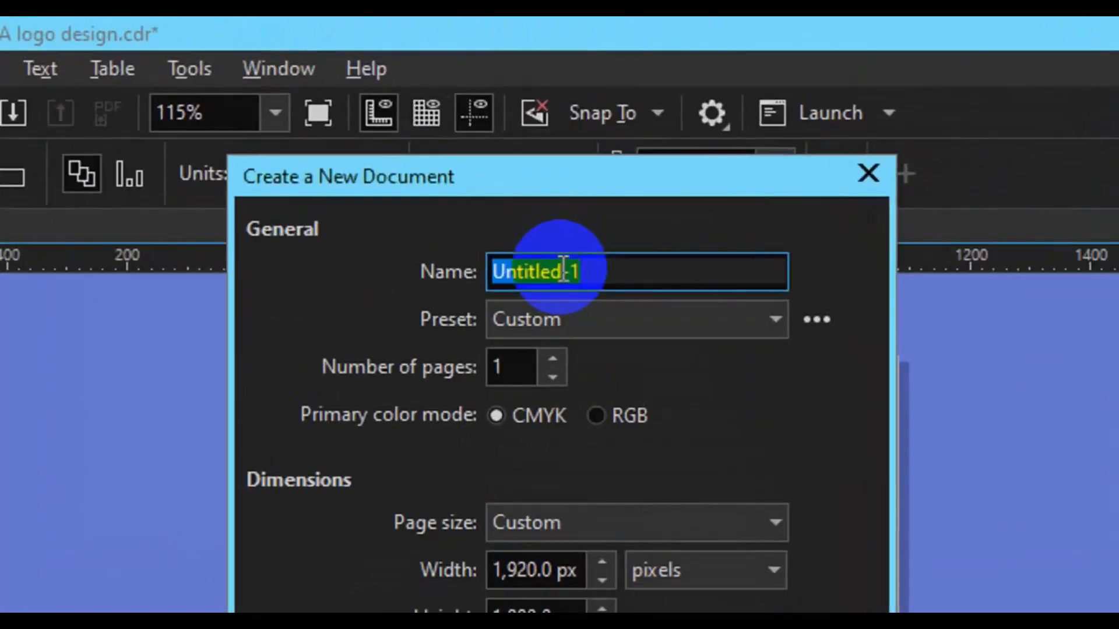
Create the new document 'creative rollup banner' in inches at 3.937 × 7.873.
type("creative rollup ba")
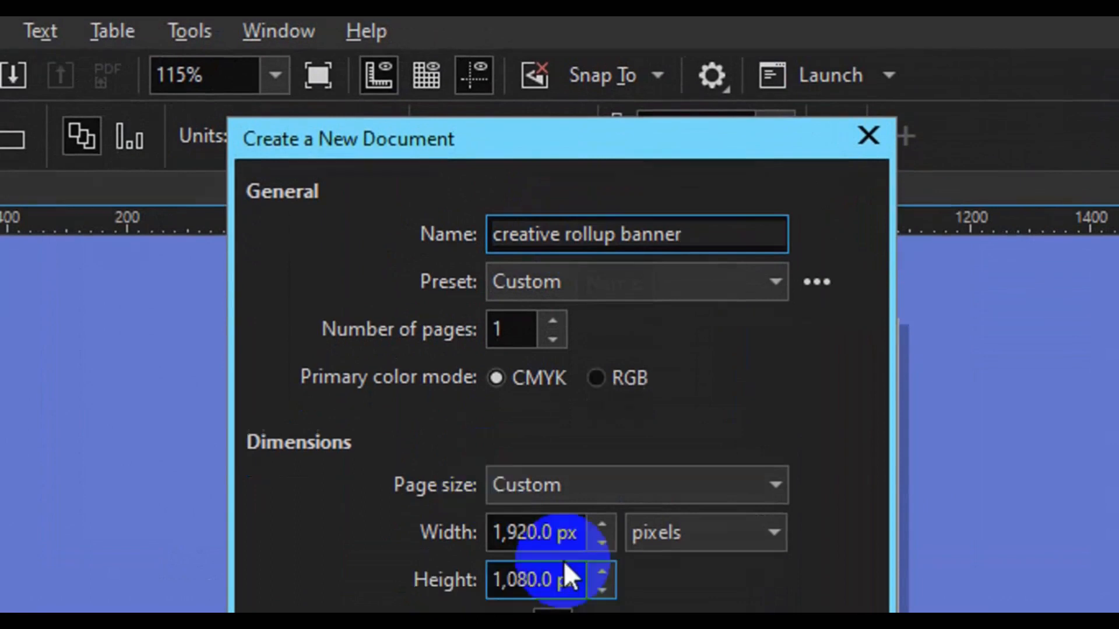
left_click(670, 574)
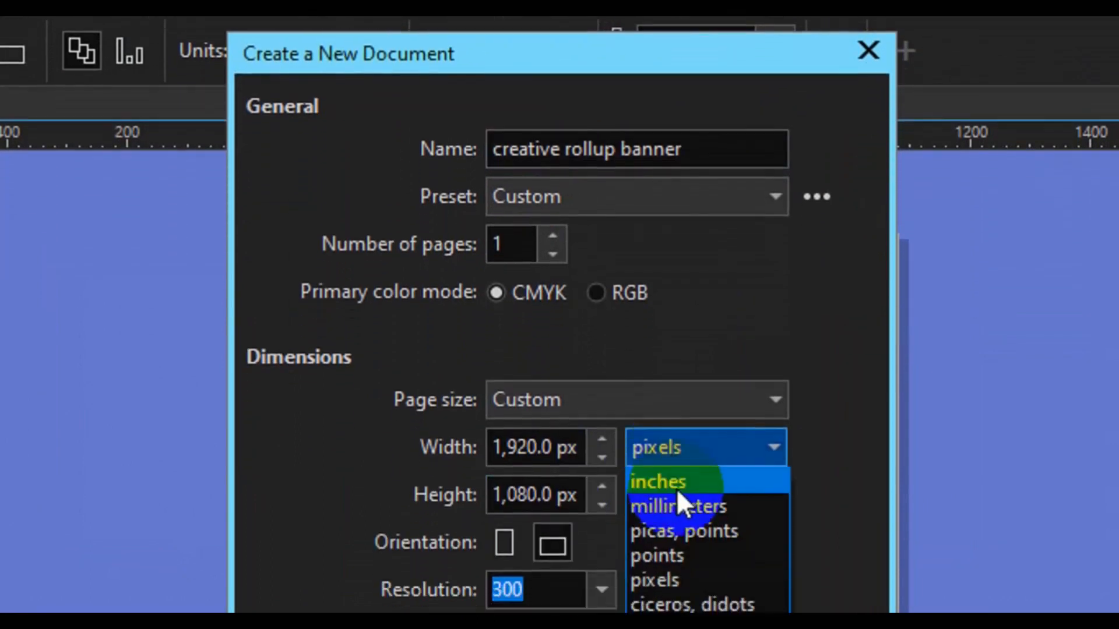
left_click(670, 604)
double_click(534, 437)
type("3.937")
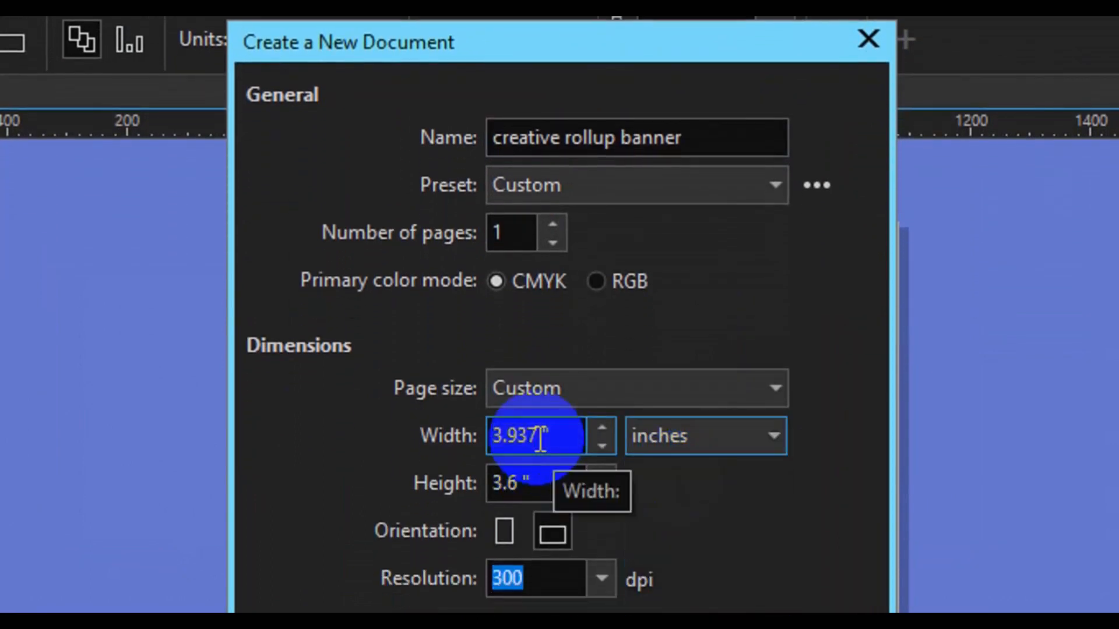
key("Tab")
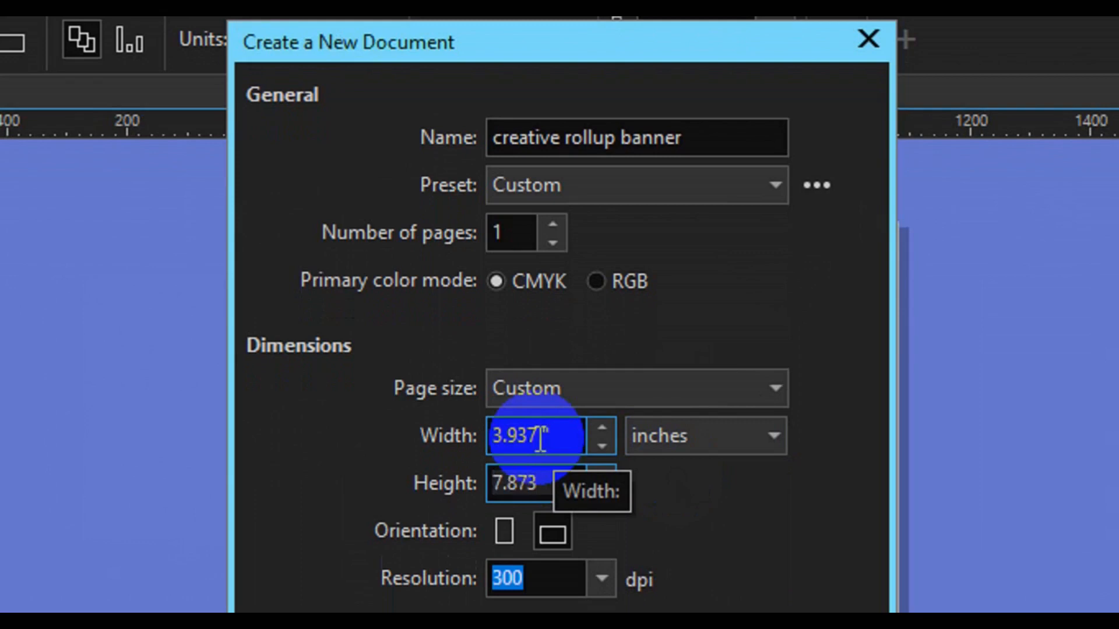
left_click(796, 554)
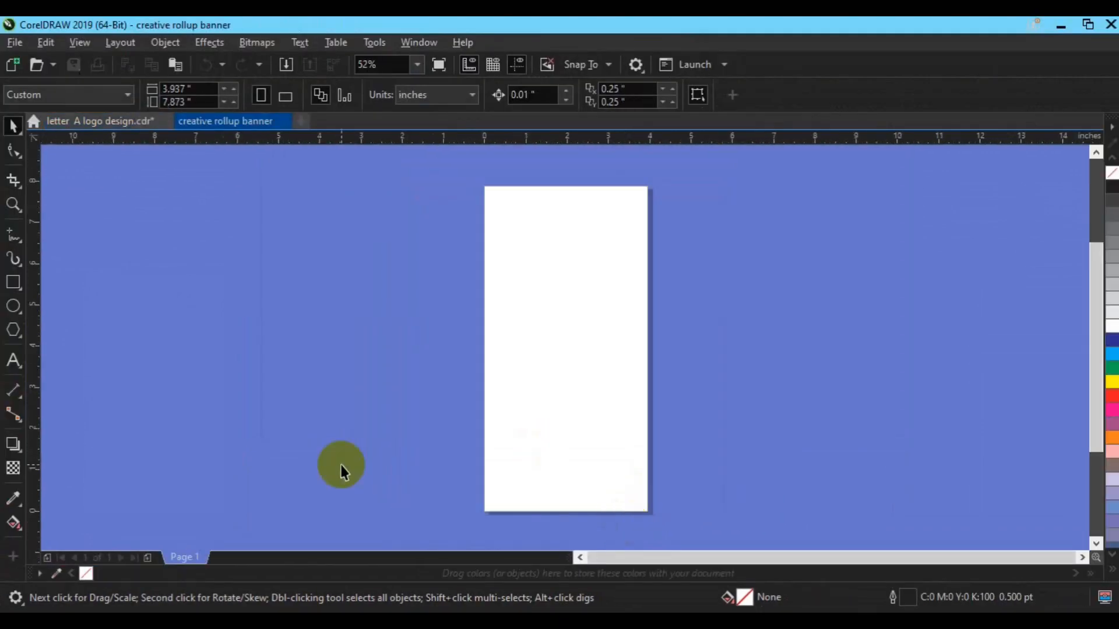
Draw a page-wide rectangle and place a copy slightly above it.
left_click(14, 285)
double_click(17, 294)
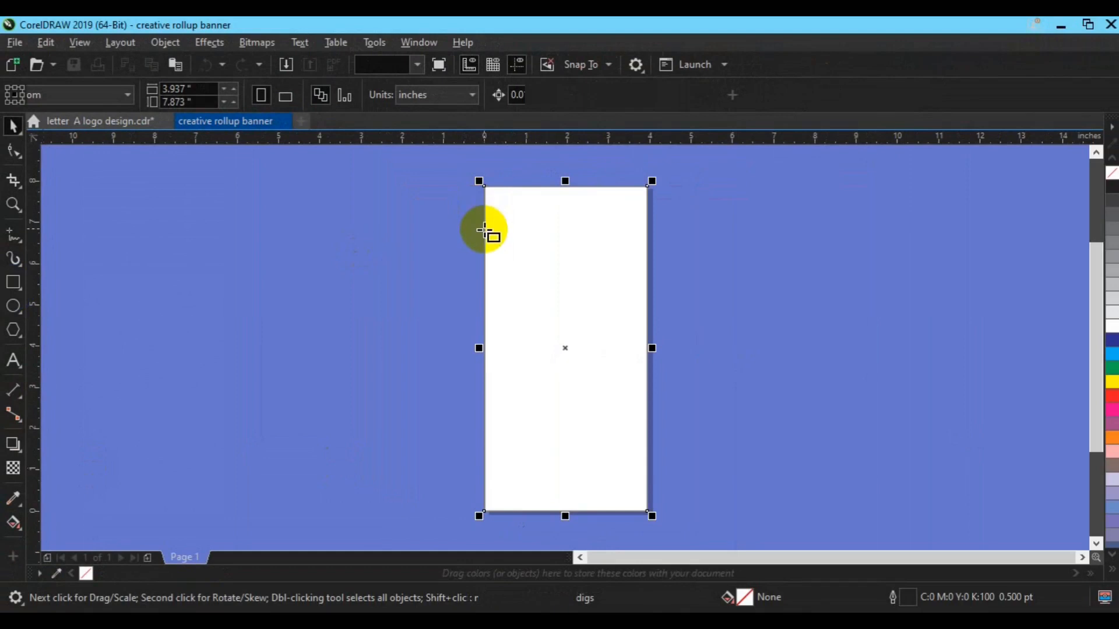
left_click_drag(485, 230, 647, 319)
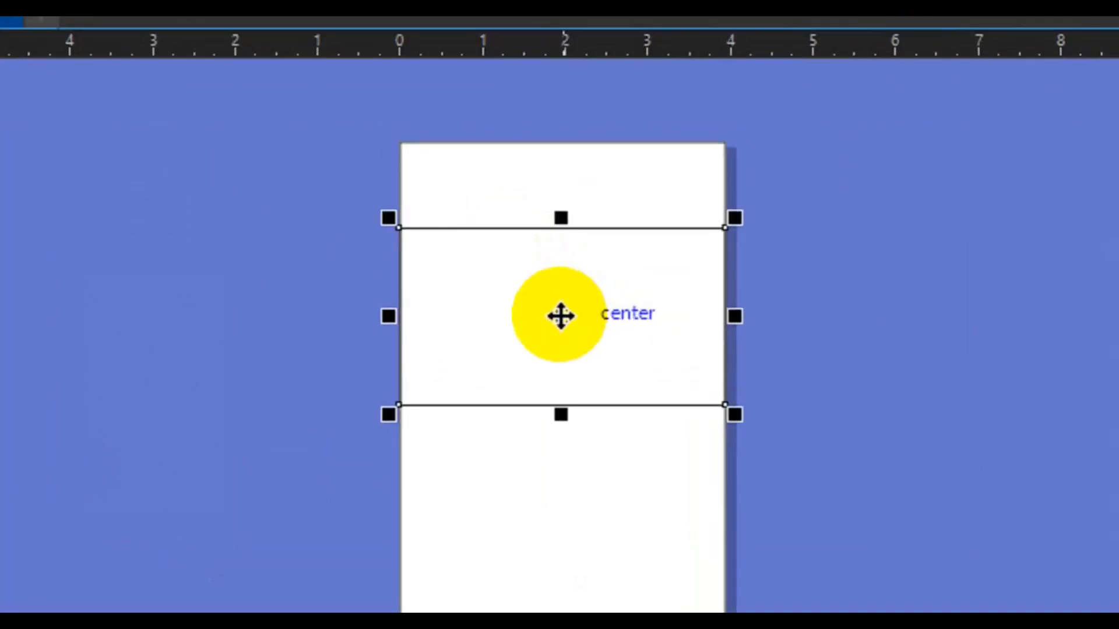
left_click(561, 316)
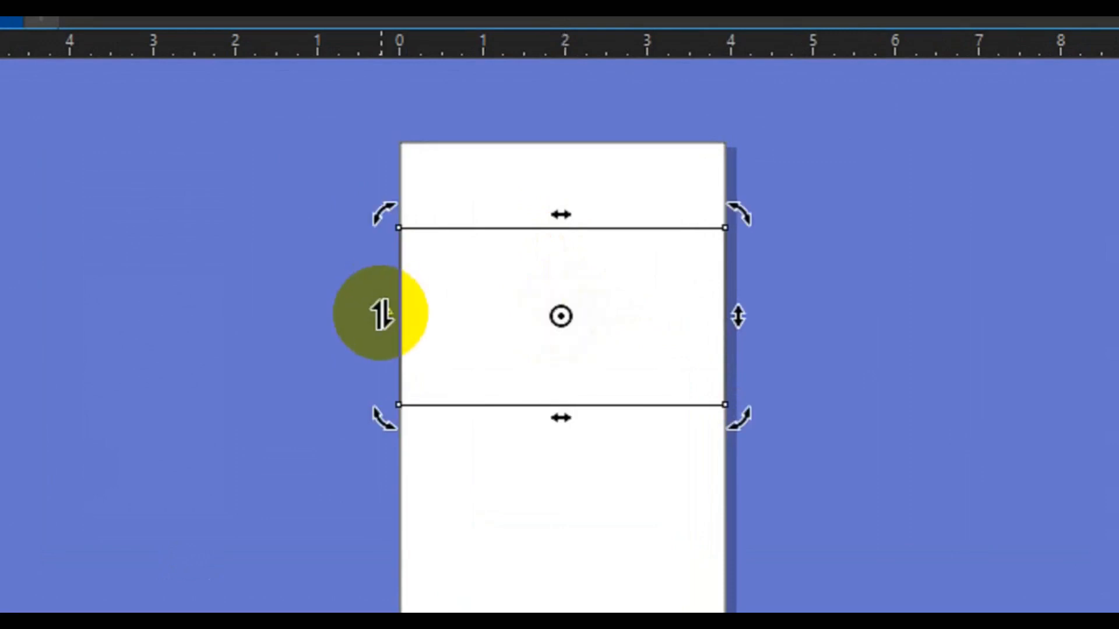
left_click(381, 315)
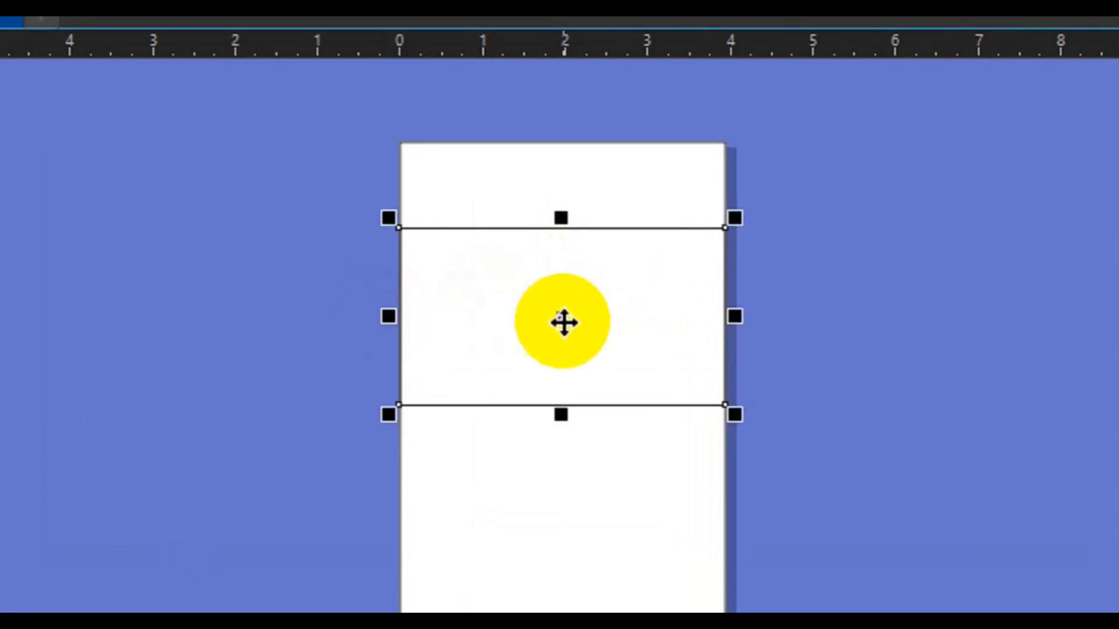
key("Escape")
left_click_drag(563, 322, 560, 249)
key("ctrl+z")
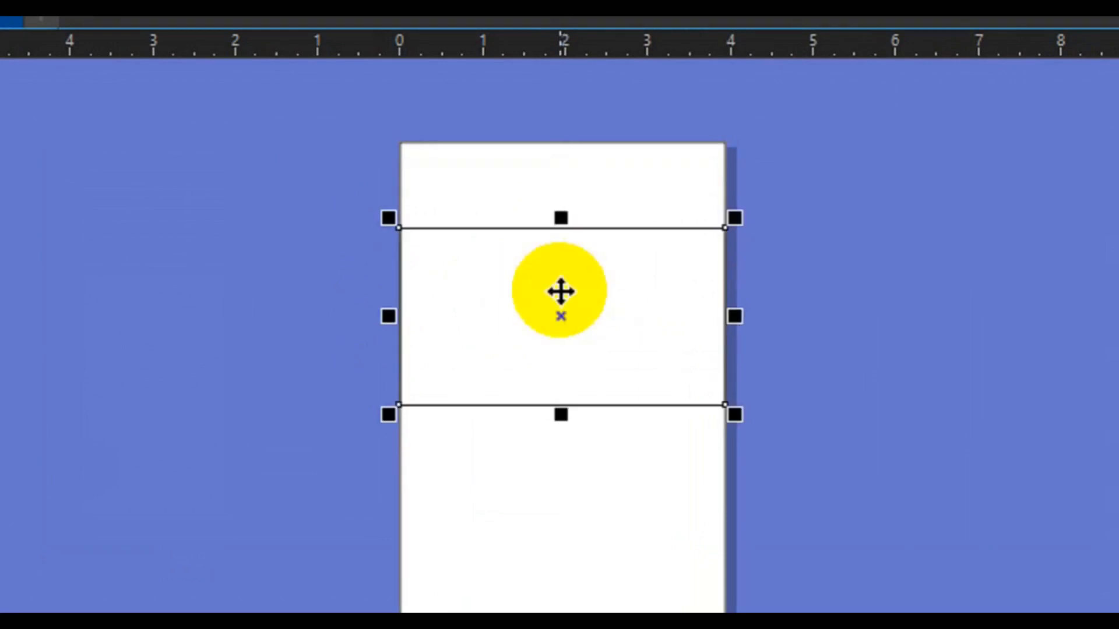
left_click_drag(561, 313, 562, 285)
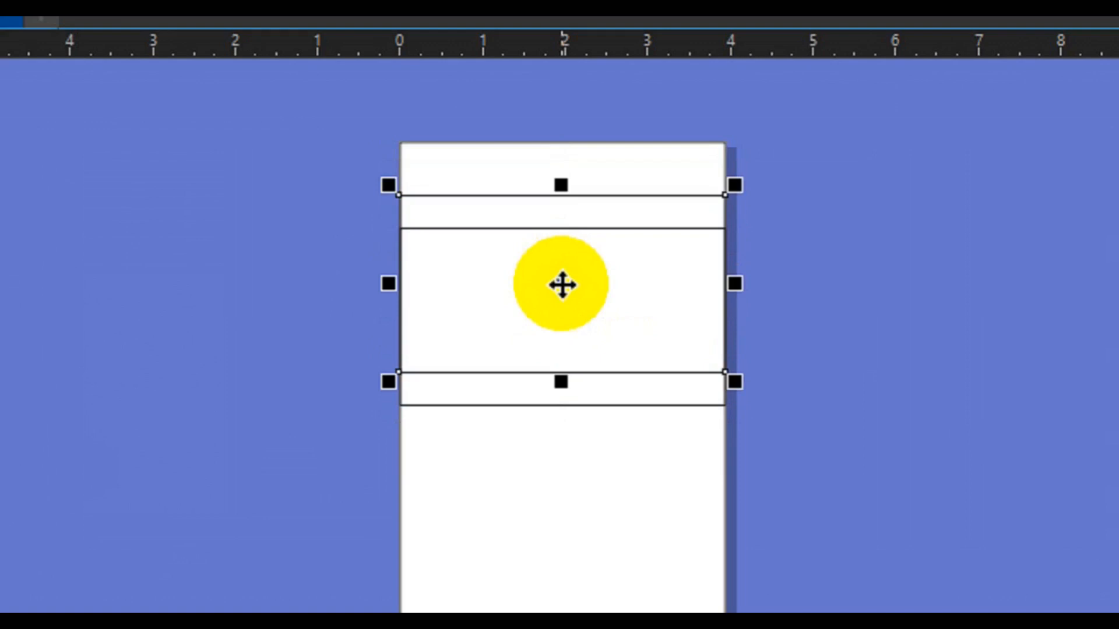
Skew both rectangles down on the left into slanted bands and move them up.
left_click(560, 405, "shift")
left_click_drag(346, 160, 752, 400)
left_click(568, 313)
left_click_drag(384, 307, 396, 381)
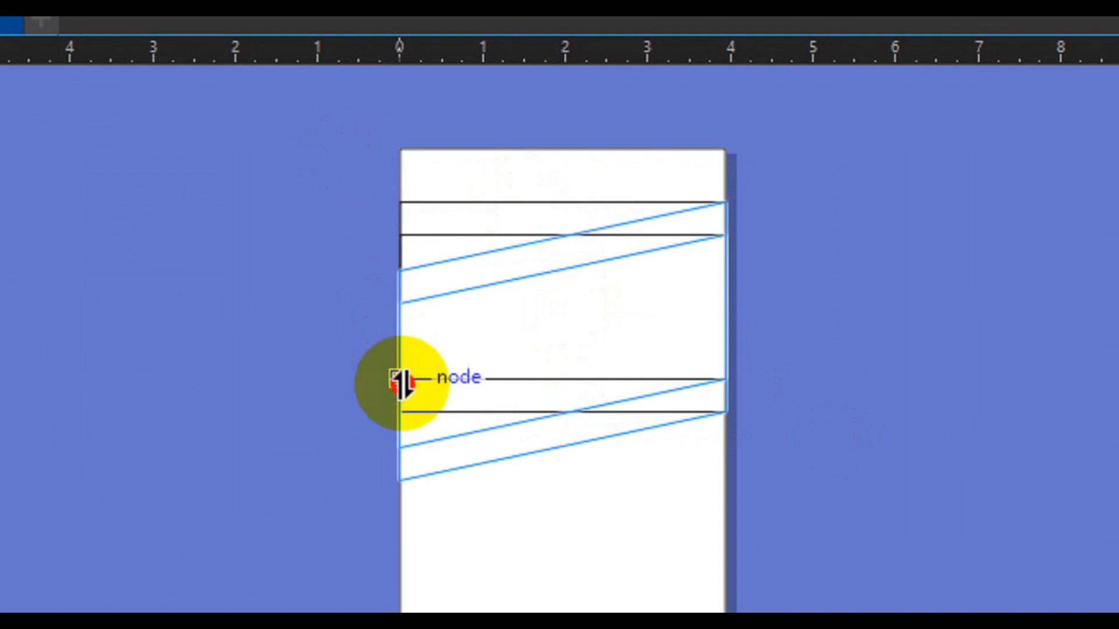
left_click_drag(402, 381, 402, 384)
left_click_drag(384, 341, 388, 352)
key("F6")
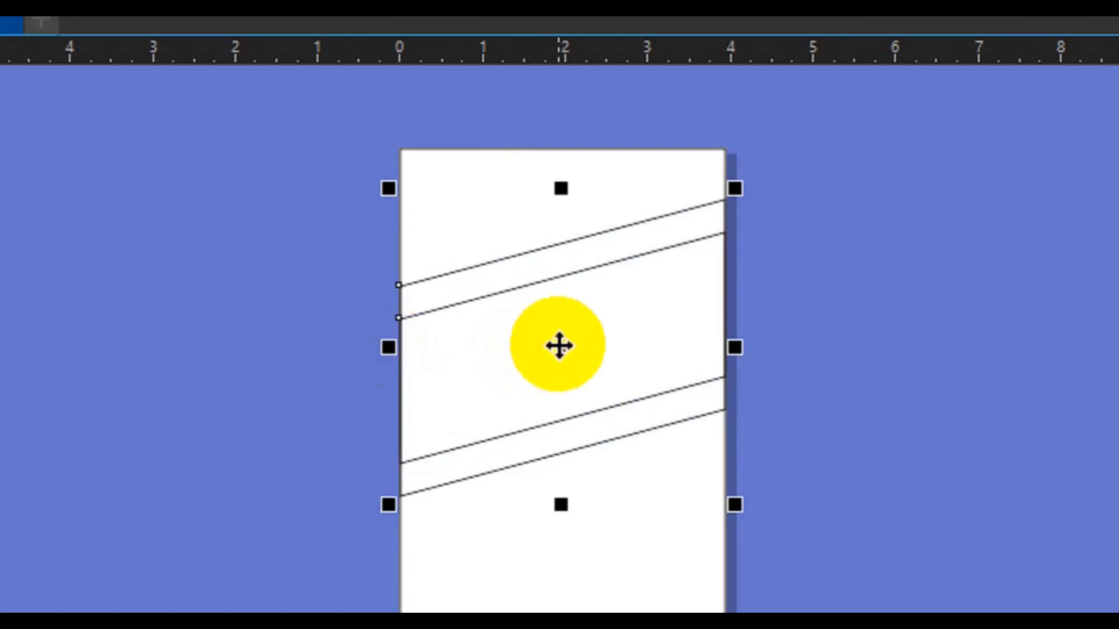
left_click(557, 344)
left_click_drag(558, 344, 560, 346)
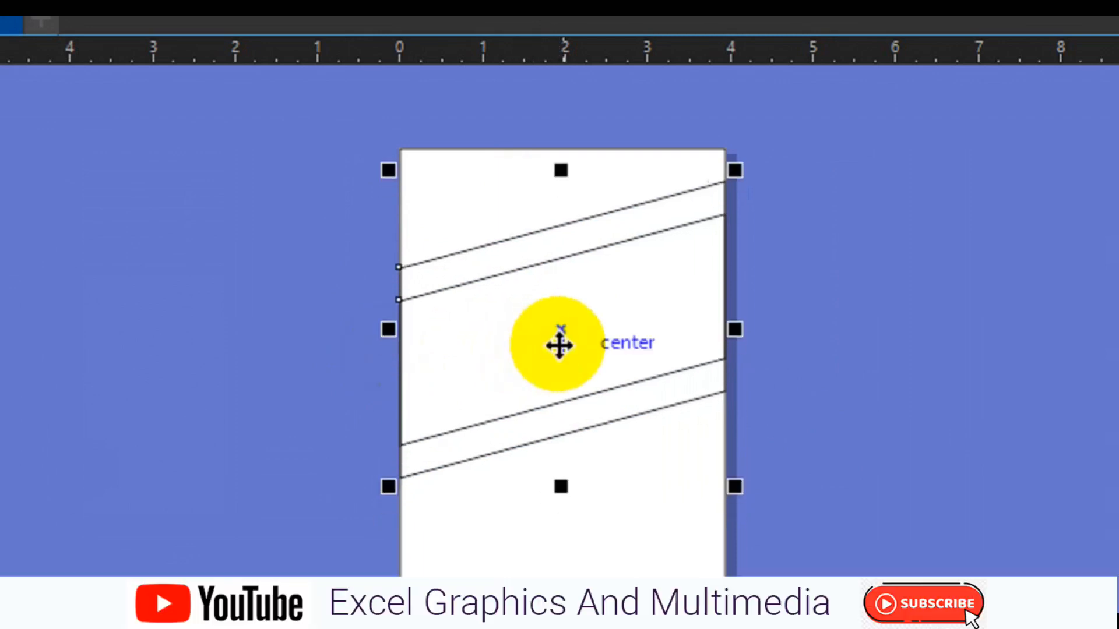
left_click(559, 344)
left_click_drag(387, 336, 387, 318)
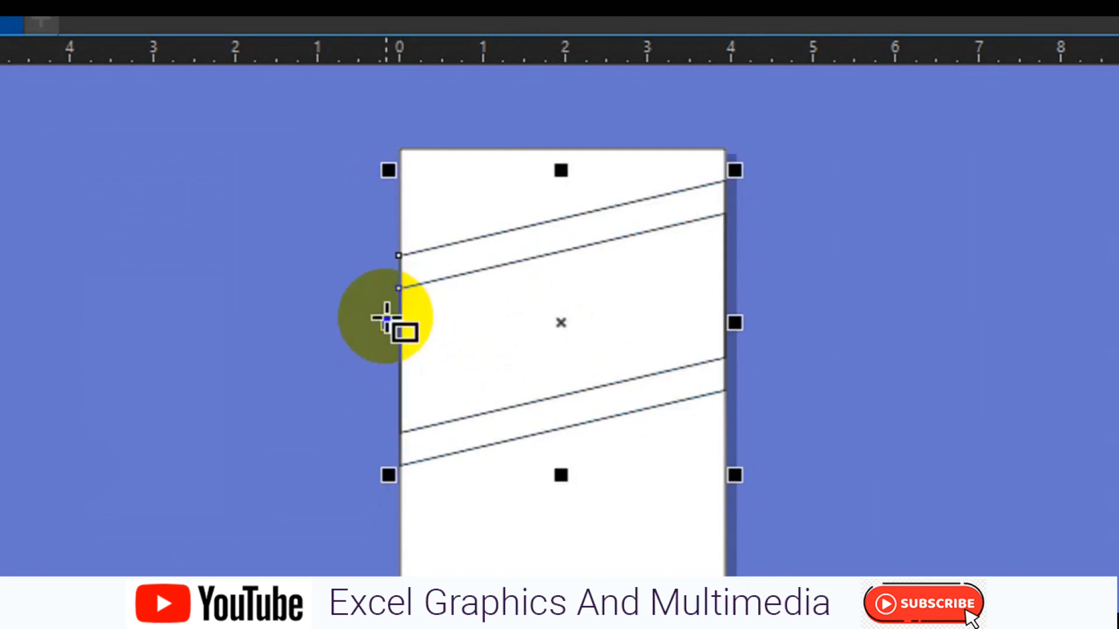
left_click(400, 284)
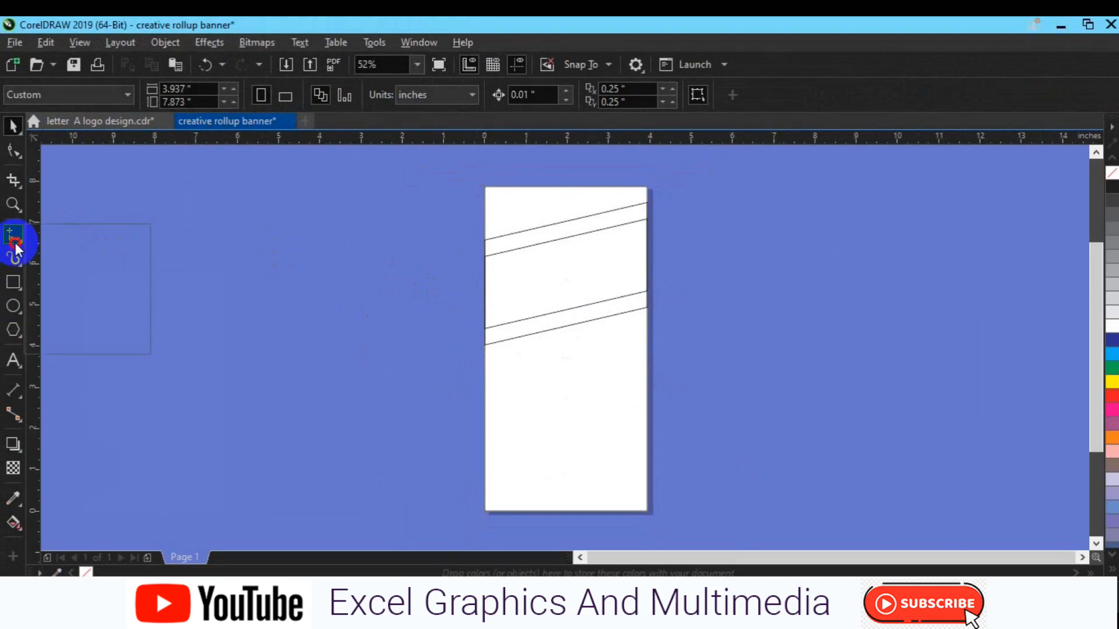
Draw a diagonal line with the Pen tool from the top edge to the right edge.
left_click(64, 286)
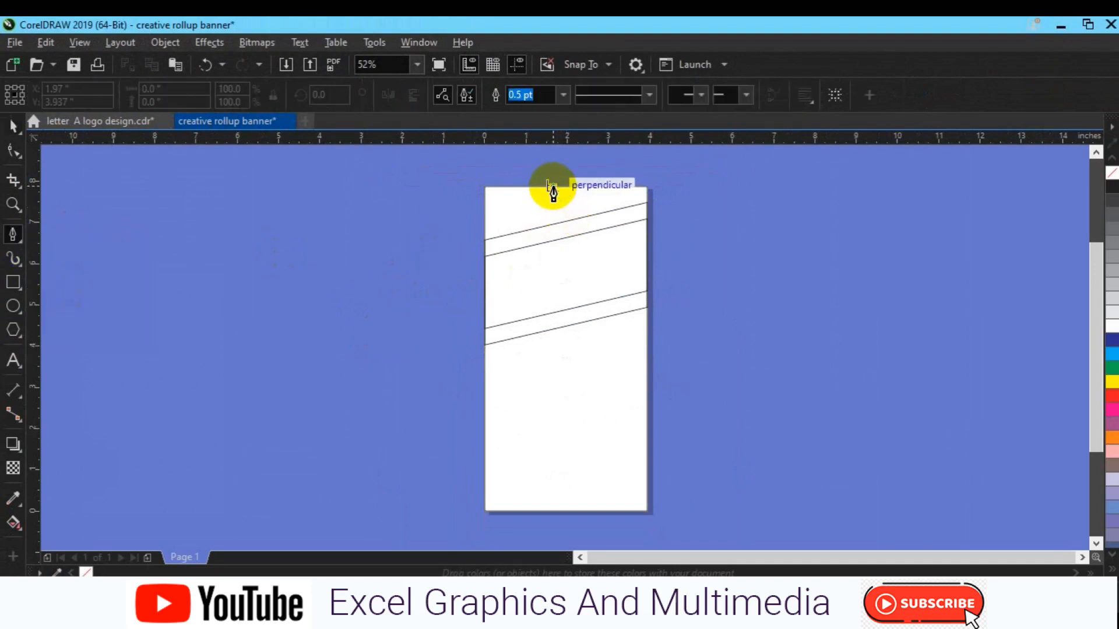
left_click(553, 187)
double_click(667, 254)
key("space")
key("Escape")
Stretch the diagonal line past the right edge, nudge it left, and select the upper lines.
left_click(613, 219)
key("Left")
key("Left")
key("Left")
key("Left")
key("Left")
key("Left")
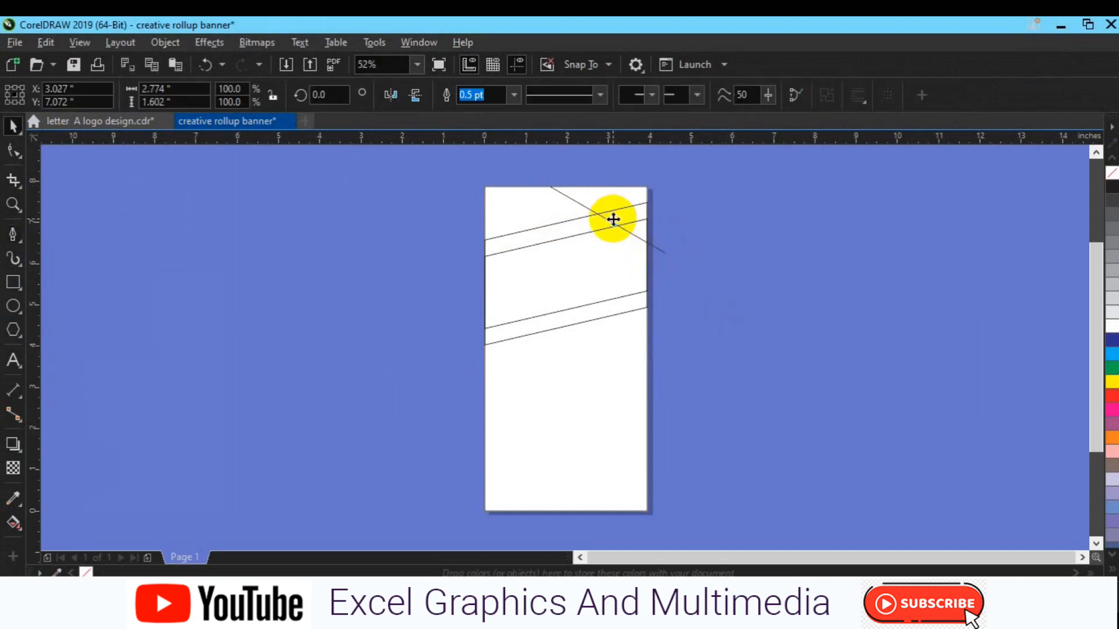
left_click(611, 218)
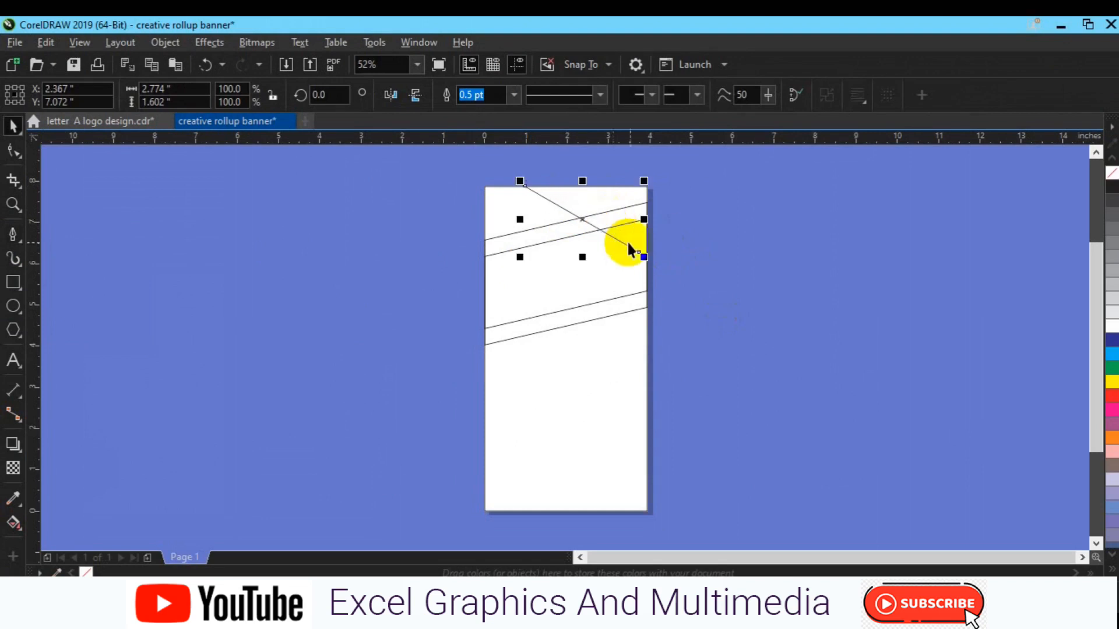
left_click_drag(645, 254, 665, 269)
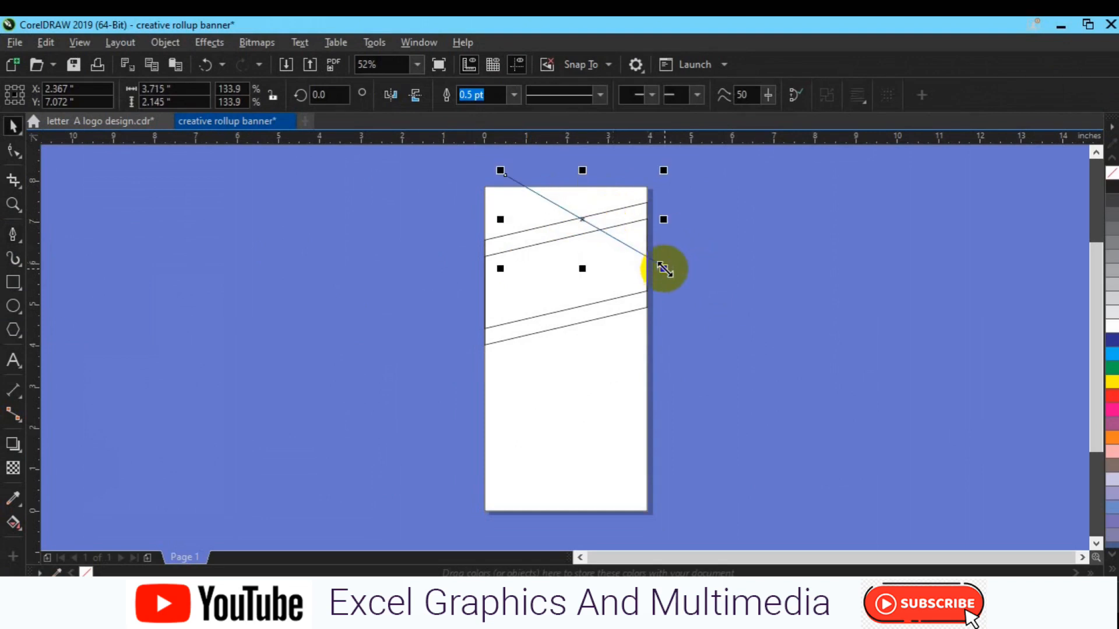
key("Left")
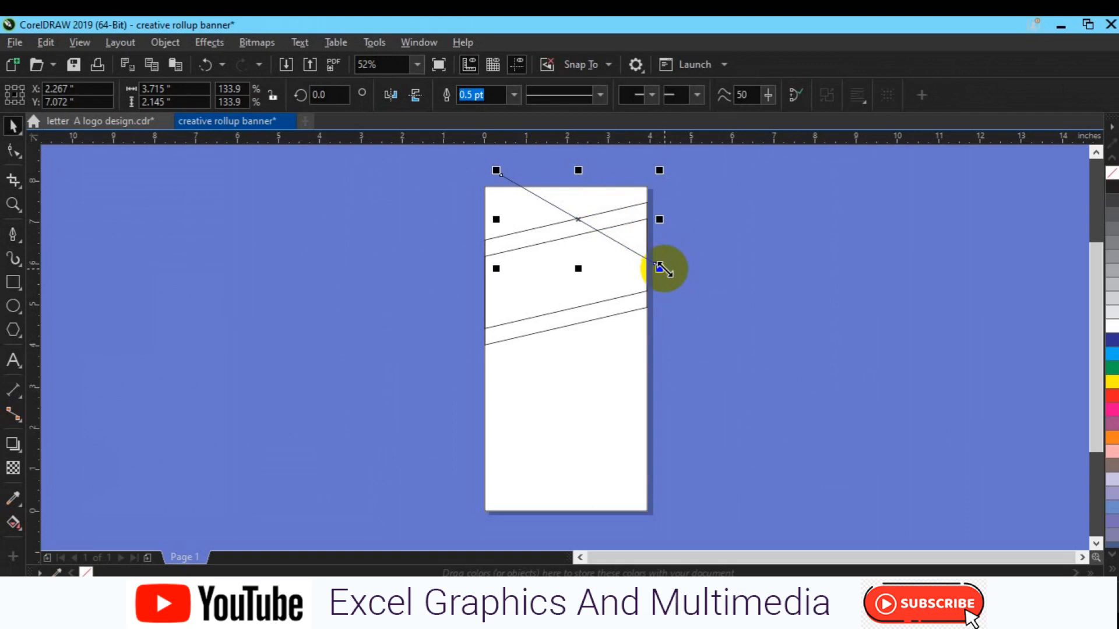
left_click(722, 274)
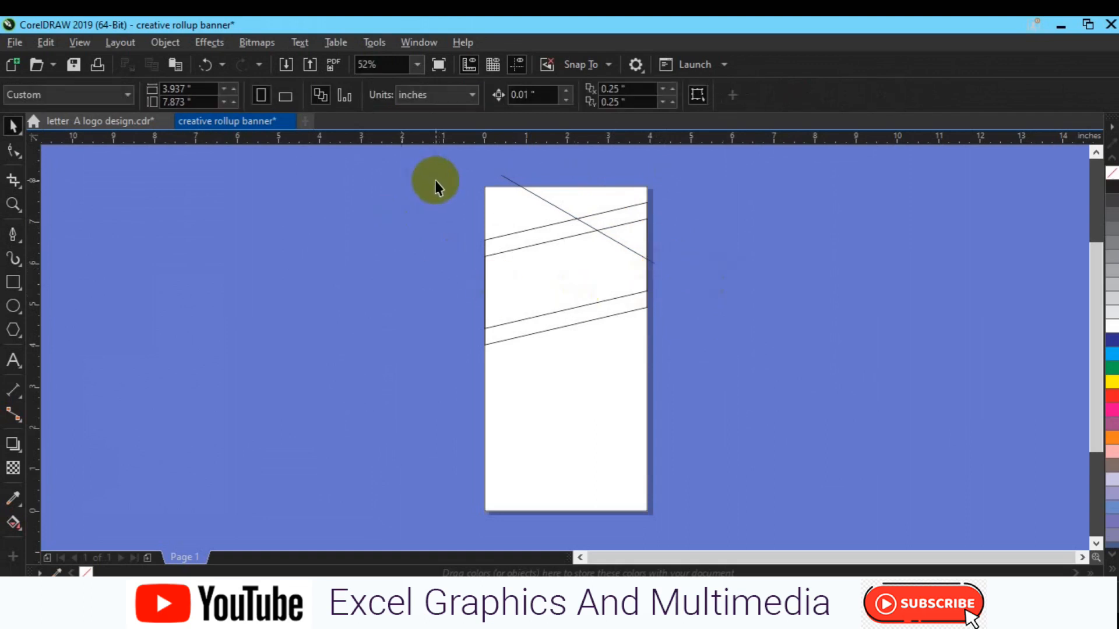
left_click_drag(453, 176, 694, 353)
Try Smart Fill on the enclosed areas, then undo the fills.
left_click(14, 520)
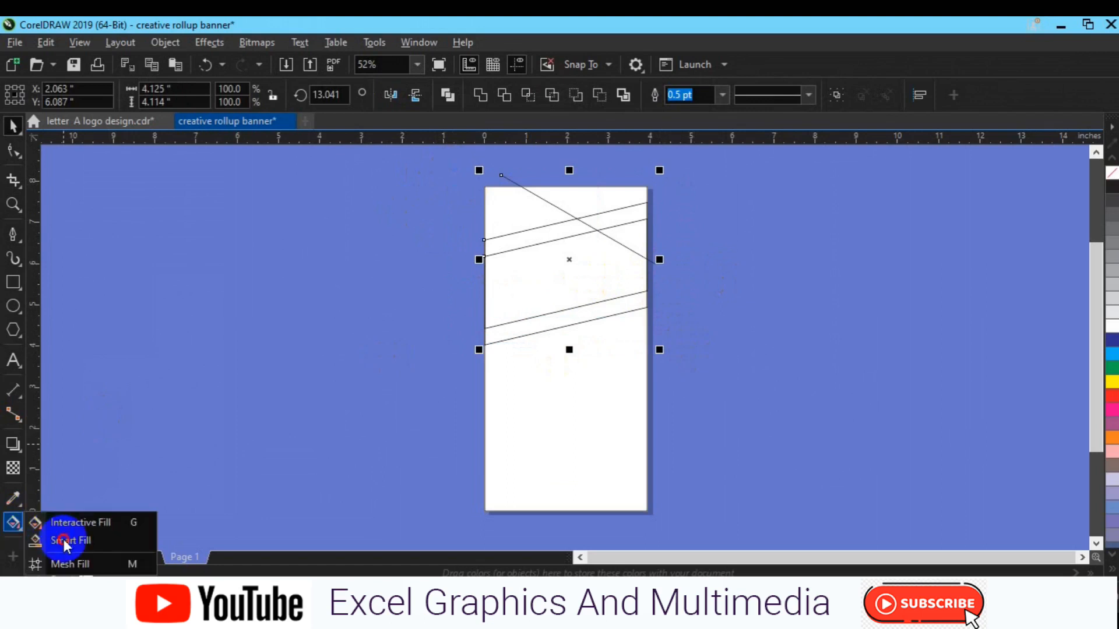
left_click(64, 540)
left_click(604, 252)
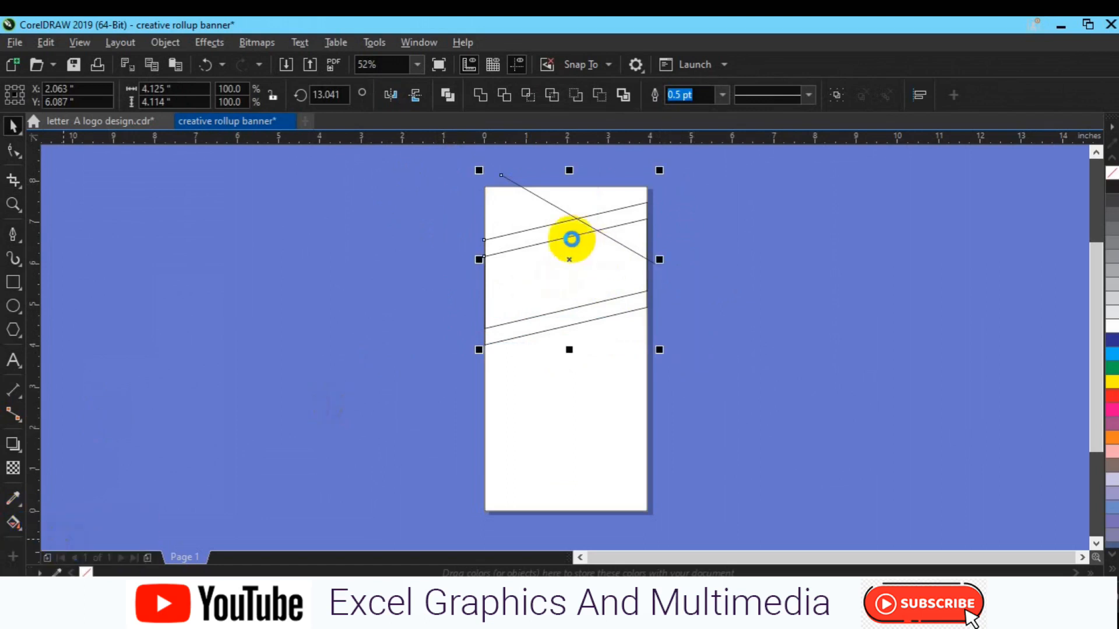
key("ctrl+z")
left_click(549, 232)
left_click(632, 234)
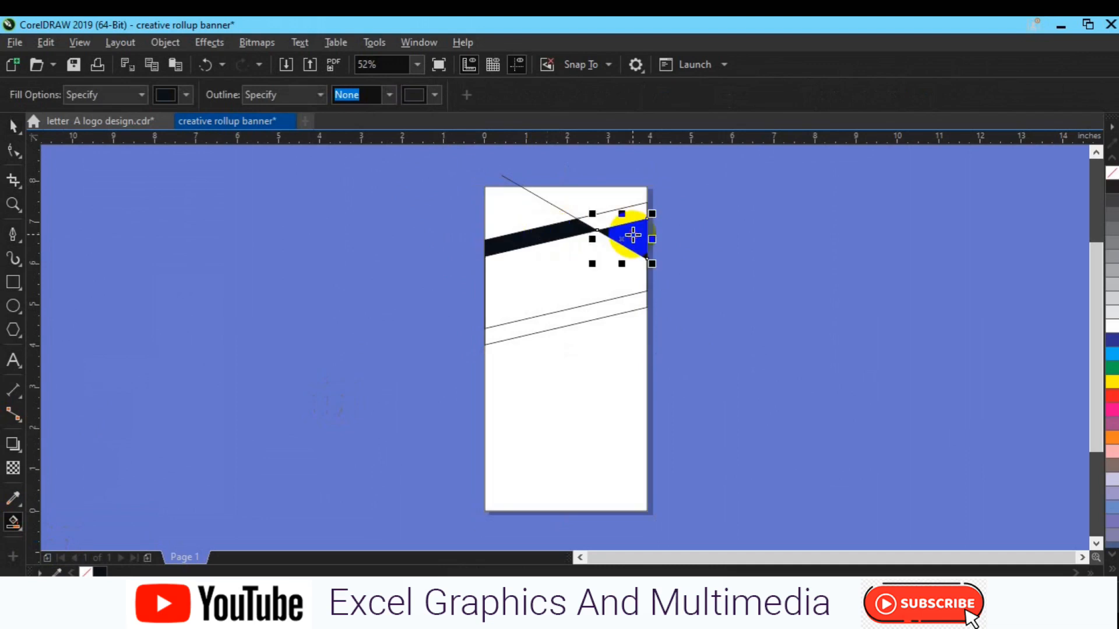
key("ctrl+z")
key("ctrl+z")
key("space")
key("Escape")
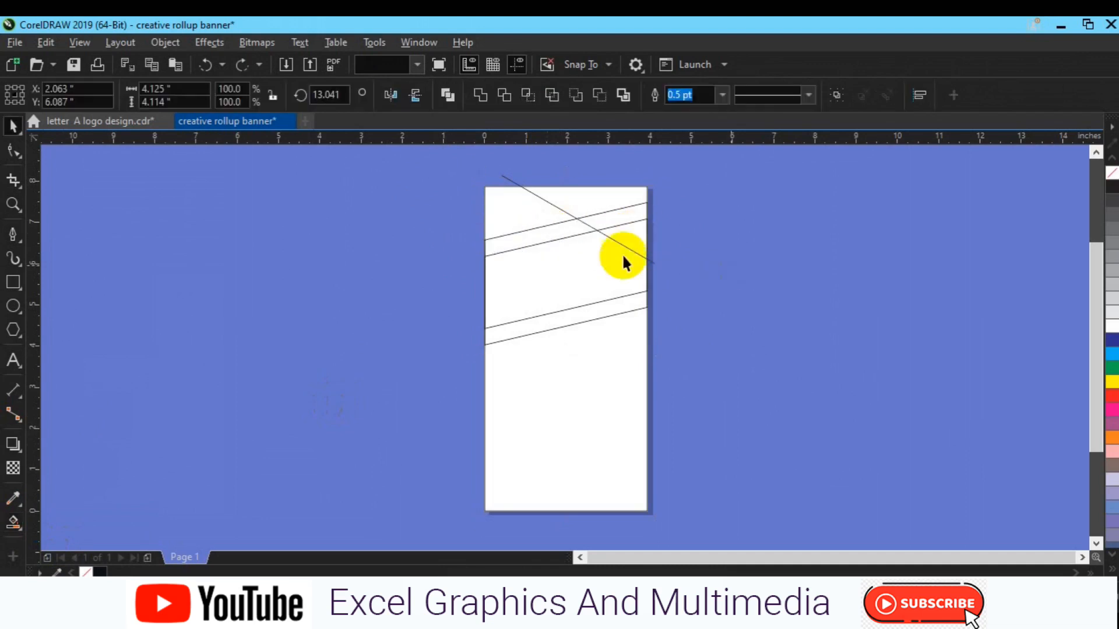
Duplicate the diagonal line and move the copy just beside the original.
left_click(631, 254)
key("ctrl+d")
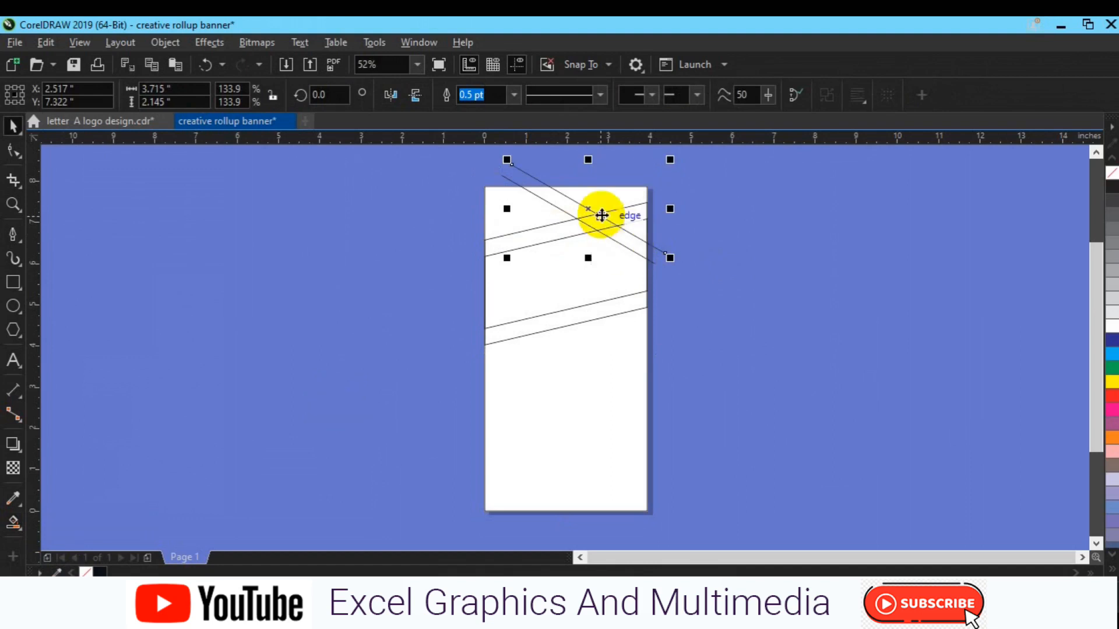
left_click_drag(576, 236, 593, 235)
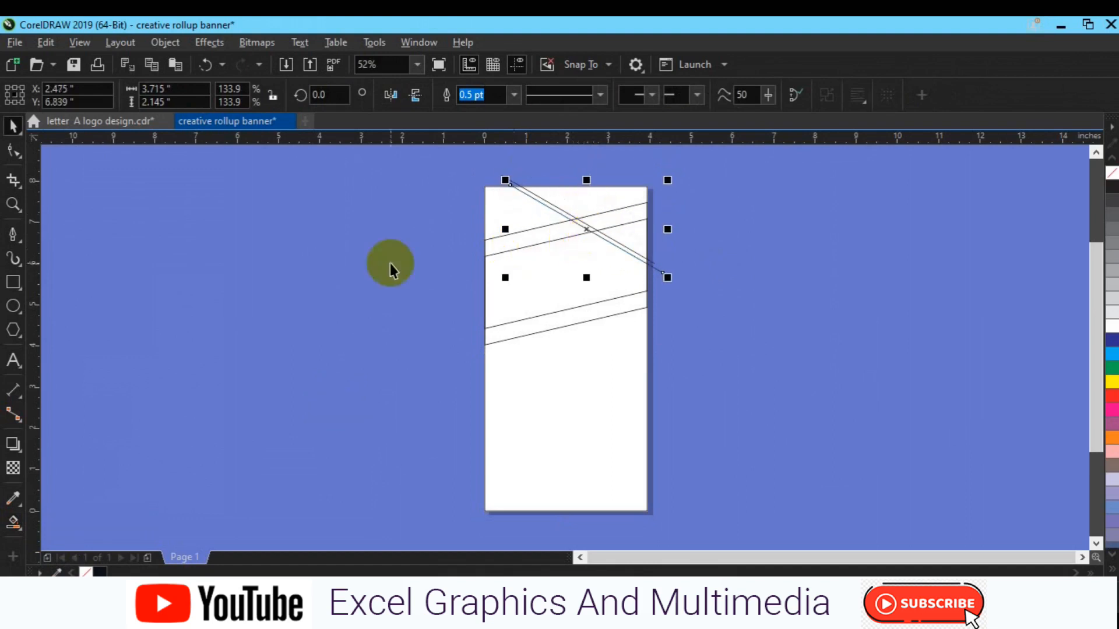
Smart Fill the upper strip and right triangle black, then move the triangle off the page.
left_click(13, 523)
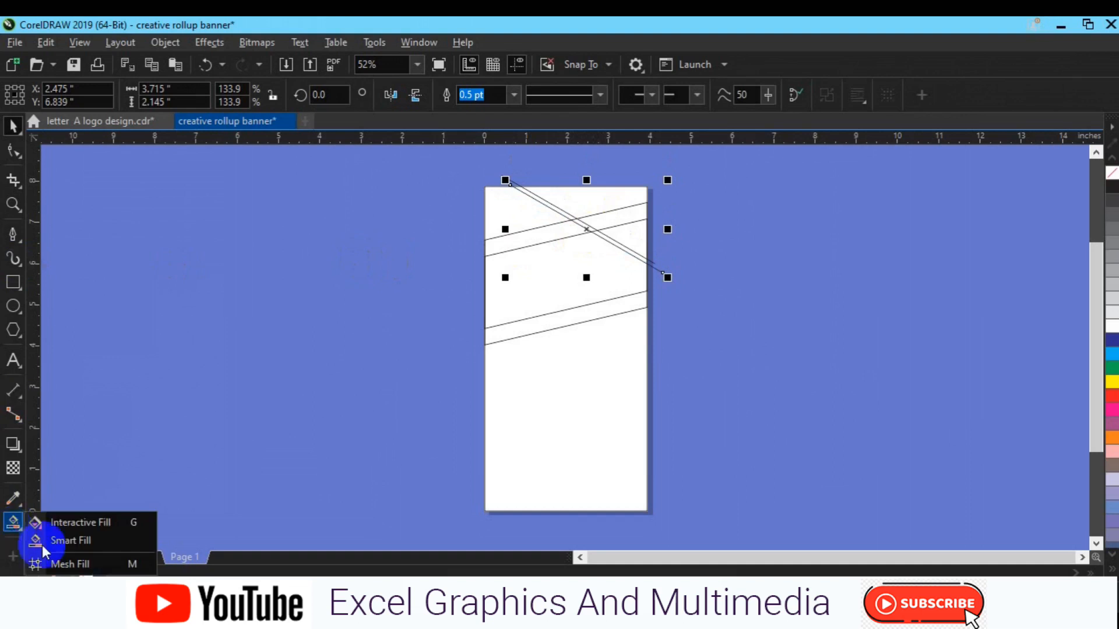
left_click(71, 540)
left_click(500, 245)
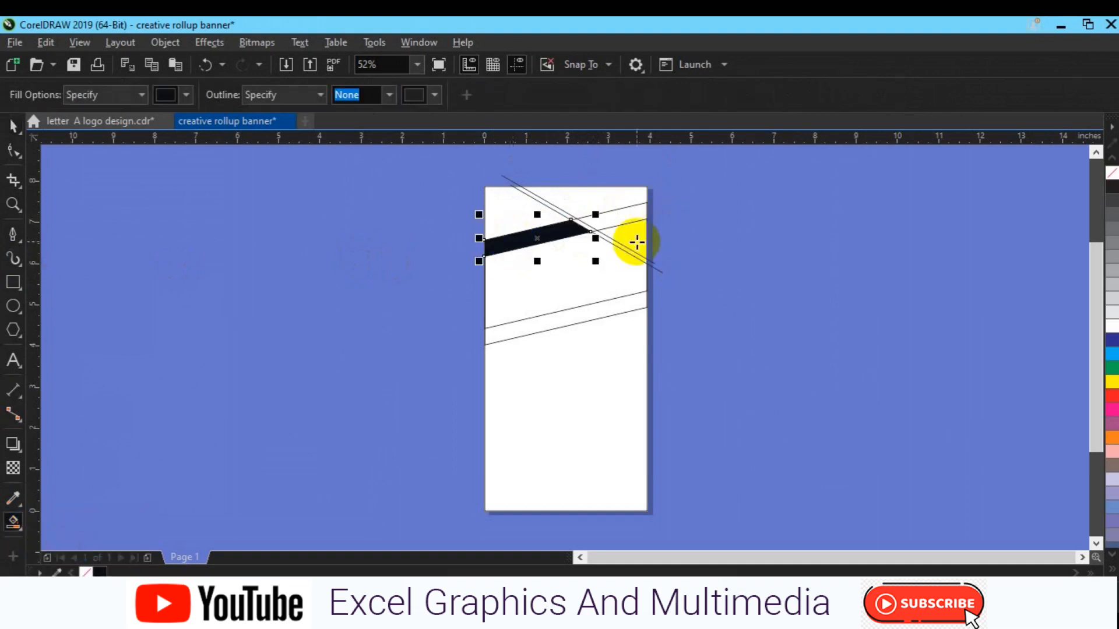
left_click(637, 242)
key("space")
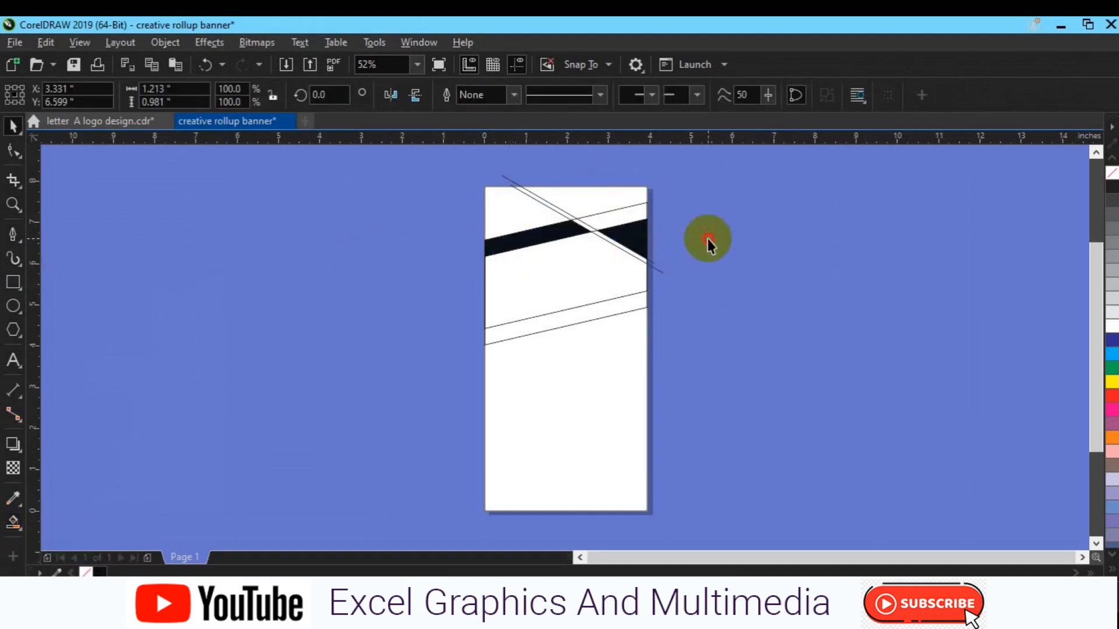
left_click(707, 239)
left_click_drag(634, 236, 750, 226)
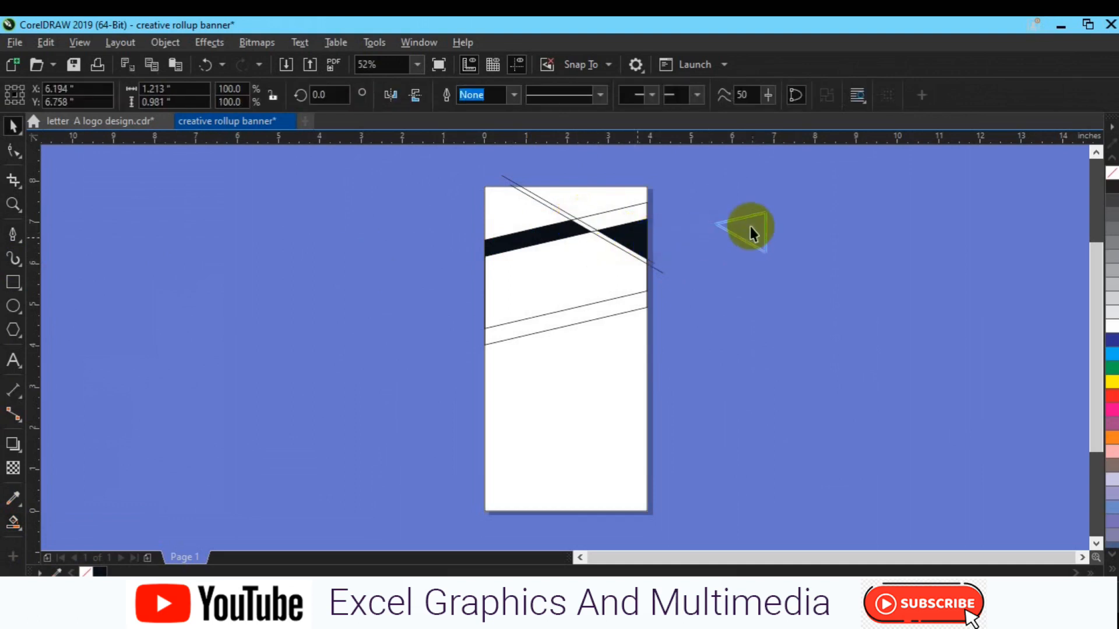
left_click(625, 244)
key("Escape")
Delete the stray slanted and top diagonal lines.
left_click(610, 219)
key("Delete")
left_click(551, 211)
key("Delete")
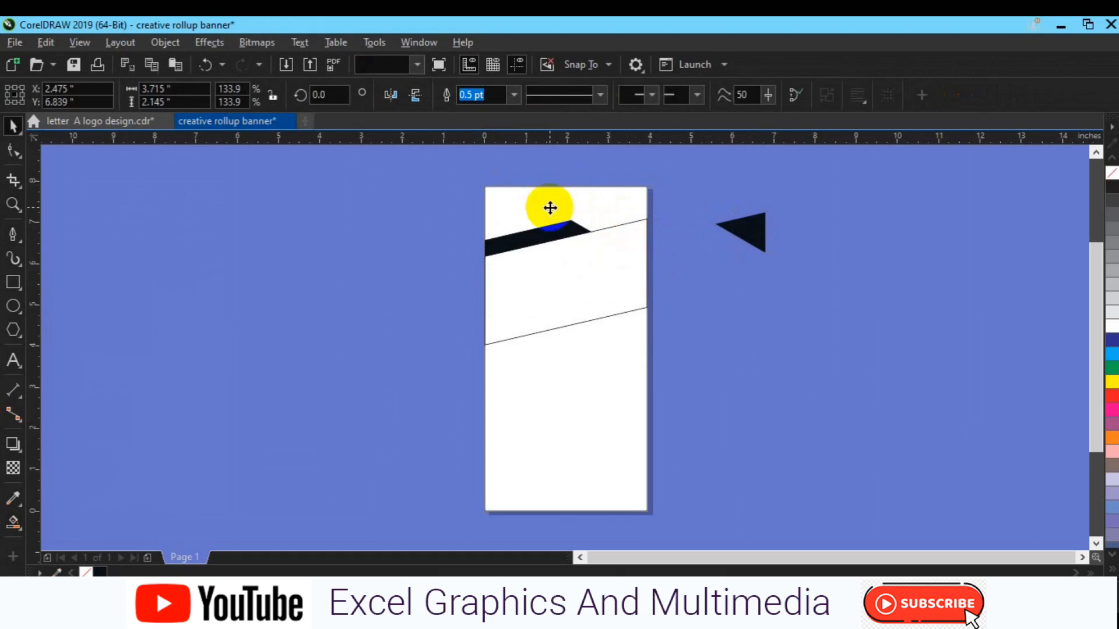
Duplicate the black strip, mirror it both ways, bottom-align it, and move it to the right edge.
left_click(548, 233)
key("plus")
left_click(415, 95)
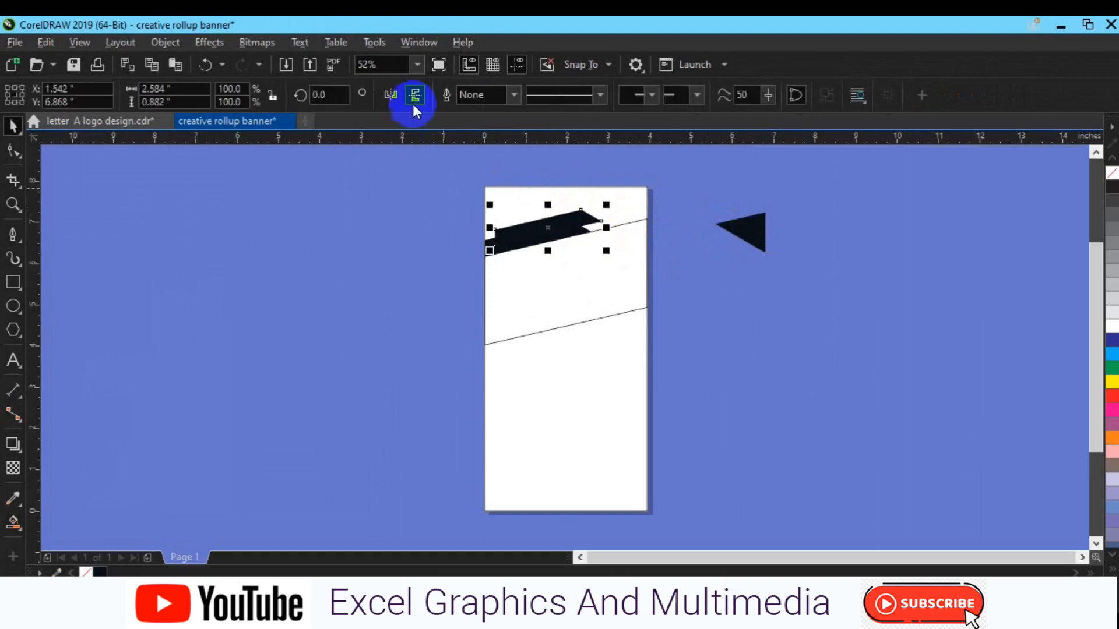
left_click(389, 100)
left_click(601, 315, "shift")
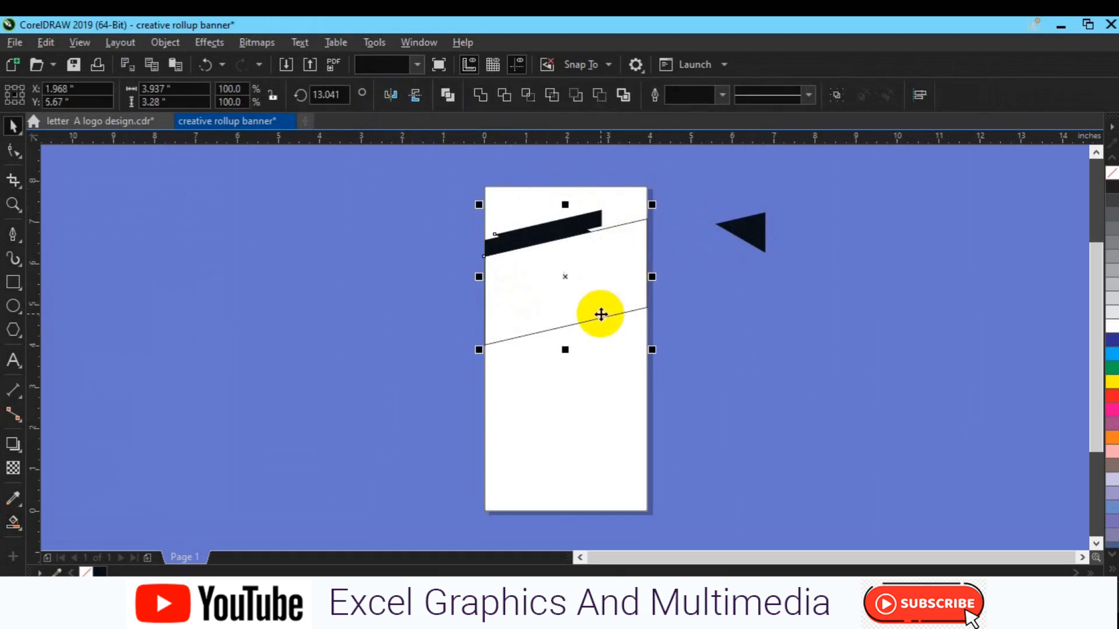
key("b")
left_click(587, 334)
left_click(577, 327)
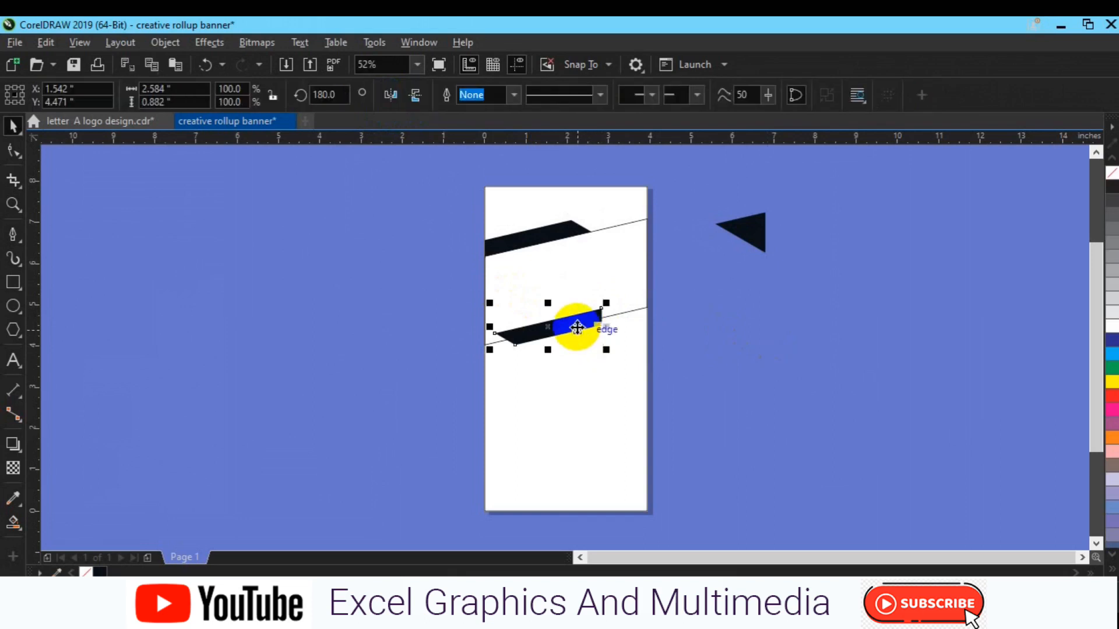
left_click_drag(577, 328, 623, 331)
left_click(613, 292, "shift")
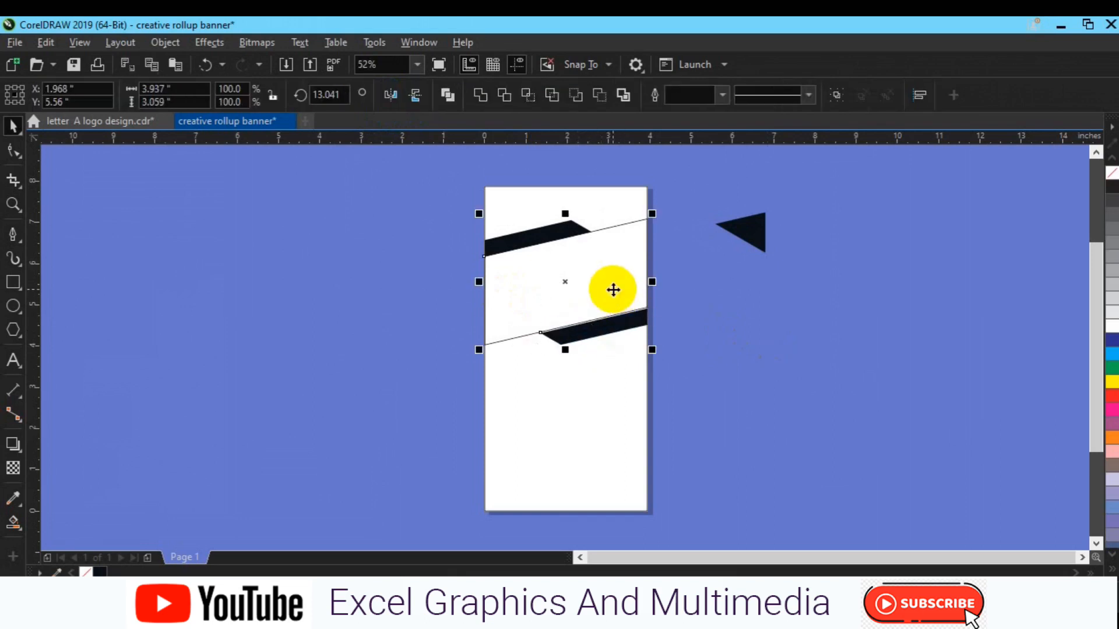
left_click(801, 363)
Pan the view to centre the banner page and review the band shapes.
scroll(801, 362, "up", 2)
left_click(456, 295)
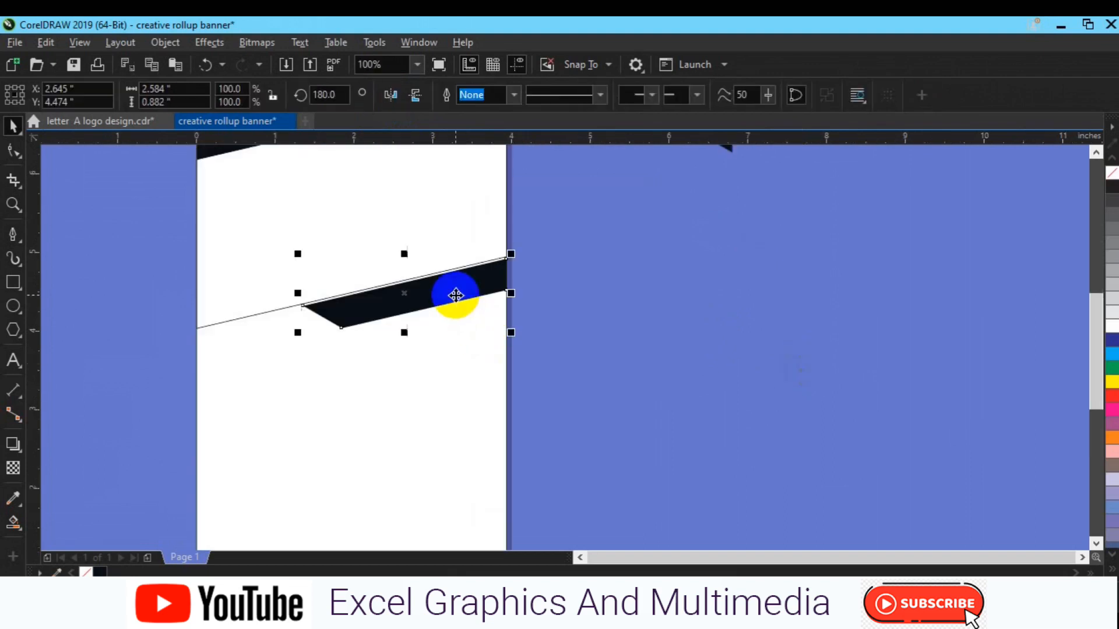
scroll(455, 296, "down", 2)
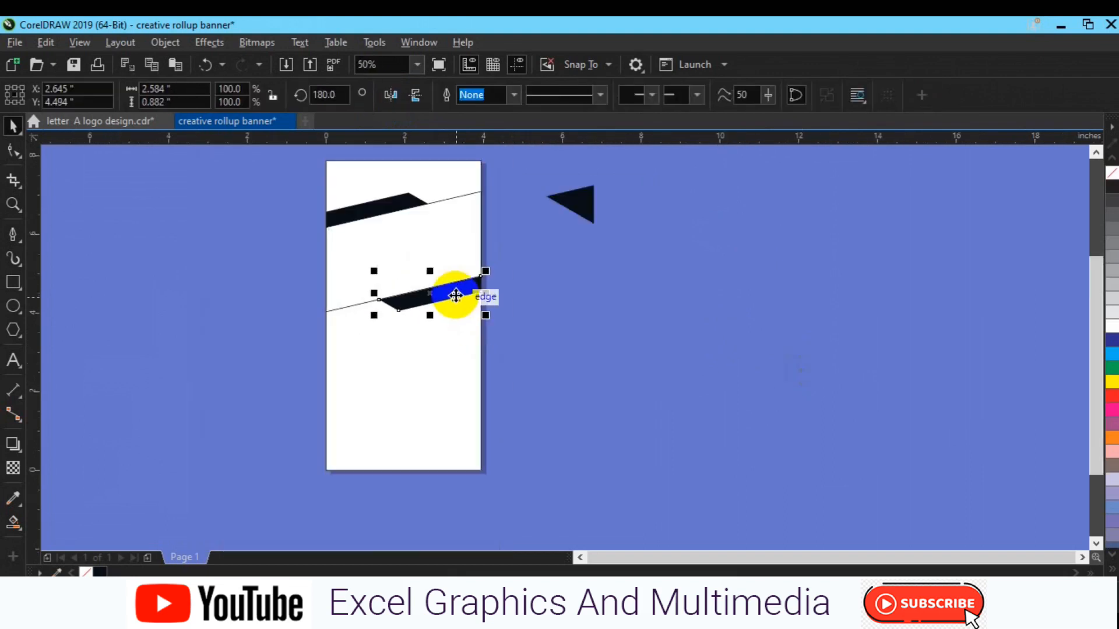
left_click(296, 343)
key("h")
left_click_drag(415, 276, 446, 305)
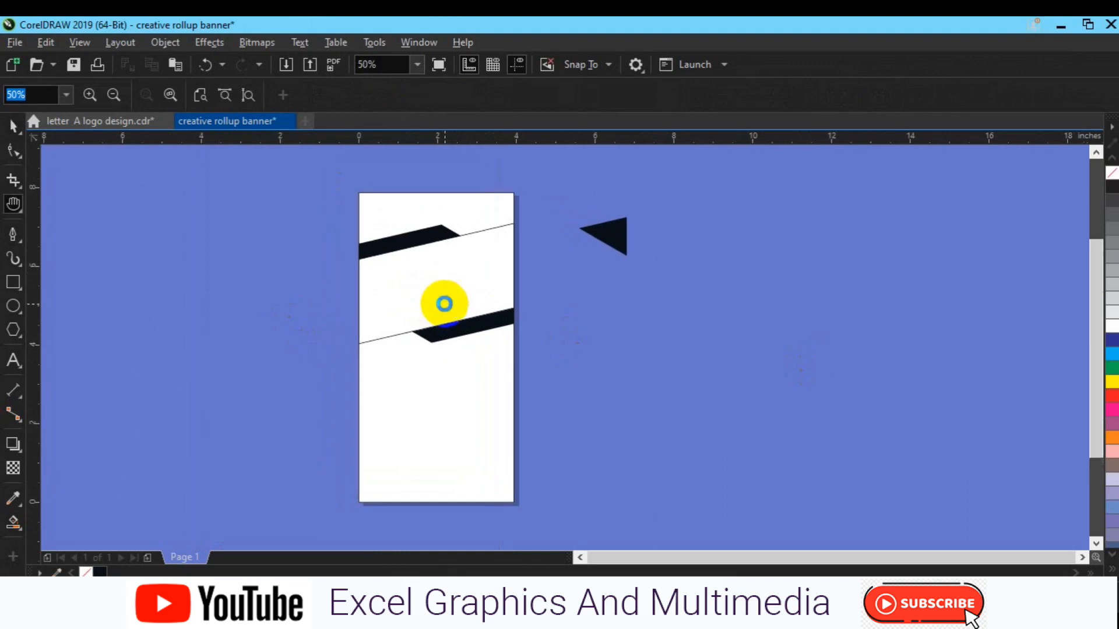
key("space")
left_click_drag(333, 188, 532, 369)
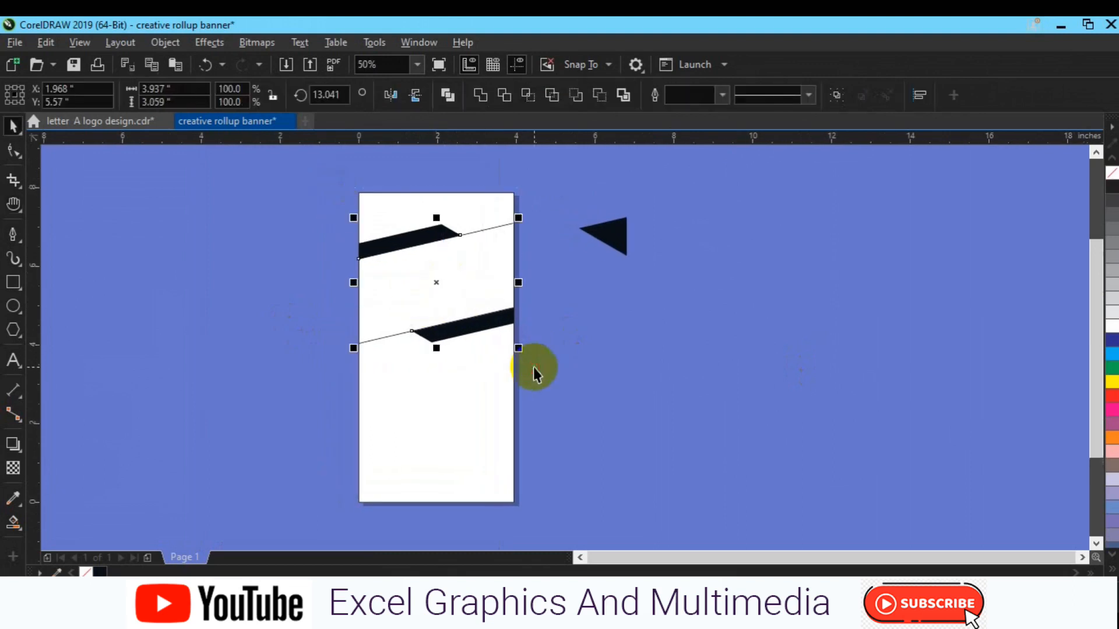
left_click(275, 304)
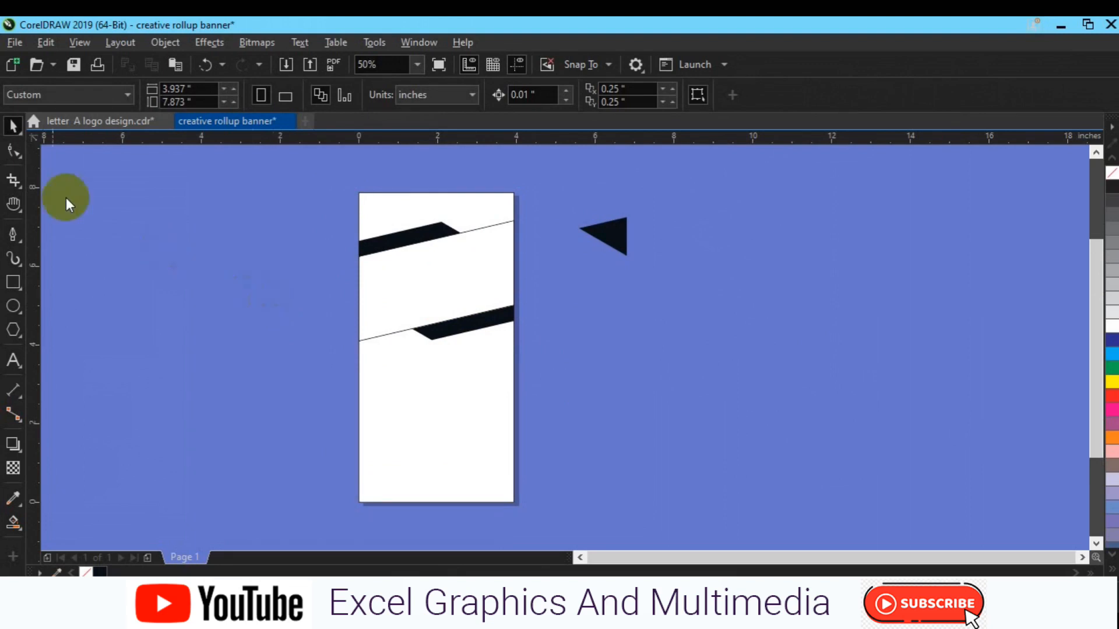
Import the photo ff15 via File > Import, scrolling to find it.
left_click(21, 45)
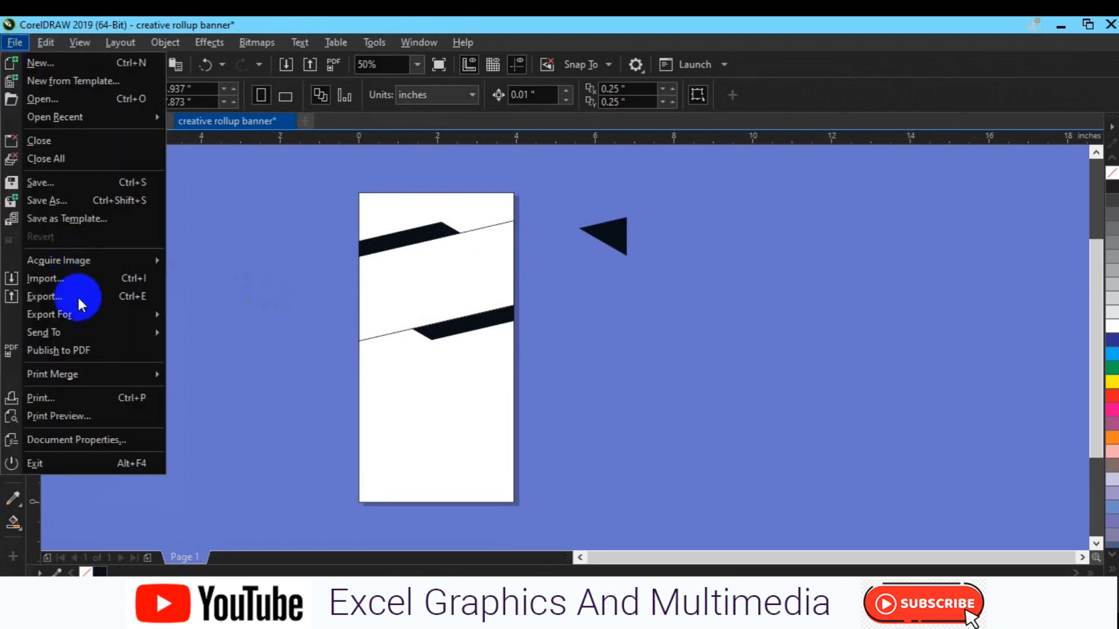
left_click(72, 280)
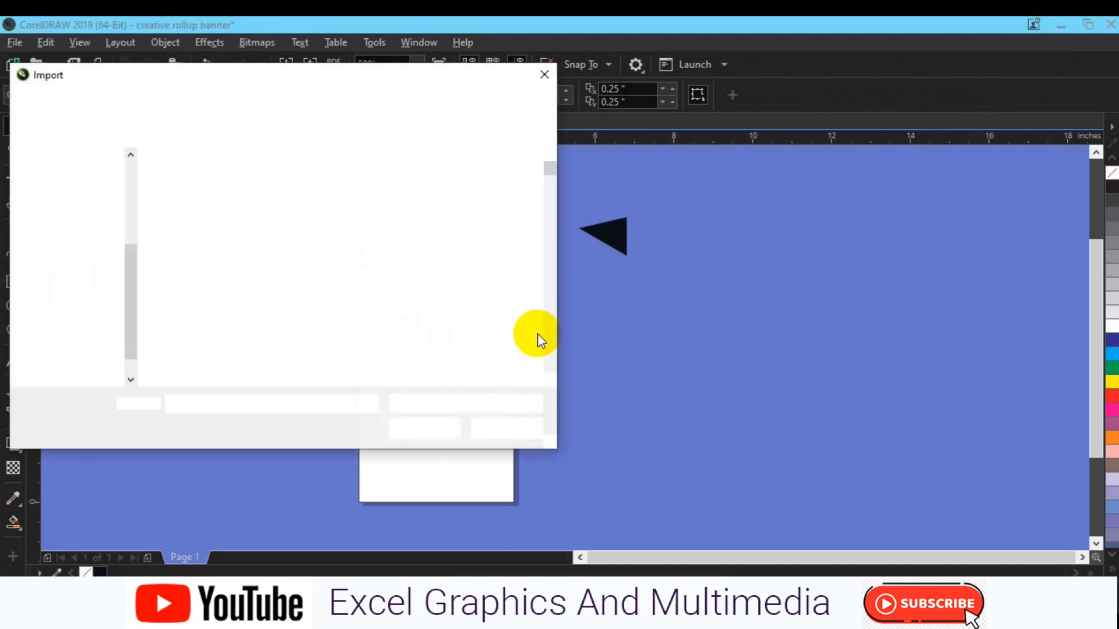
left_click(548, 358)
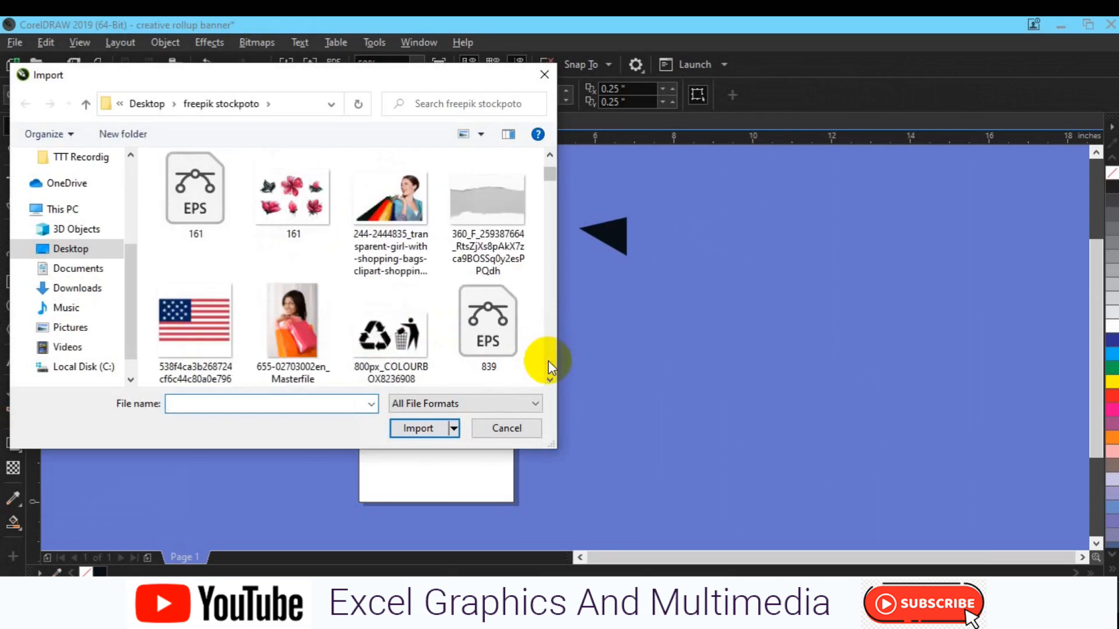
scroll(551, 367, "down", 15)
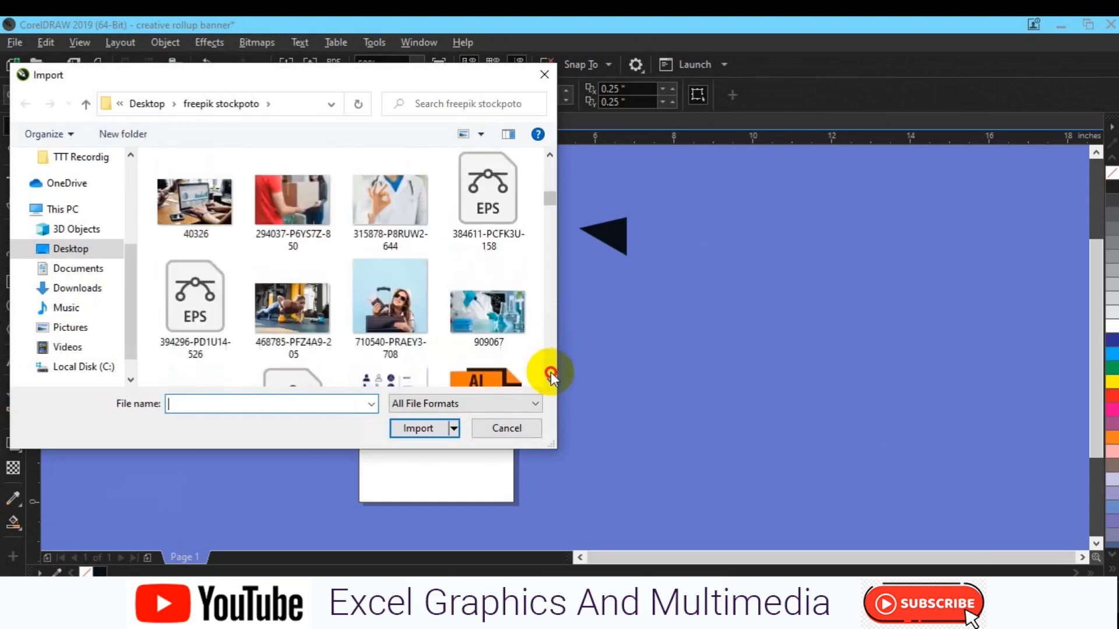
scroll(553, 379, "down", 15)
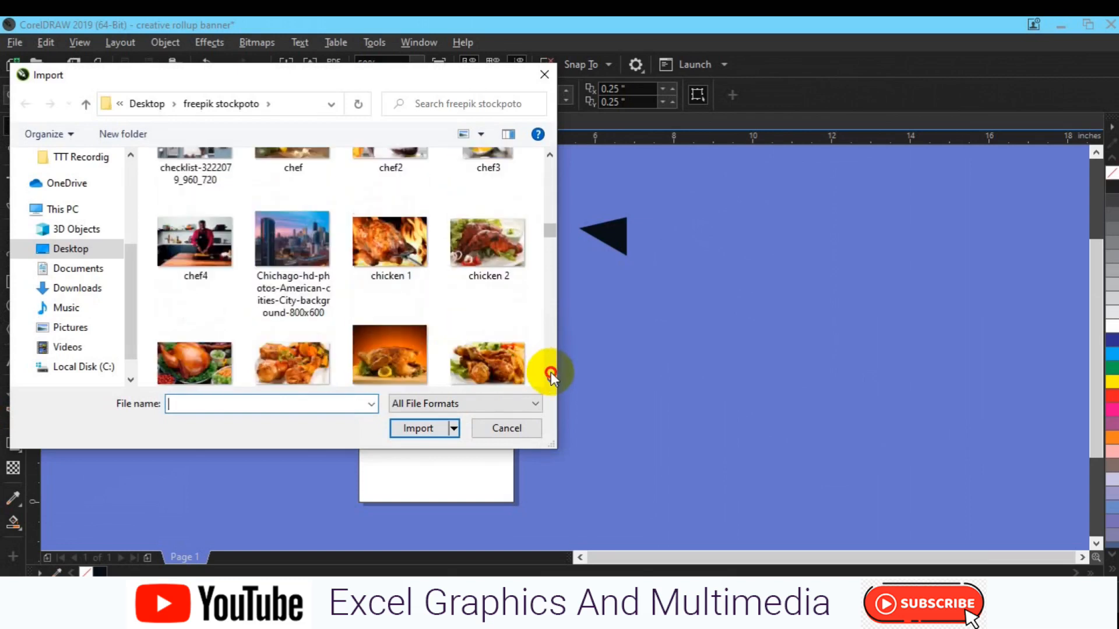
scroll(553, 378, "down", 15)
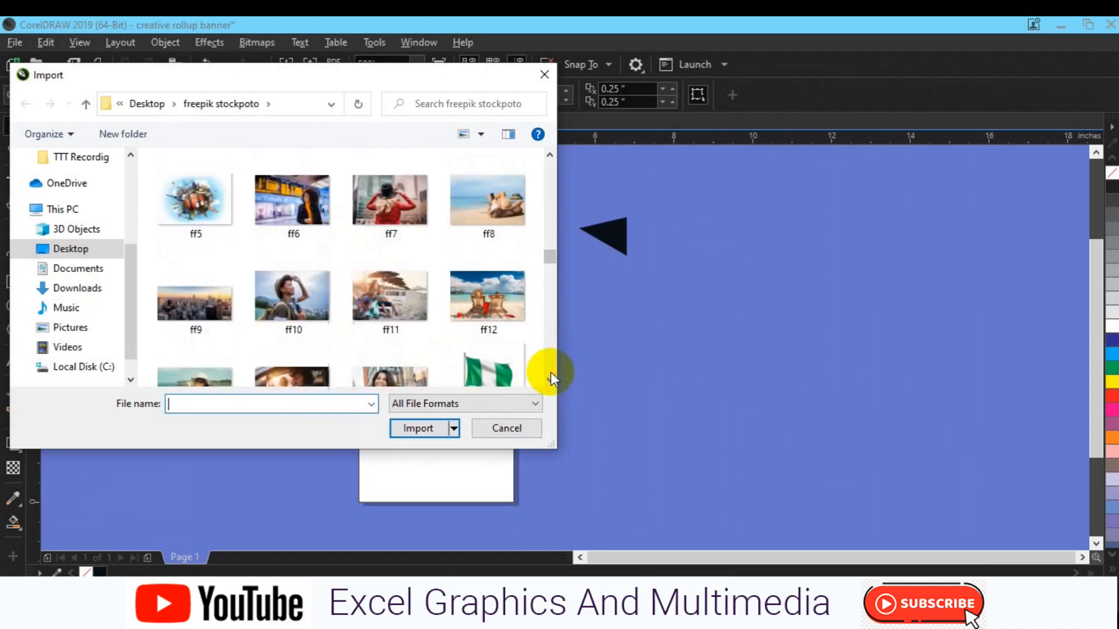
left_click(390, 201)
left_click(415, 427)
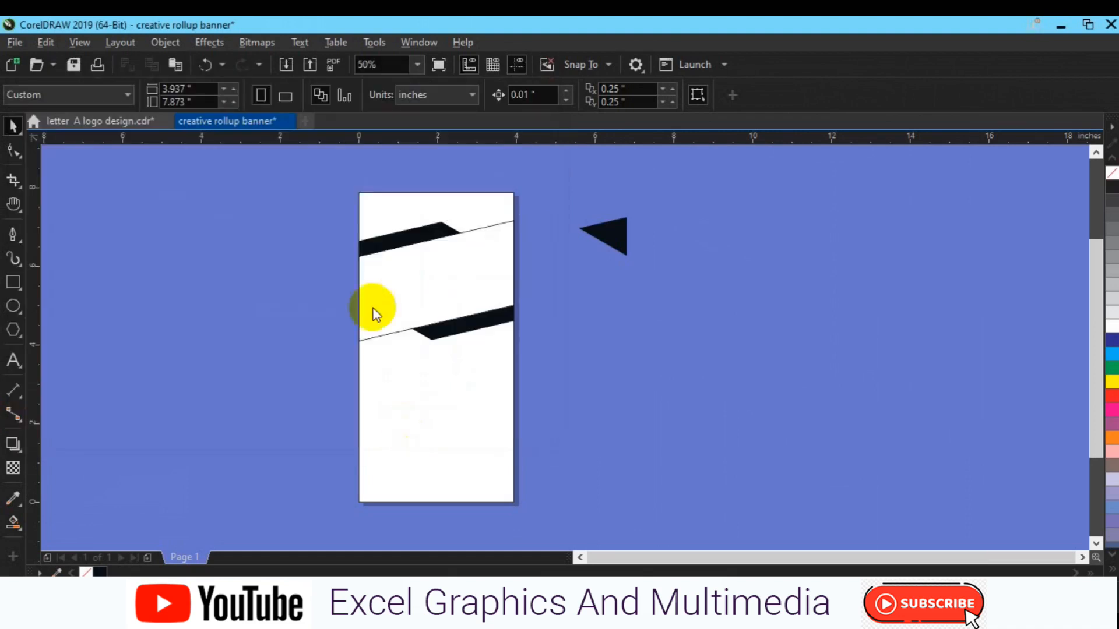
left_click_drag(358, 240, 584, 351)
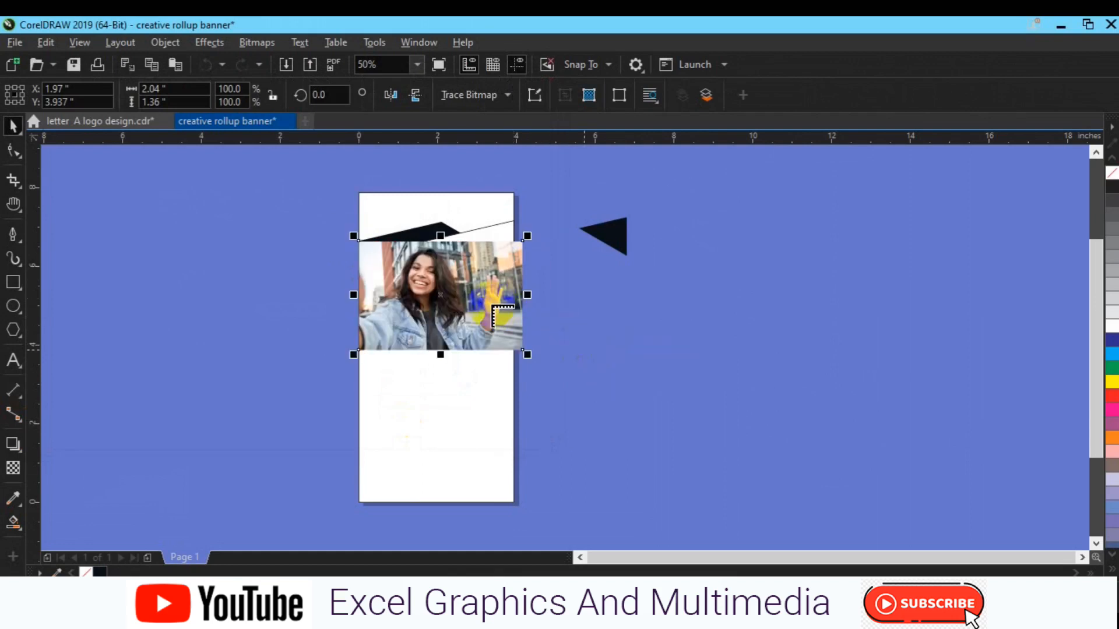
left_click_drag(487, 296, 484, 281)
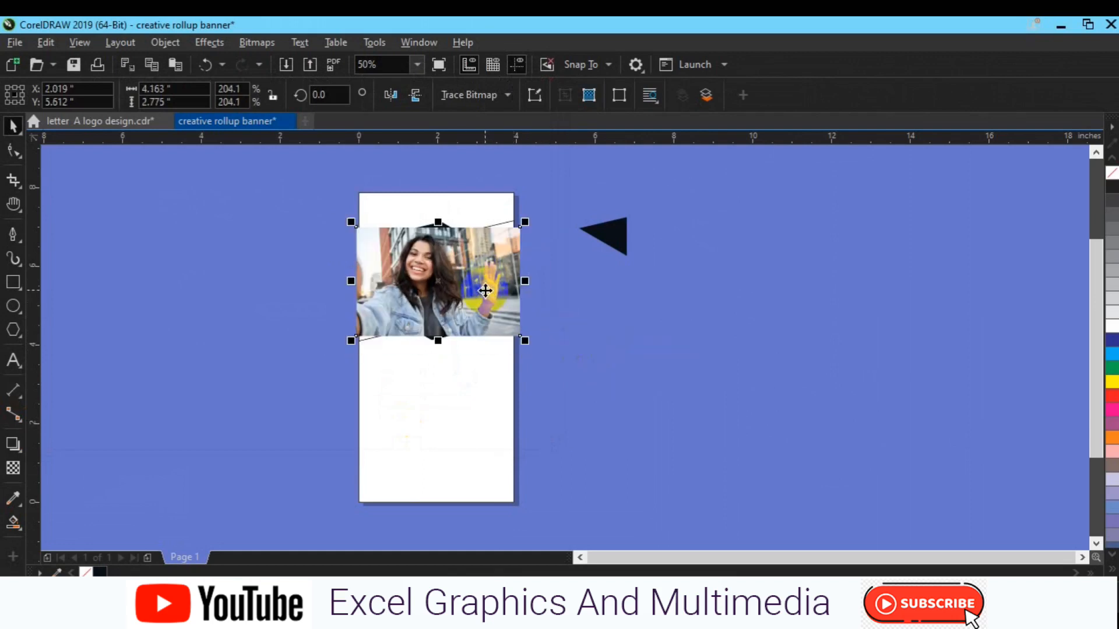
left_click_drag(523, 338, 532, 347)
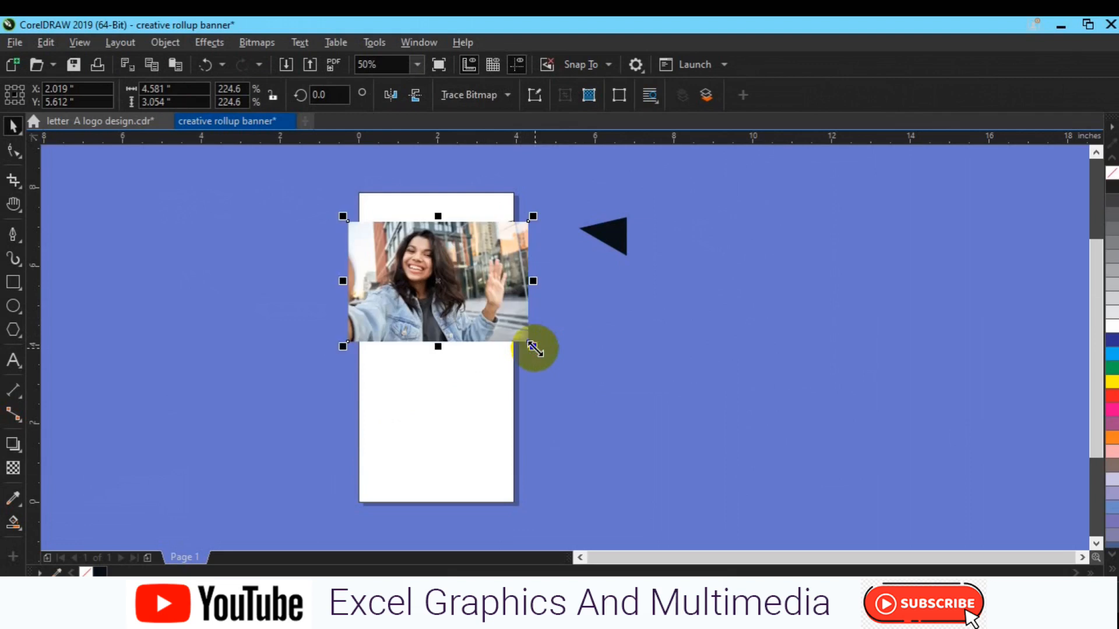
left_click_drag(482, 315, 515, 305)
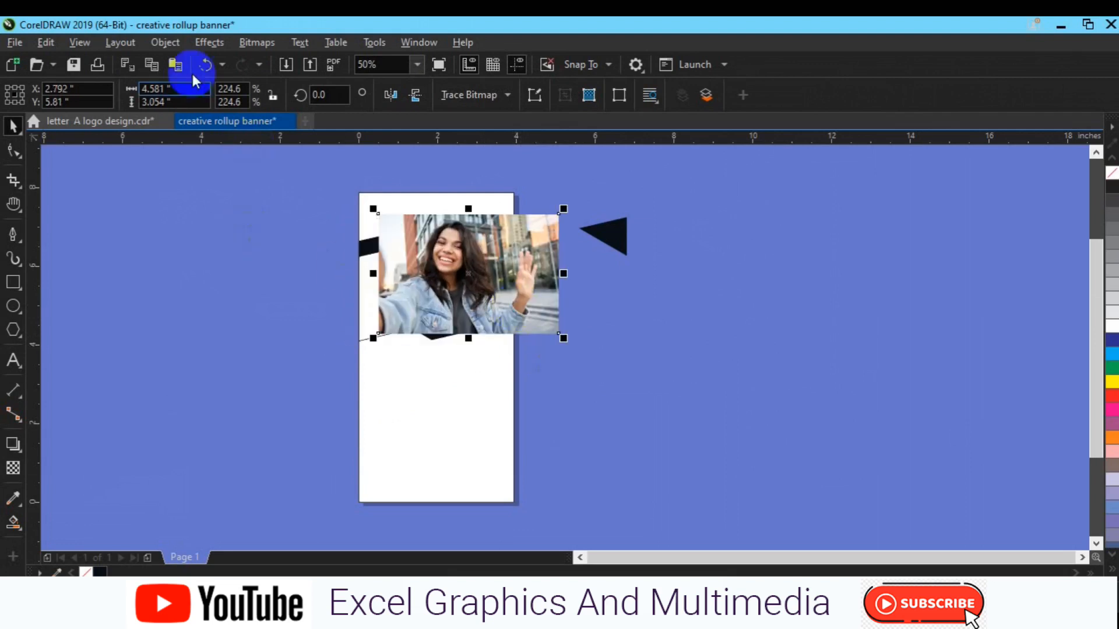
left_click(165, 44)
left_click(248, 68)
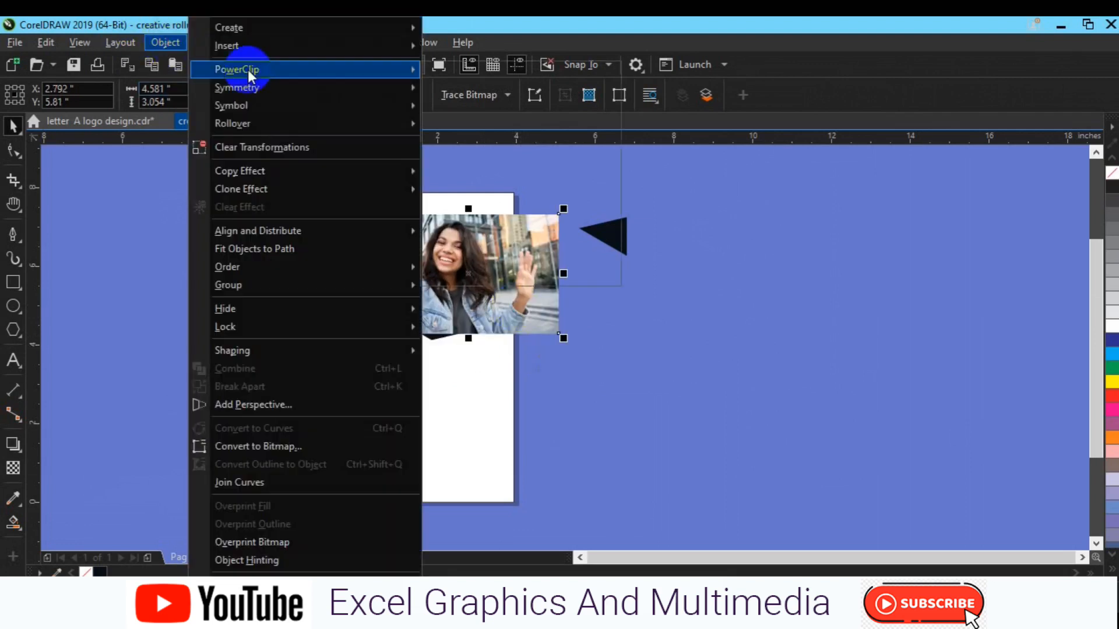
left_click(101, 192)
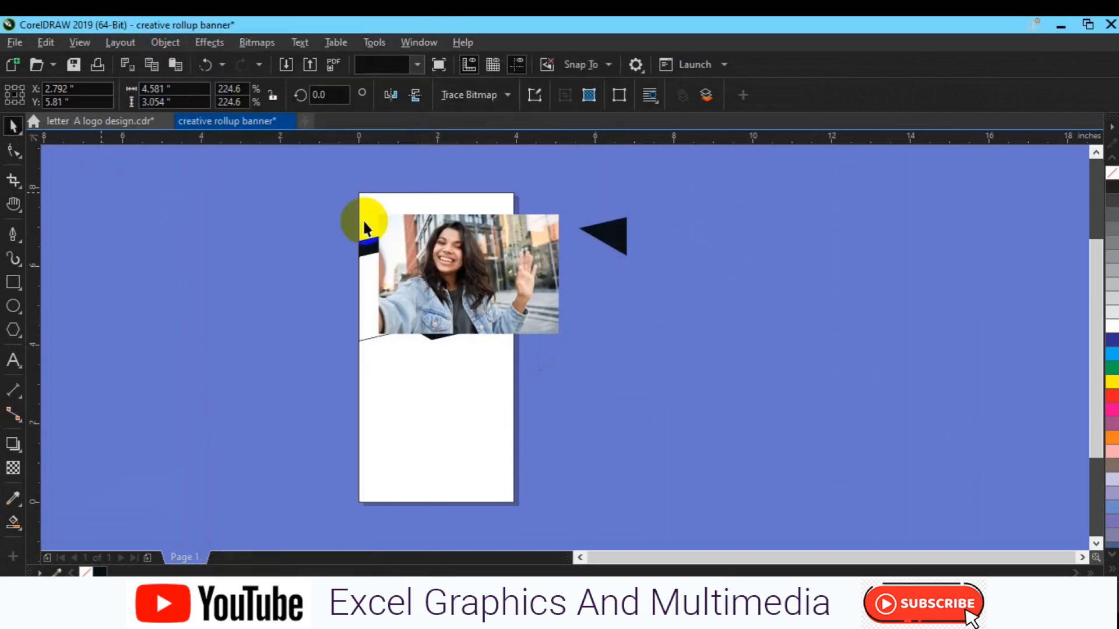
left_click(364, 221)
key("Delete")
left_click(286, 64)
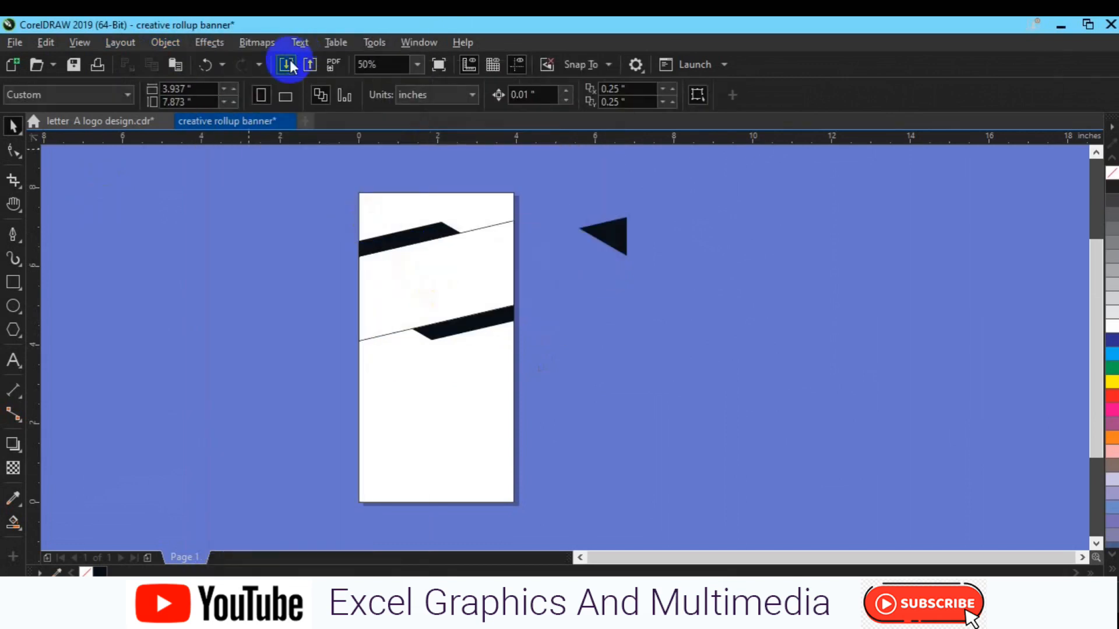
Import the photo ff6 and place it over the angled band.
scroll(554, 302, "down", 3)
scroll(554, 302, "down", 15)
scroll(555, 302, "down", 20)
scroll(555, 303, "down", 10)
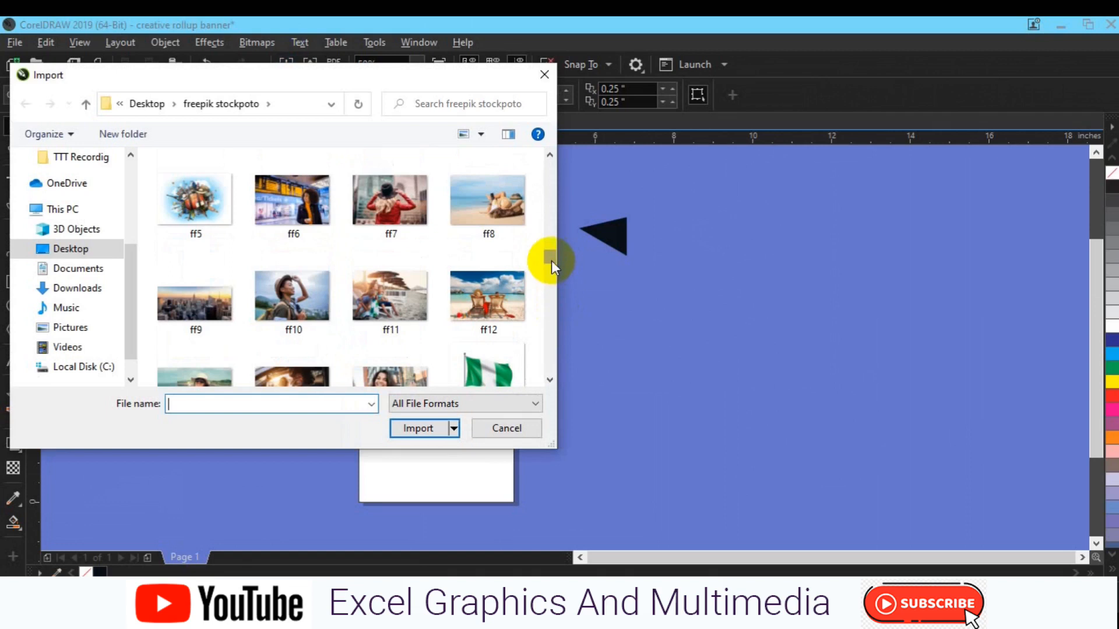
scroll(551, 261, "up", 2)
left_click(318, 233)
left_click(418, 428)
left_click(355, 258)
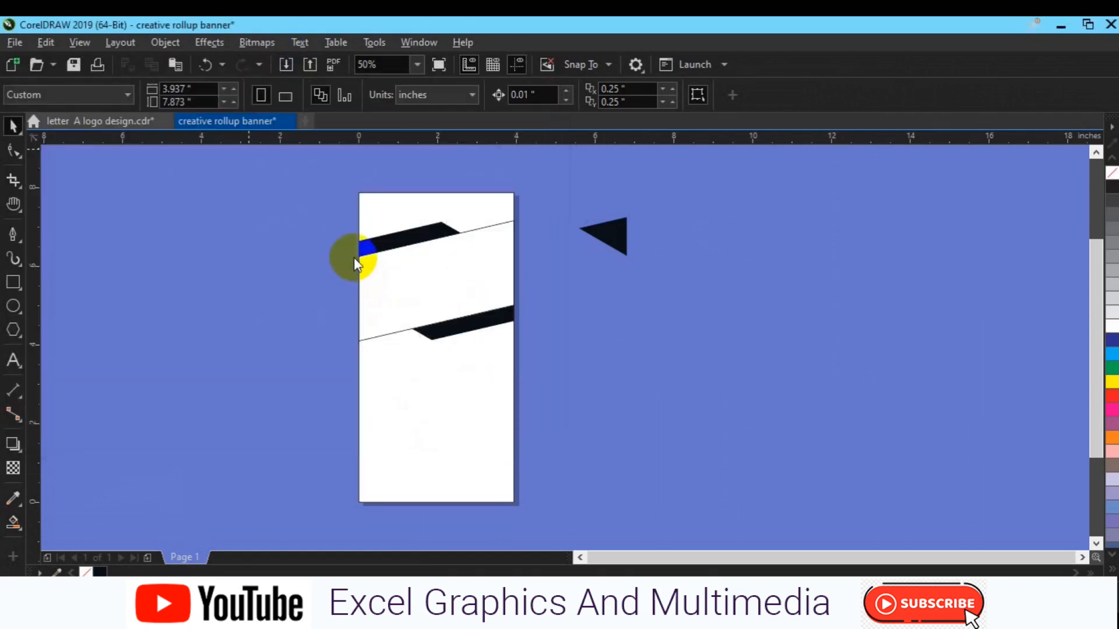
left_click_drag(359, 248, 565, 365)
left_click_drag(456, 307, 400, 289)
Clip the photo into the angled band with PowerClip > Place Inside Frame.
left_click(165, 42)
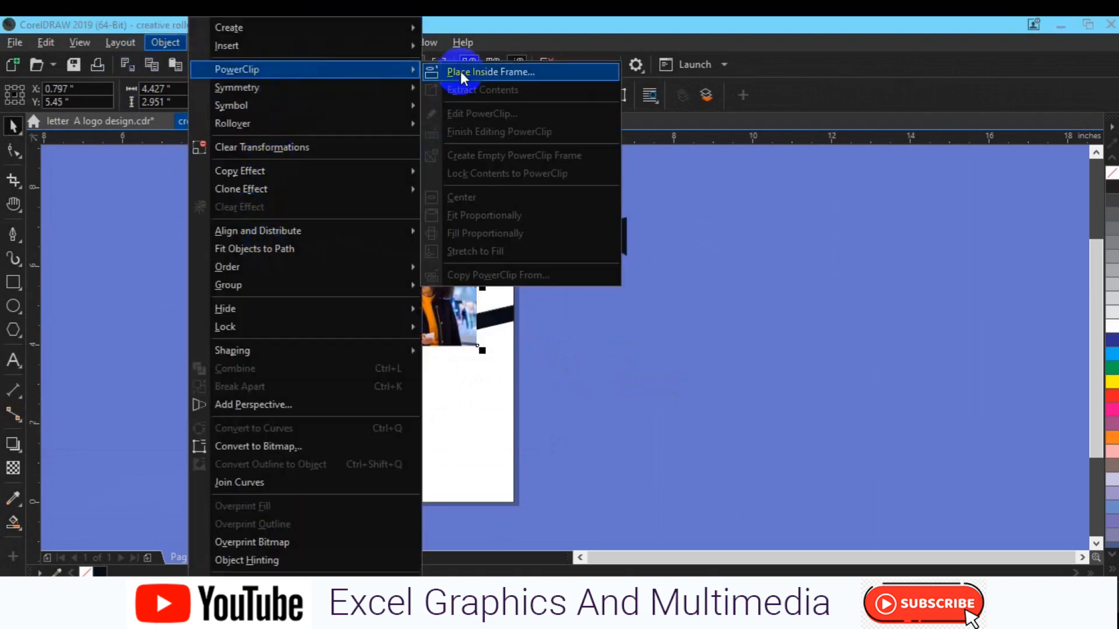
left_click(460, 71)
left_click(453, 231)
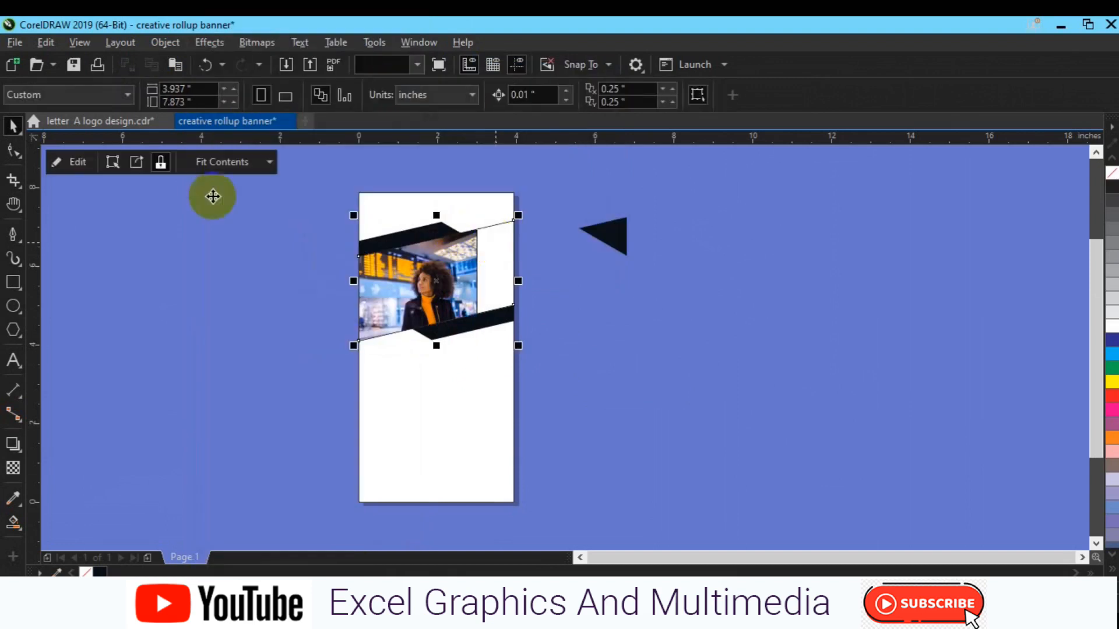
Edit the PowerClip contents, enlarging the photo to about 247.6% and shifting it into place.
left_click(82, 162)
left_click(333, 300)
left_click_drag(334, 300, 383, 299)
left_click_drag(528, 341, 546, 359)
left_click_drag(485, 287, 481, 273)
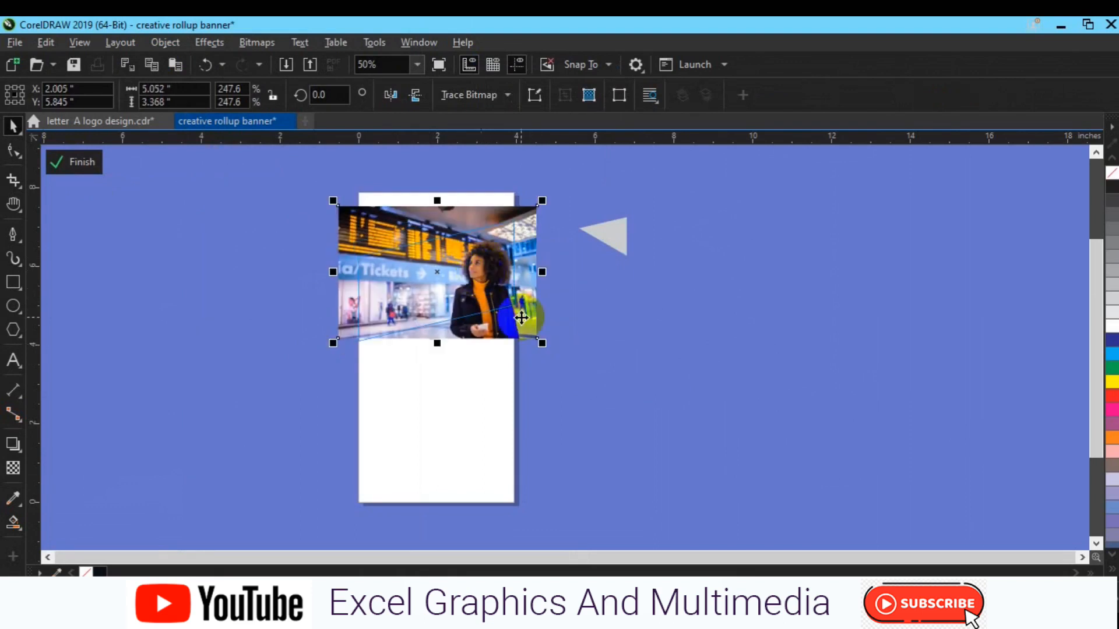
key("Up")
key("Up")
key("Up")
key("Up")
key("Up")
key("Up")
key("Up")
key("Up")
key("Up")
key("Up")
key("Up")
key("Up")
key("Up")
key("Up")
key("Up")
key("Up")
key("Up")
key("Up")
key("Up")
key("Up")
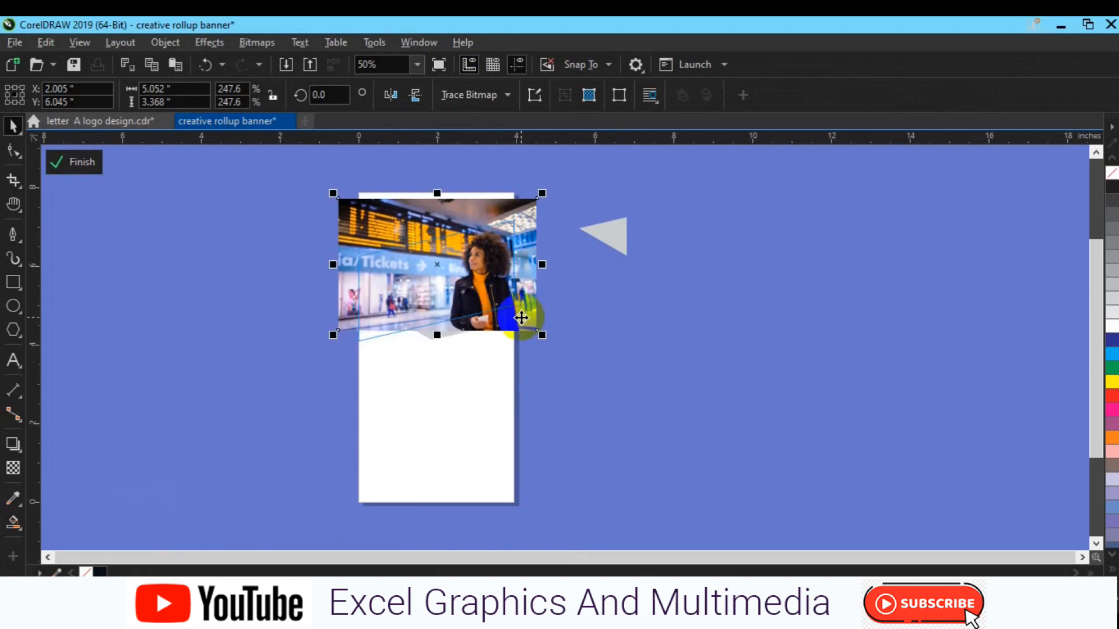
key("Up")
key("Up")
key("Up")
left_click_drag(521, 318, 521, 317)
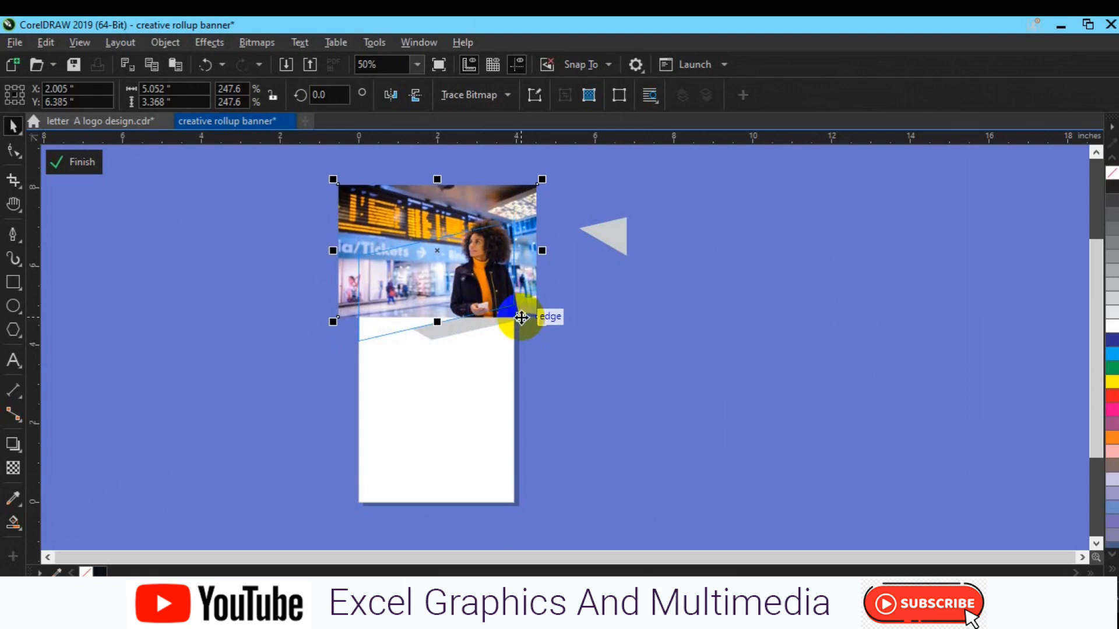
left_click_drag(521, 317, 521, 317)
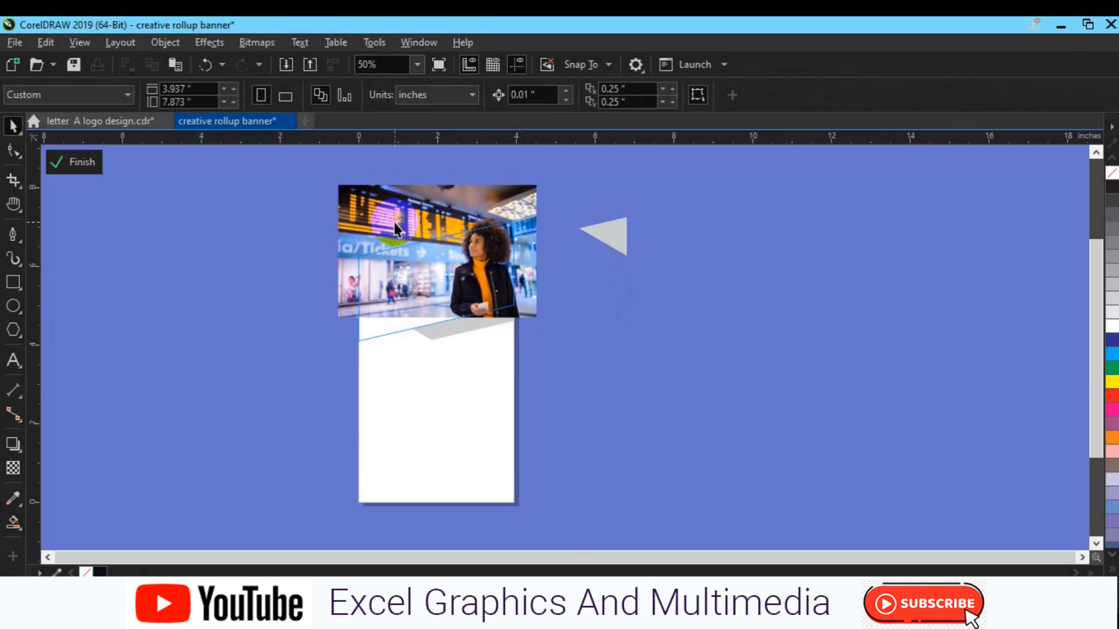
left_click_drag(394, 223, 395, 221)
Position the lower and upper photo copies along the white panel's edge.
left_click(289, 352)
left_click(339, 316)
left_click_drag(340, 317, 340, 316)
left_click(295, 282)
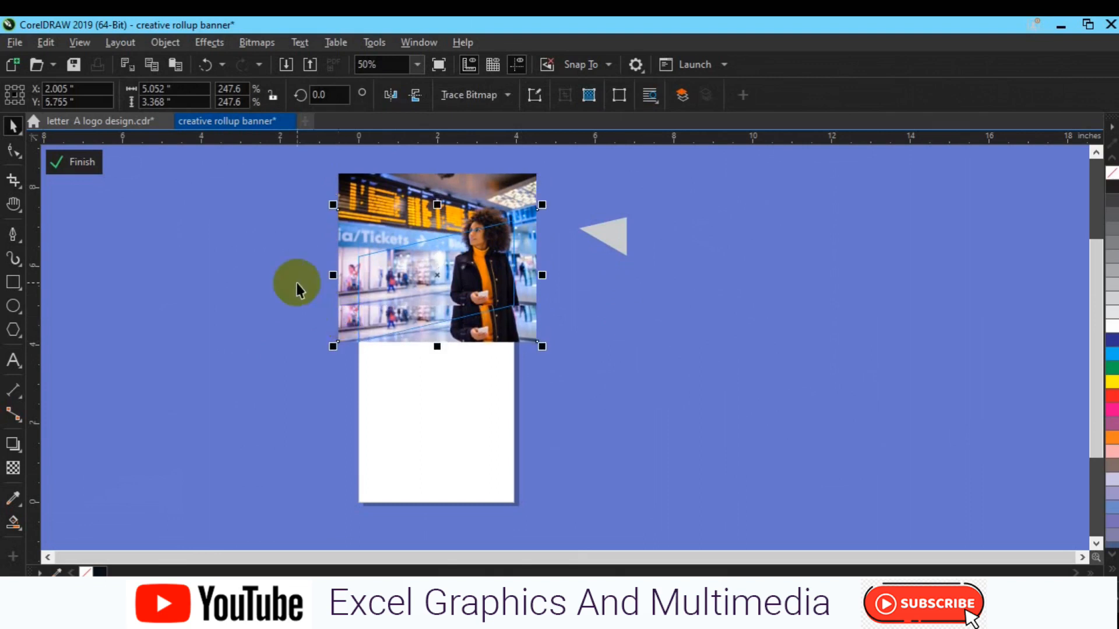
left_click(419, 223)
left_click_drag(419, 222, 420, 223)
key("Down")
key("Down")
key("Down")
key("Down")
key("Down")
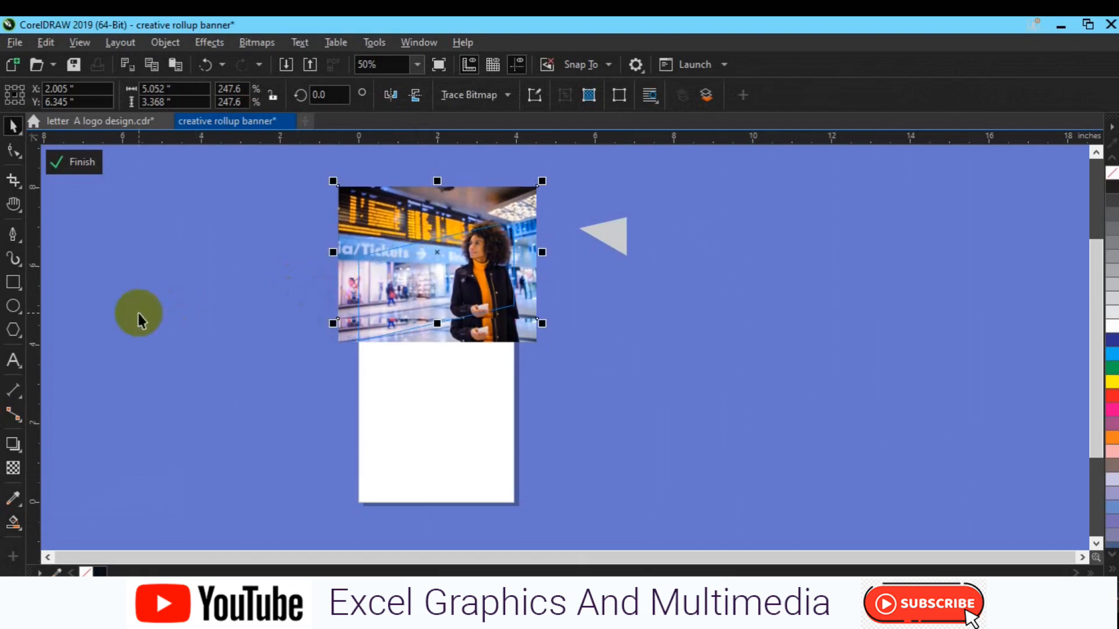
Fade the upper photo copy with linear transparency and finish editing the PowerClip.
left_click(13, 468)
left_click(388, 315)
left_click_drag(389, 310, 390, 333)
left_click(13, 125)
left_click(75, 162)
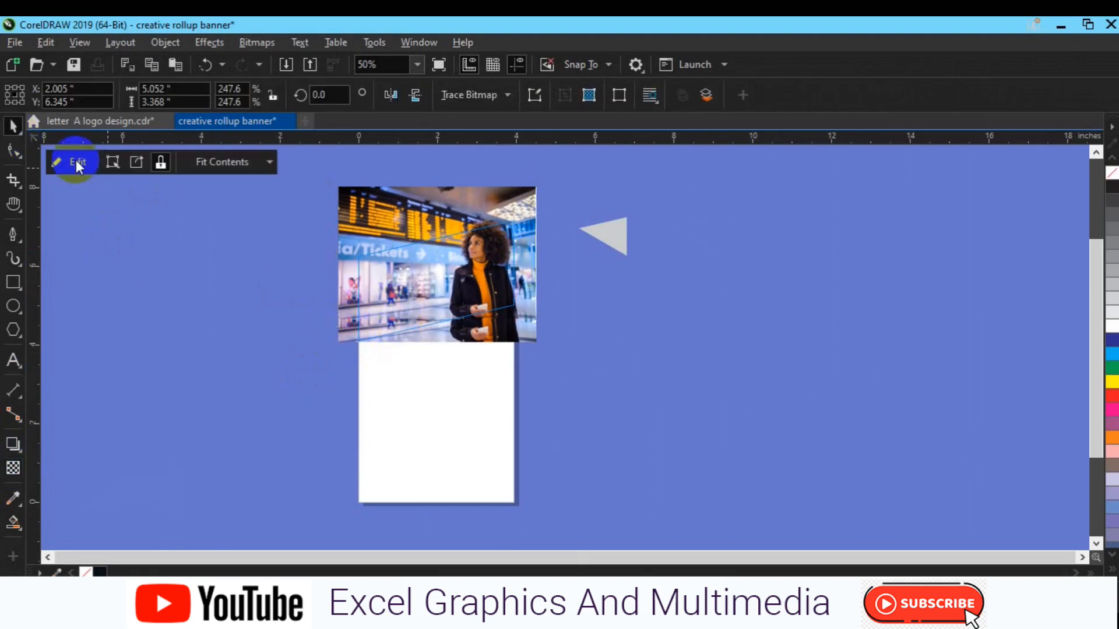
left_click(607, 299)
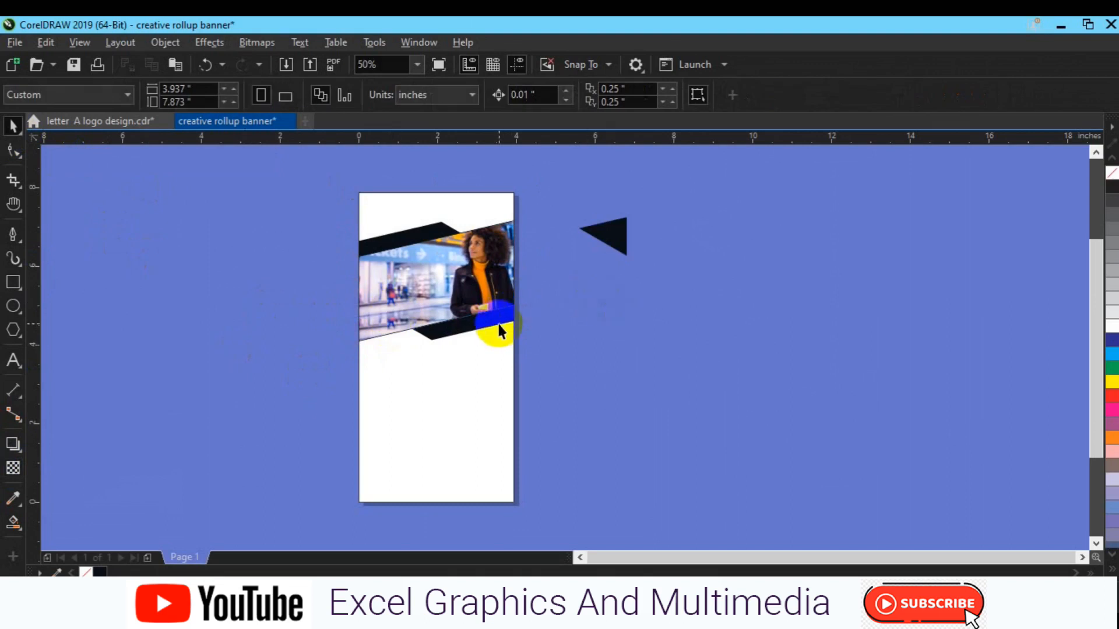
Move the triangle to the photo's top-right corner and fill it with the turtleneck's sampled orange.
left_click_drag(615, 239, 507, 242)
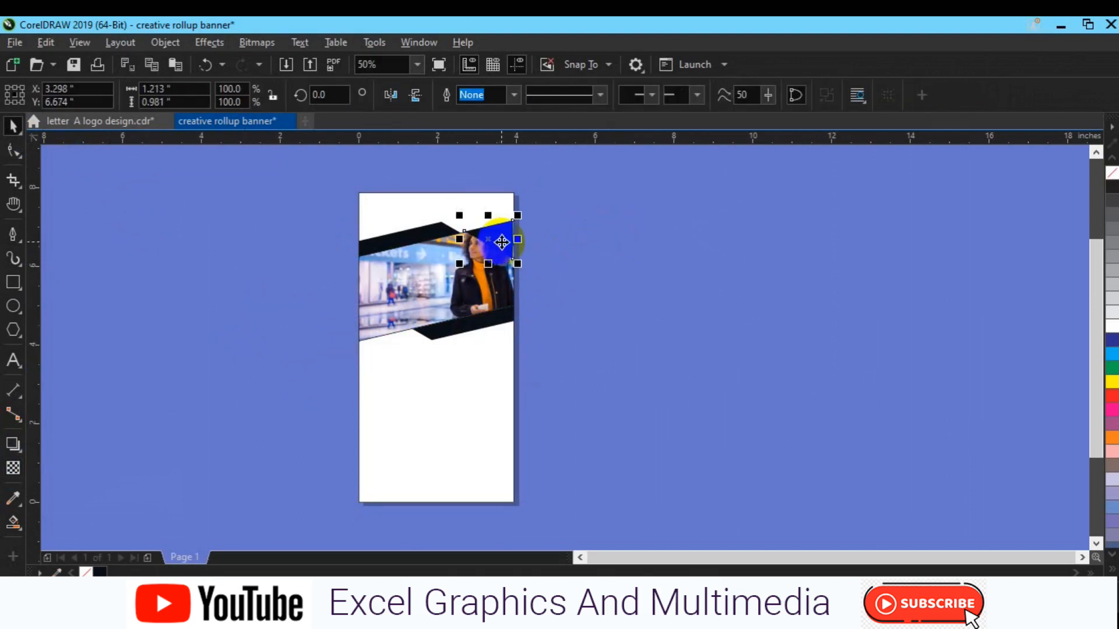
scroll(288, 317, "up", 2)
key("h")
left_click_drag(712, 342, 673, 412)
key("space")
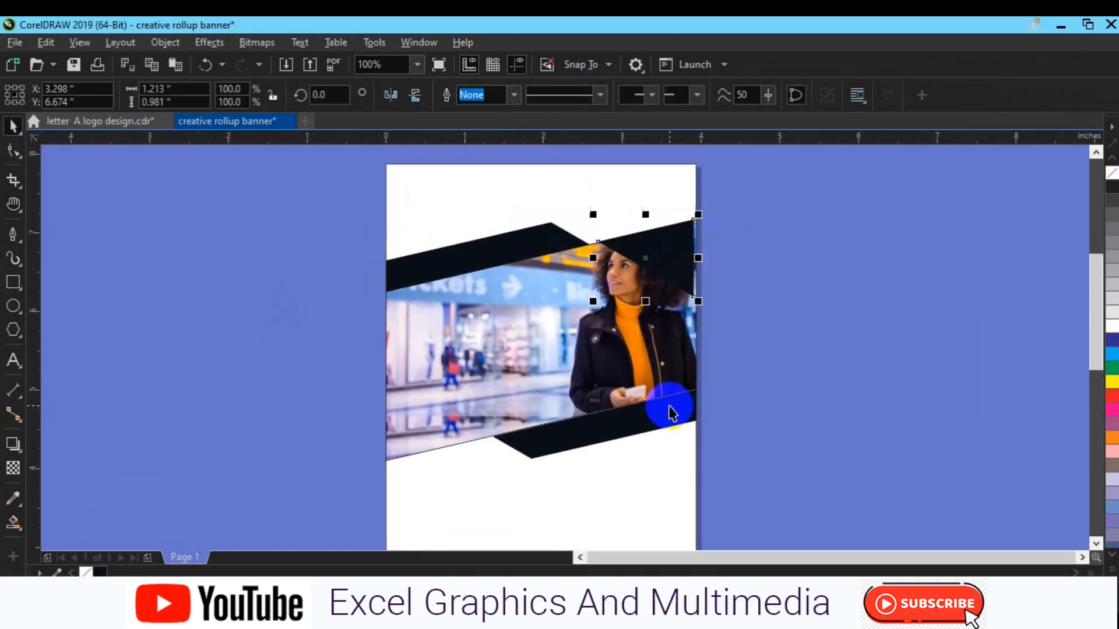
left_click(670, 373)
left_click(809, 335)
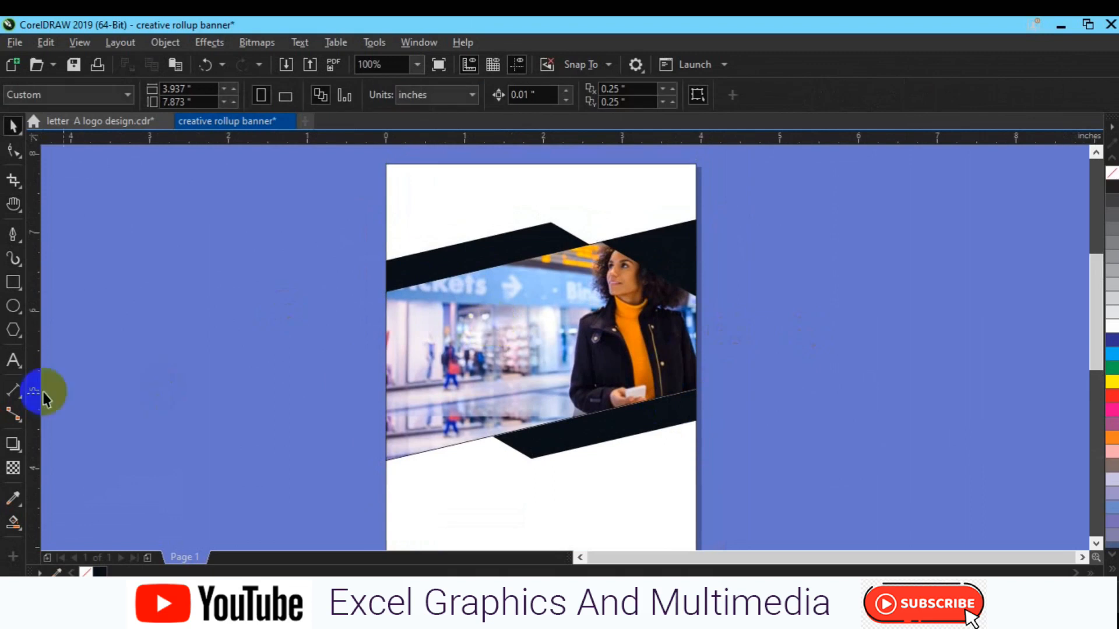
left_click(13, 498)
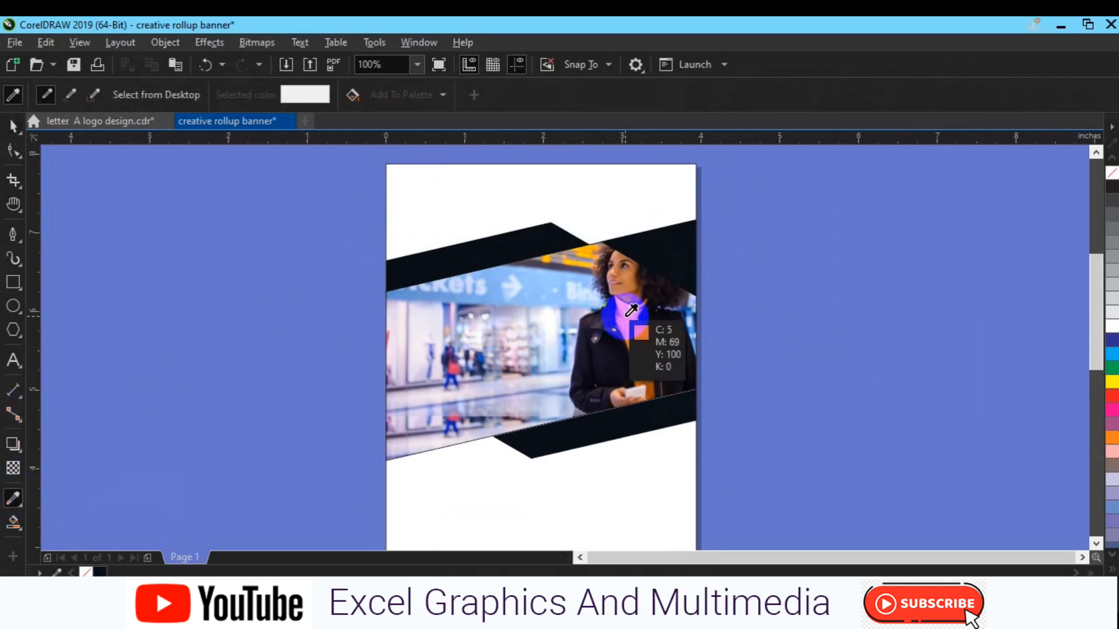
left_click(632, 315)
left_click(668, 260)
key("space")
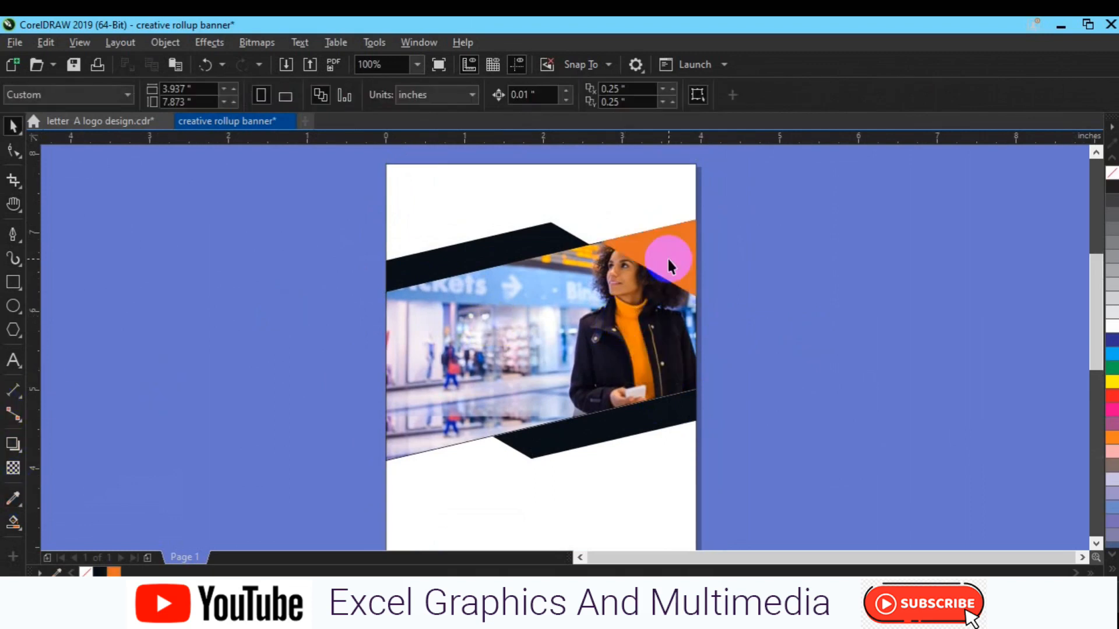
Duplicate the orange triangle and mirror the copy into the photo's lower-left corner.
left_click(670, 260)
key("ctrl+d")
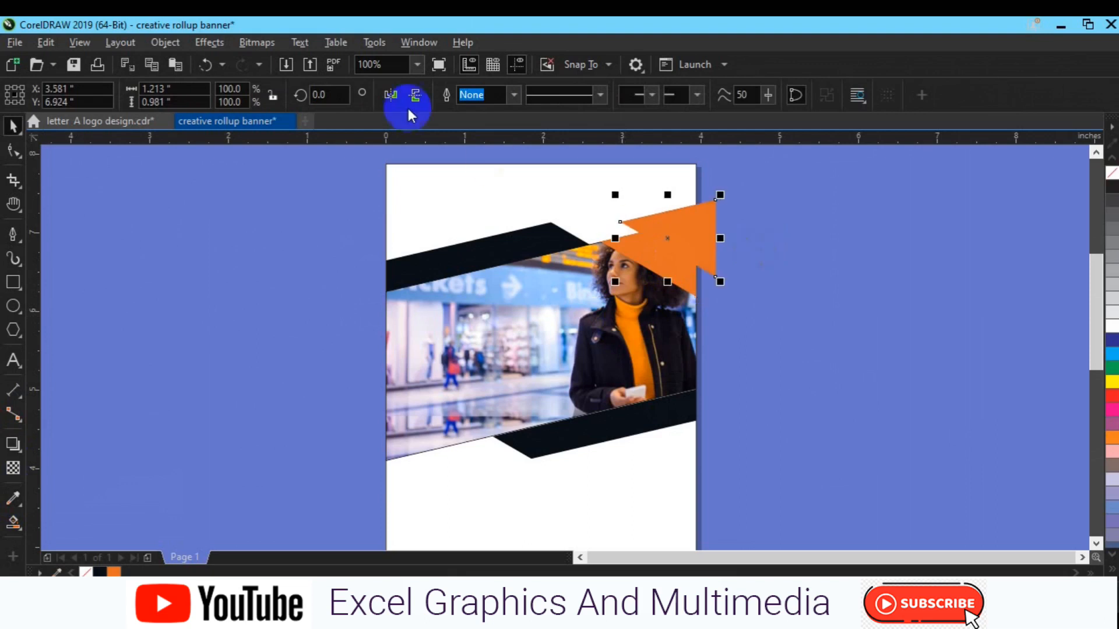
left_click(393, 96)
left_click_drag(667, 234, 434, 423)
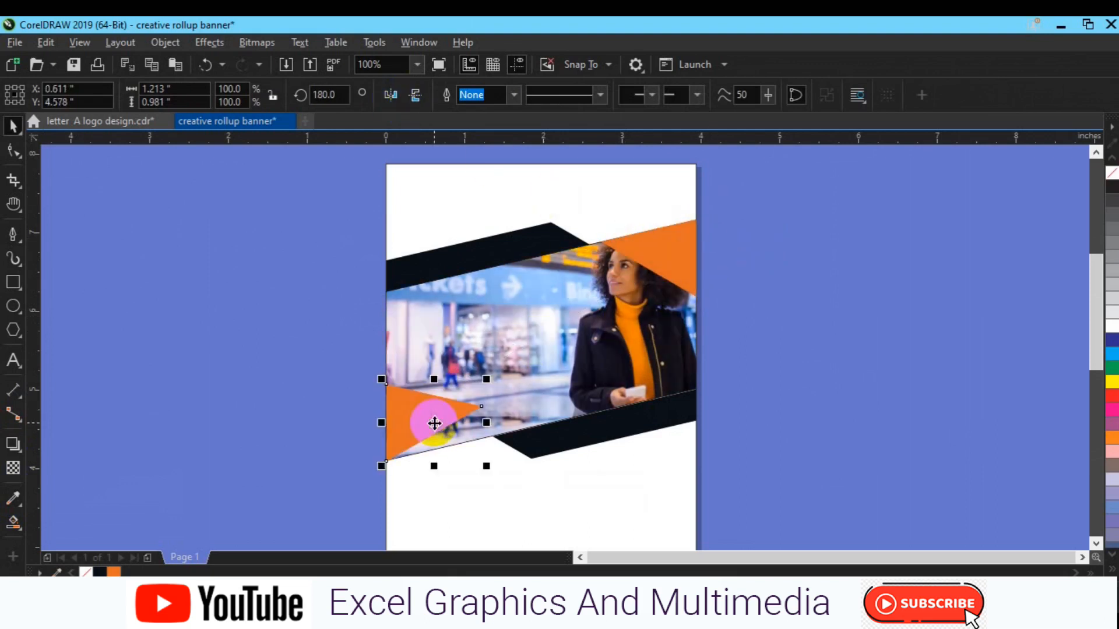
left_click(398, 97)
left_click(416, 95)
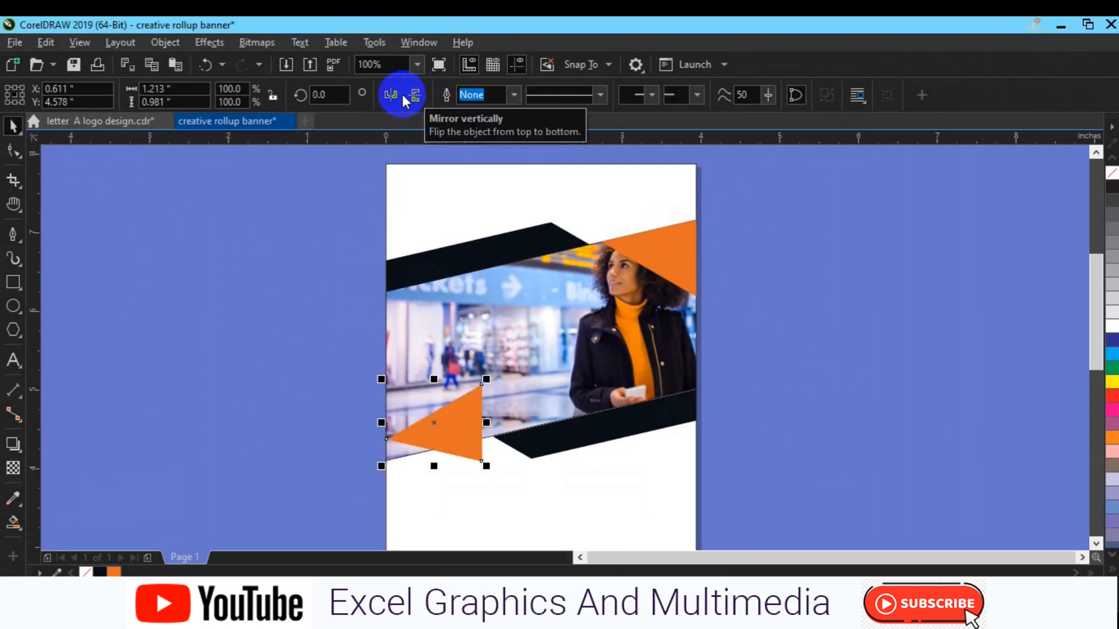
left_click(399, 97)
left_click(13, 468)
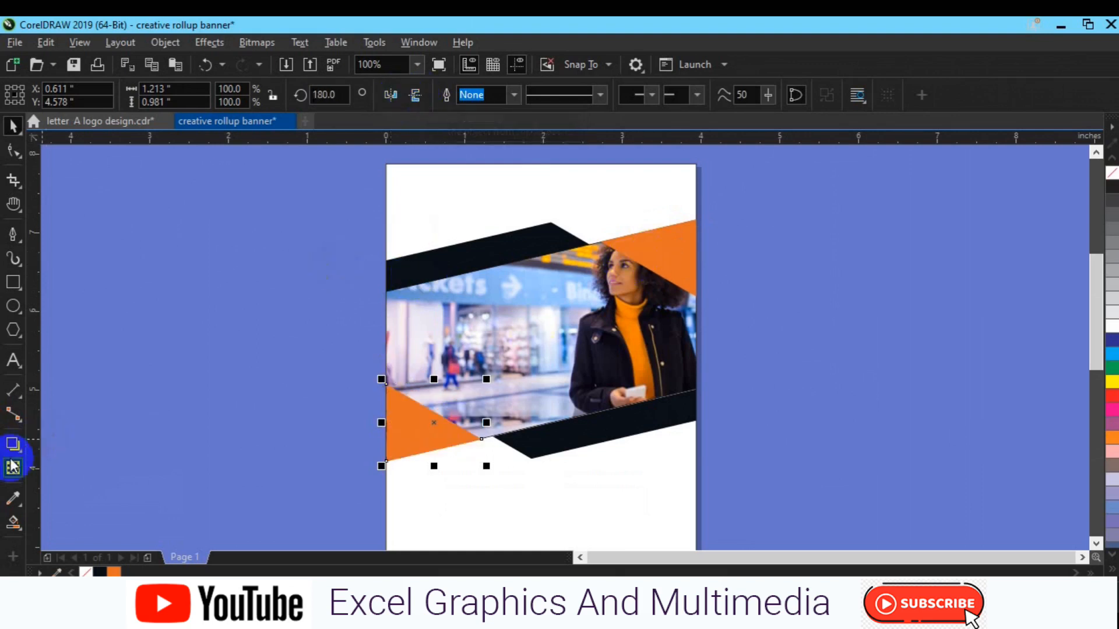
Give the lower orange triangle a Multiply transparency merge mode and the top-right one Soft Light.
left_click(221, 100)
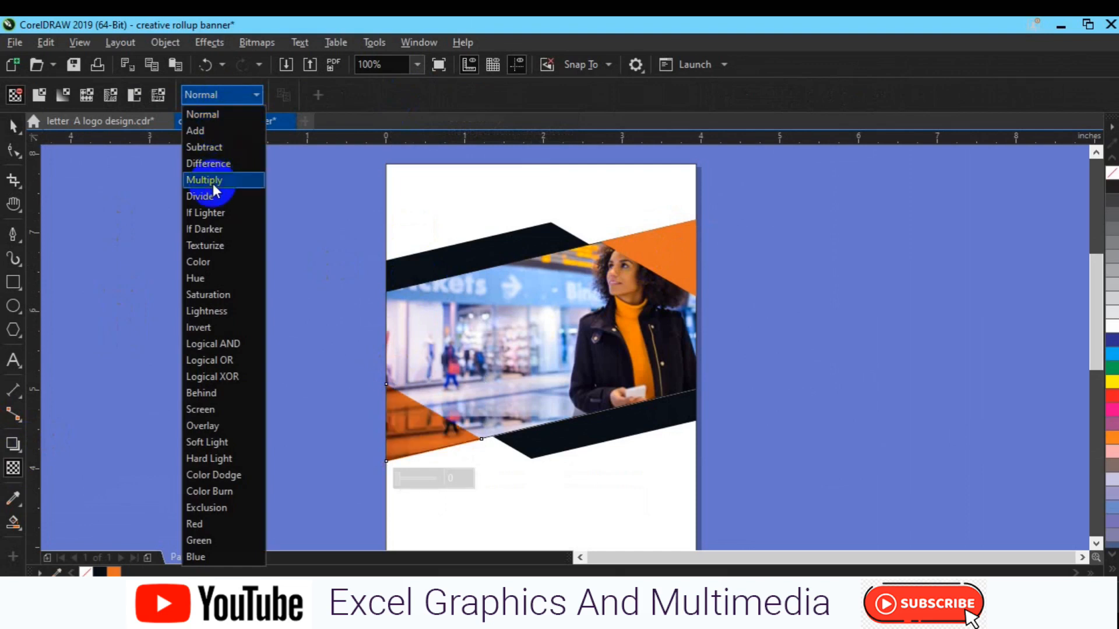
left_click(212, 183)
left_click(643, 256)
left_click(257, 98)
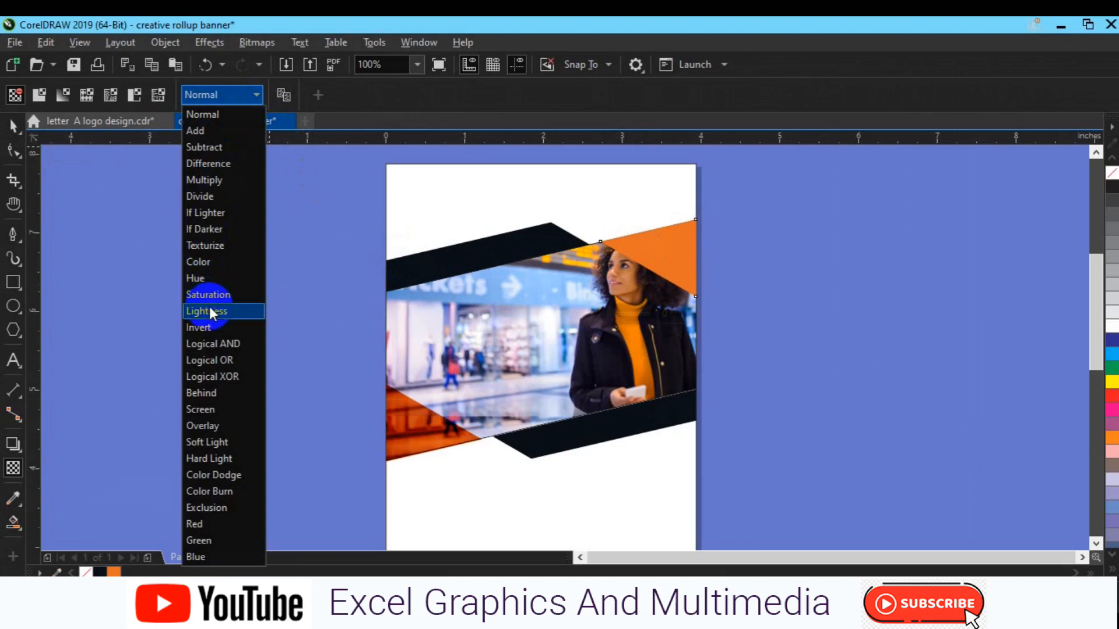
left_click(211, 313)
left_click(257, 95)
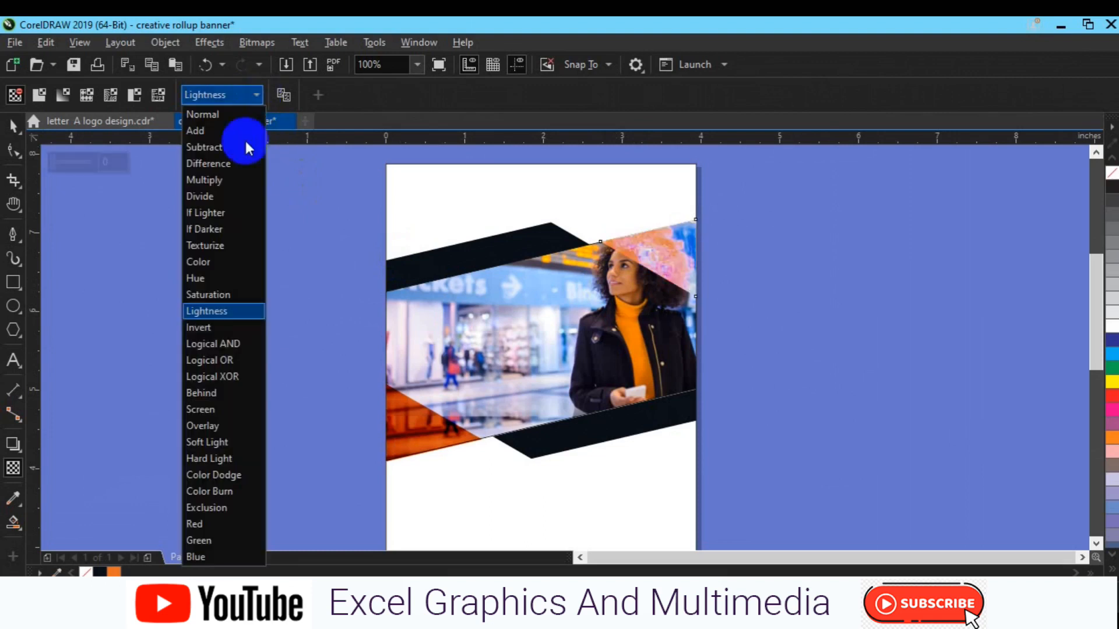
left_click(218, 429)
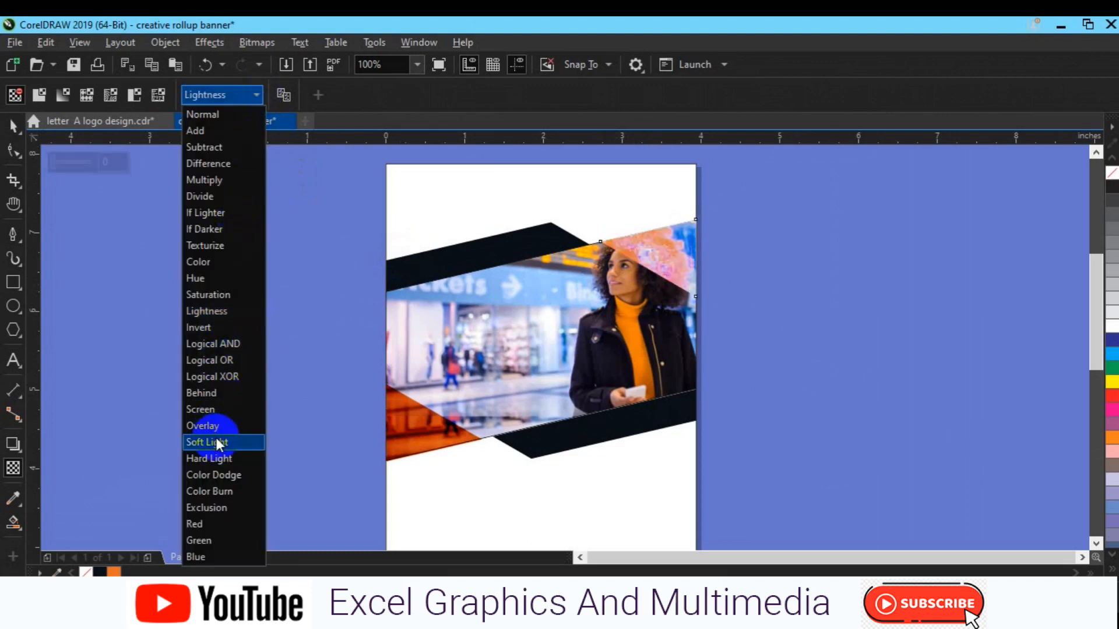
left_click(218, 443)
left_click(12, 125)
left_click(180, 299)
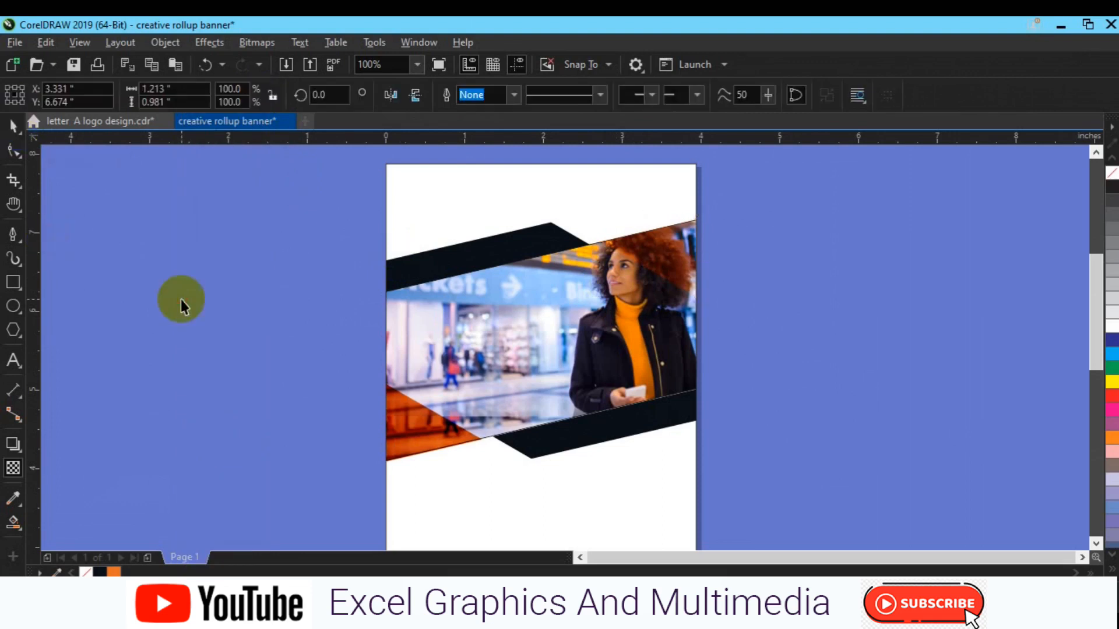
scroll(355, 375, "down", 2)
Recolour the dark bands above and below the photo orange.
left_click(492, 398)
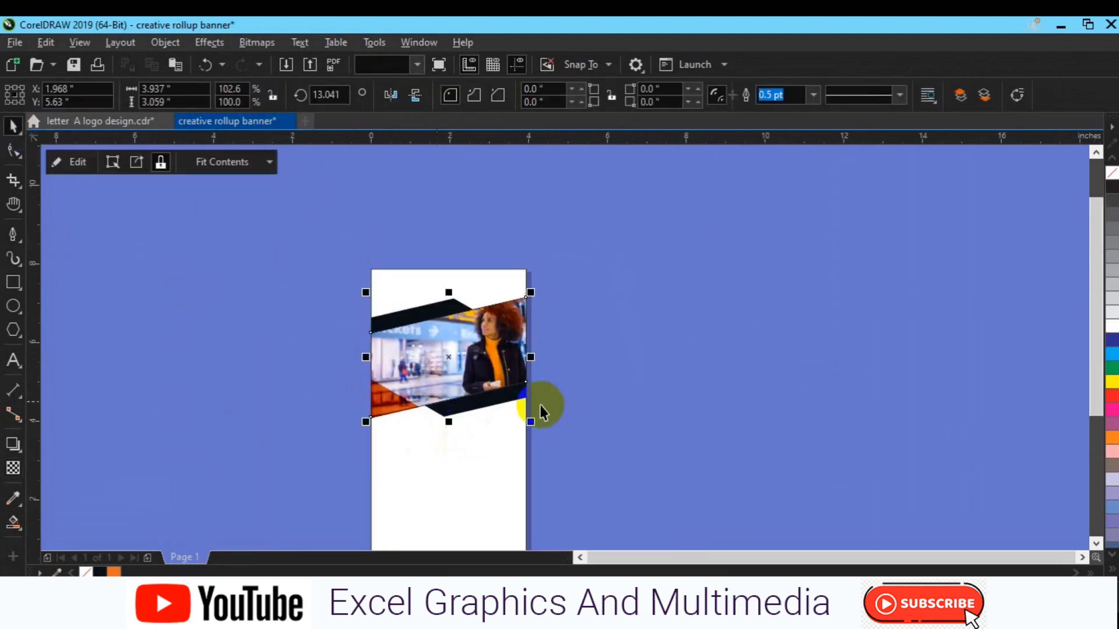
key("h")
left_click_drag(449, 512, 528, 418)
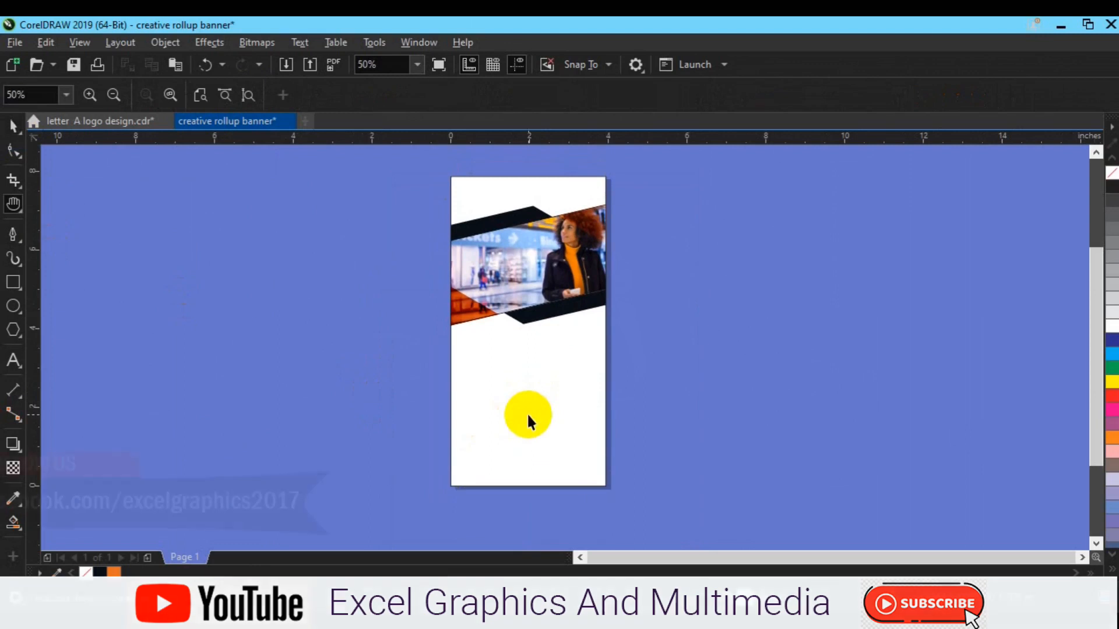
key("space")
left_click(527, 316)
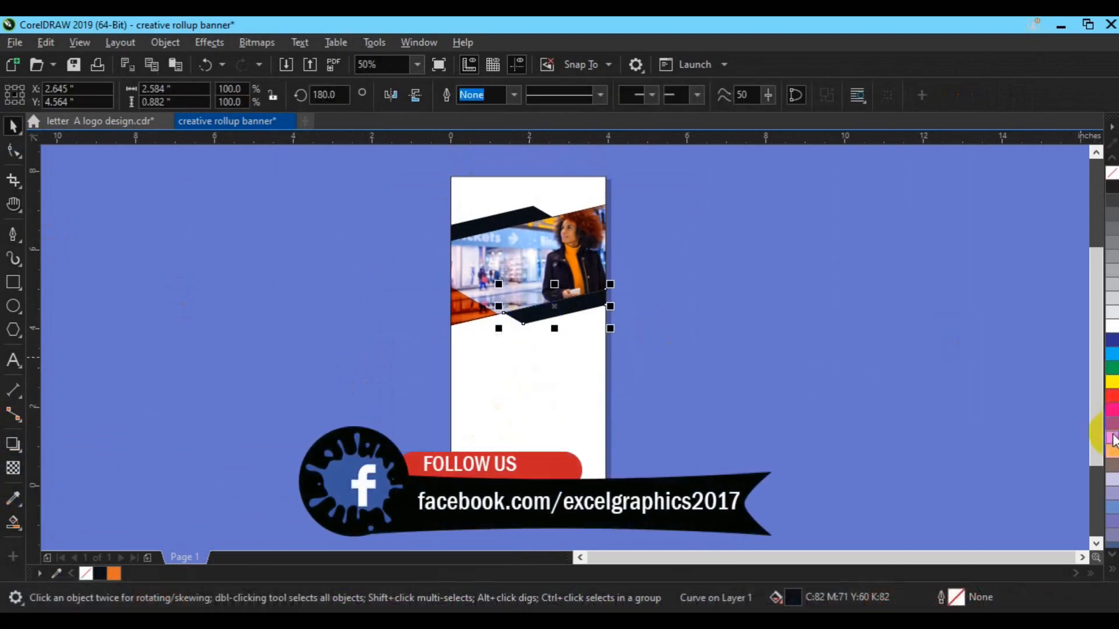
left_click(1111, 438)
left_click(475, 232)
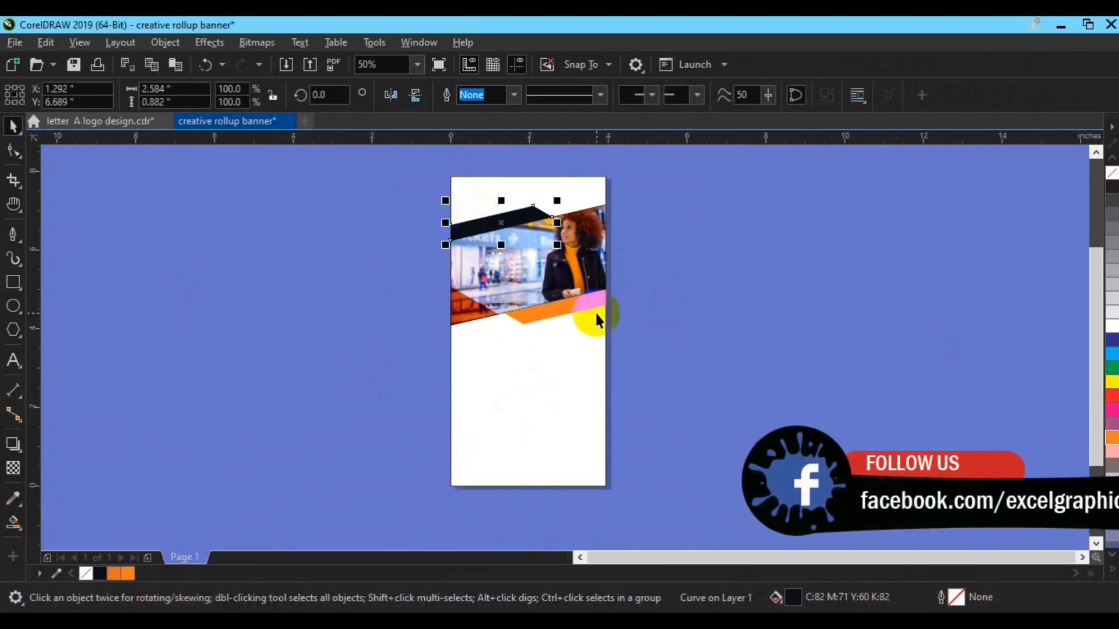
left_click(113, 574)
Bring the top of the banner into view around the photo and orange bands.
left_click_drag(409, 168, 682, 375)
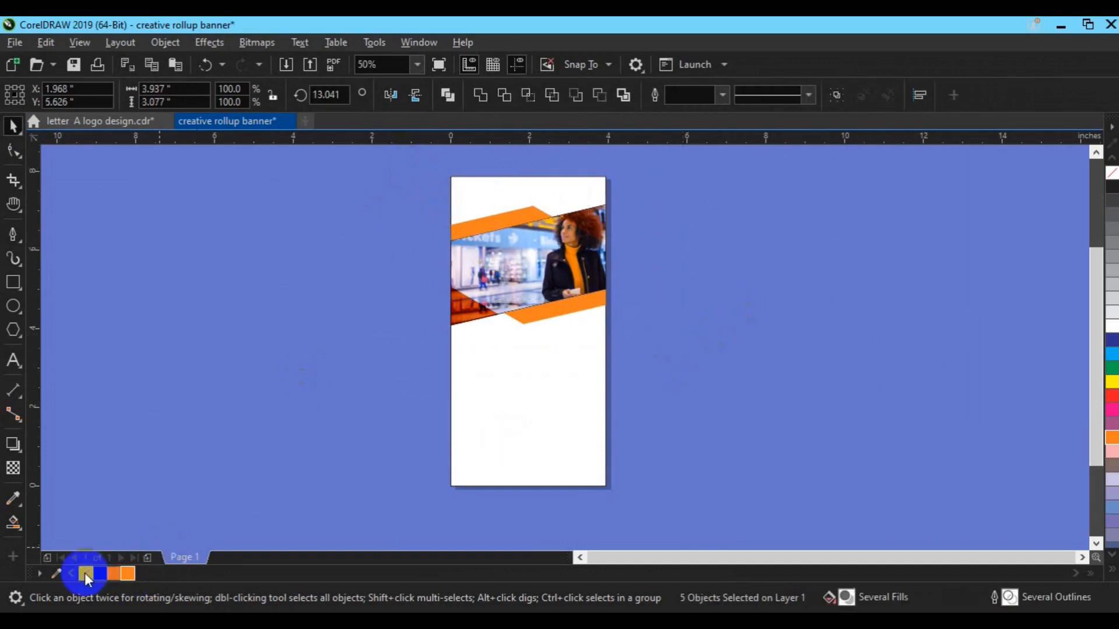
left_click(679, 366)
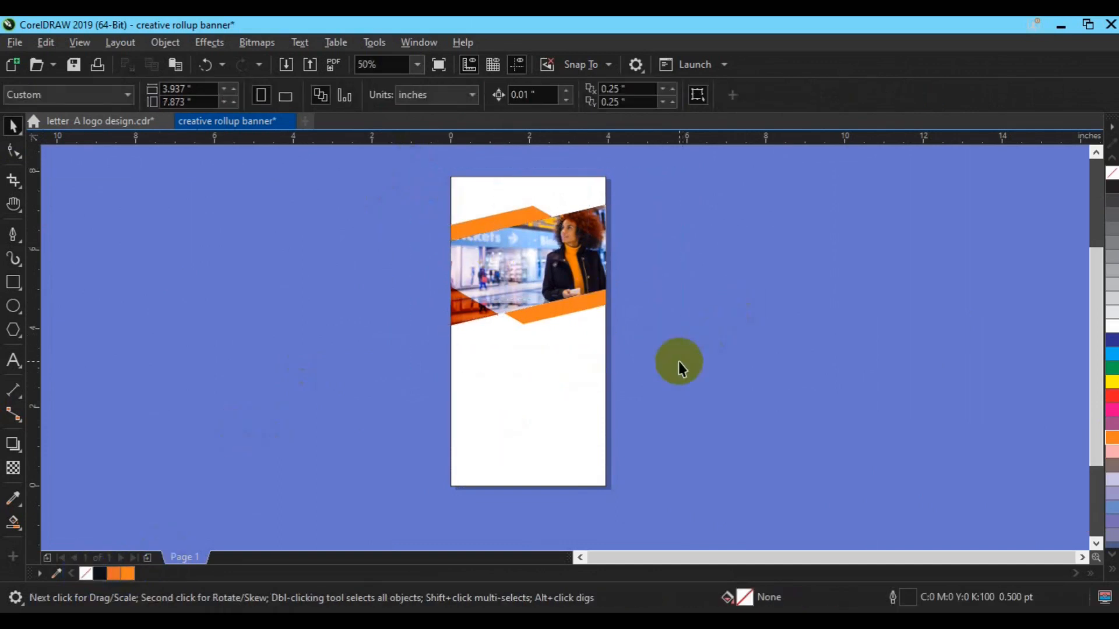
scroll(545, 347, "up", 2)
left_click(562, 281)
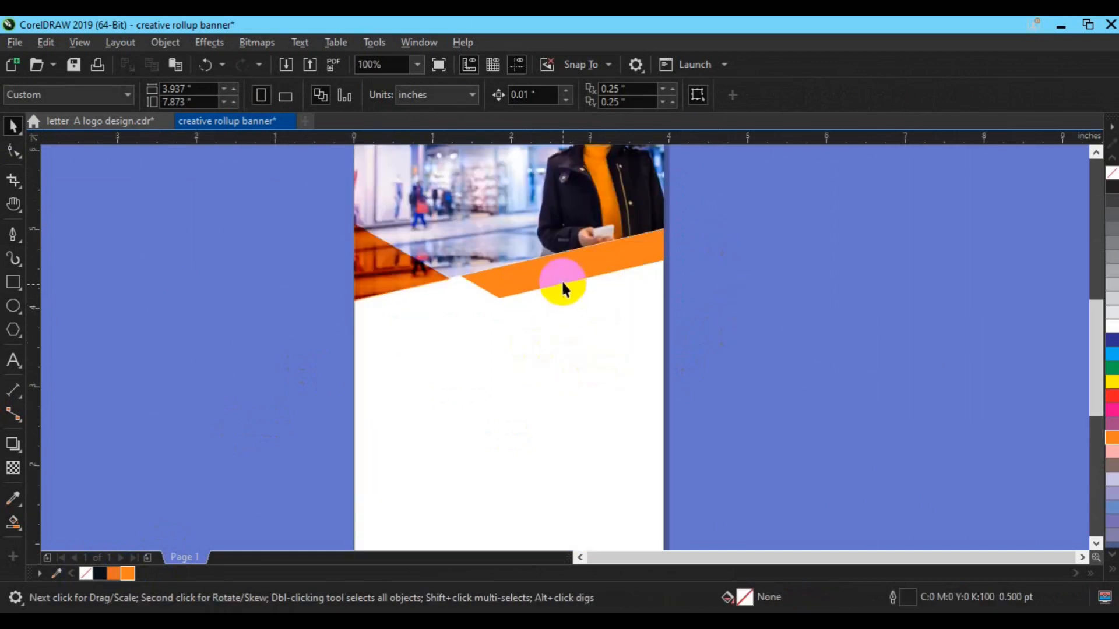
key("h")
left_click_drag(550, 245, 566, 372)
mouse_move(587, 283)
left_mouse_down()
mouse_move(590, 311)
mouse_move(594, 233)
left_mouse_up()
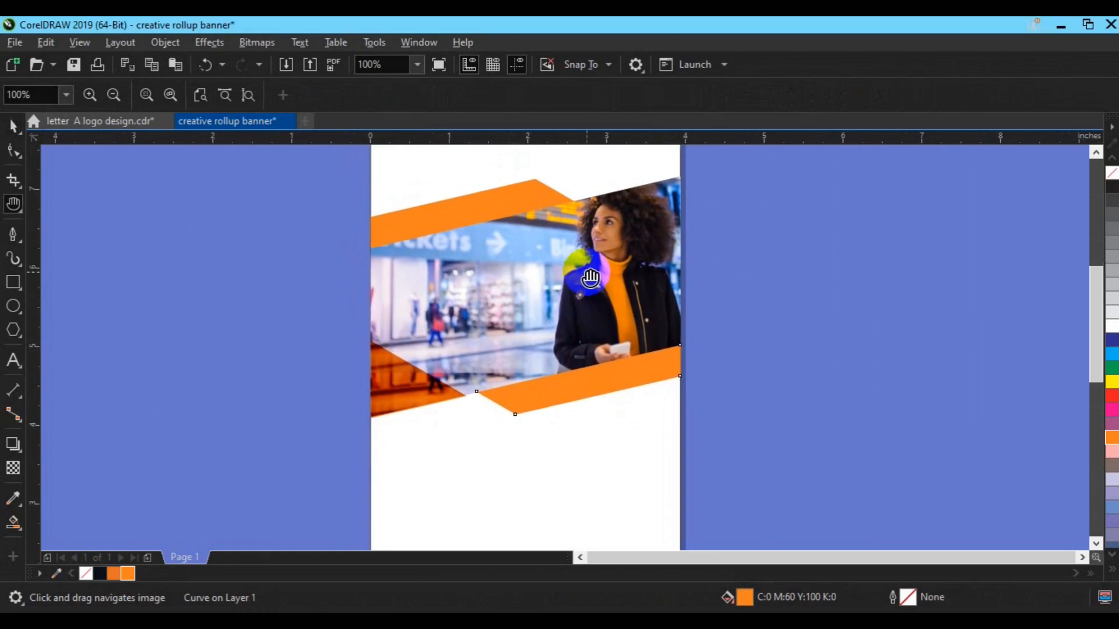
scroll(594, 233, "down", 2)
left_click_drag(585, 383, 579, 357)
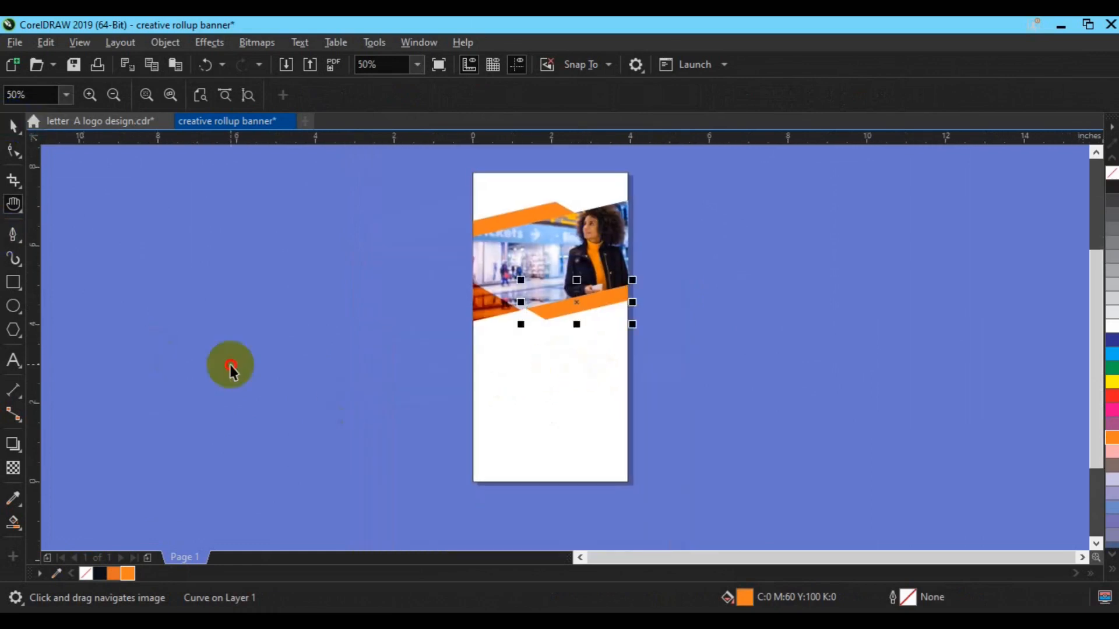
key("space")
left_click(449, 524)
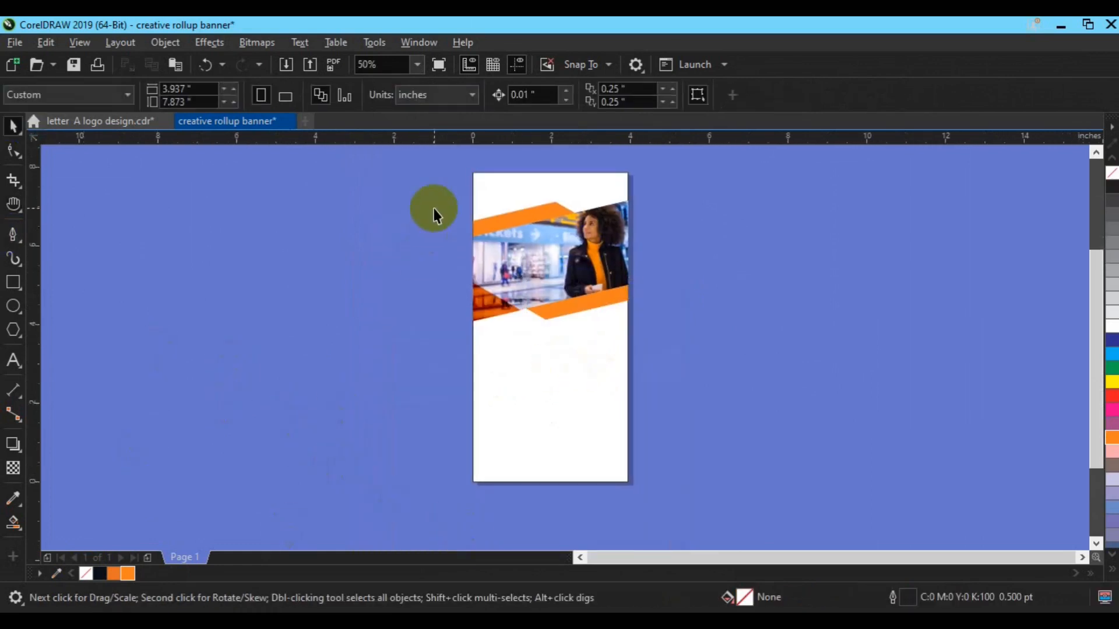
Nudge the photo and orange bands up two steps and save as creative rollup banner.cdr.
left_click_drag(493, 222, 694, 338)
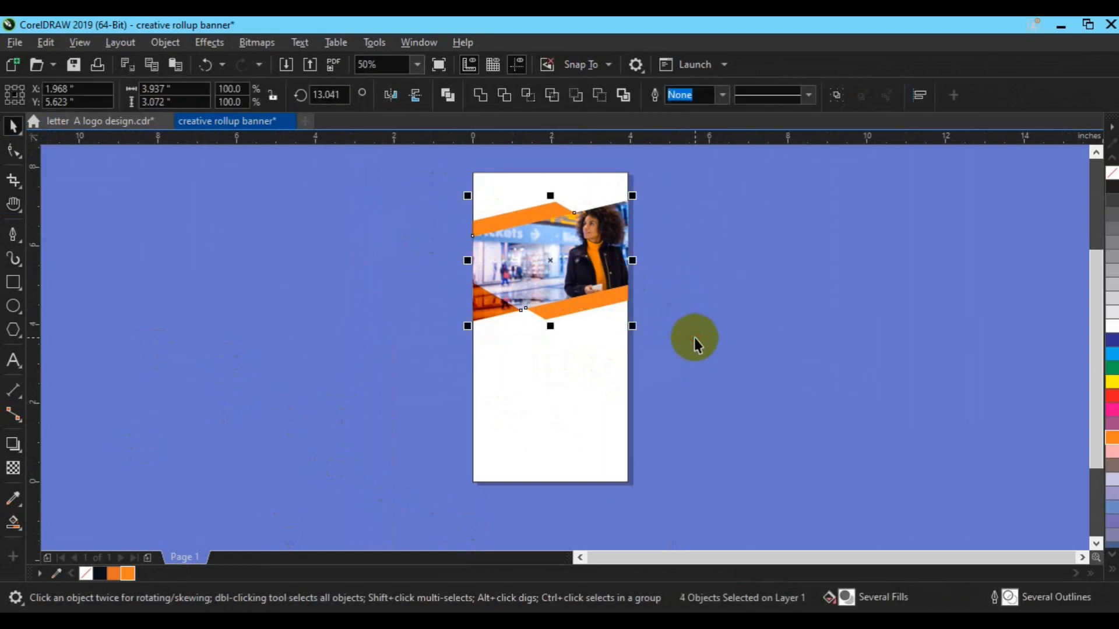
key("Up")
key("Up")
key("Up")
key("Up")
key("Up")
key("Up")
key("Up")
key("Up")
key("Up")
key("Up")
key("Up")
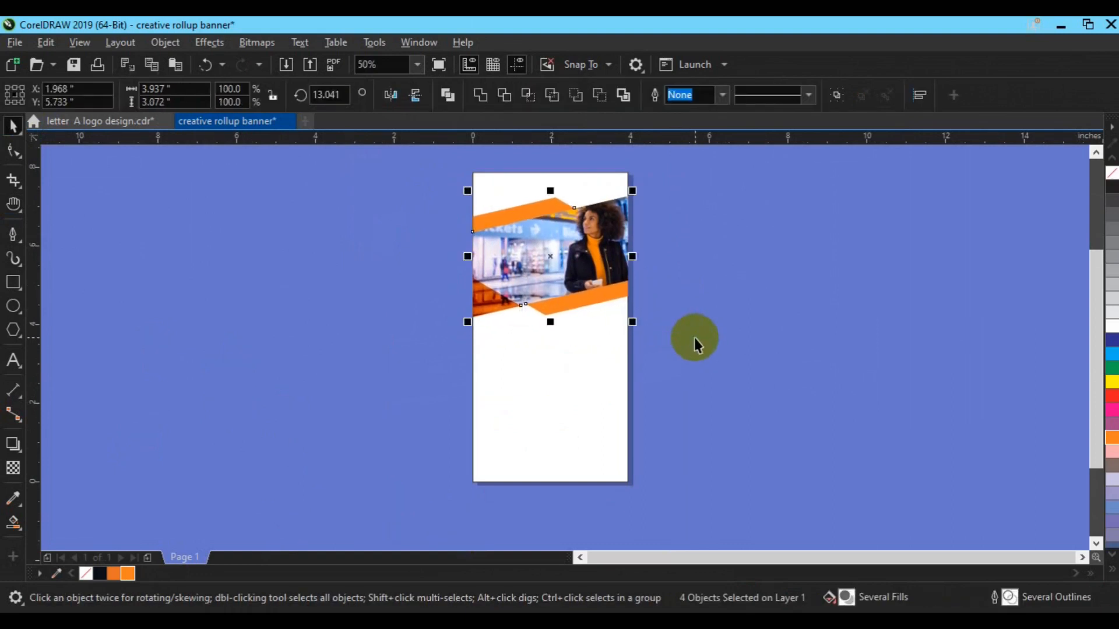
key("Up")
key("Up")
key("Up")
key("Up")
key("Up")
left_click(705, 358)
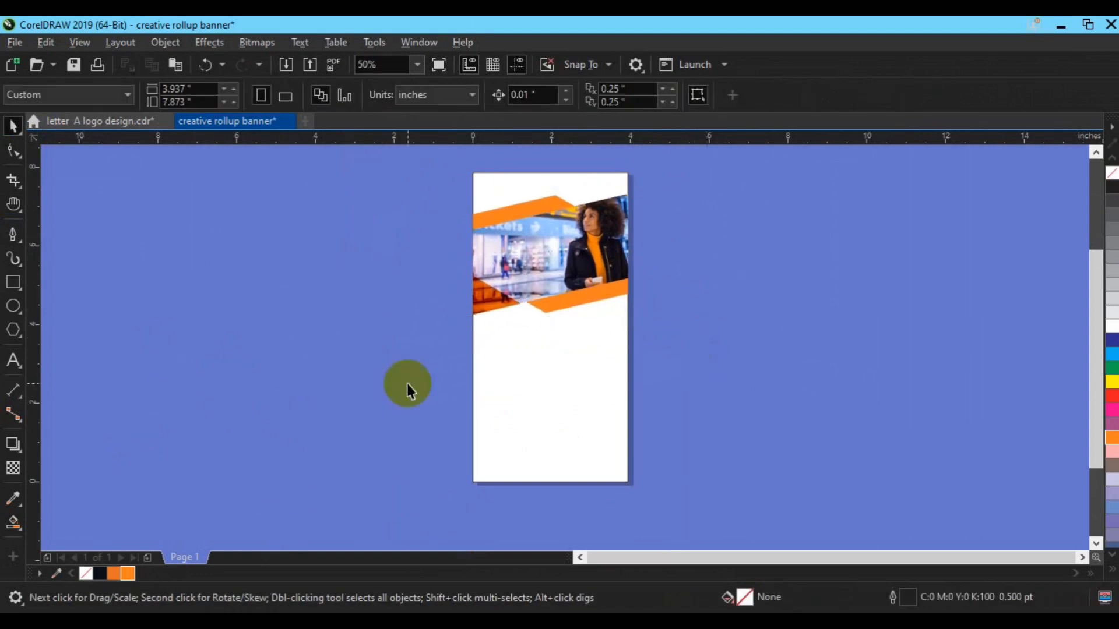
key("ctrl+s")
left_click(12, 362)
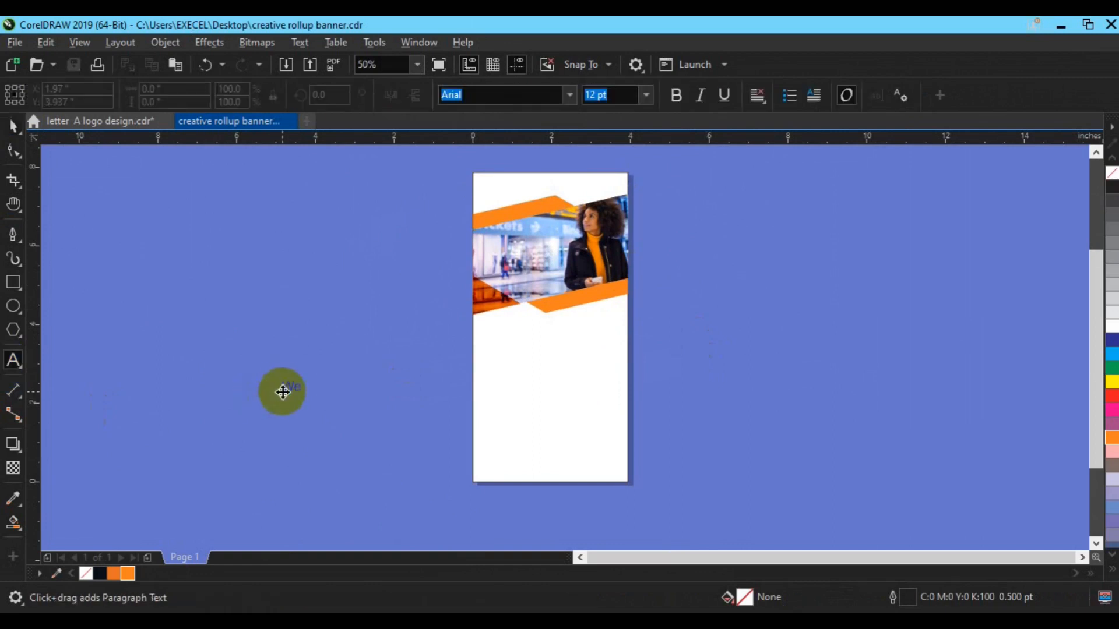
Type the headline 'We Are Creative Art & Business Agency' and set it to Roboto Bold.
left_click(282, 392)
type("We Are")
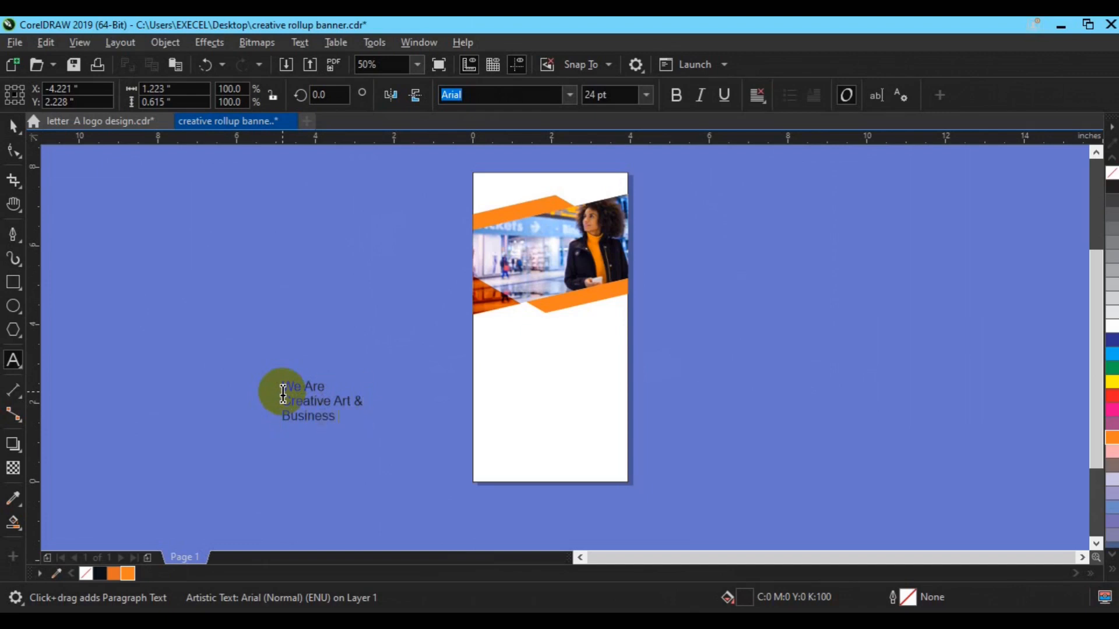
left_click(13, 127)
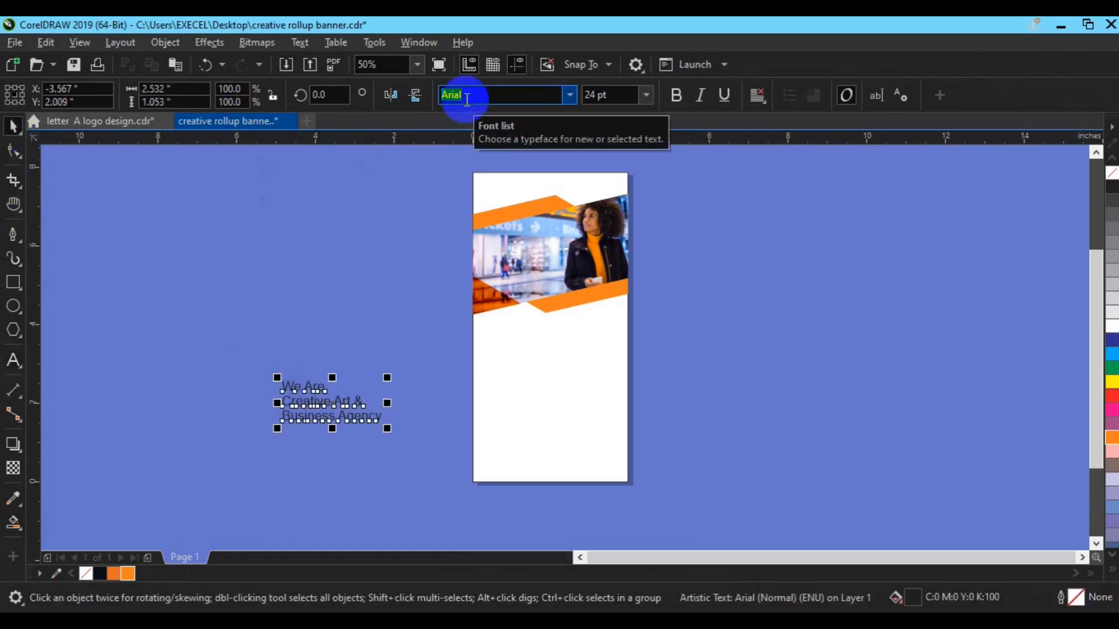
type("Roboto")
key("Return")
left_click(675, 95)
Move the headline onto the banner below the photo and size it to 20 pt.
left_click_drag(328, 405, 524, 345)
scroll(702, 346, "up", 2)
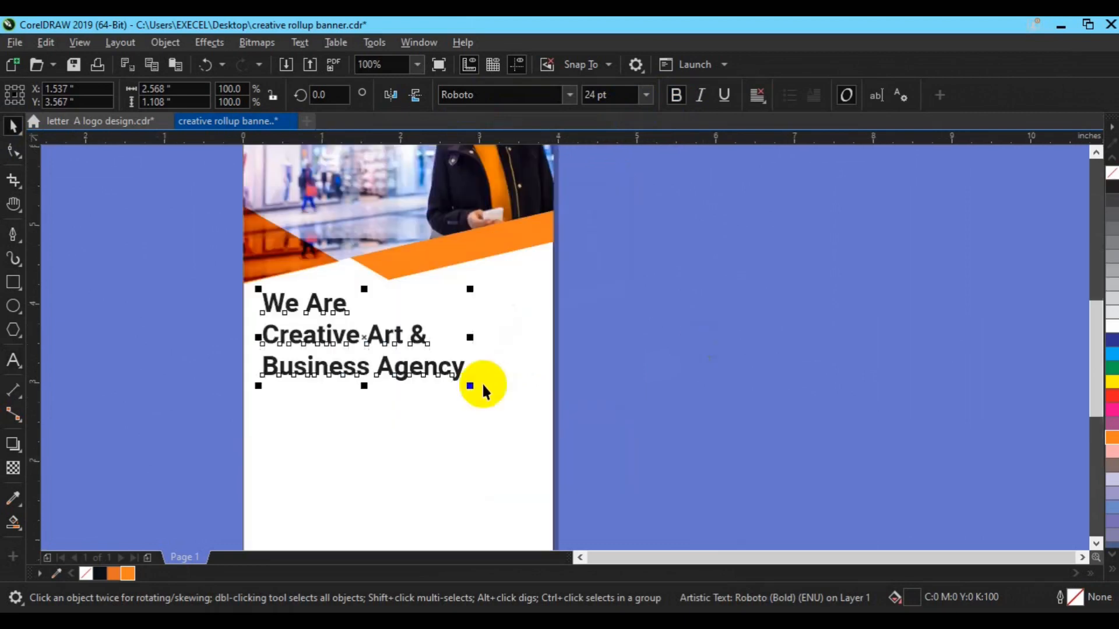
left_click(604, 96)
type("20pt")
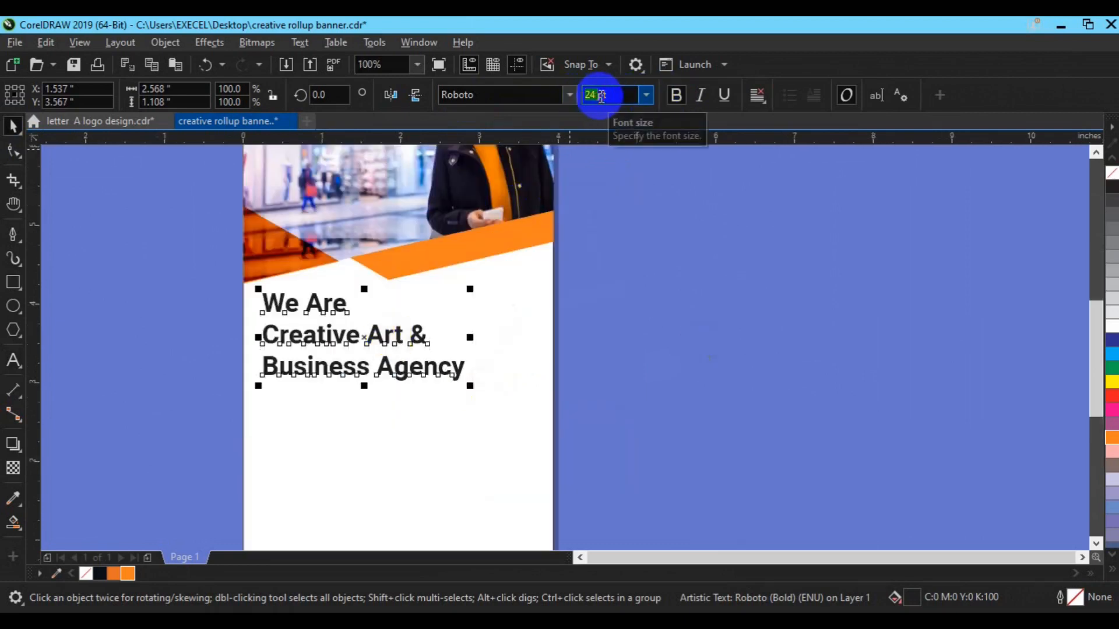
key("Return")
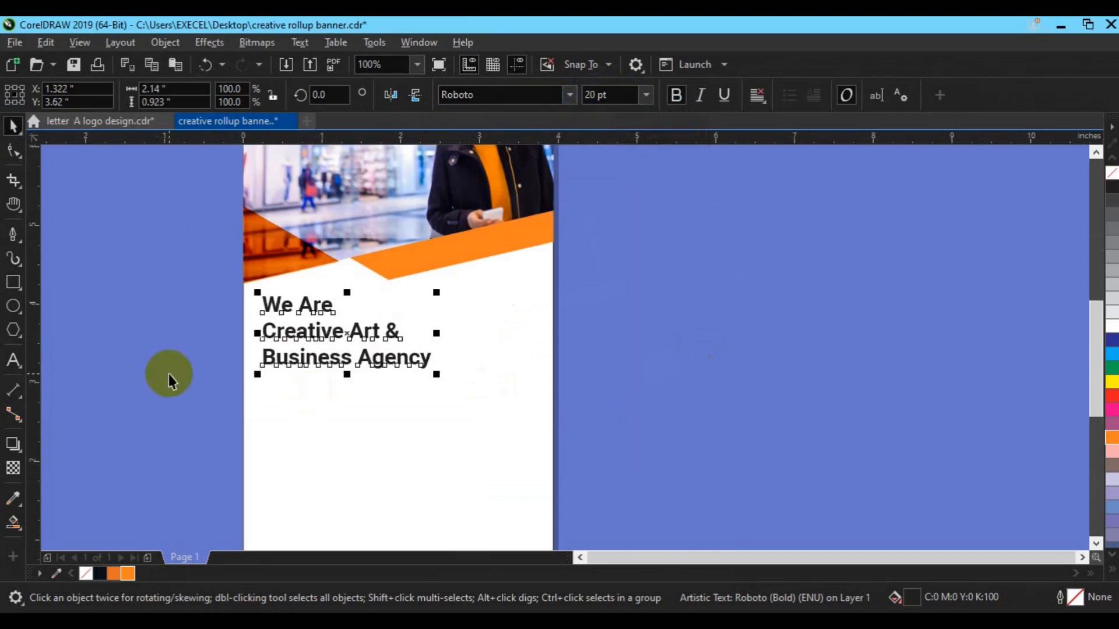
key("ctrl+t")
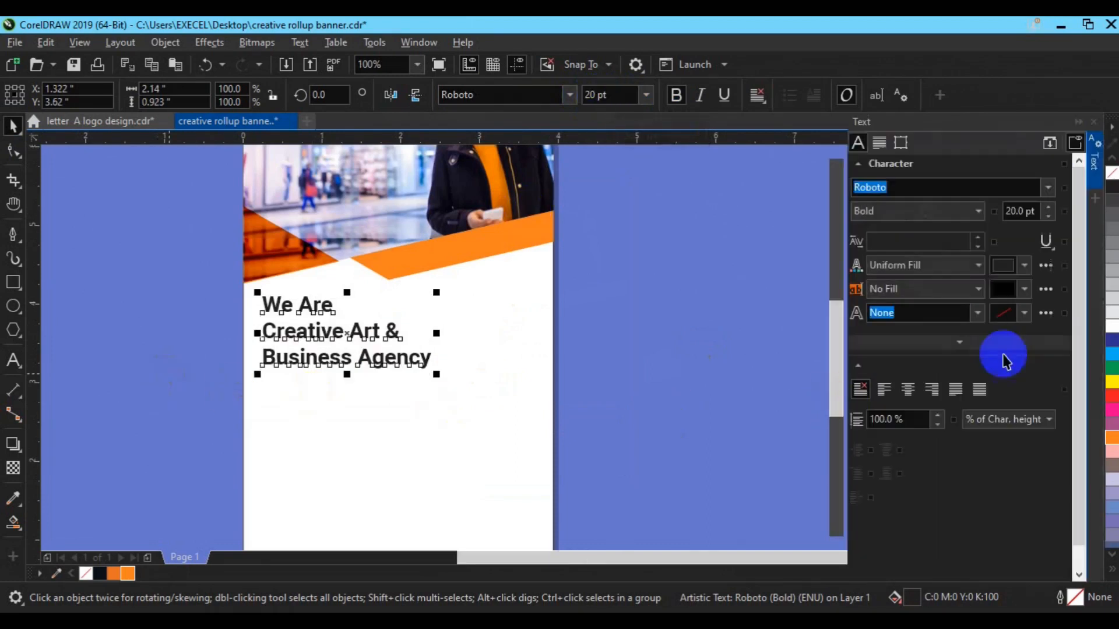
Tighten the headline's line spacing to 85% and enlarge it to 24 pt.
left_click(938, 425)
left_click(939, 426)
left_click(938, 425)
left_click(939, 425)
left_click(939, 425)
left_click(938, 425)
left_click(938, 426)
left_click(939, 425)
left_click(939, 425)
left_click(938, 425)
left_click(939, 425)
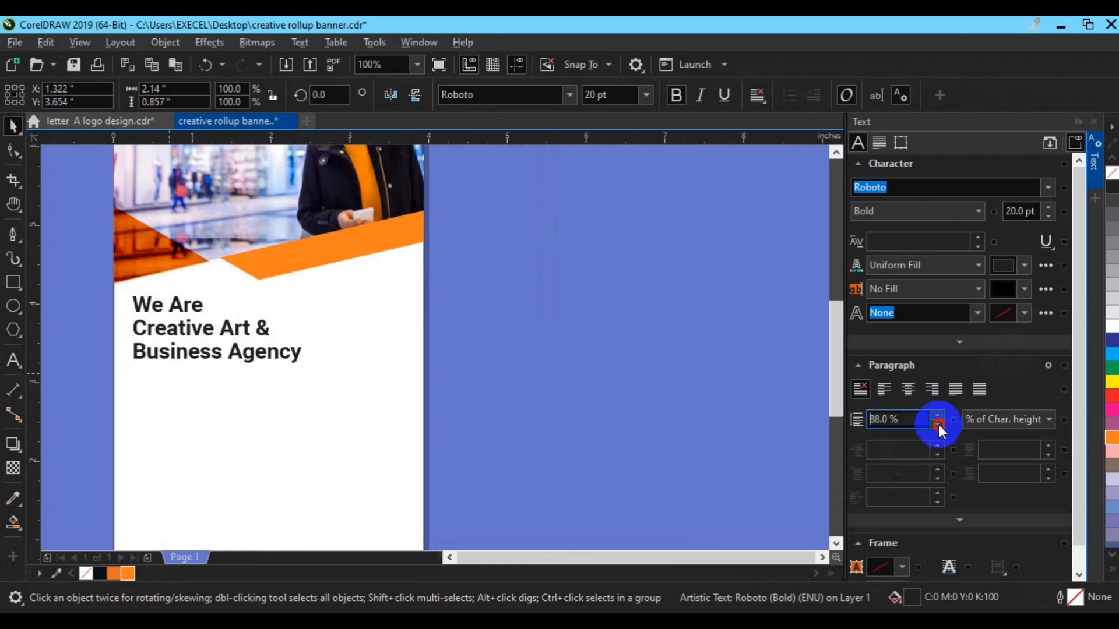
left_click(938, 426)
left_click(1019, 212)
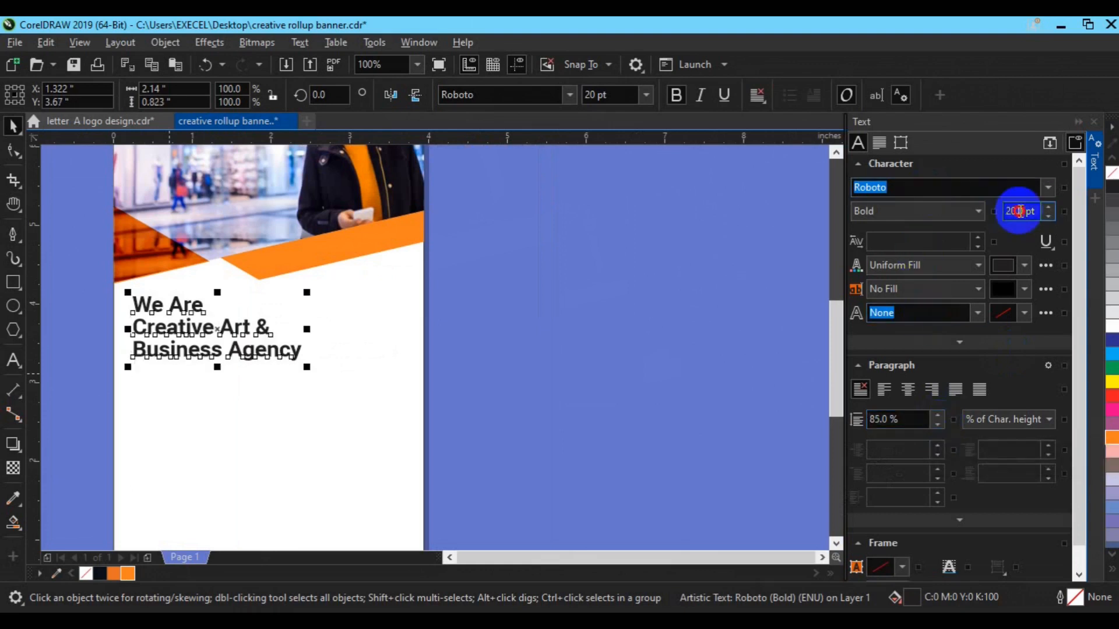
left_click(590, 97)
type("24")
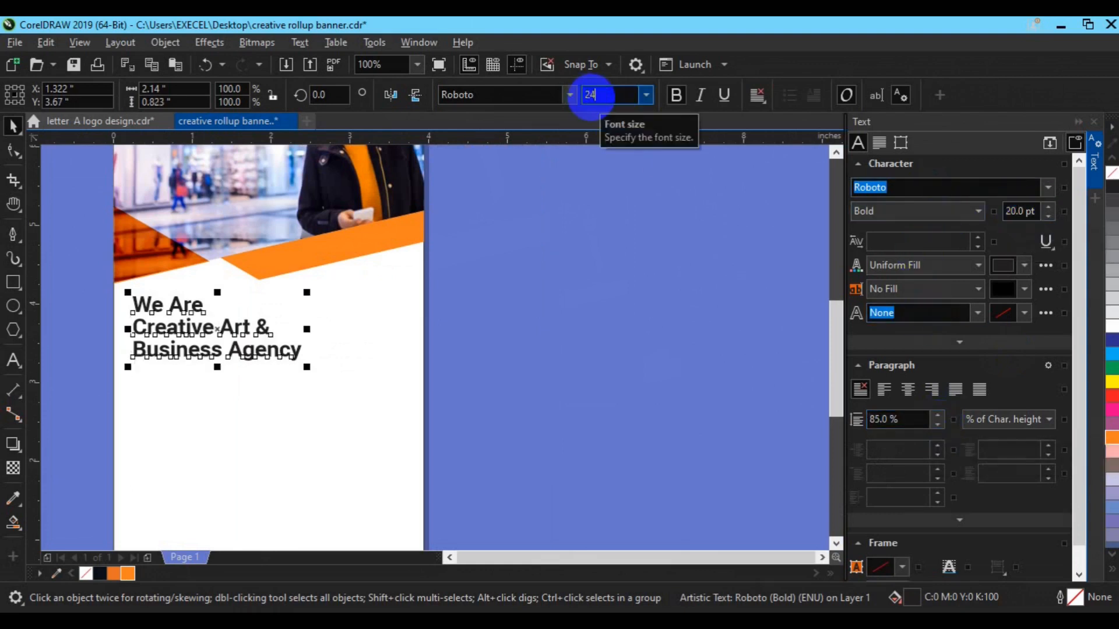
key("Return")
Break the headline into lines, unbold 'We Are', colour 'Business Agency' orange, and group them.
key("ctrl+k")
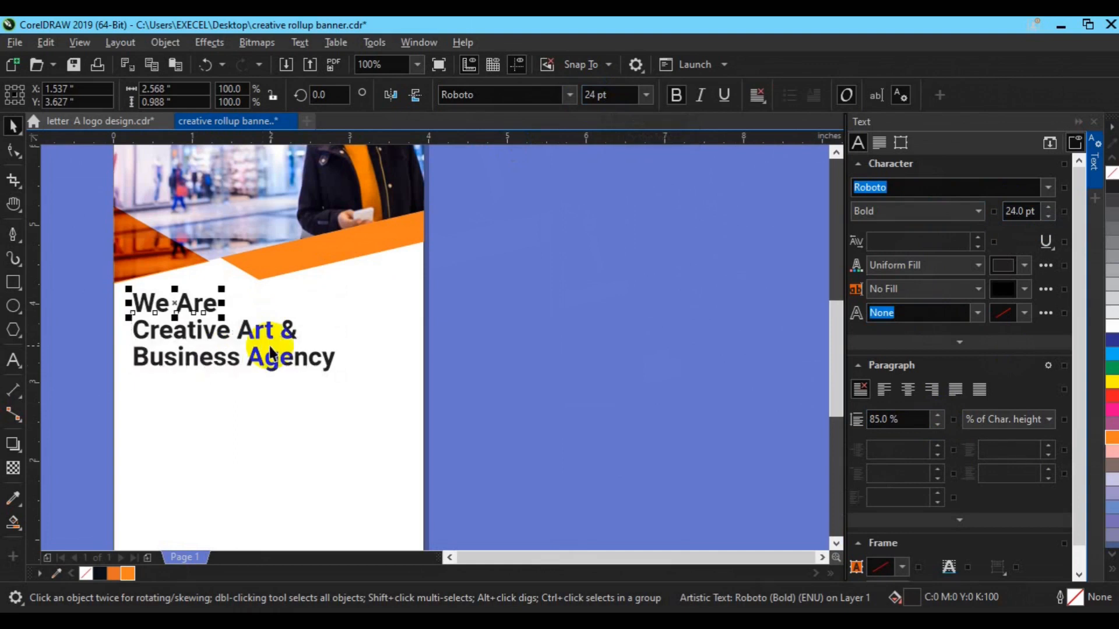
left_click(676, 95)
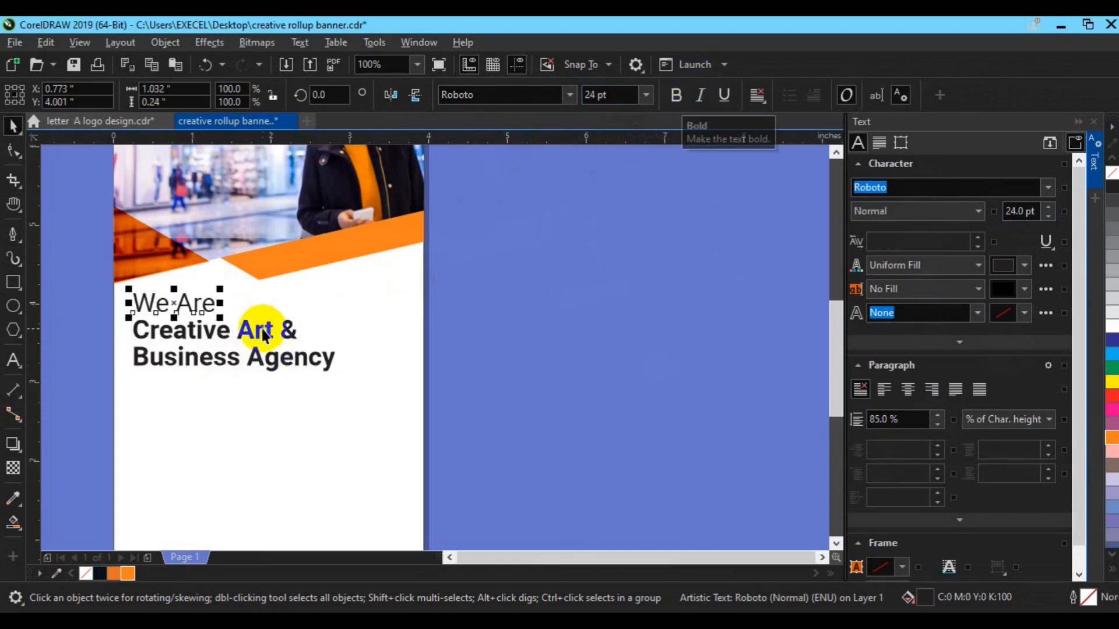
left_click(250, 359)
left_click(128, 575)
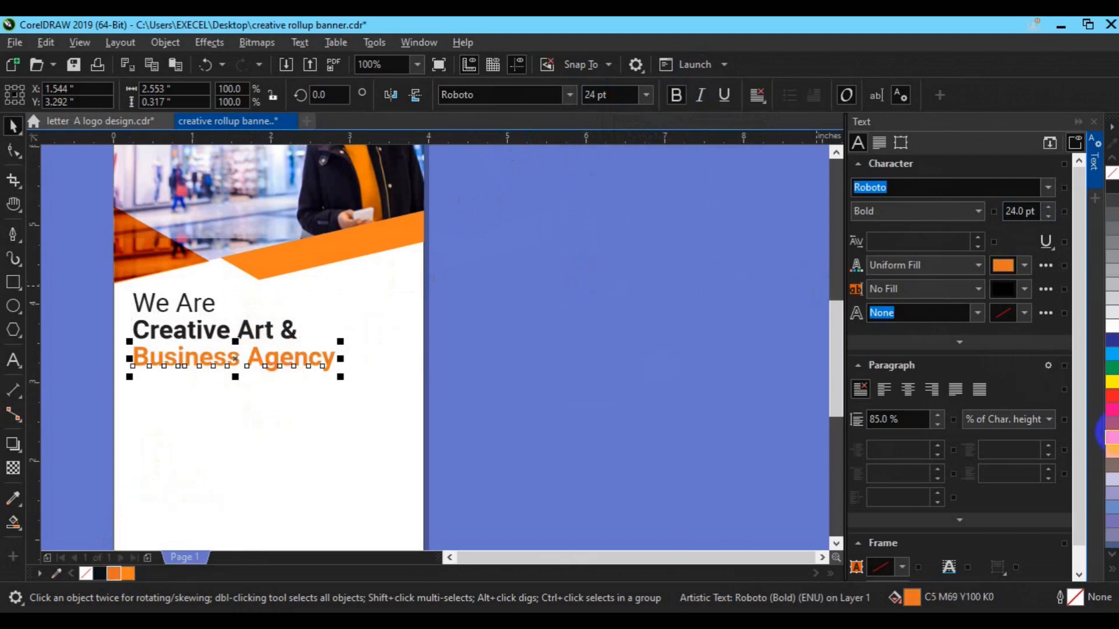
left_click_drag(1113, 434, 1068, 493)
left_click(257, 334, "shift")
left_click(147, 301, "shift")
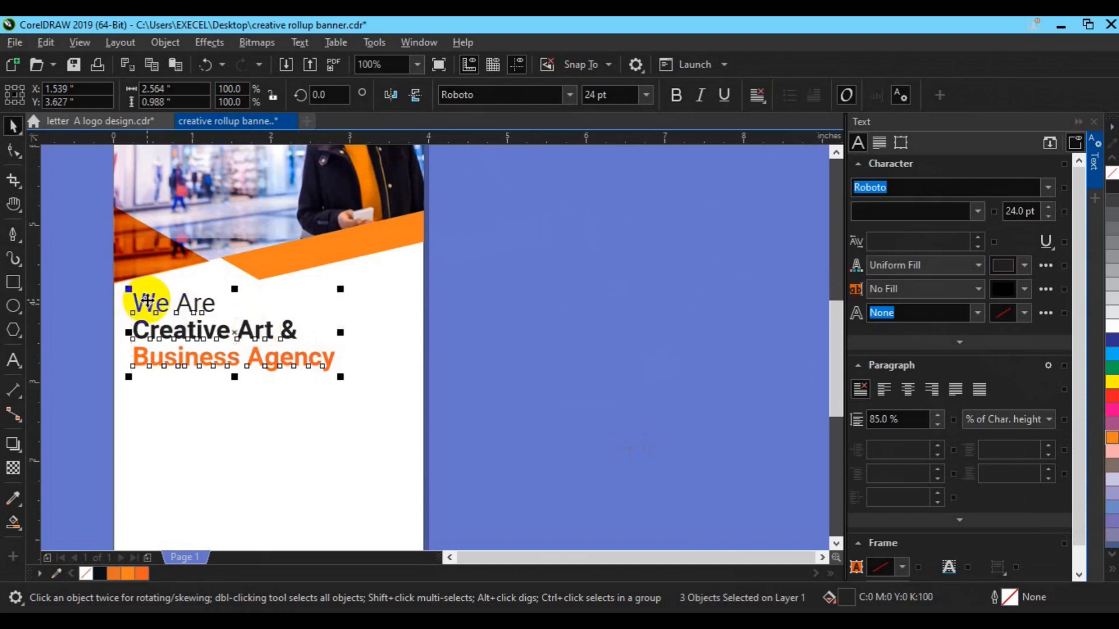
key("ctrl+g")
left_click_drag(149, 306, 142, 295)
key("h")
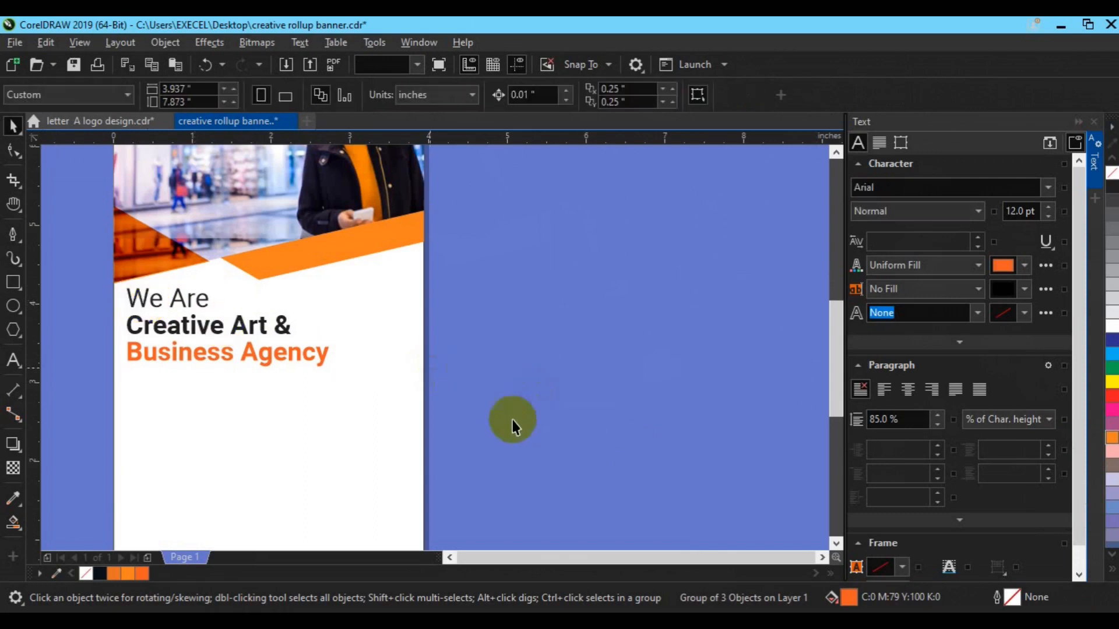
left_click_drag(358, 458, 397, 384)
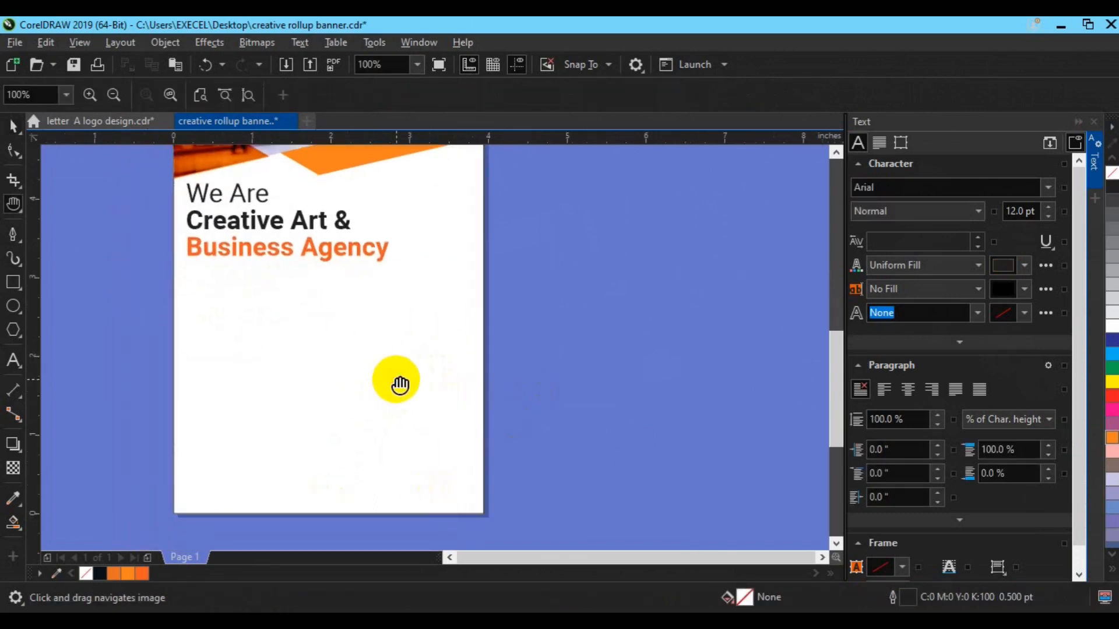
Copy the Lorem ipsum placeholder text from Notepad.
key("space")
key("alt+Tab")
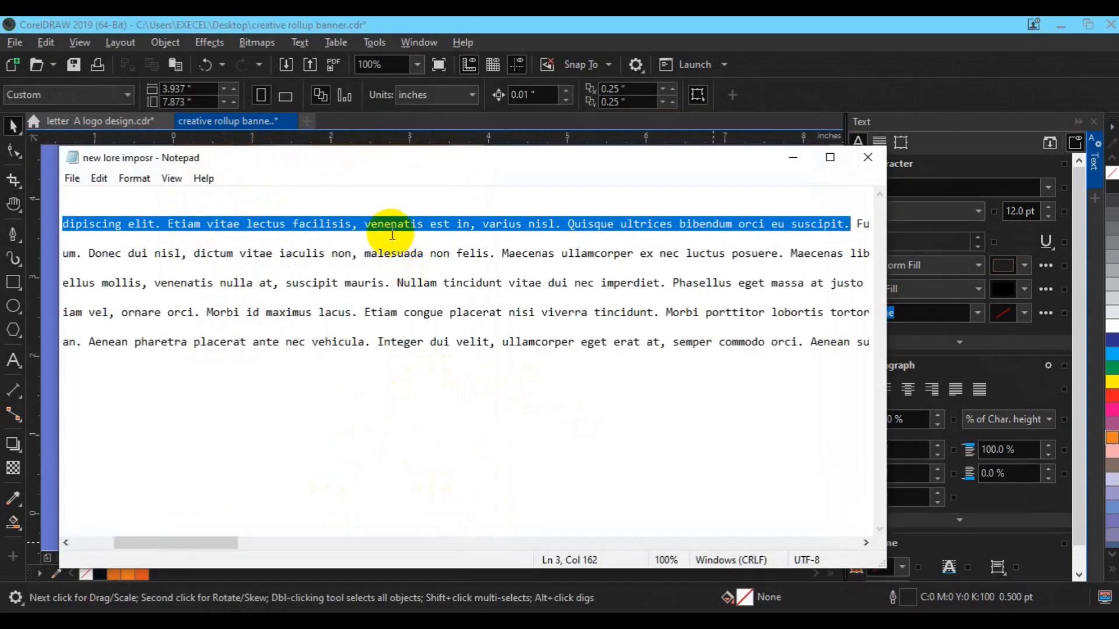
right_click(391, 232)
left_click(429, 282)
left_click_drag(739, 28, 1039, 28)
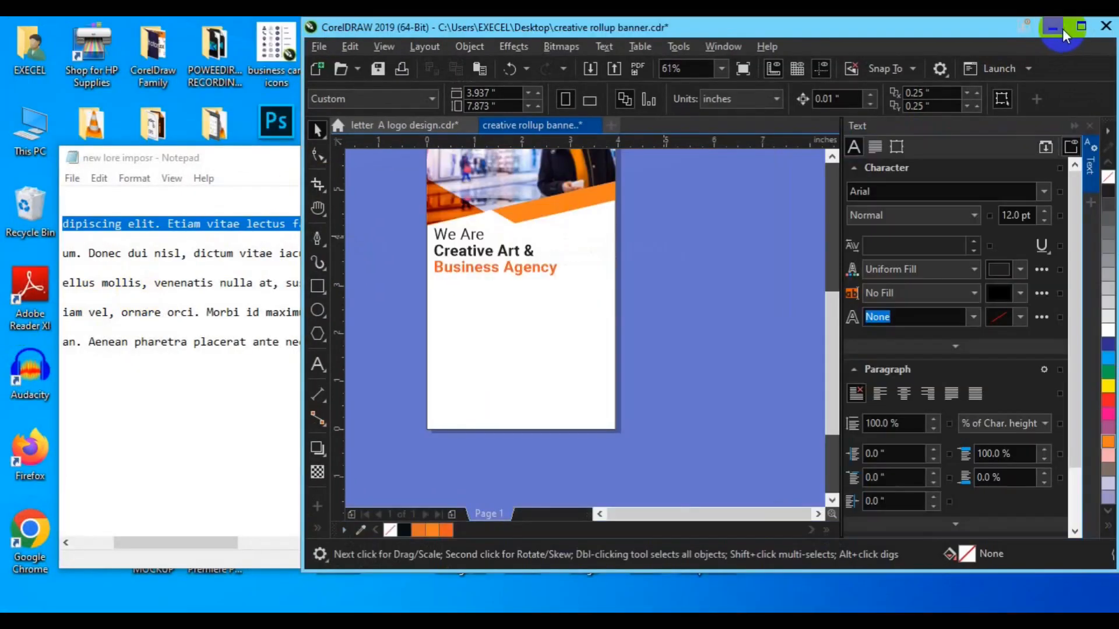
left_click(1077, 28)
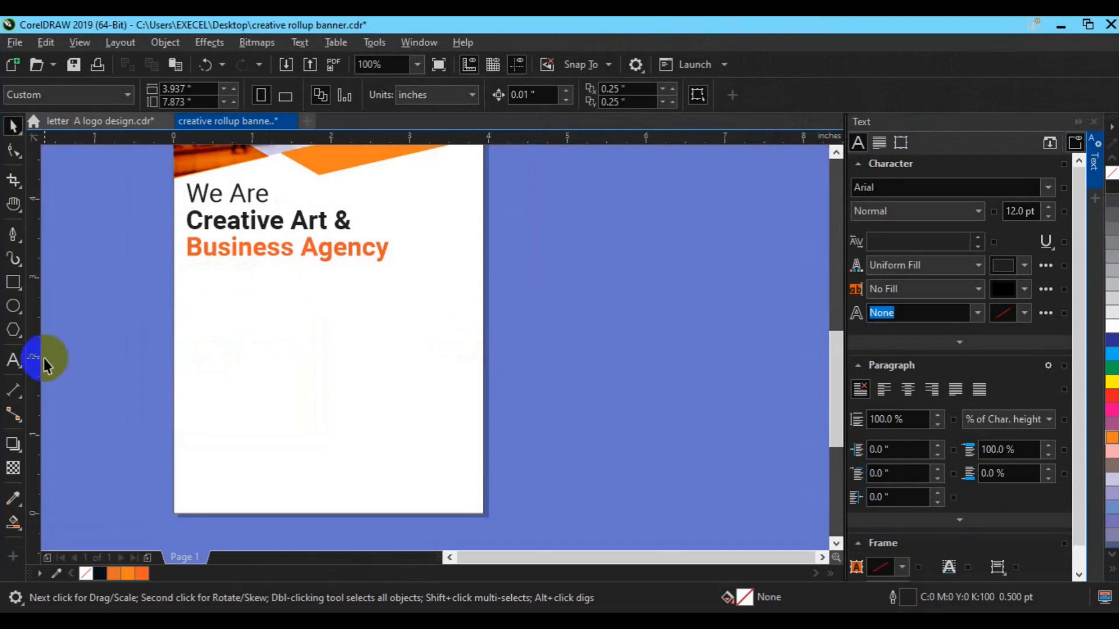
Draw a paragraph text frame below the headline and paste the Lorem ipsum into it.
left_click(12, 361)
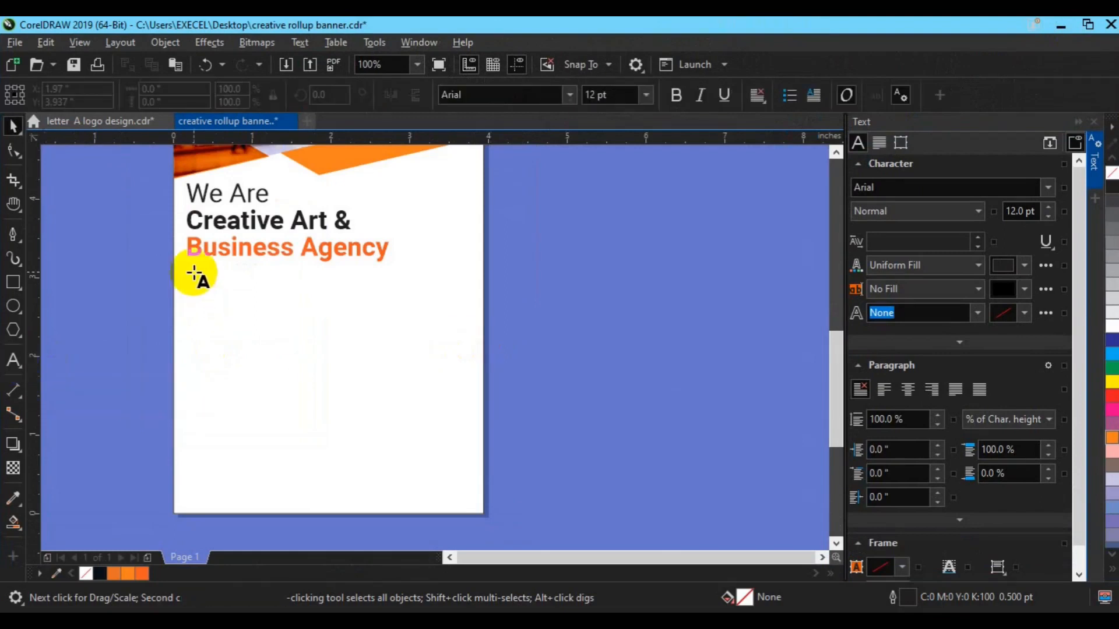
left_click_drag(187, 258, 462, 303)
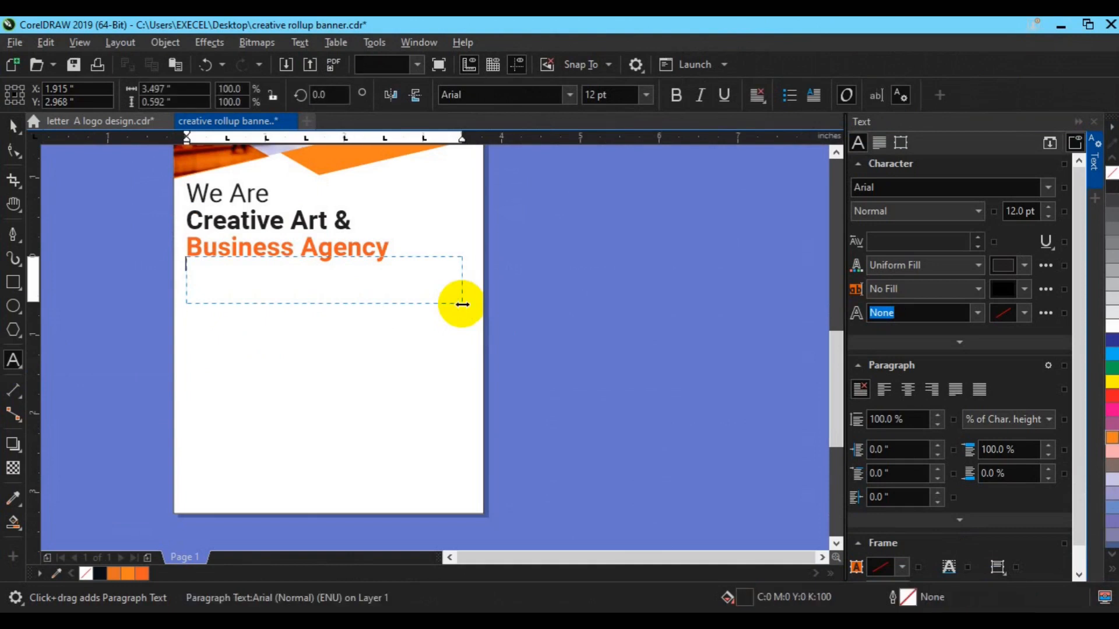
key("ctrl+a")
key("ctrl+v")
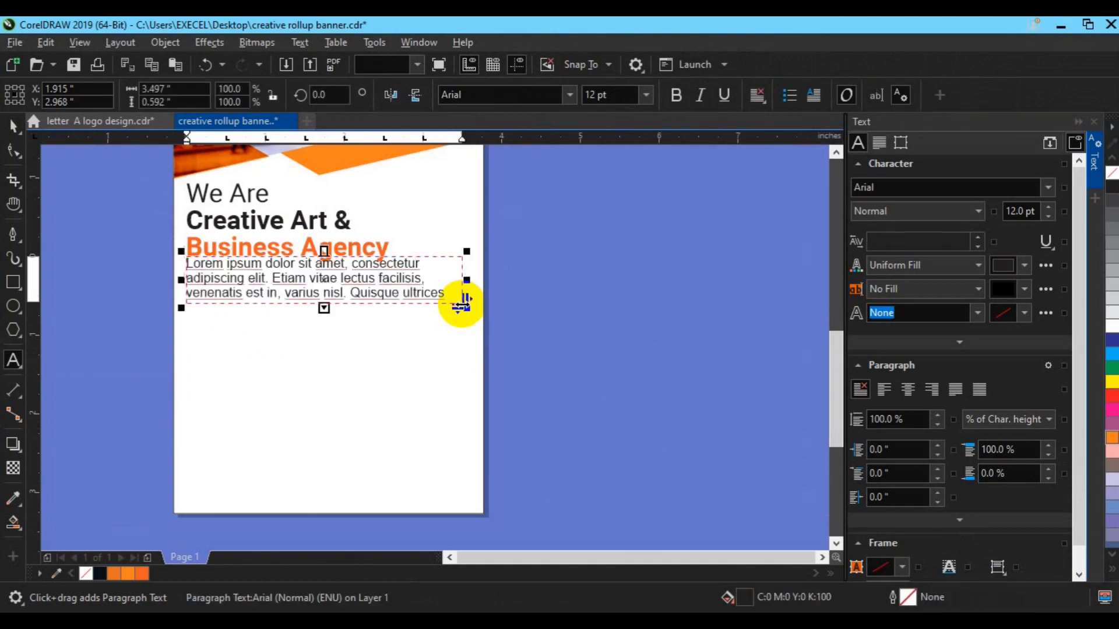
left_click(14, 128)
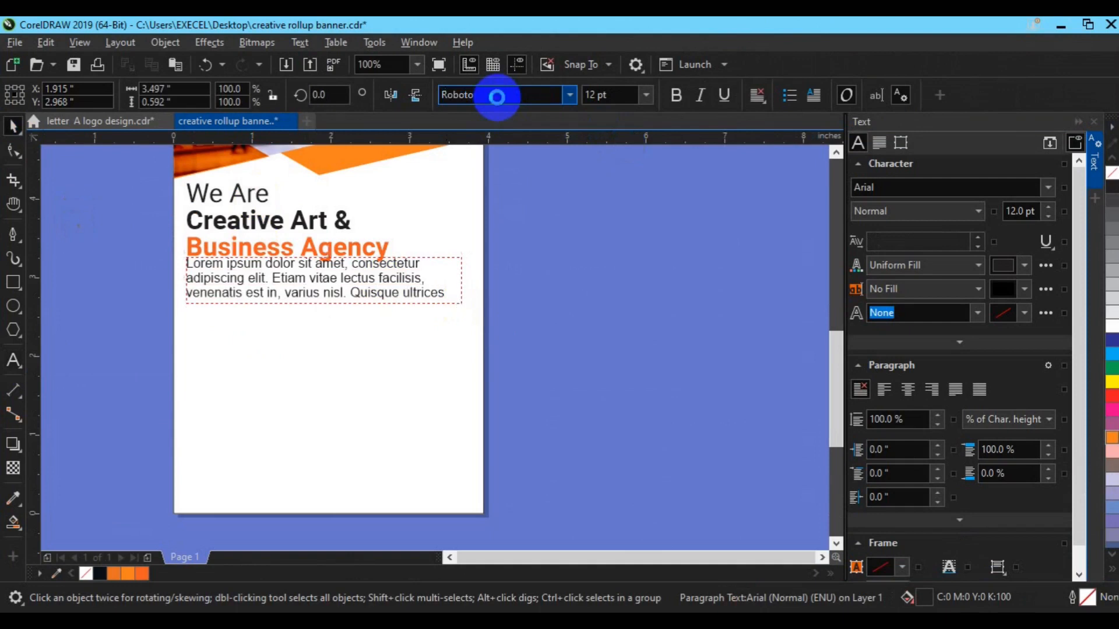
Format the body paragraph as Roboto 10 pt Bold.
left_click(497, 97)
left_click(590, 96)
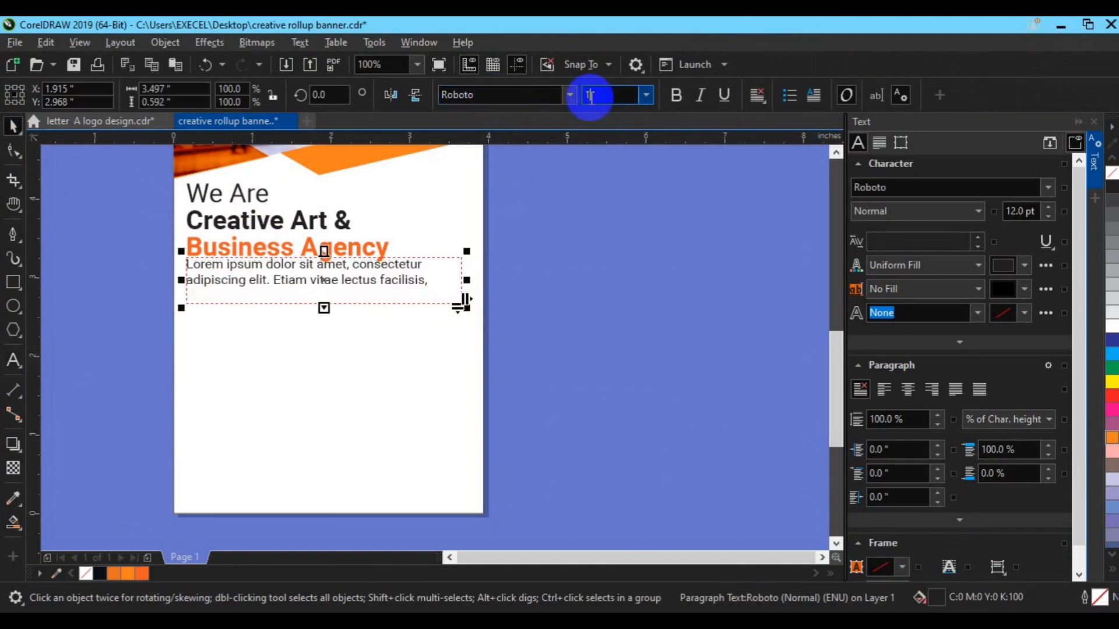
type("10")
key("Return")
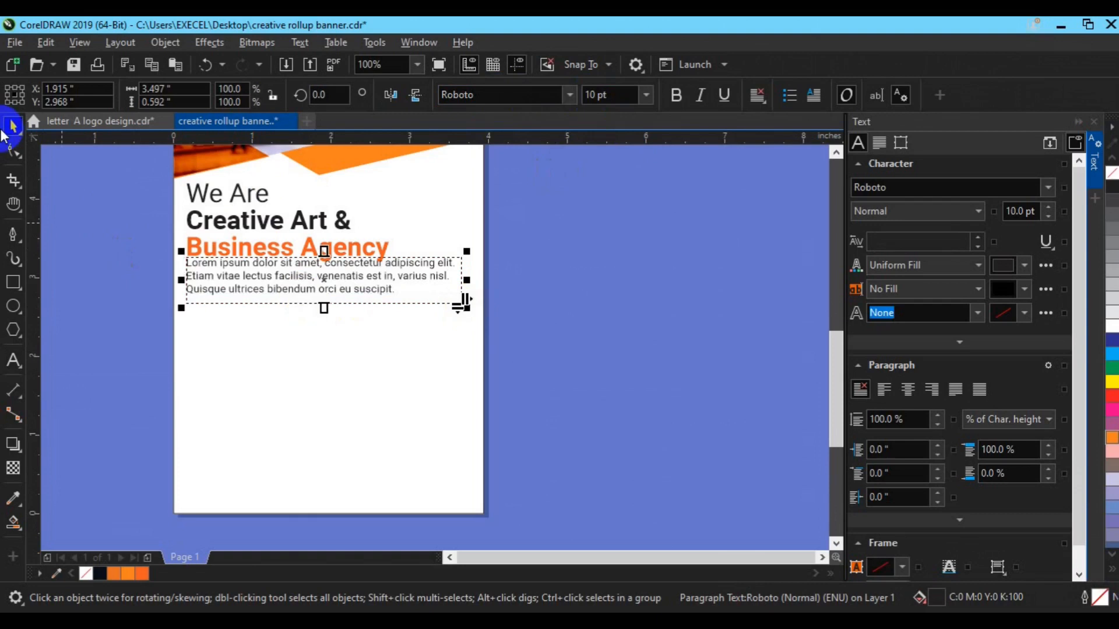
left_click(675, 104)
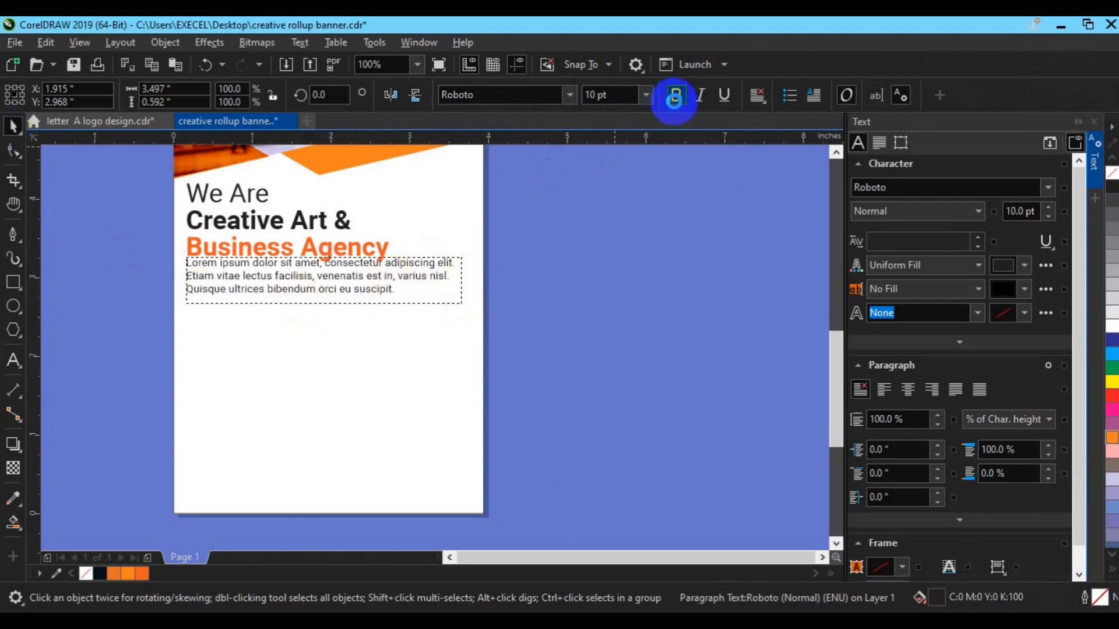
Left-align the body paragraph with the Business Agency headline.
left_click(350, 302)
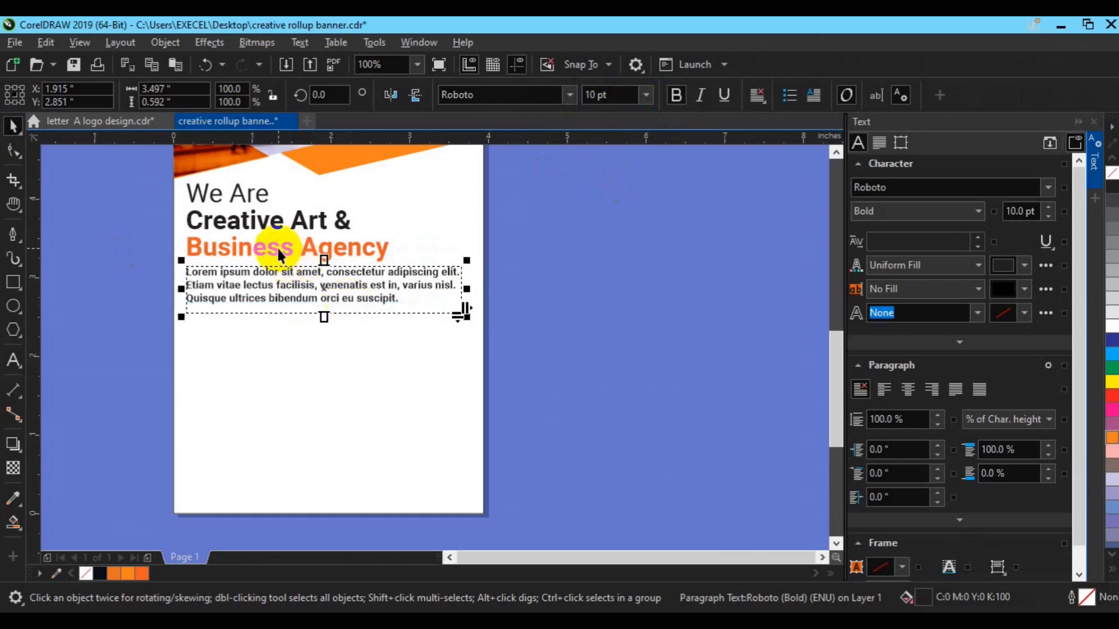
left_click(279, 248, "shift")
key("l")
left_click(552, 345)
Leave an editable copy of the paragraph beside the page and convert the original to curves.
left_click(347, 303)
left_click_drag(347, 308, 695, 243)
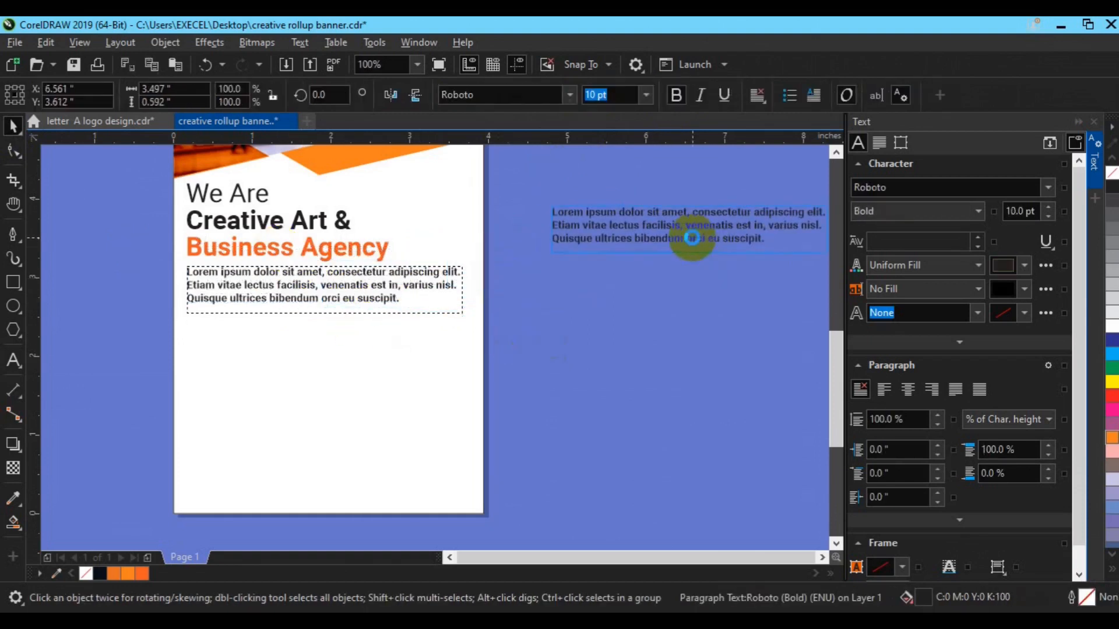
right_click(692, 238)
left_click(362, 299)
key("ctrl+q")
left_click(581, 354)
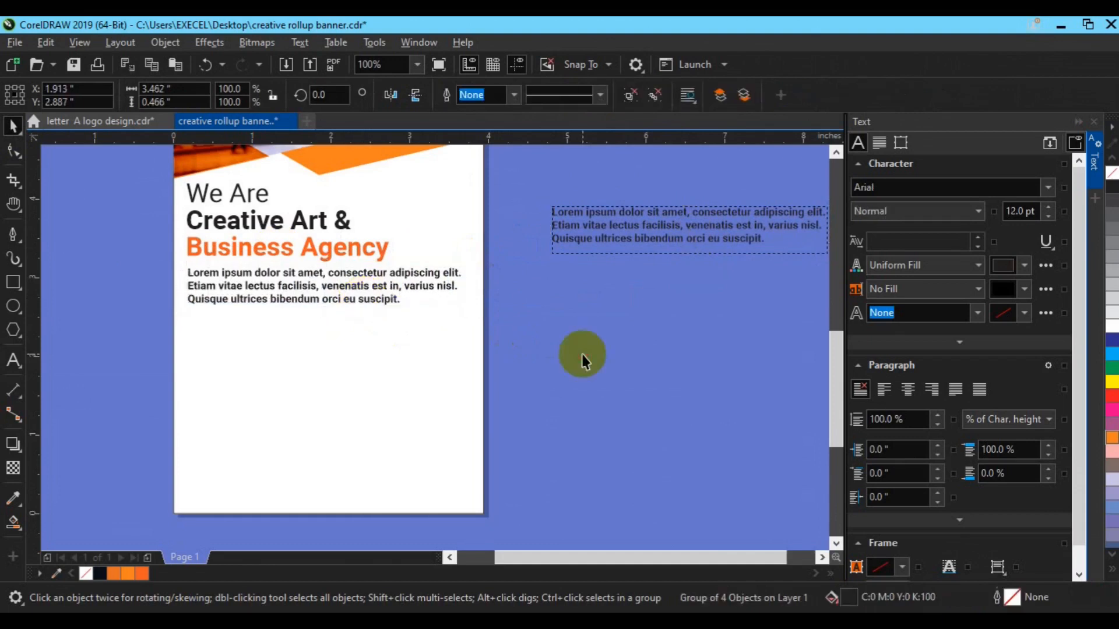
left_click_drag(150, 168, 470, 342)
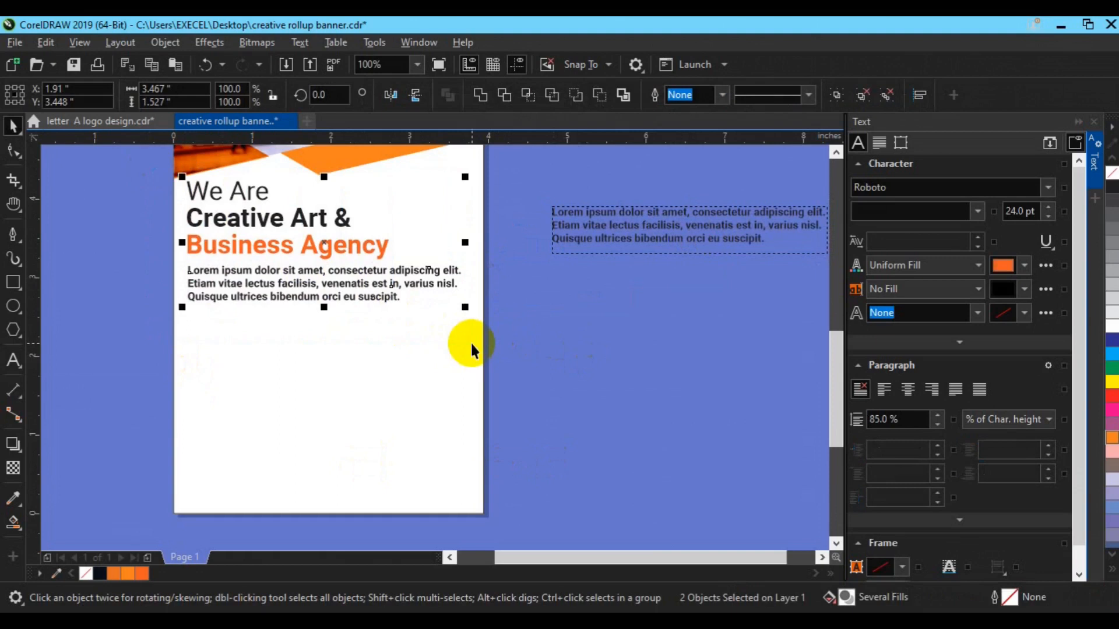
left_click(150, 382)
left_click(13, 284)
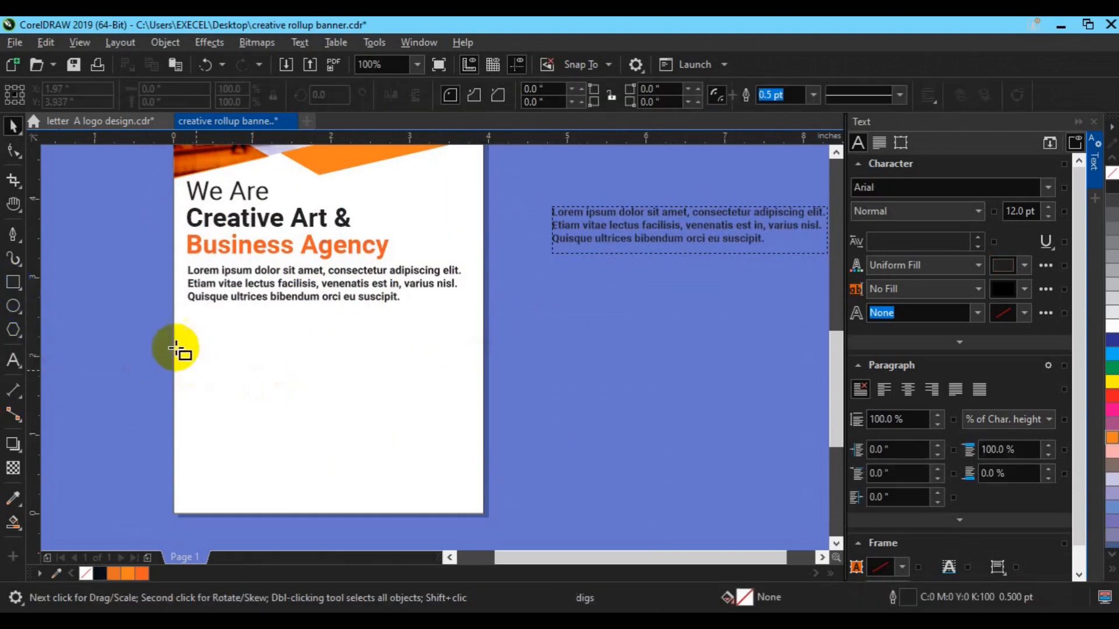
Draw a wide rectangle below the body text, undoing an accidental background move.
left_click_drag(163, 338, 495, 418)
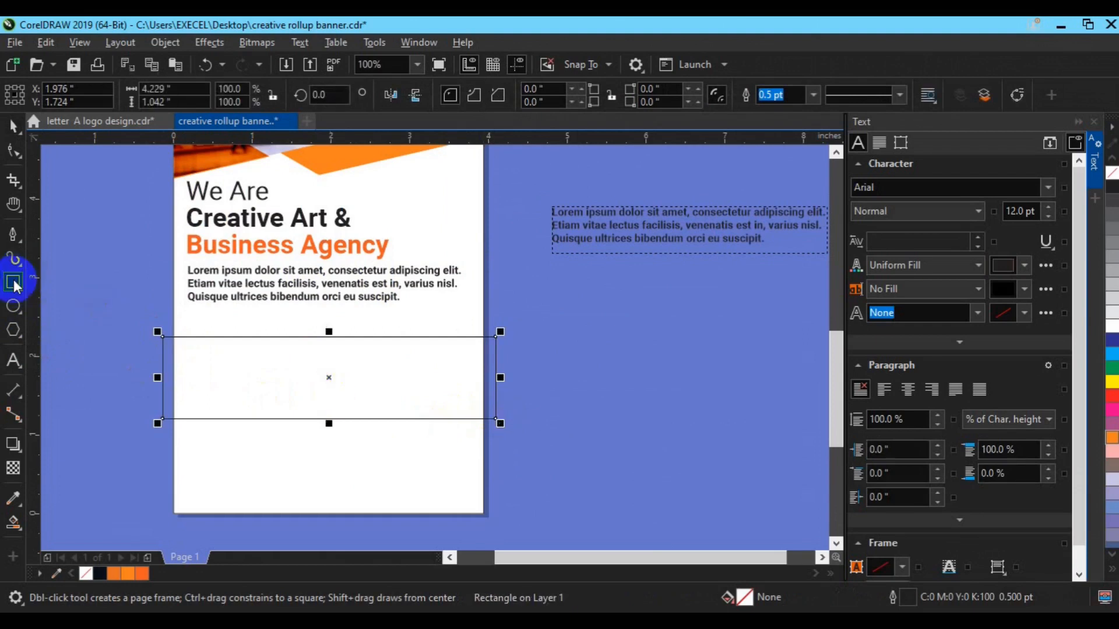
key("space")
left_click(205, 449)
left_click_drag(206, 444, 299, 441)
key("ctrl+z")
left_click(524, 428)
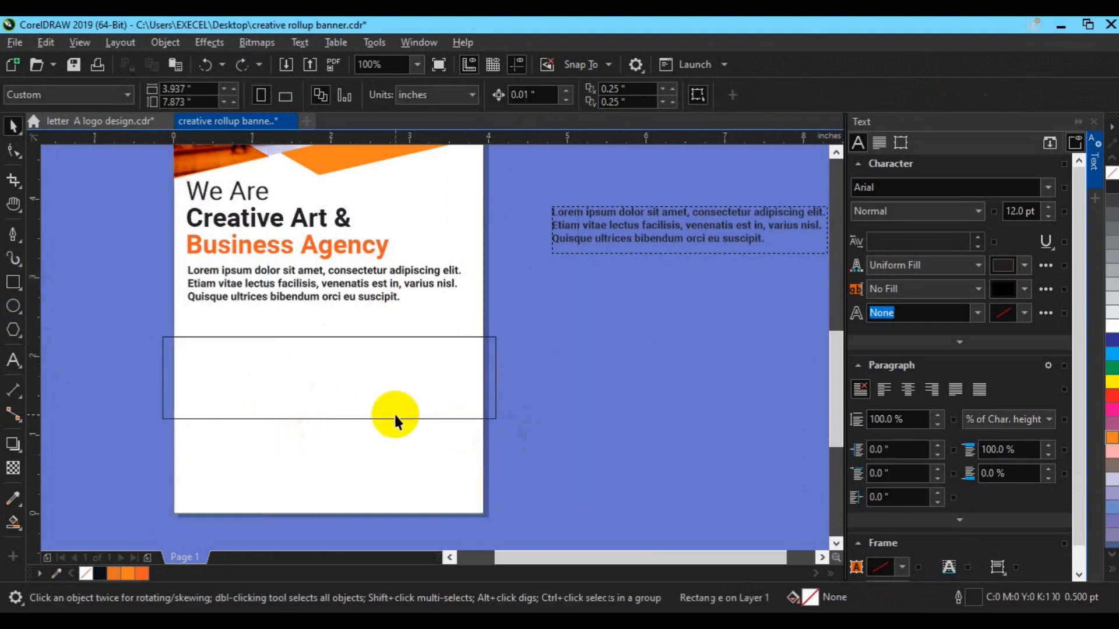
left_click(496, 408)
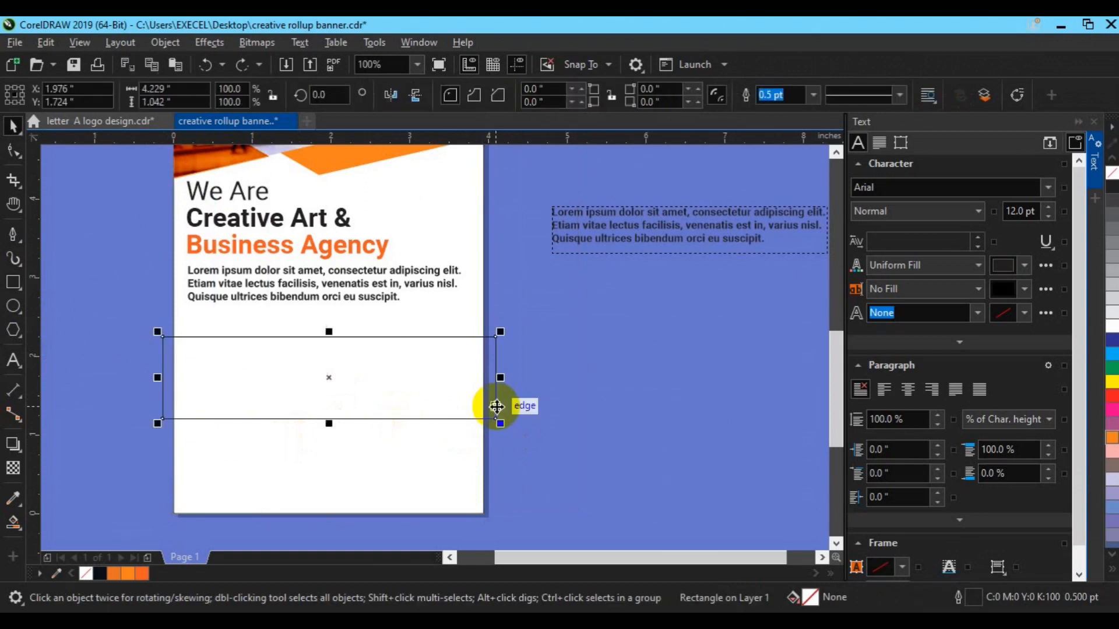
left_click(470, 407)
left_click(493, 411)
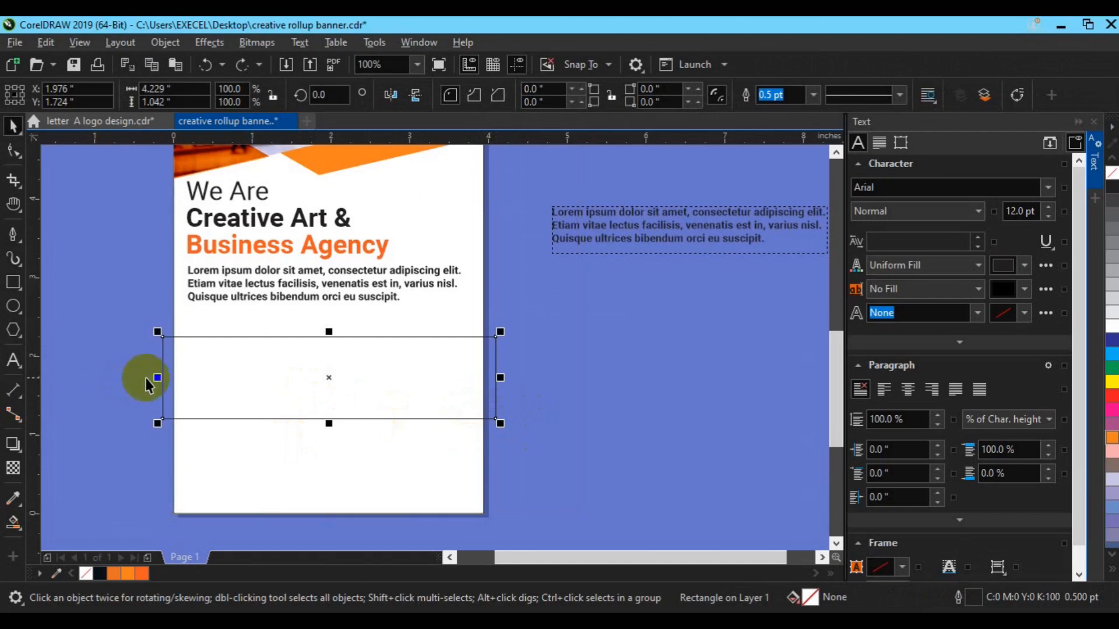
Squeeze the rectangle into a thin tall strip and park it right of the page.
left_click_drag(147, 380, 173, 376)
left_click_drag(495, 377, 179, 447)
left_click_drag(174, 382, 631, 337)
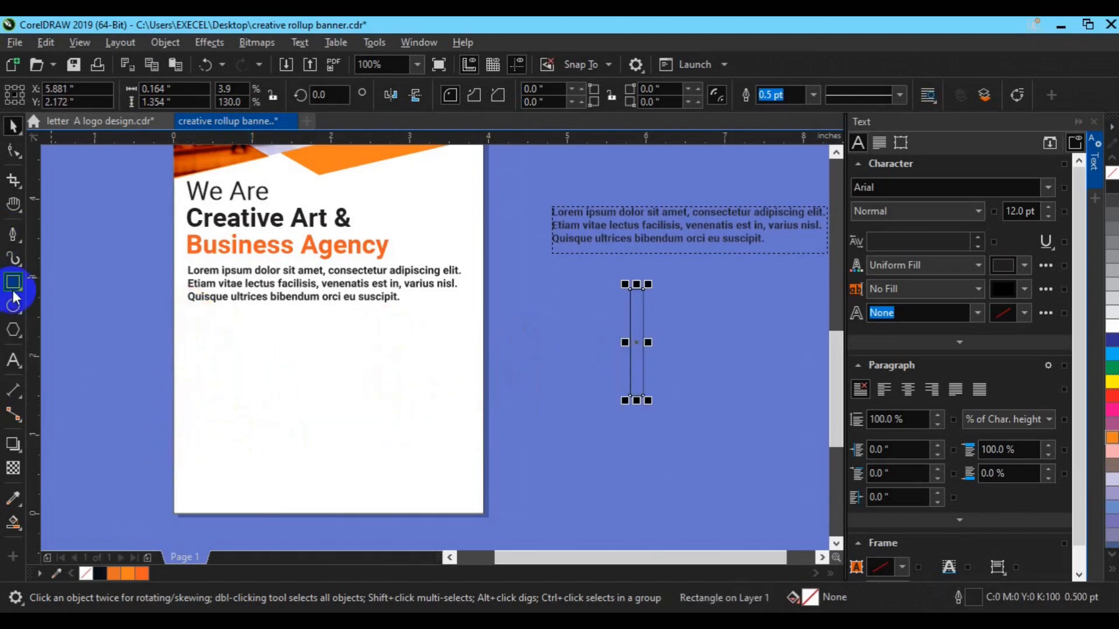
left_click(13, 360)
left_click(208, 344)
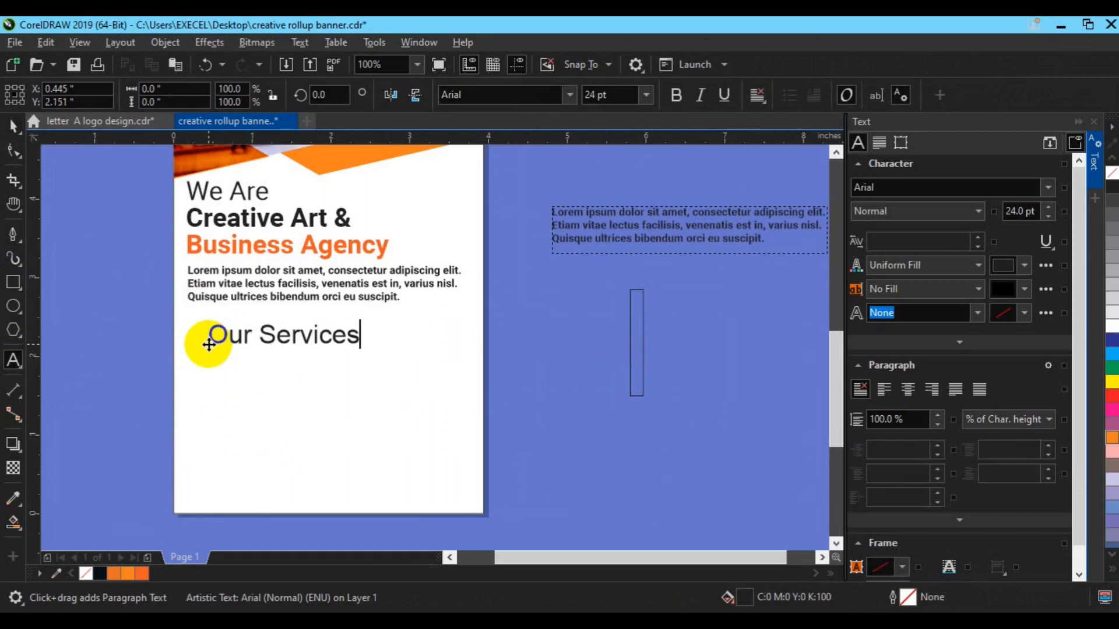
Make the Our Services text Roboto Bold in orange at 10 pt.
left_click(13, 125)
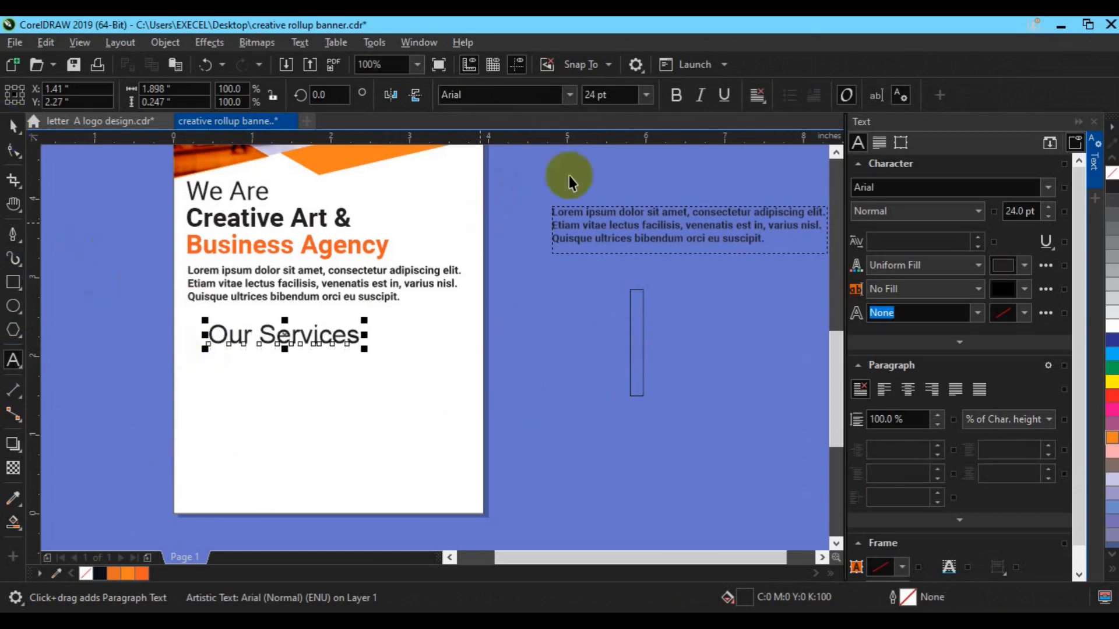
left_click(467, 102)
left_click(679, 98)
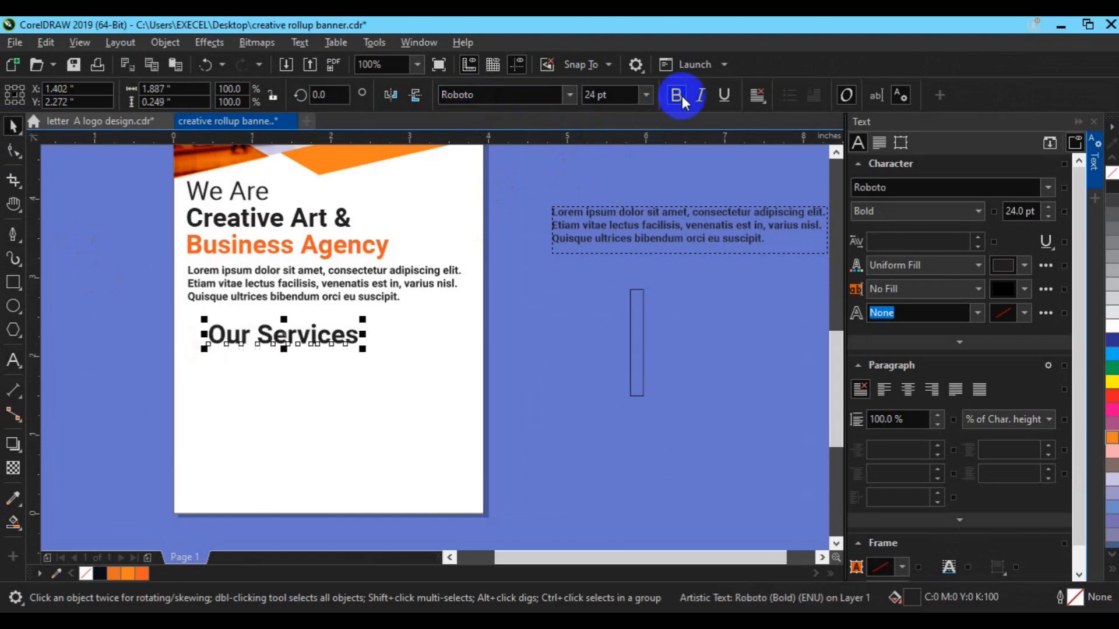
left_click(142, 574)
left_click(608, 96)
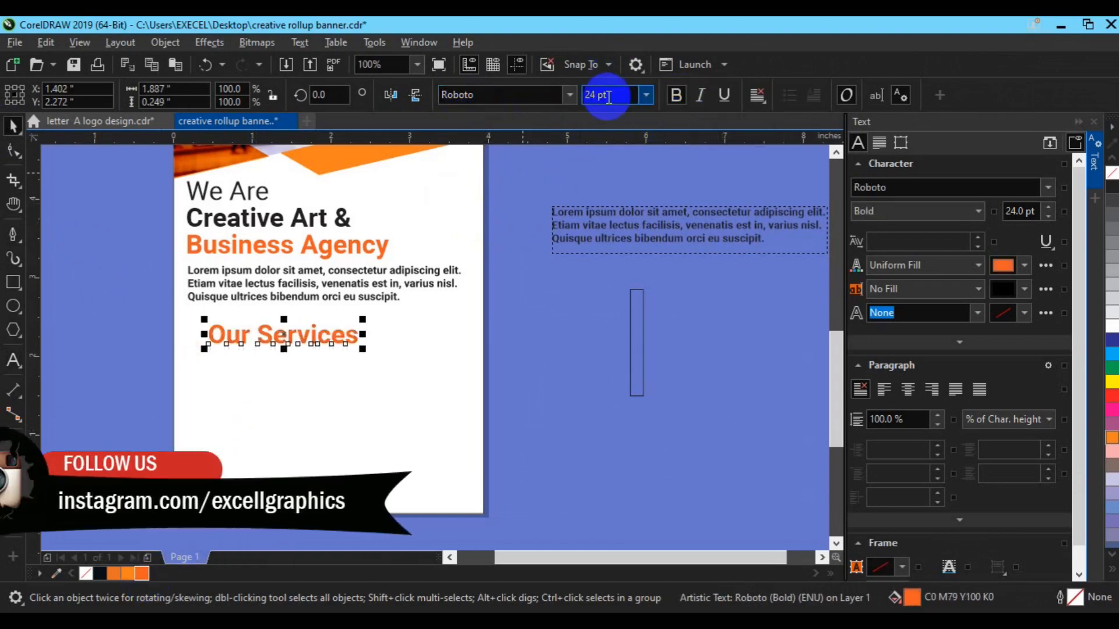
type("10")
key("Return")
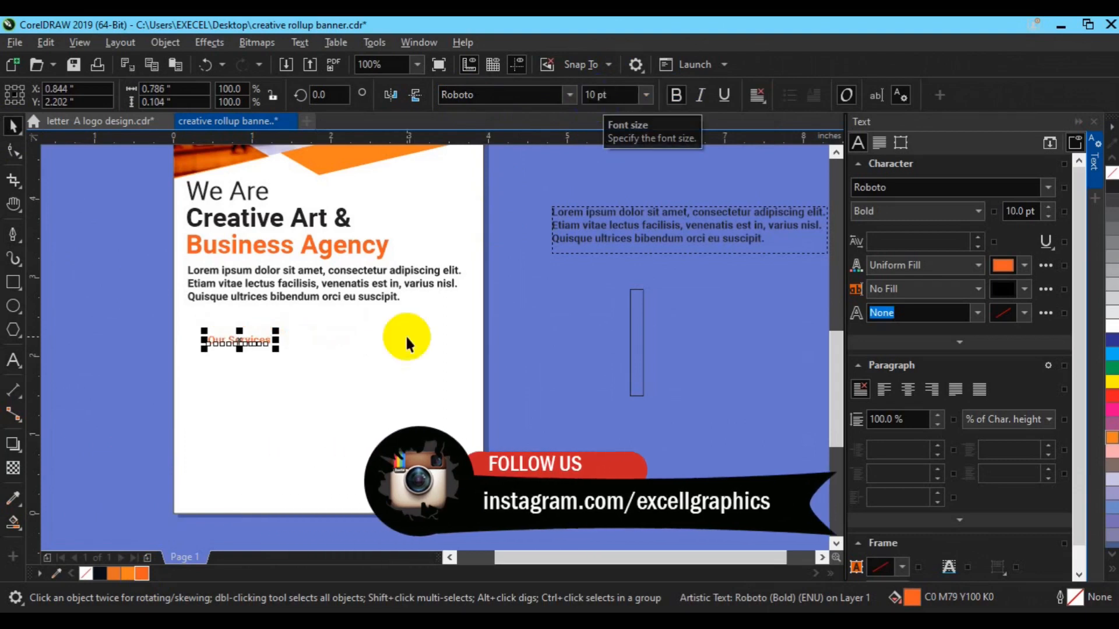
Move Our Services just below the body paragraph, enlarge it to 15 pt, and centre it on the page.
key("p")
left_click_drag(311, 205, 309, 321)
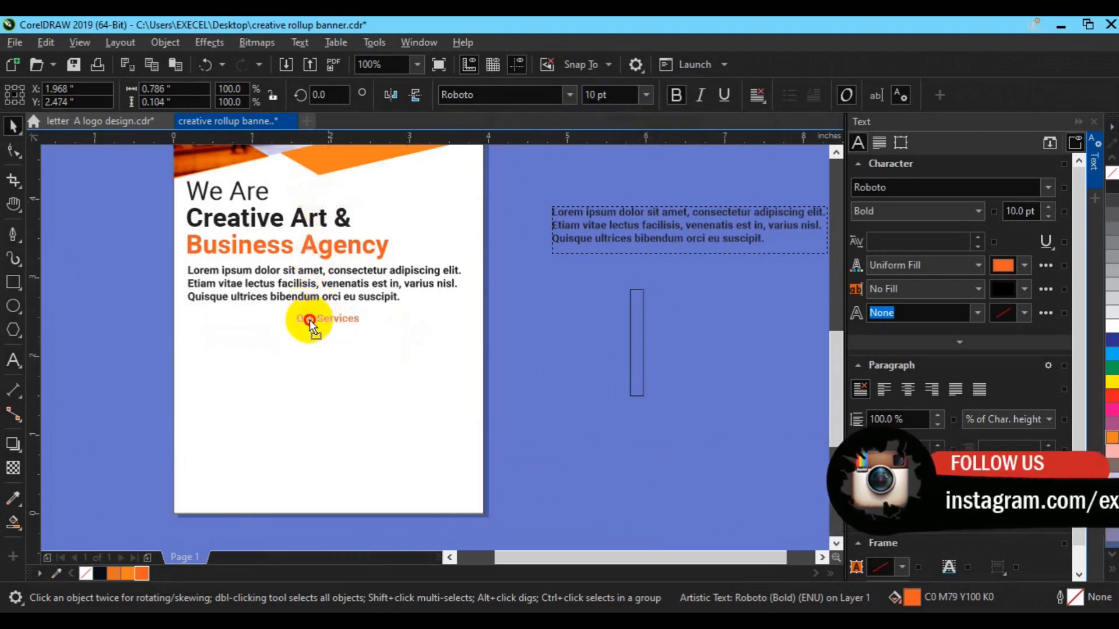
left_click(592, 99)
type("15")
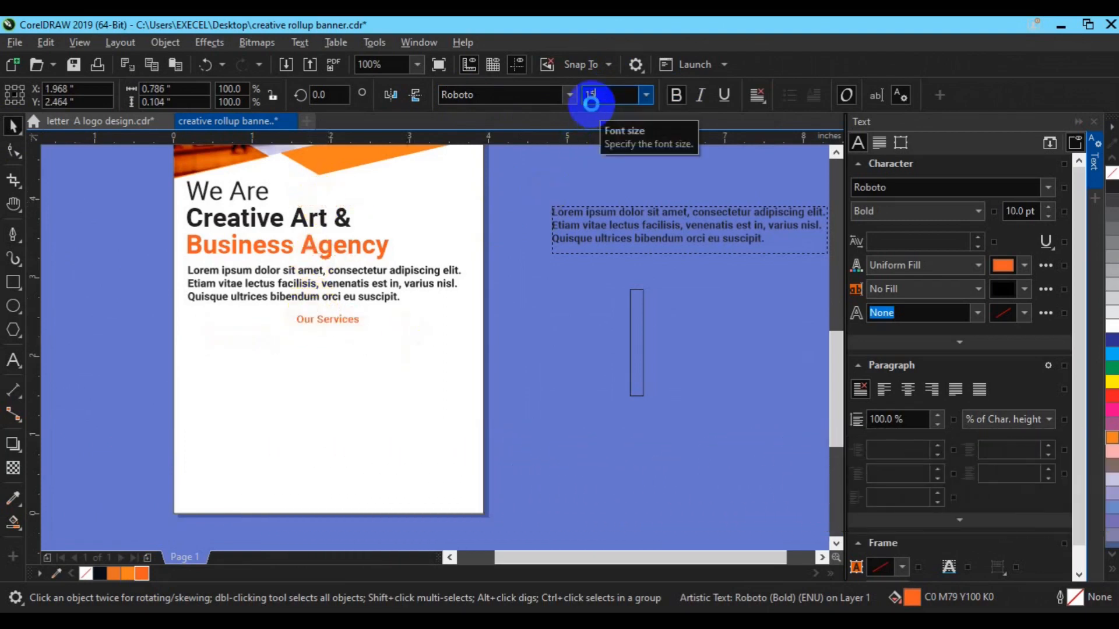
key("Return")
left_click(482, 430, "shift")
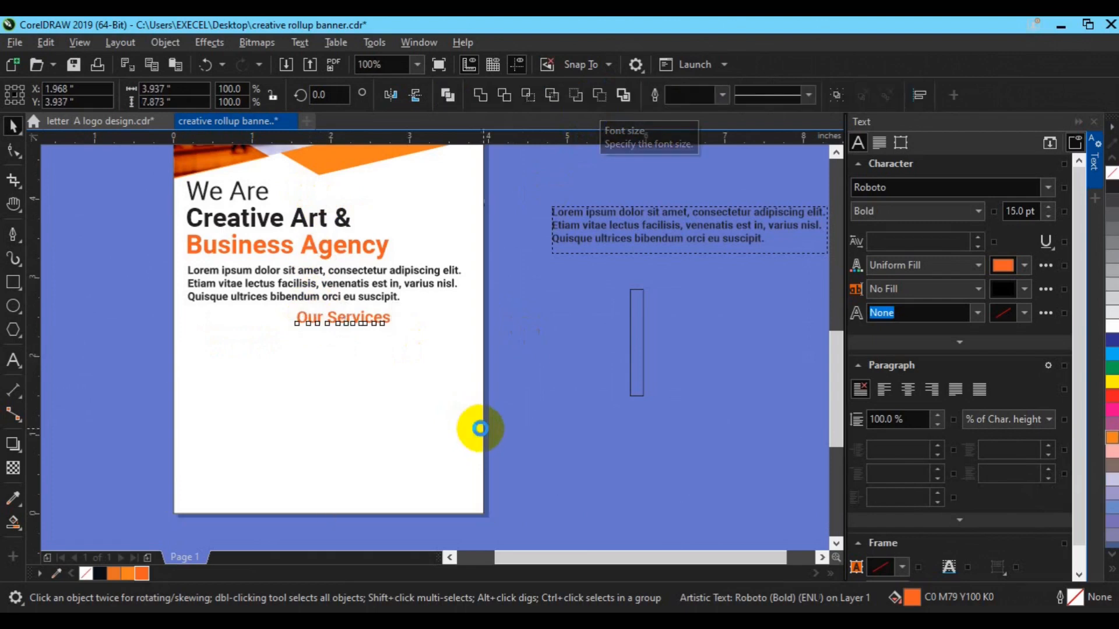
key("c")
Settle the Our Services heading at 13 pt and clear the selection.
left_click(601, 391)
left_click(316, 350)
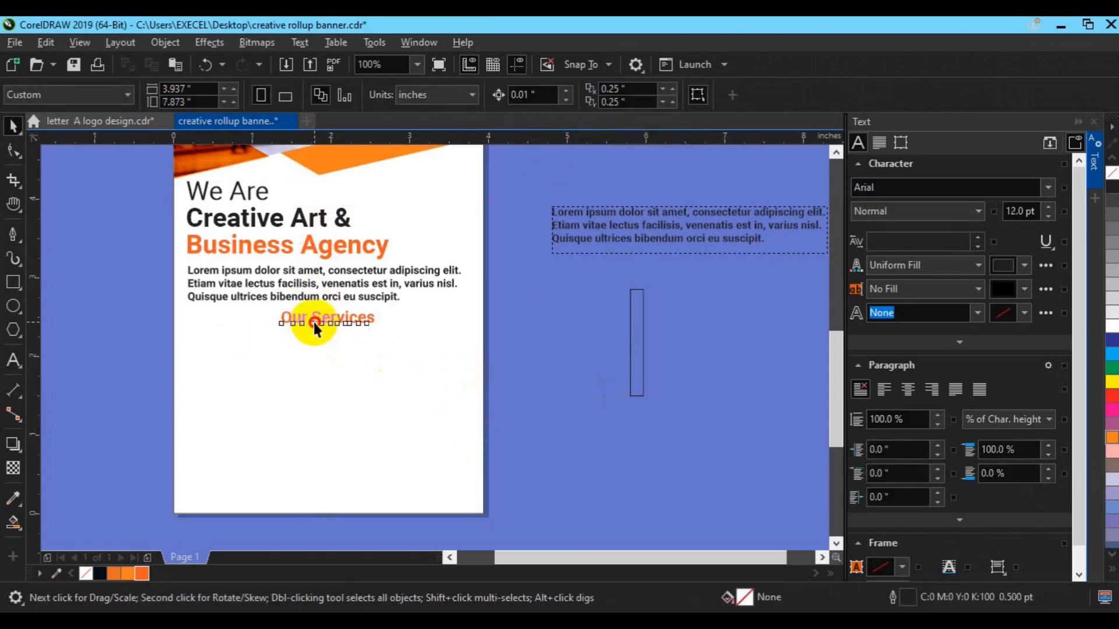
left_click(313, 320)
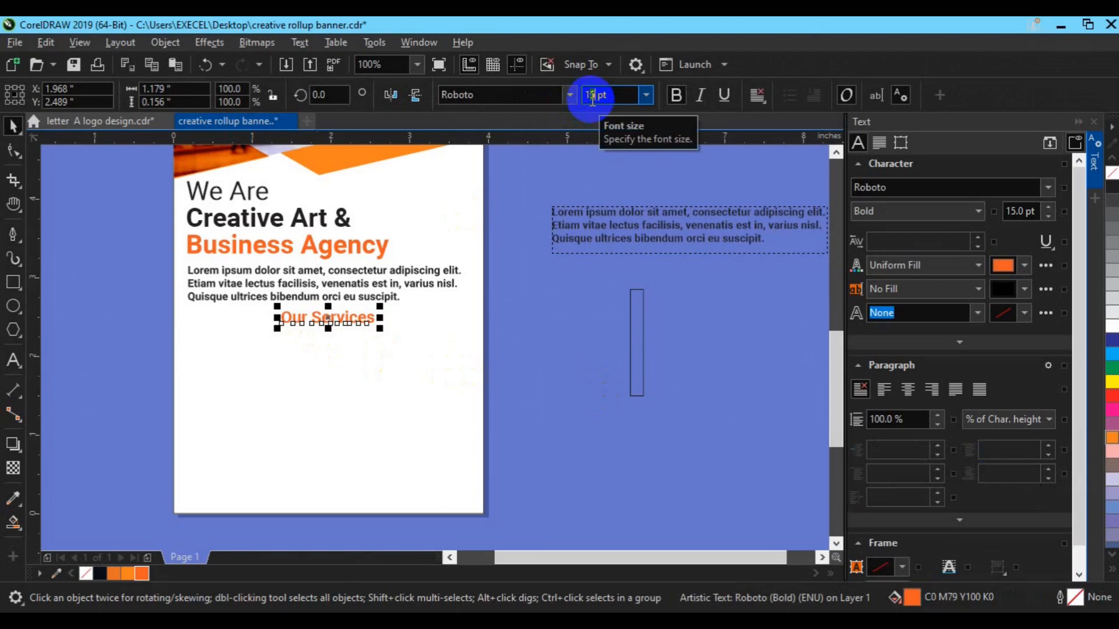
key("Return")
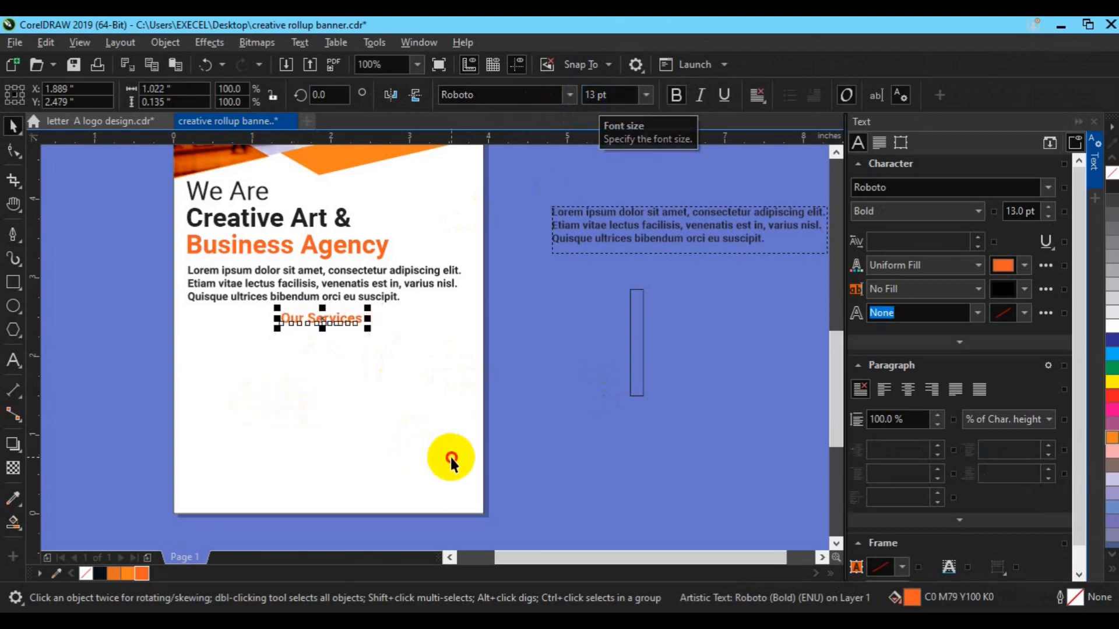
left_click(451, 457)
left_click(301, 434)
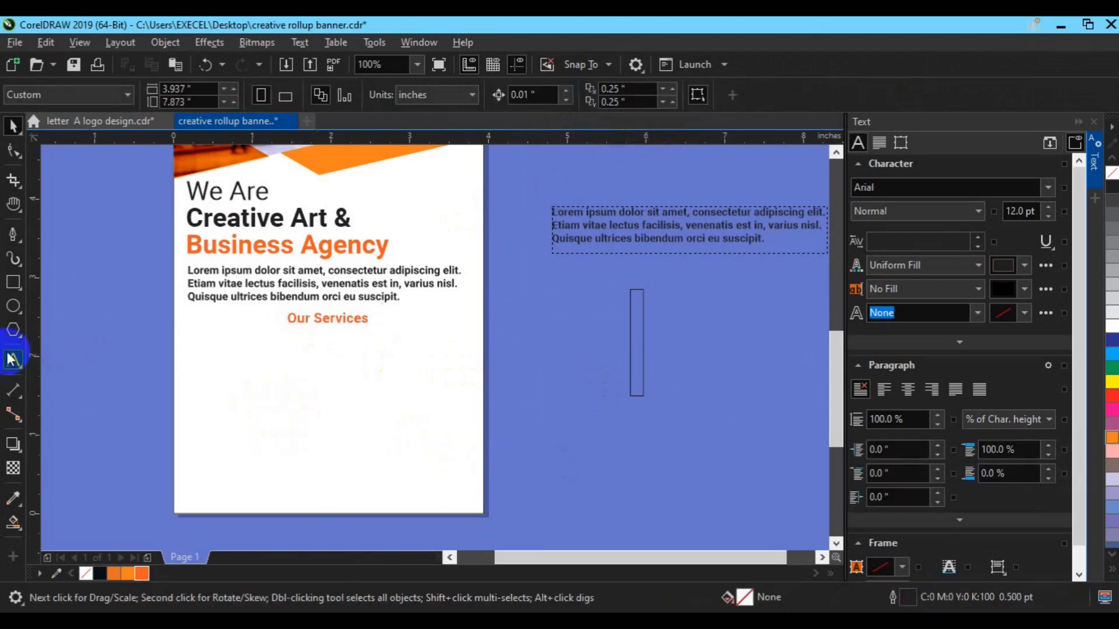
left_click(13, 234)
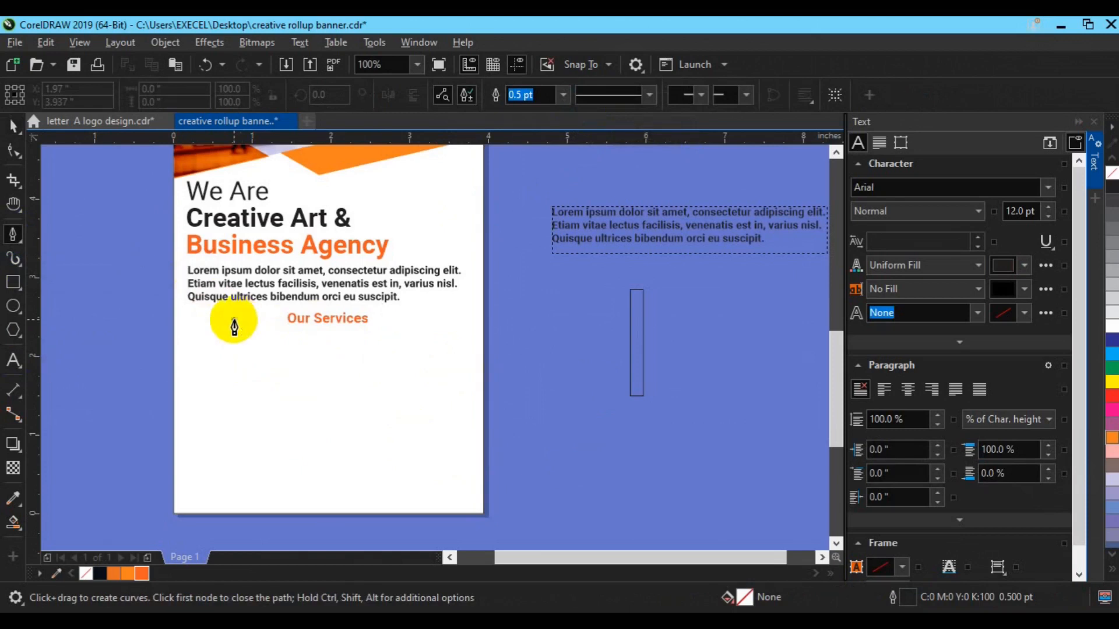
Draw a short 2 pt orange line to the left of Our Services.
left_click(233, 319)
double_click(273, 321)
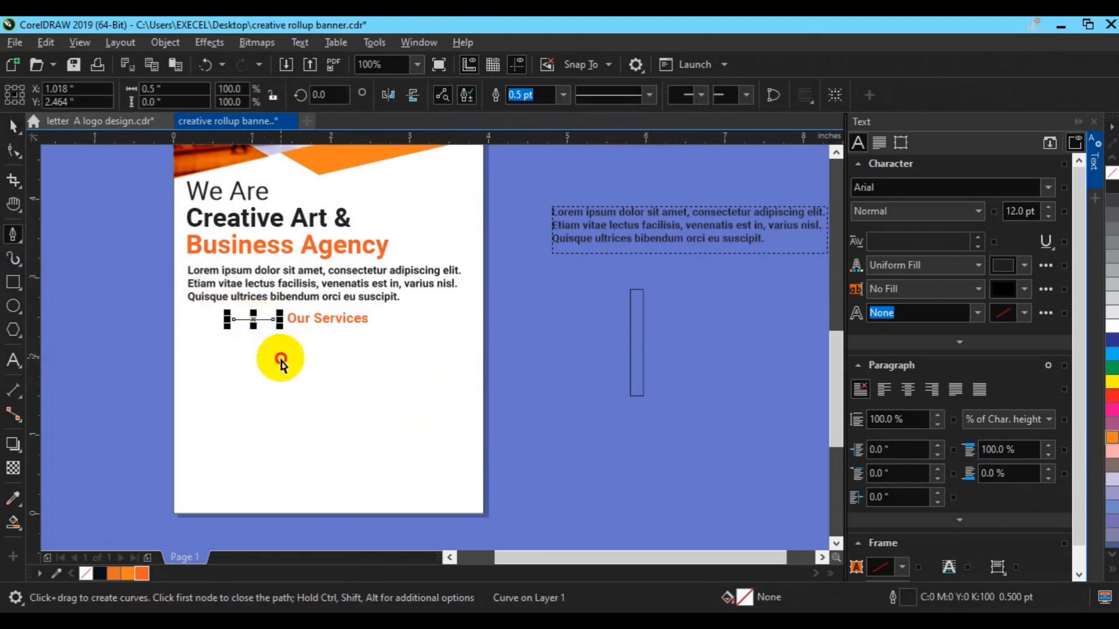
key("space")
left_click_drag(278, 320, 272, 320)
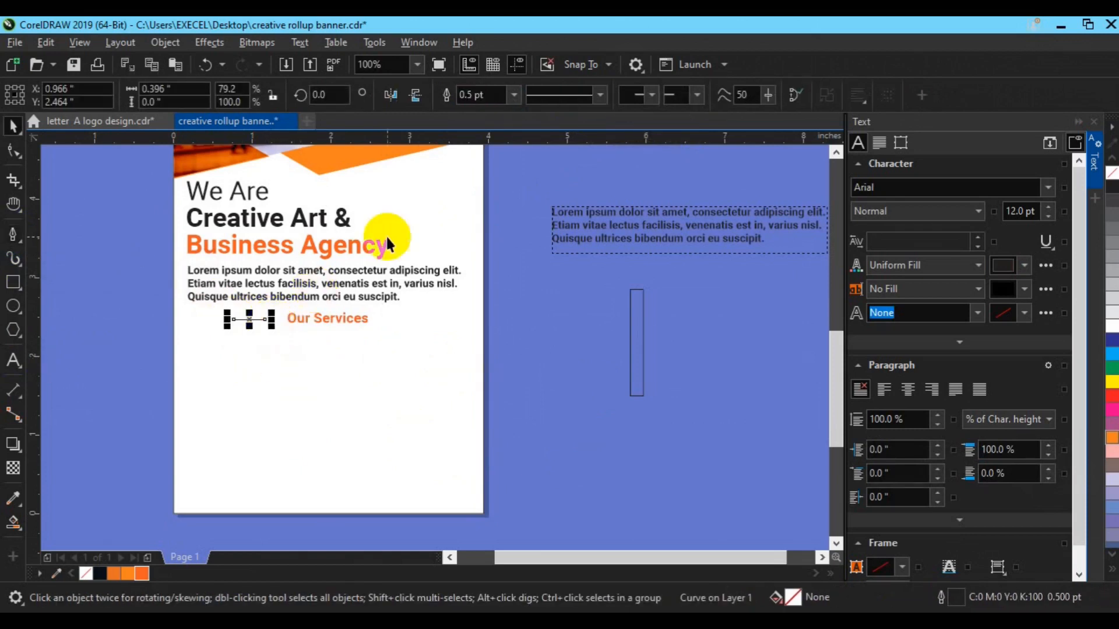
left_click(514, 95)
left_click(498, 215)
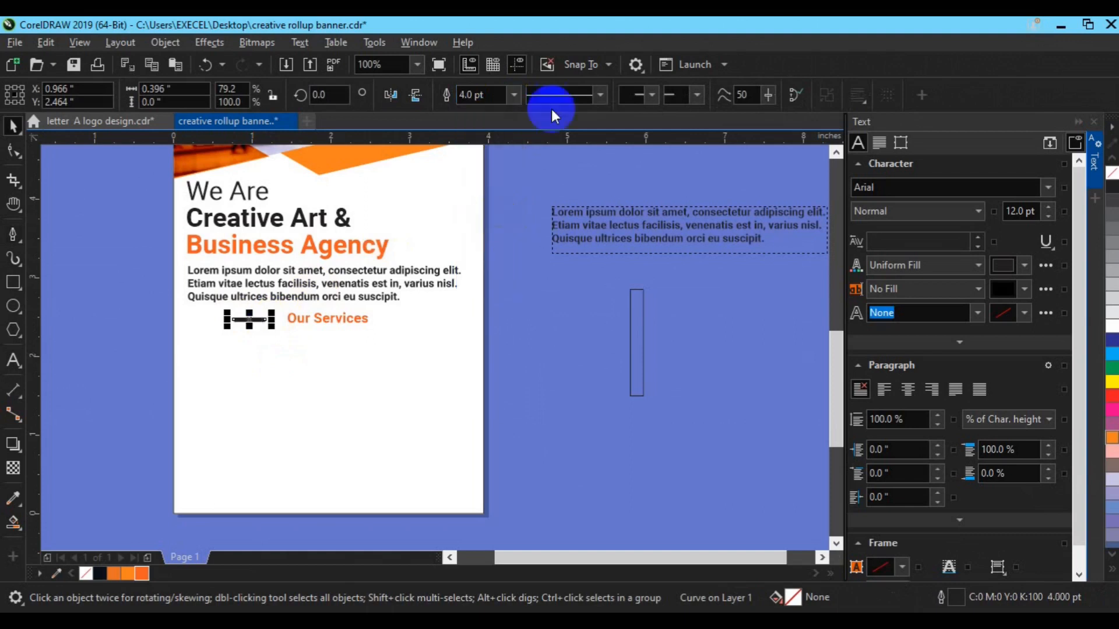
left_click(514, 95)
left_click(500, 198)
right_click(128, 574)
Copy the line to the right of the heading and group both lines with Our Services.
left_click_drag(251, 321, 414, 311)
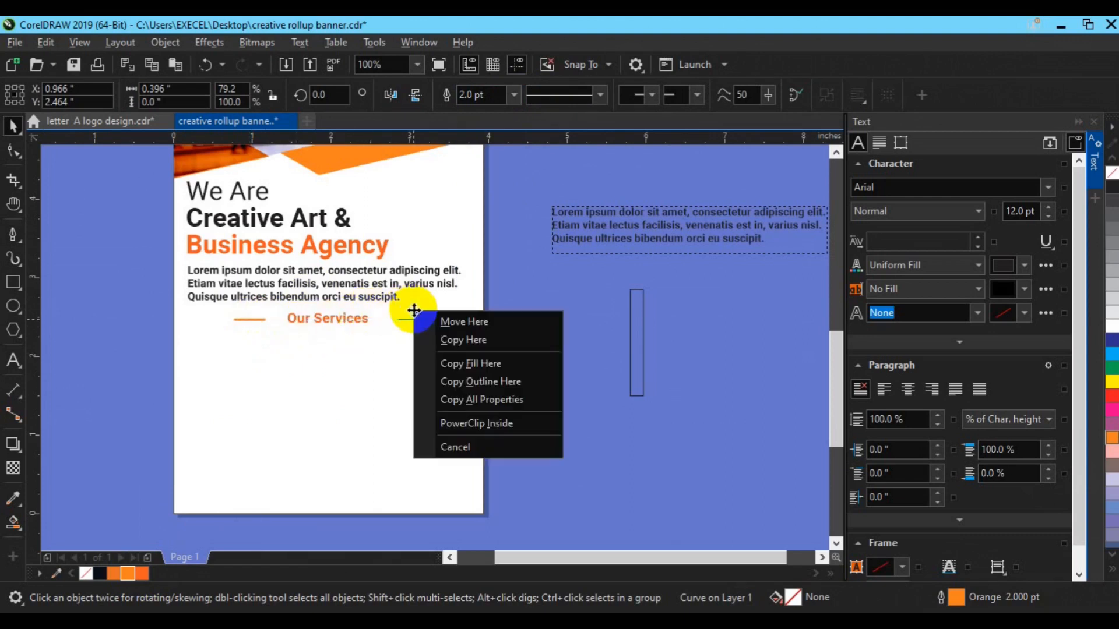
left_click(449, 346)
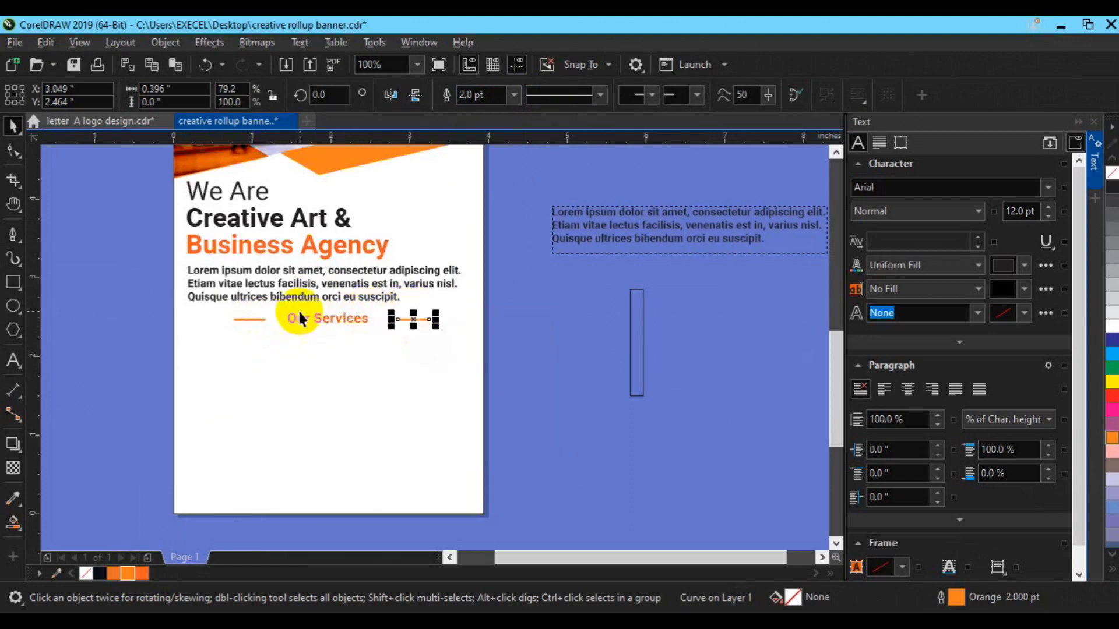
left_click(251, 319)
left_click(405, 319, "shift")
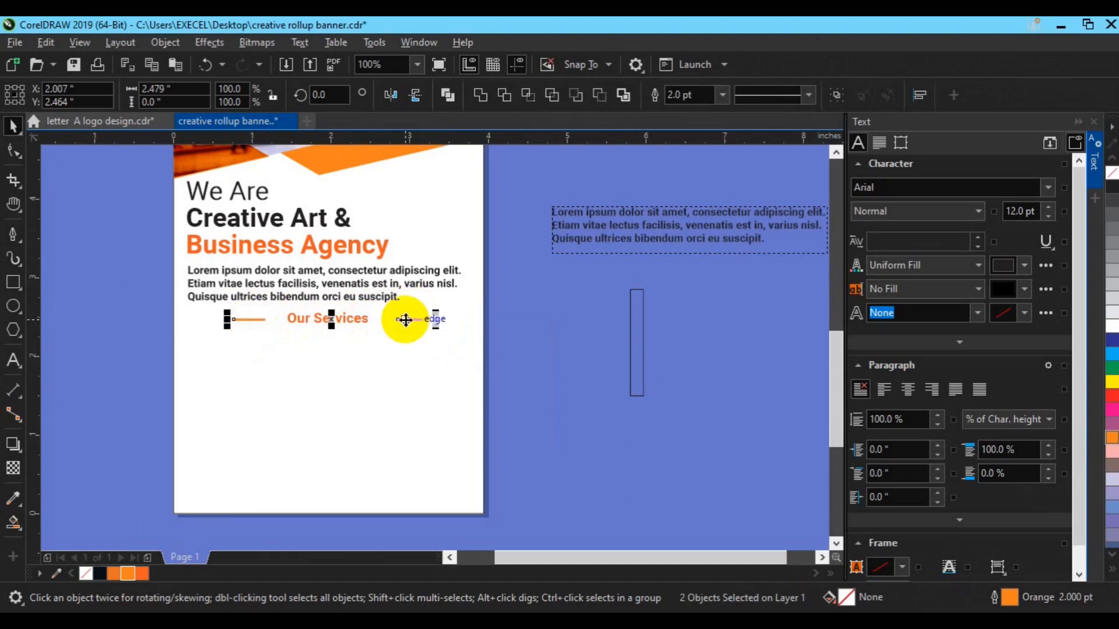
left_click(360, 318, "shift")
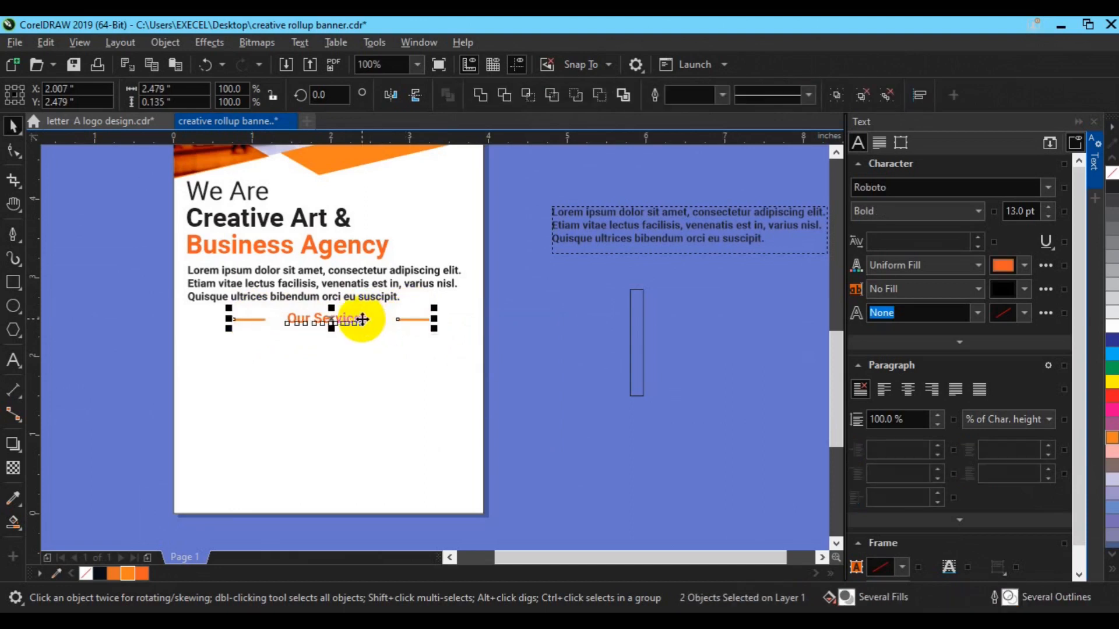
key("ctrl+g")
left_click(457, 448, "shift")
left_click(623, 448)
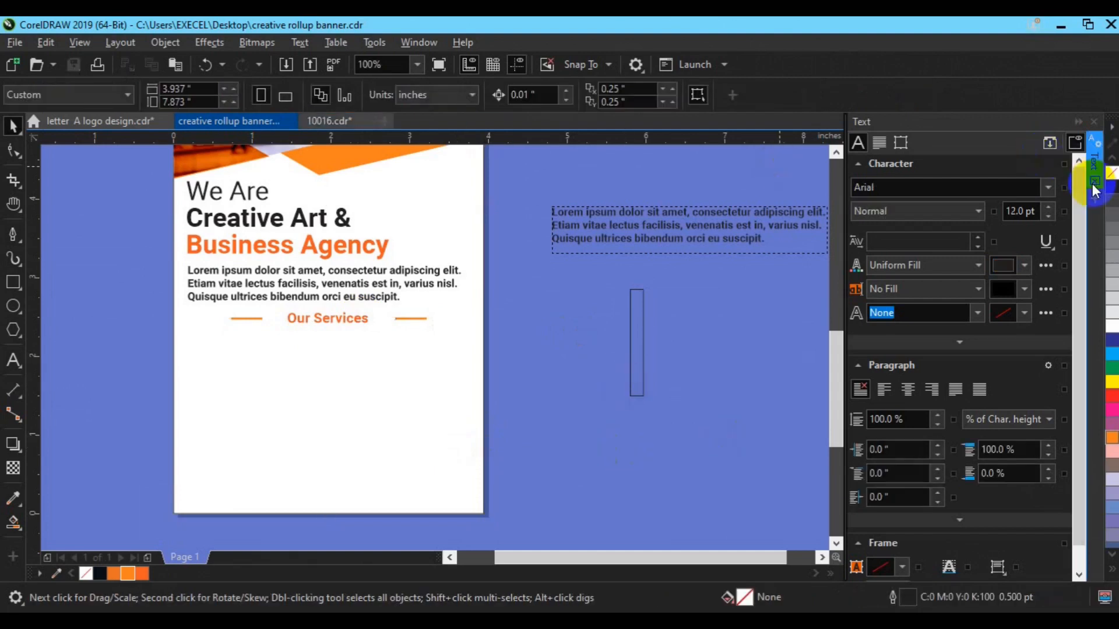
Bring the shopping-bag-on-monitor icon from 10016.cdr into the banner.
left_click(1095, 190)
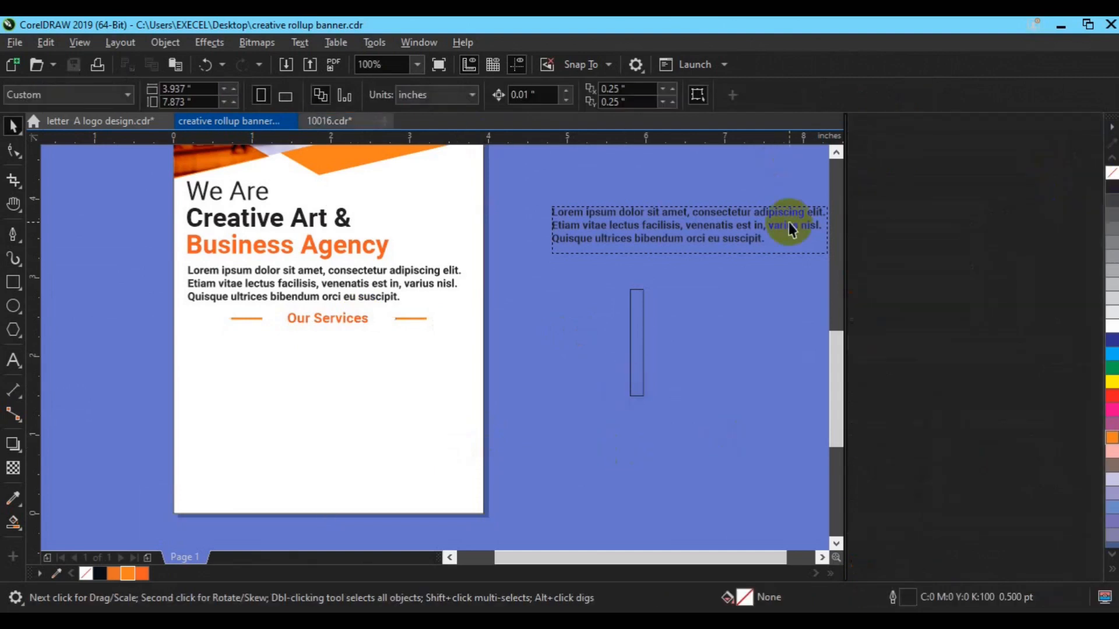
left_click(320, 119)
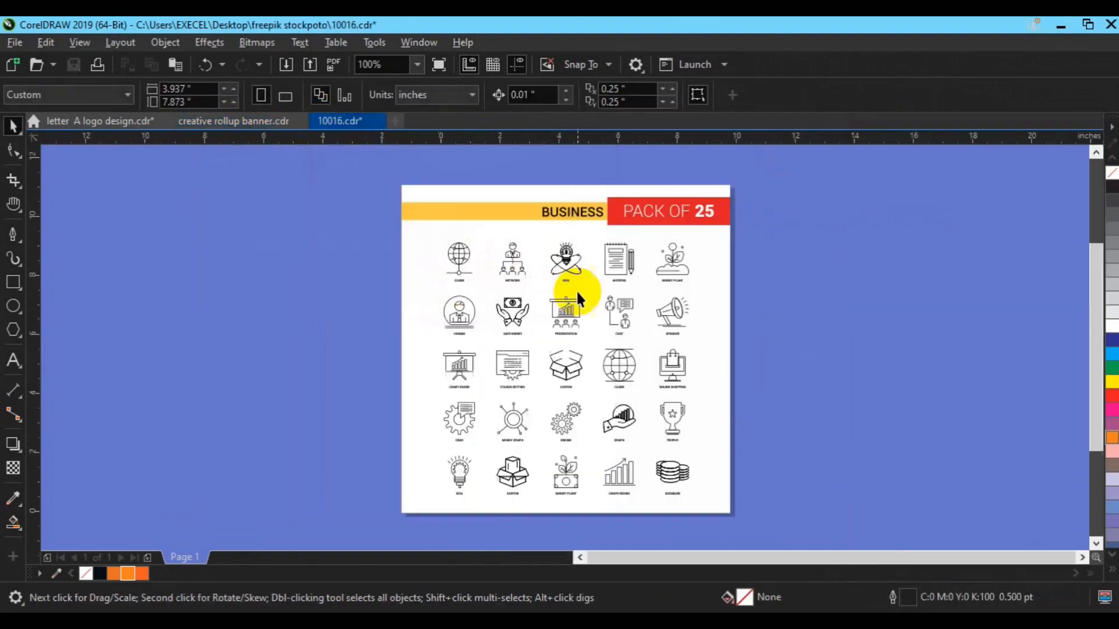
left_click(670, 366)
left_click_drag(668, 366, 677, 393)
Draw a small orange-filled circle below Our Services.
key("F7")
left_click_drag(320, 356, 343, 389)
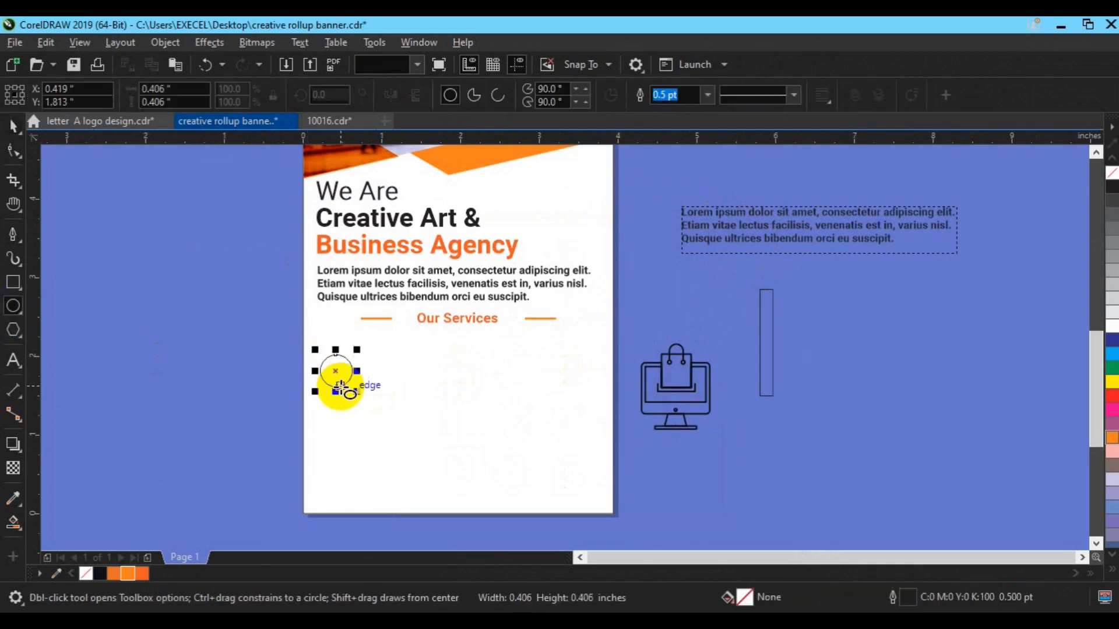
key("space")
left_click(143, 574)
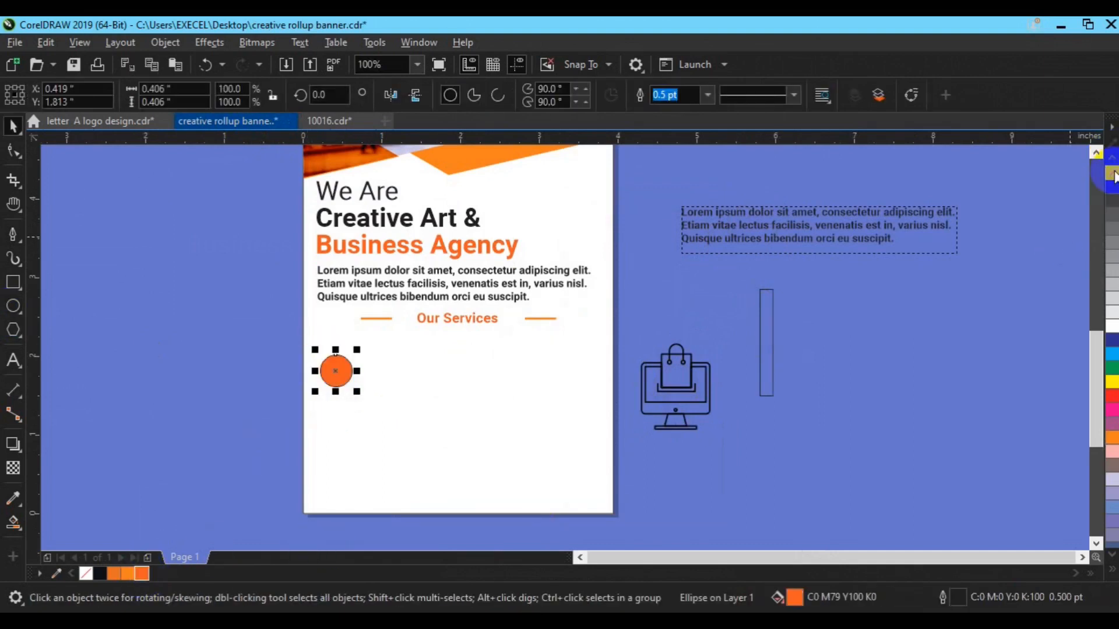
Shrink the icon to about a third and bring it in front of the circle.
left_click(675, 430)
left_click_drag(717, 433, 339, 385)
right_click(338, 368)
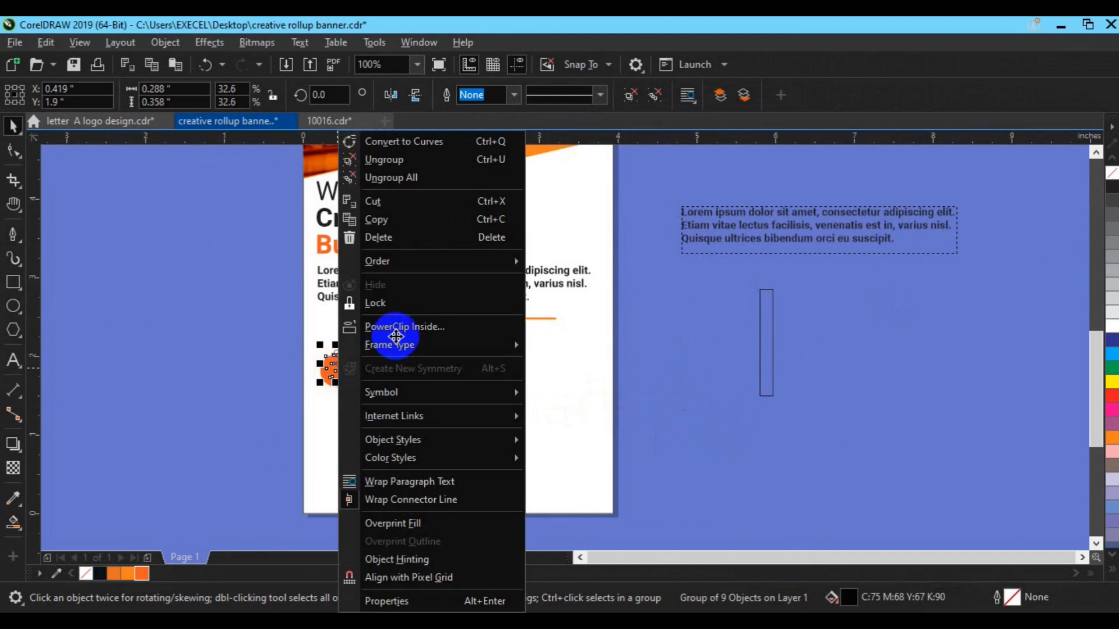
mouse_move(419, 261)
left_click(556, 270)
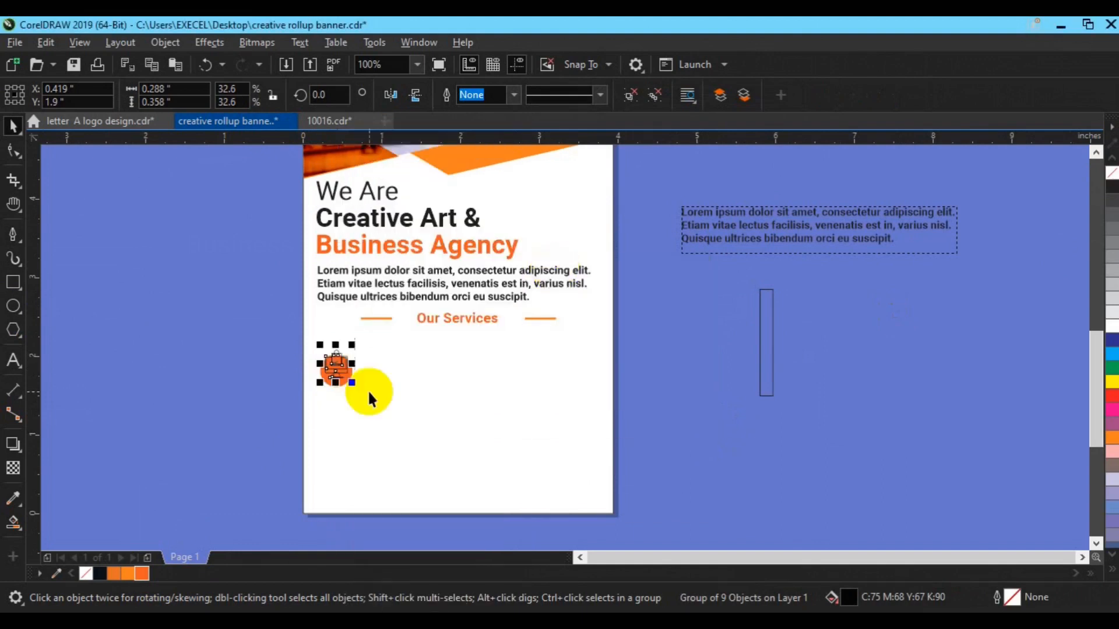
Colour the icon white and group it with the orange circle.
left_click_drag(242, 331, 393, 404)
left_click(334, 375)
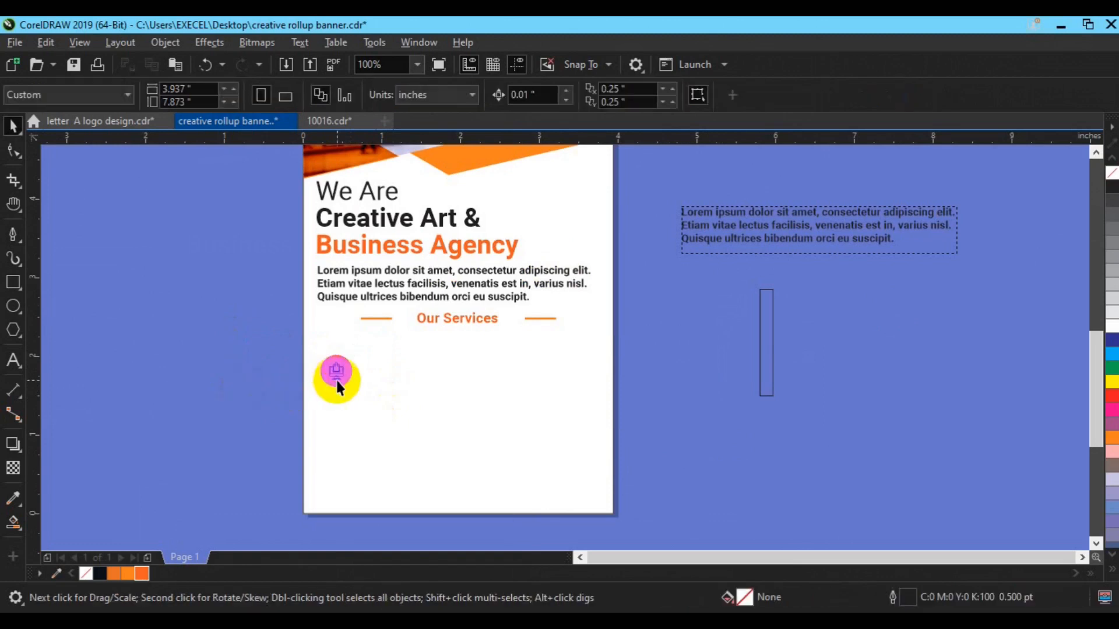
left_click(1112, 326)
left_click(764, 417)
left_click_drag(249, 338, 383, 398)
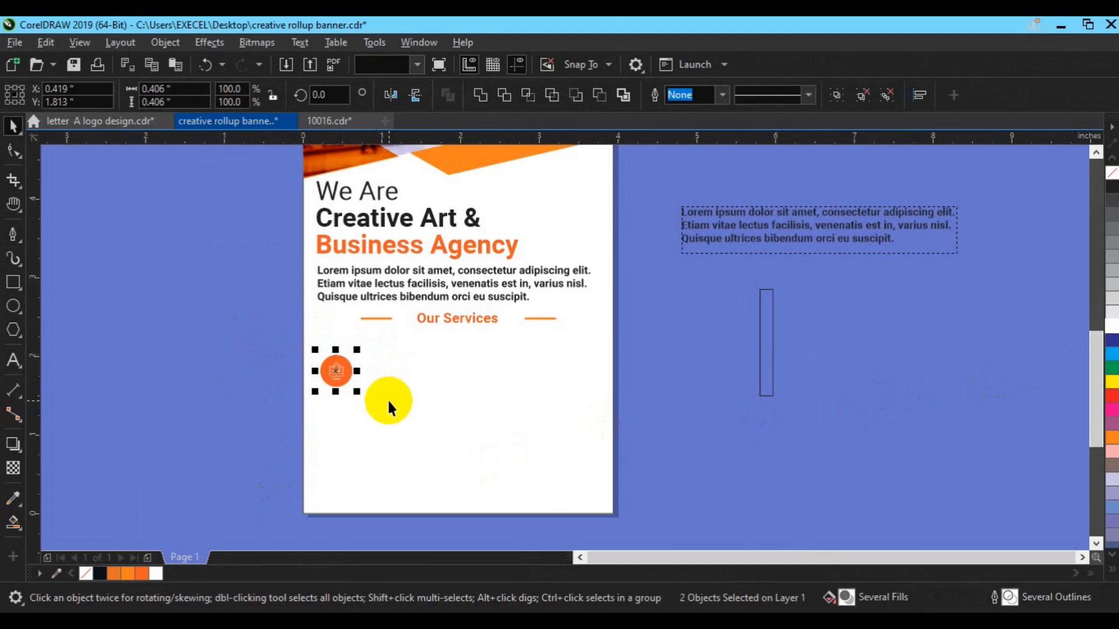
key("ctrl+g")
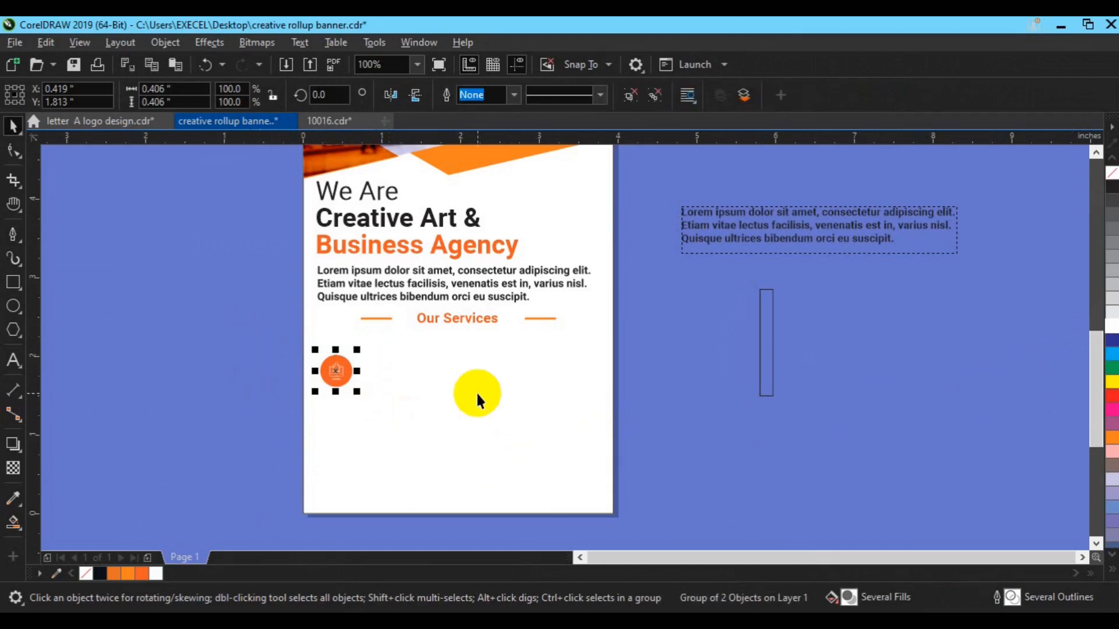
left_click(142, 335)
Type the caption Business Solution to the right of the orange circle.
left_click(14, 360)
left_click(414, 378)
type("Busines")
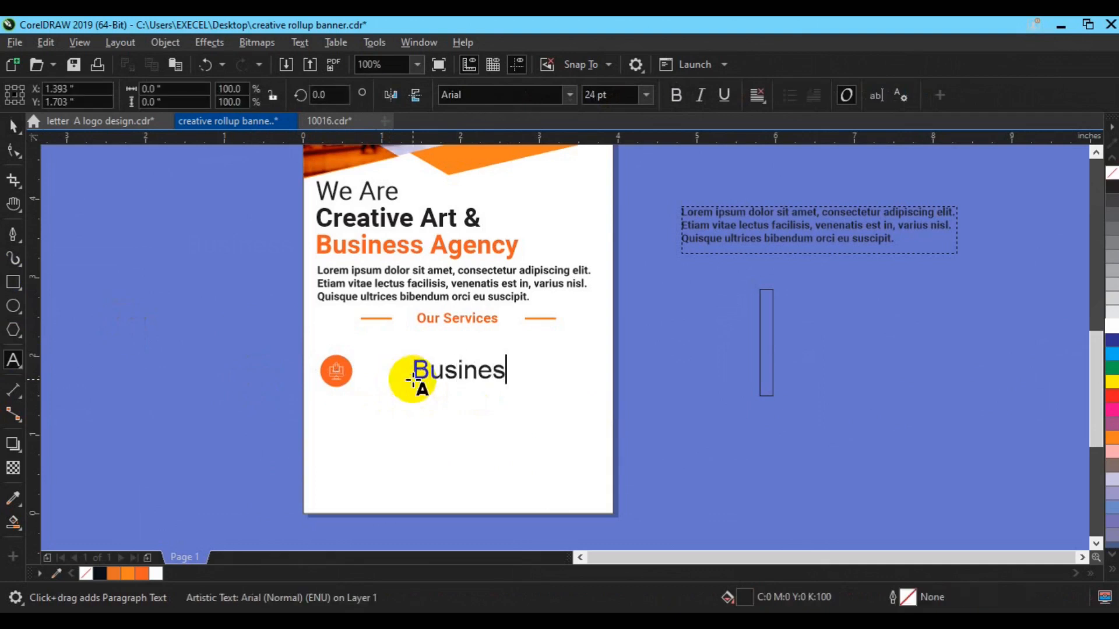
type("n")
key("Escape")
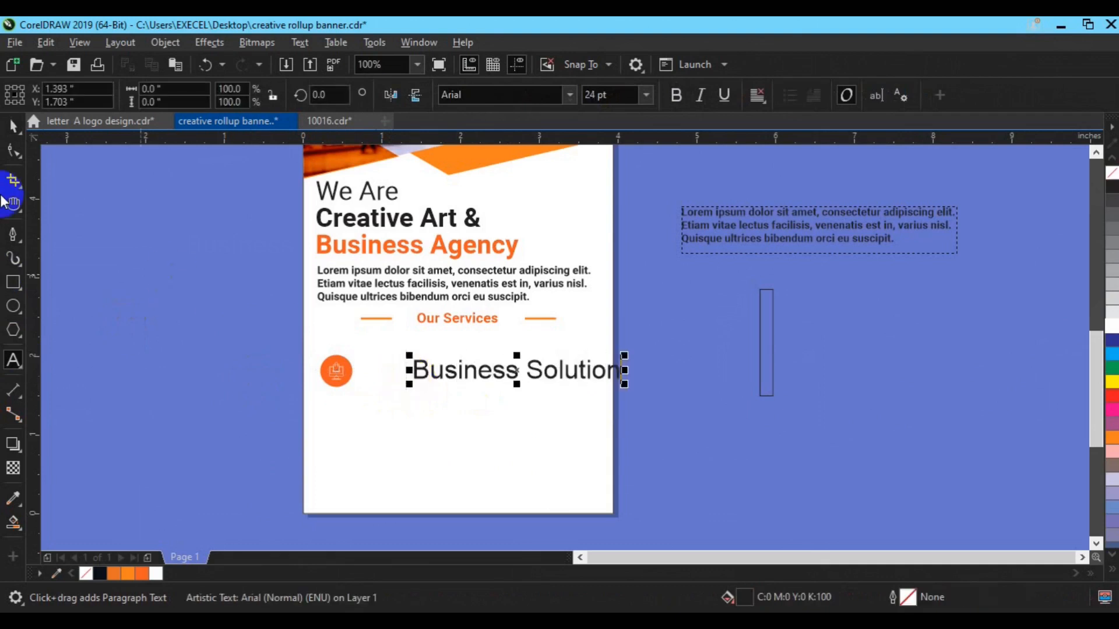
left_click(13, 125)
Format the Business Solution caption as Roboto Bold at 8 pt.
left_click(589, 96)
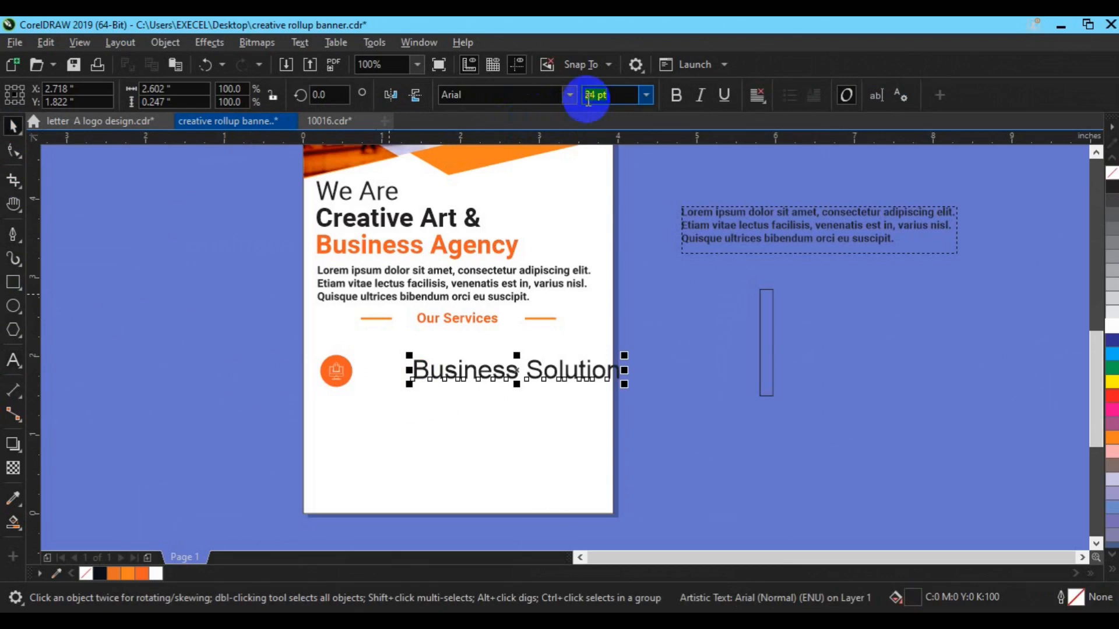
type("10")
key("Return")
left_click(469, 98)
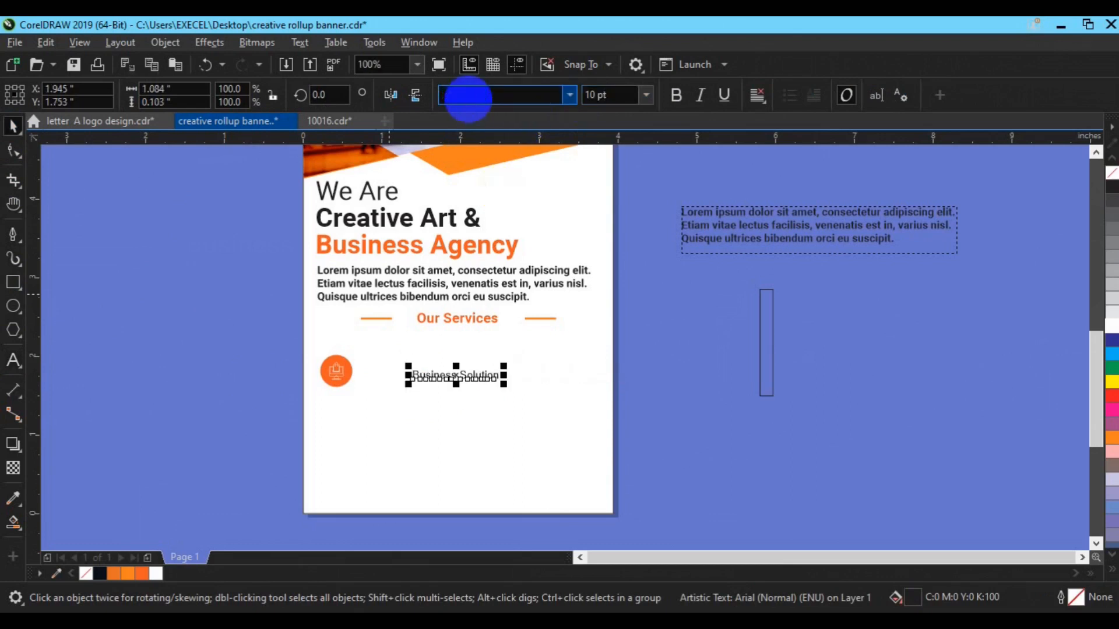
type("Roboto")
key("Return")
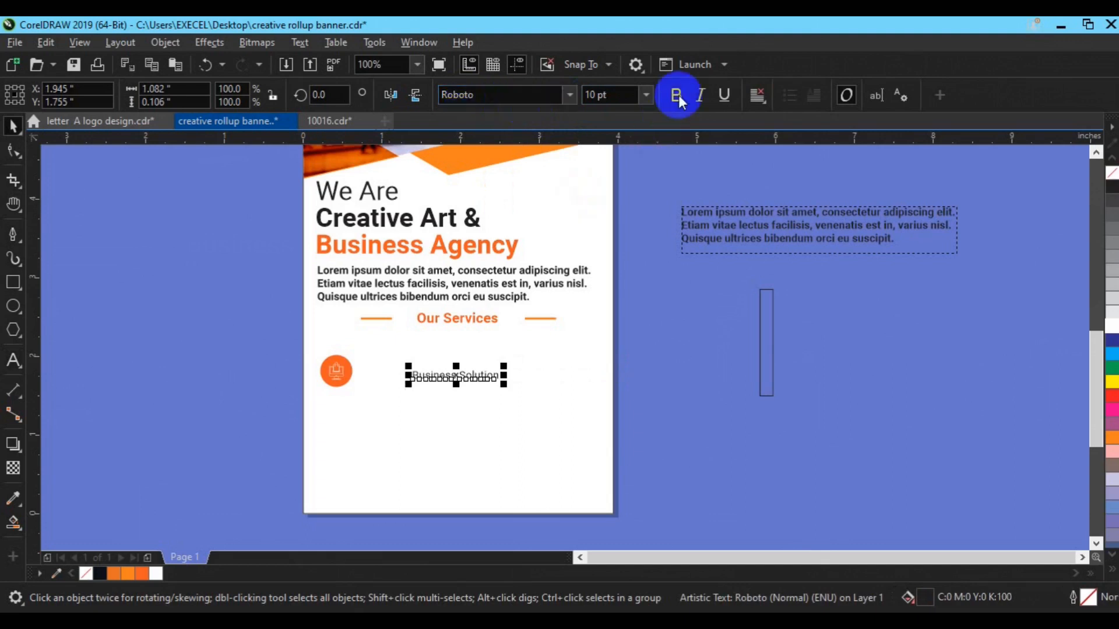
left_click(677, 98)
left_click(593, 100)
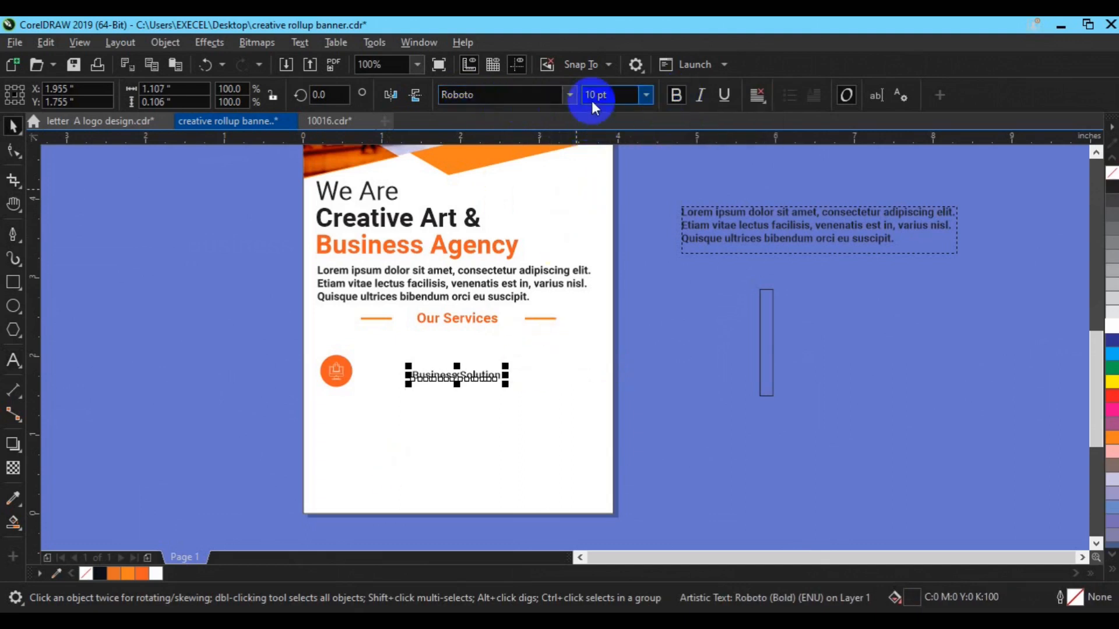
type("8")
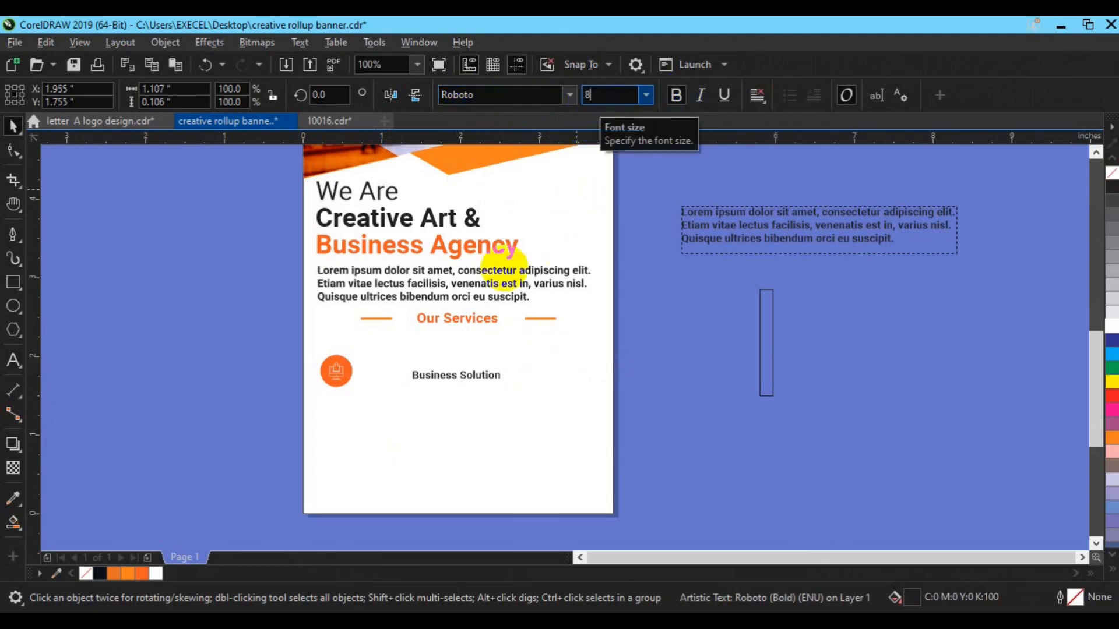
key("Return")
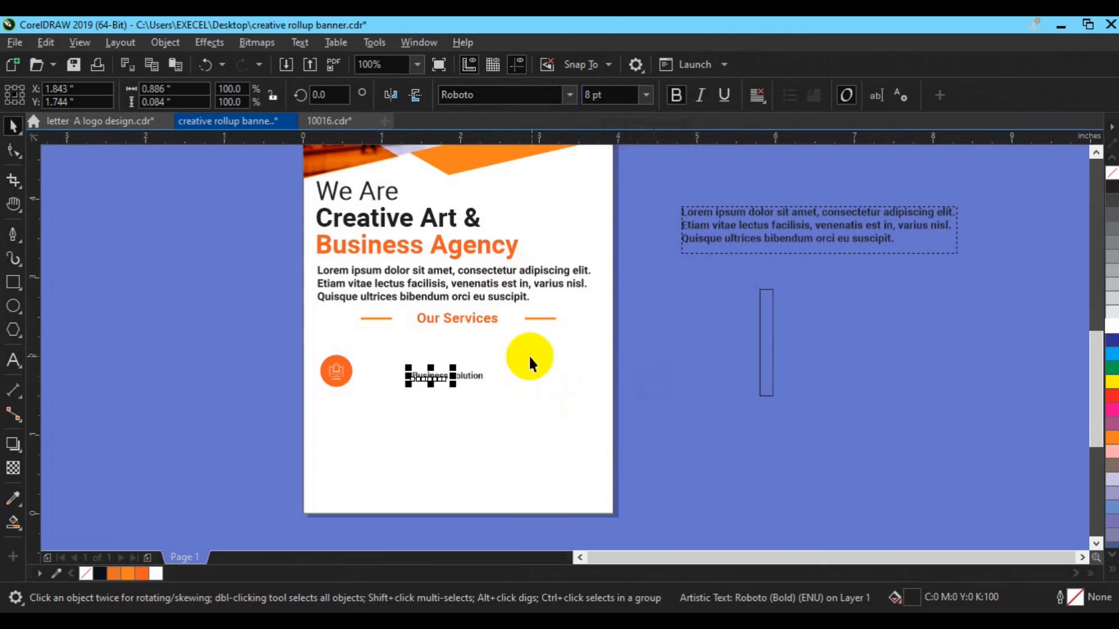
left_click(468, 376)
left_click_drag(612, 365, 392, 422)
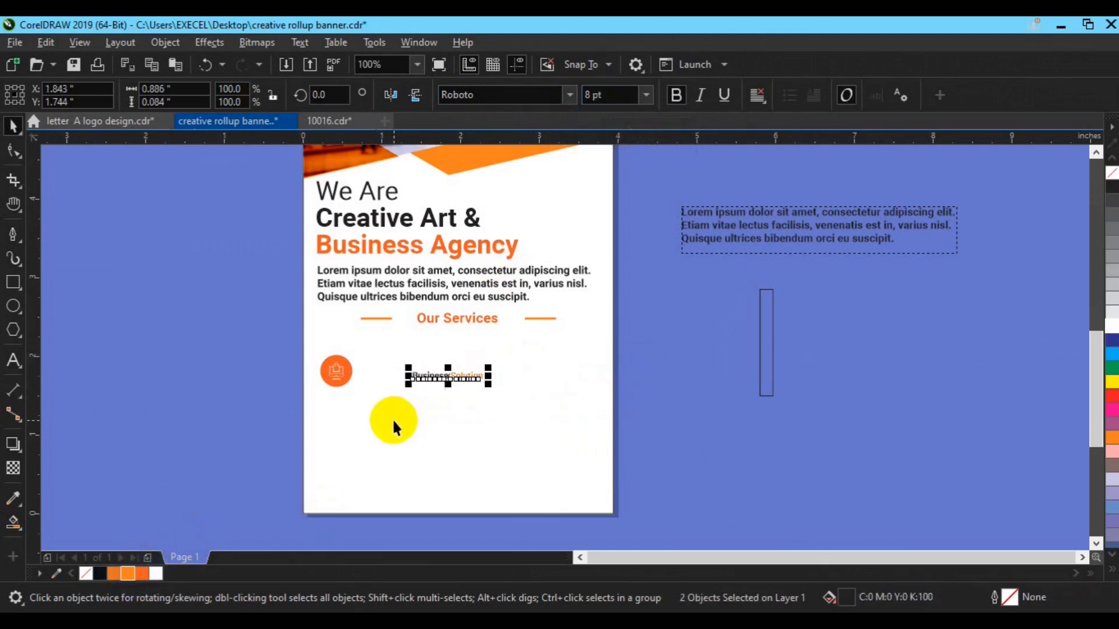
Set the lorem ipsum paragraph to 5 pt and narrow its text frame.
left_click(824, 232)
left_click(578, 94)
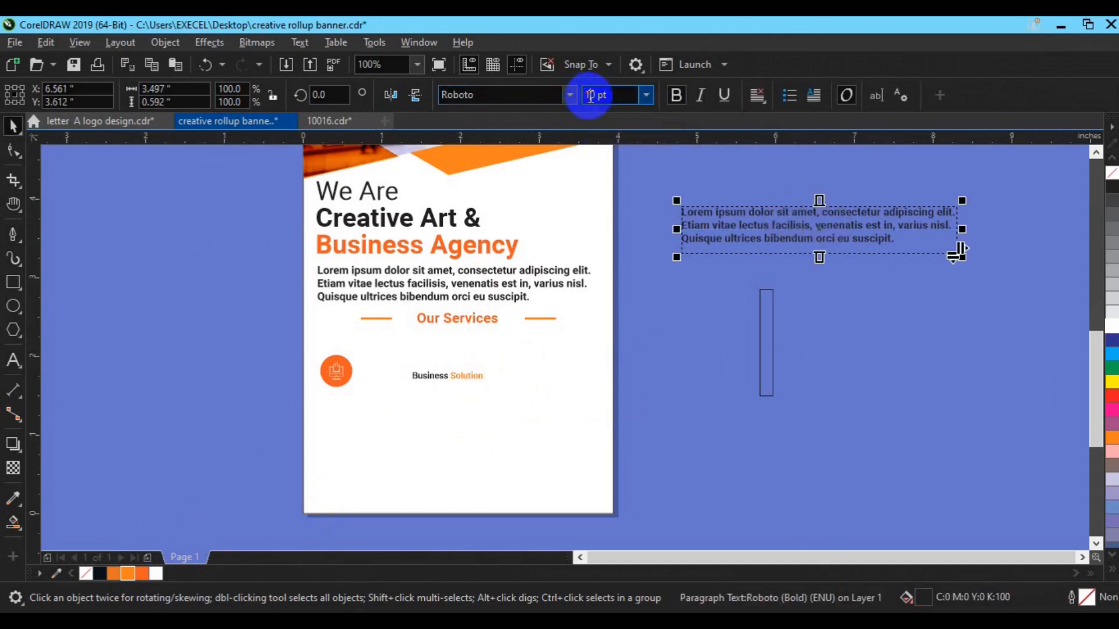
double_click(590, 95)
type("5")
key("Return")
left_click_drag(958, 231, 812, 240)
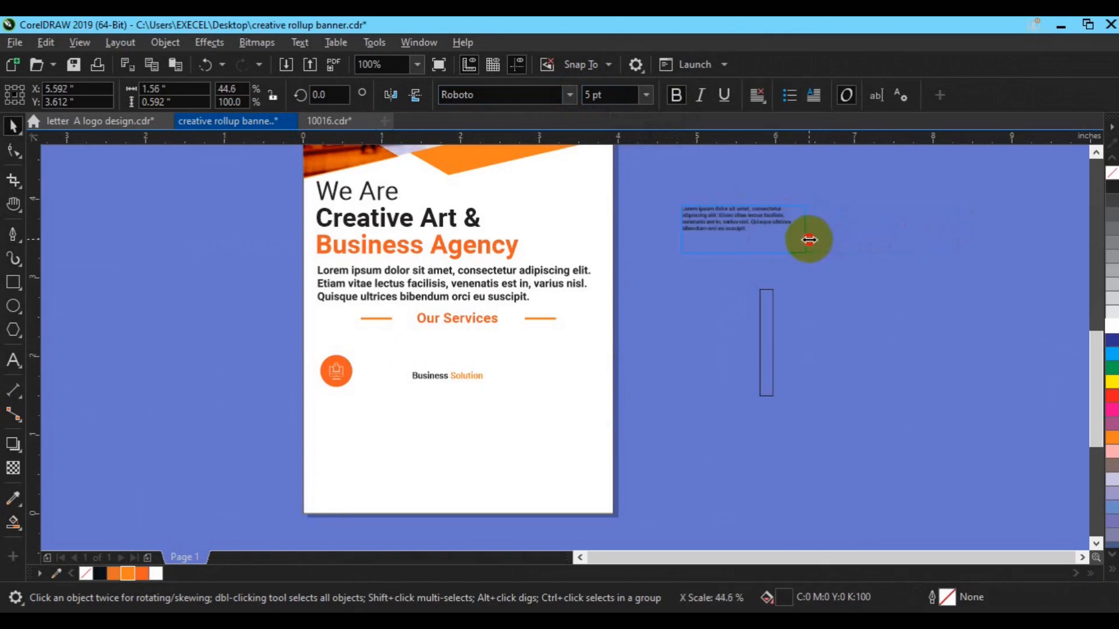
mouse_move(800, 240)
left_mouse_down()
mouse_move(767, 239)
mouse_move(780, 237)
left_mouse_up()
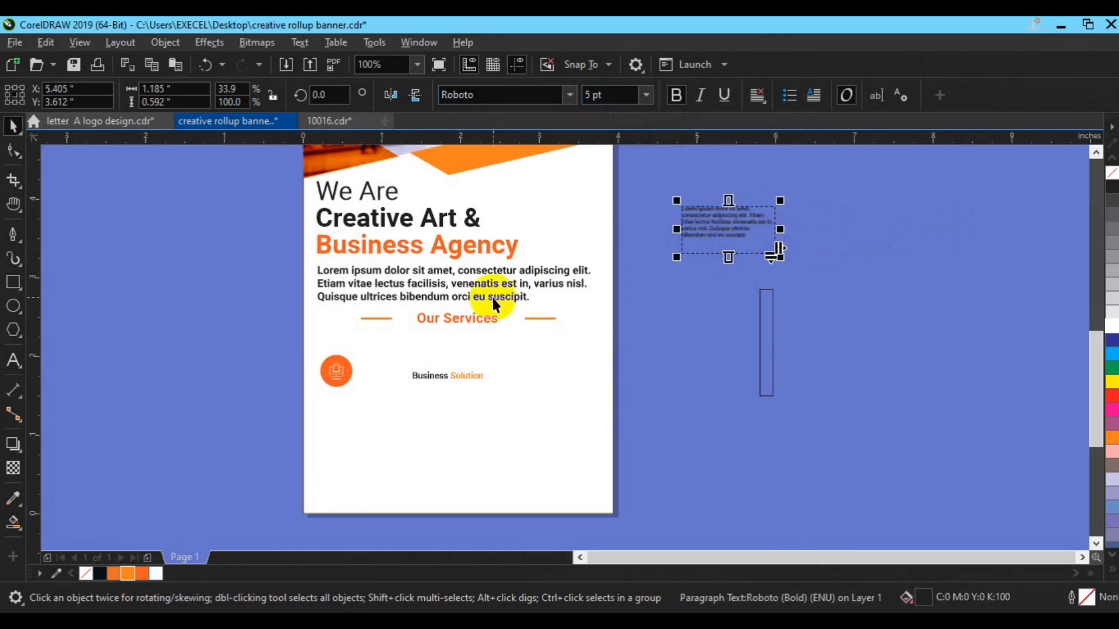
Reduce the paragraph to 4 pt and shorten its frame to fit the text.
left_click(14, 360)
left_click(660, 229)
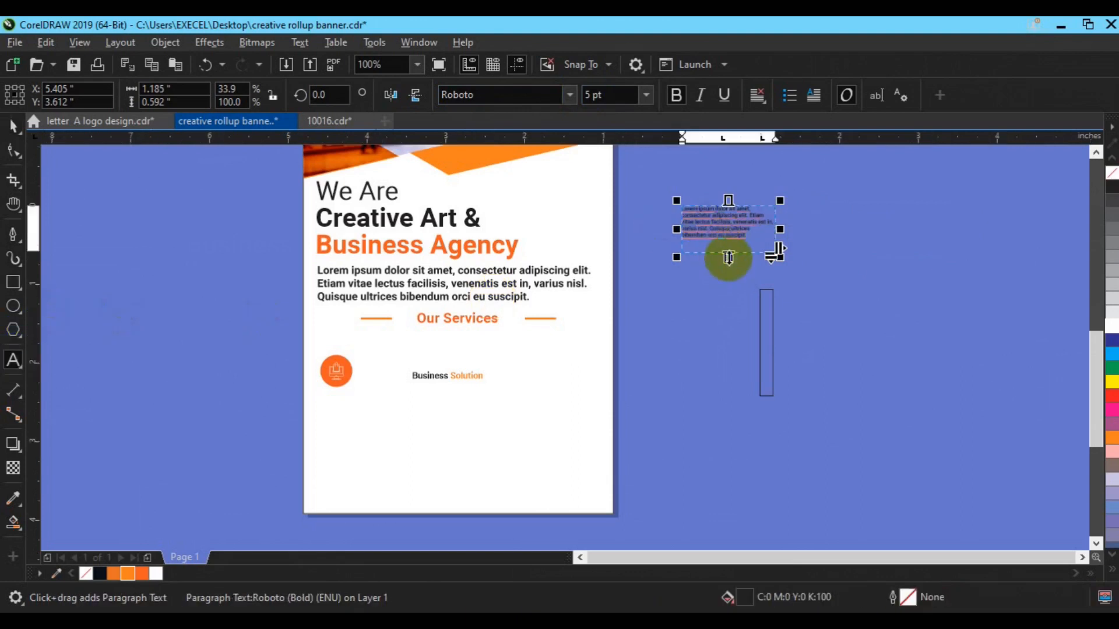
left_click(589, 98)
scroll(590, 97, "down", 1)
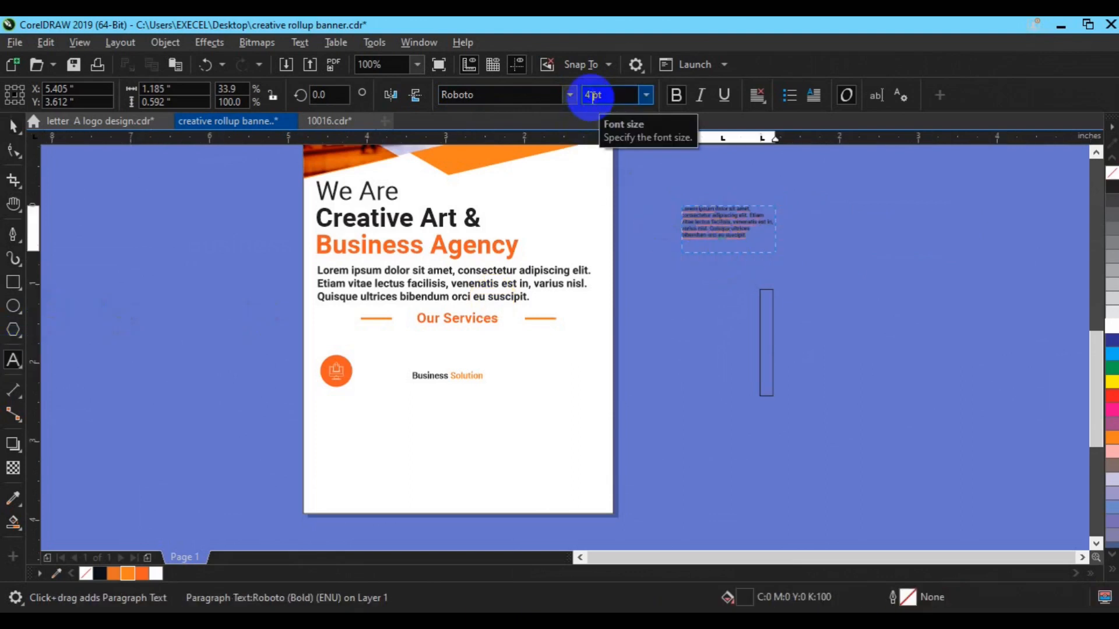
left_click(13, 125)
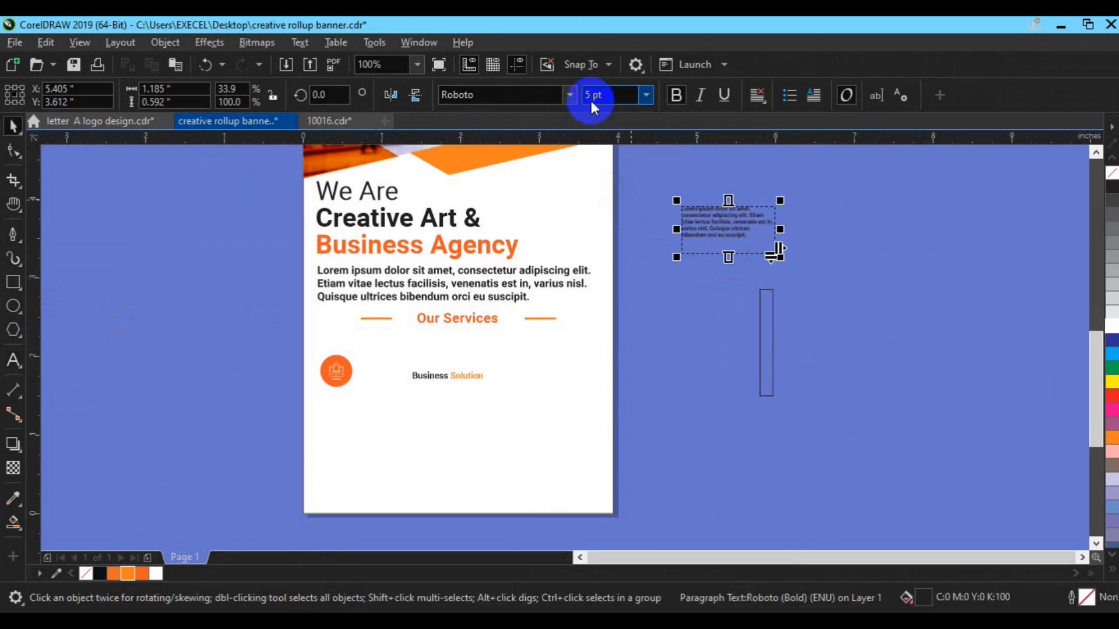
scroll(591, 101, "down", 1)
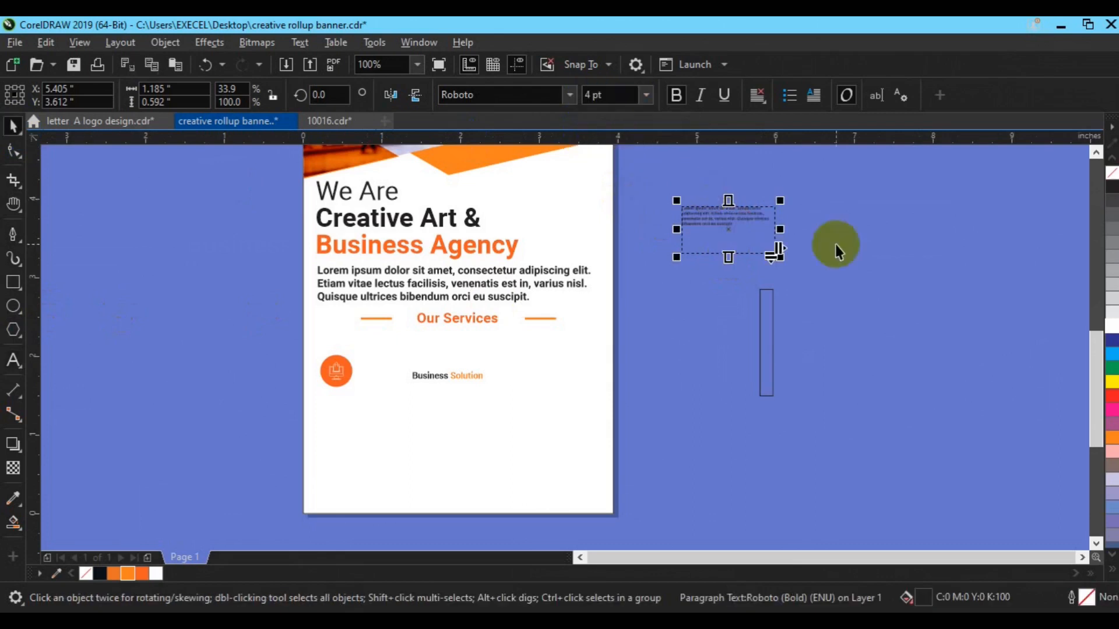
left_click_drag(729, 258, 726, 237)
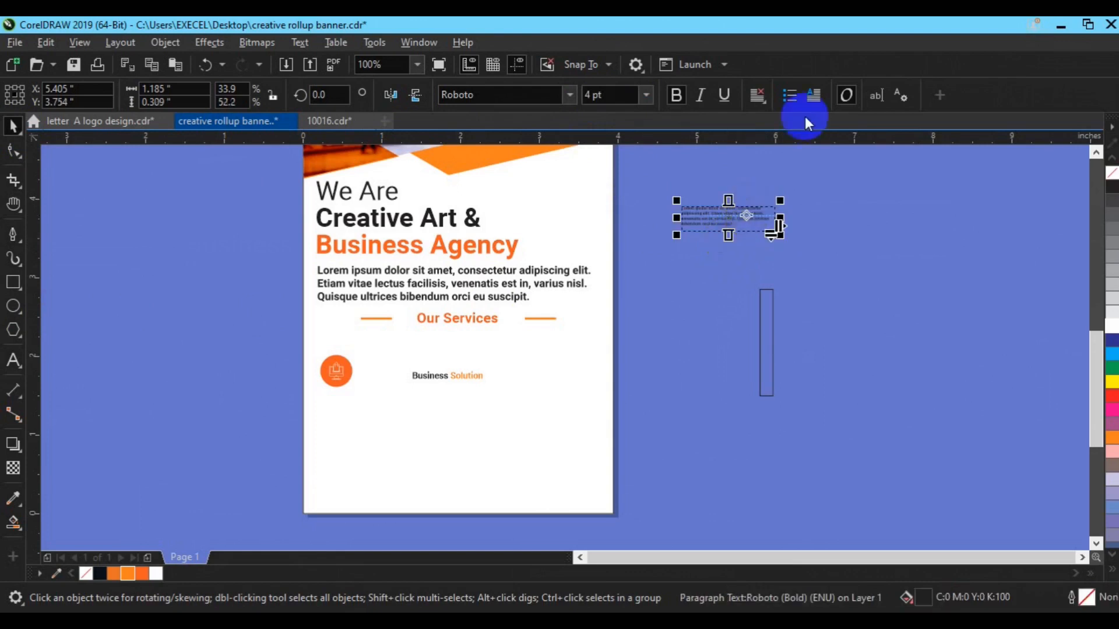
Fully justify the paragraph, place it under Business Solution, and group the two.
left_click(756, 95)
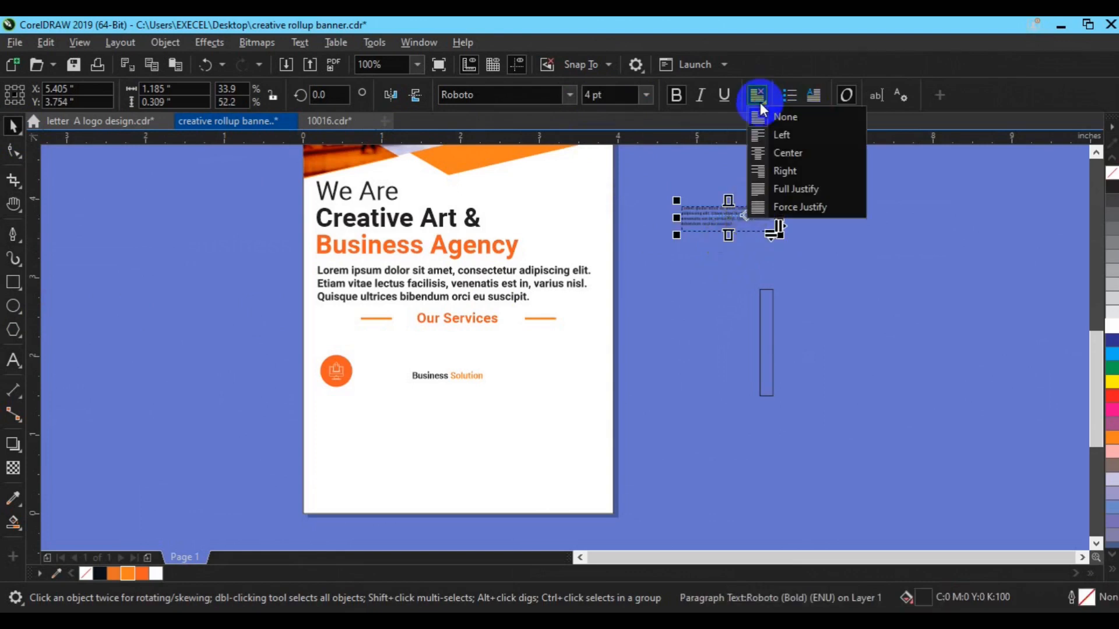
left_click(778, 188)
left_click_drag(741, 218, 473, 401)
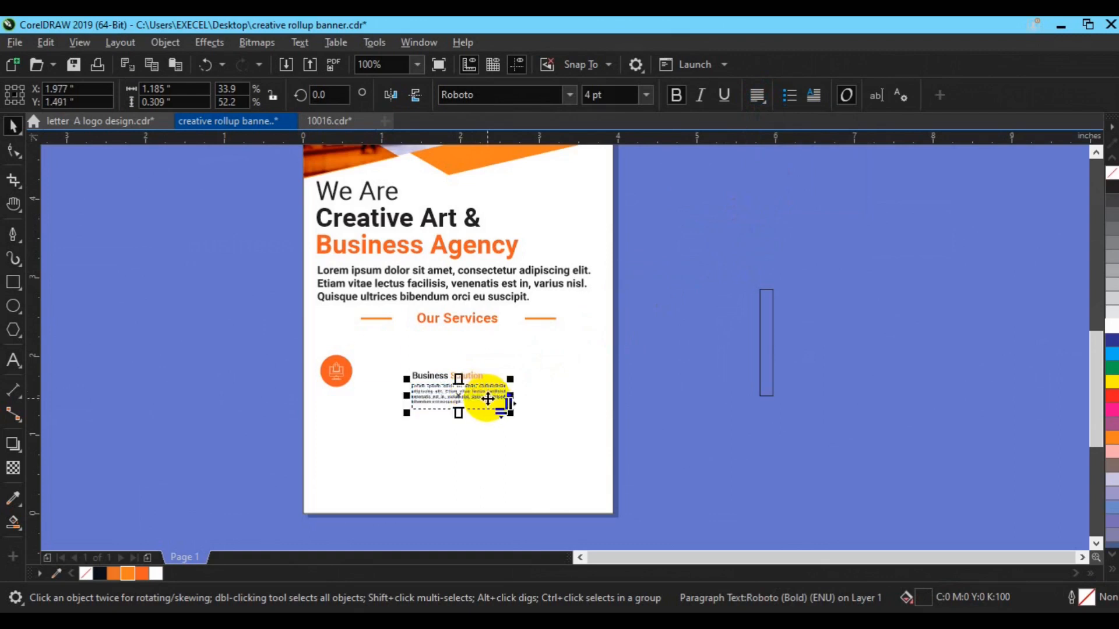
left_click_drag(601, 366, 371, 446)
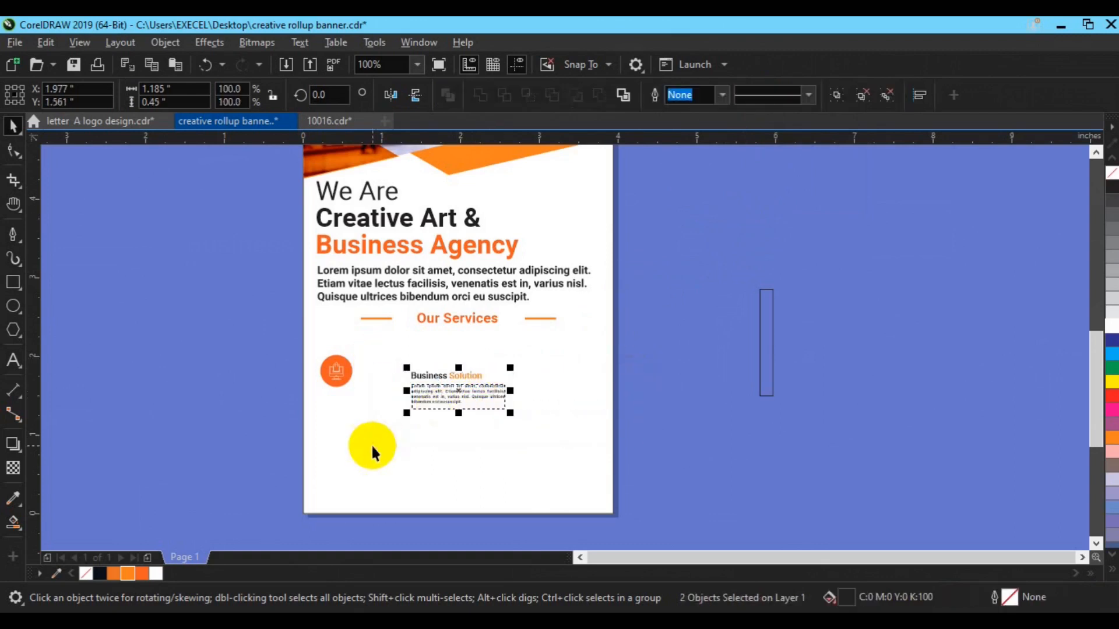
key("ctrl+g")
Centre the text group beside the orange icon and group them into one service item.
left_click_drag(444, 387, 395, 371)
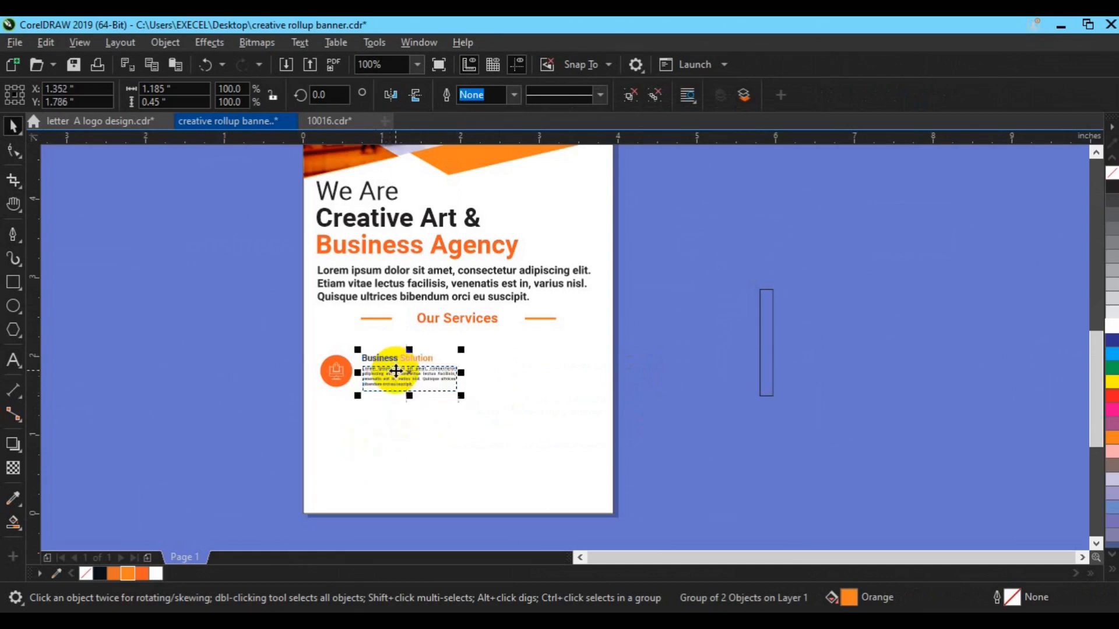
left_click(343, 372, "shift")
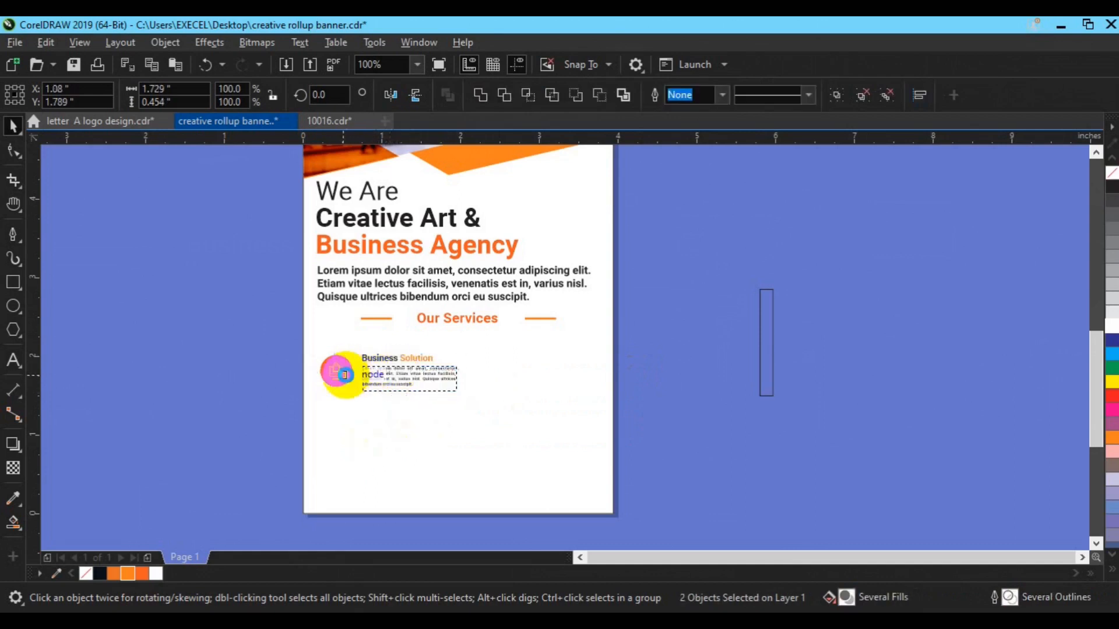
key("e")
key("ctrl+g")
mouse_move(387, 369)
left_mouse_down()
mouse_move(540, 378)
mouse_move(535, 429)
mouse_move(535, 374)
left_mouse_up()
Drop a copy of the service item in the right column and ungroup its parts.
right_click(535, 374)
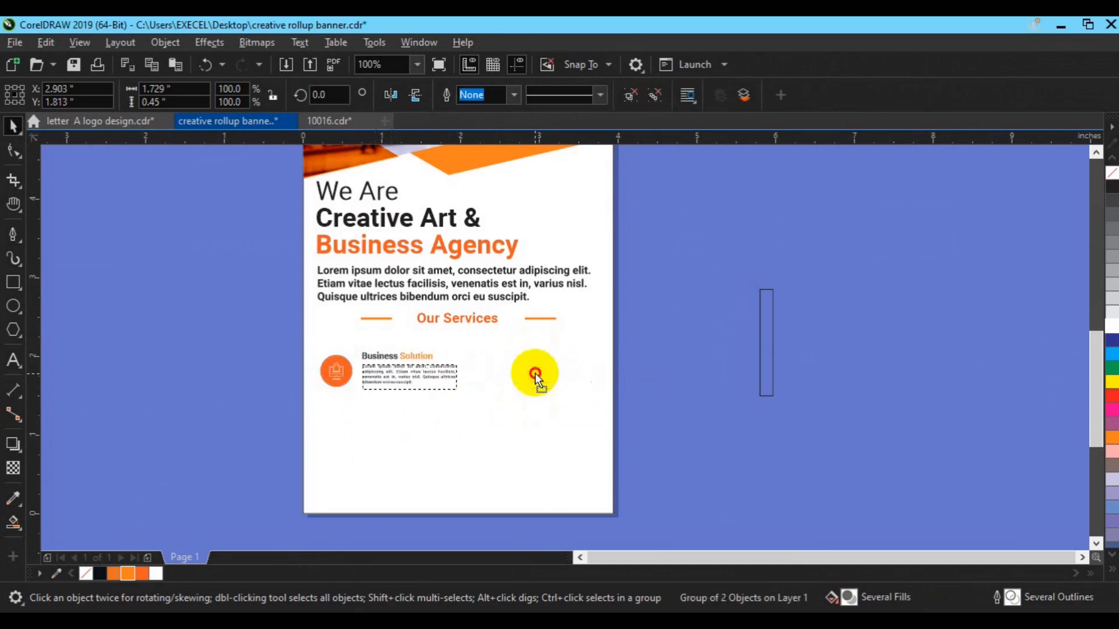
left_click(402, 376, "shift")
left_click(474, 369)
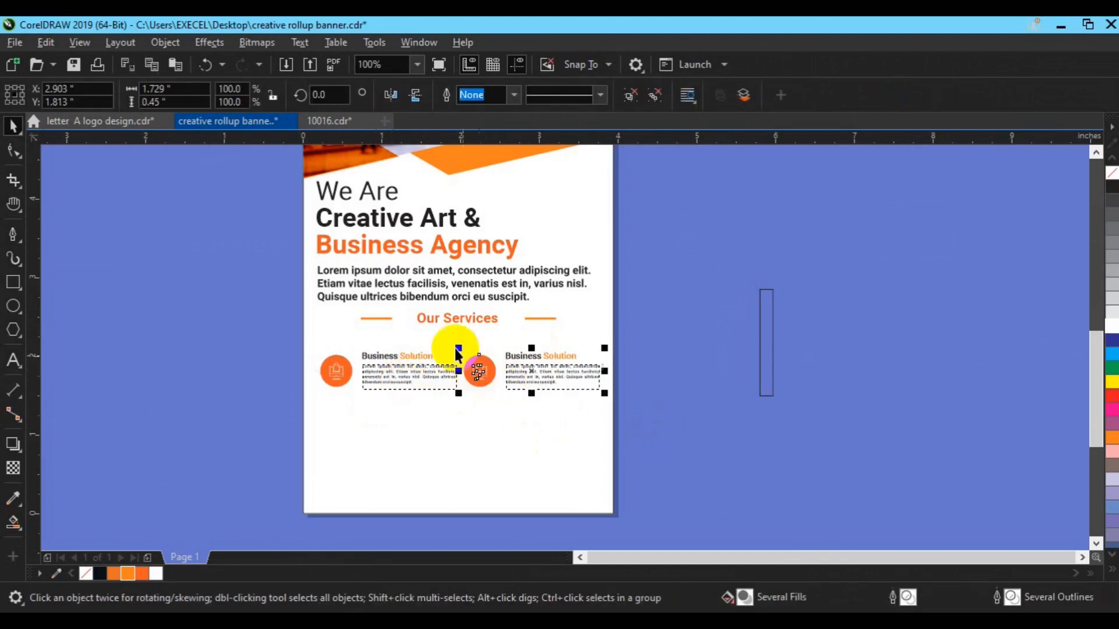
key("ctrl+u")
left_click(697, 300)
left_click(482, 376)
key("ctrl+u")
left_click(675, 236)
left_click(479, 386)
Group the two service items into a row and copy the row below it.
left_click_drag(257, 336, 624, 429)
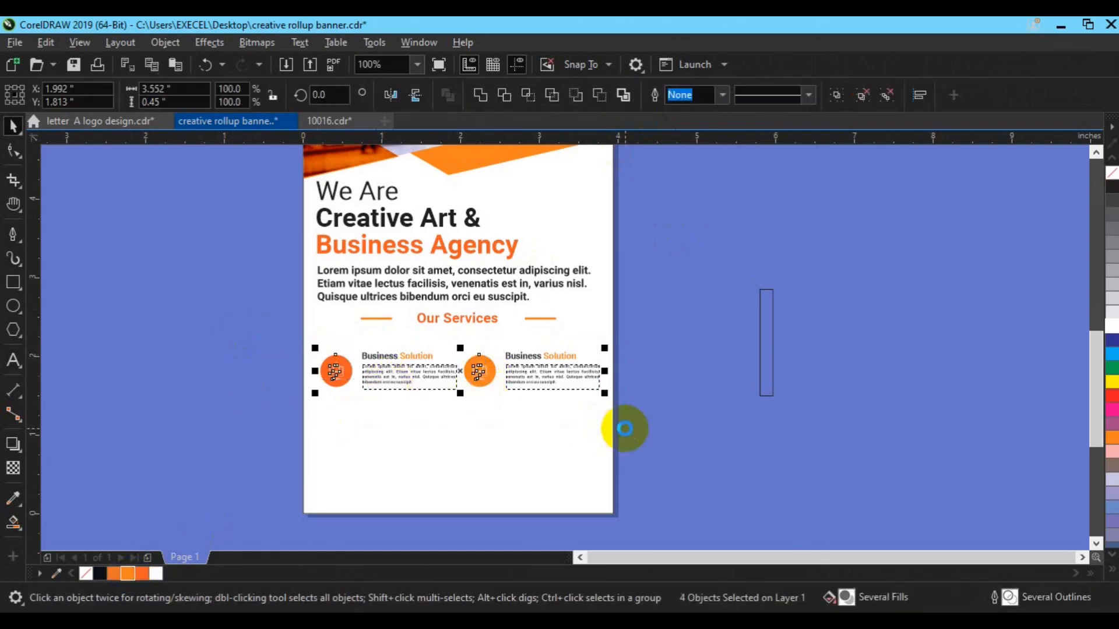
key("ctrl+g")
left_click_drag(519, 377, 520, 421)
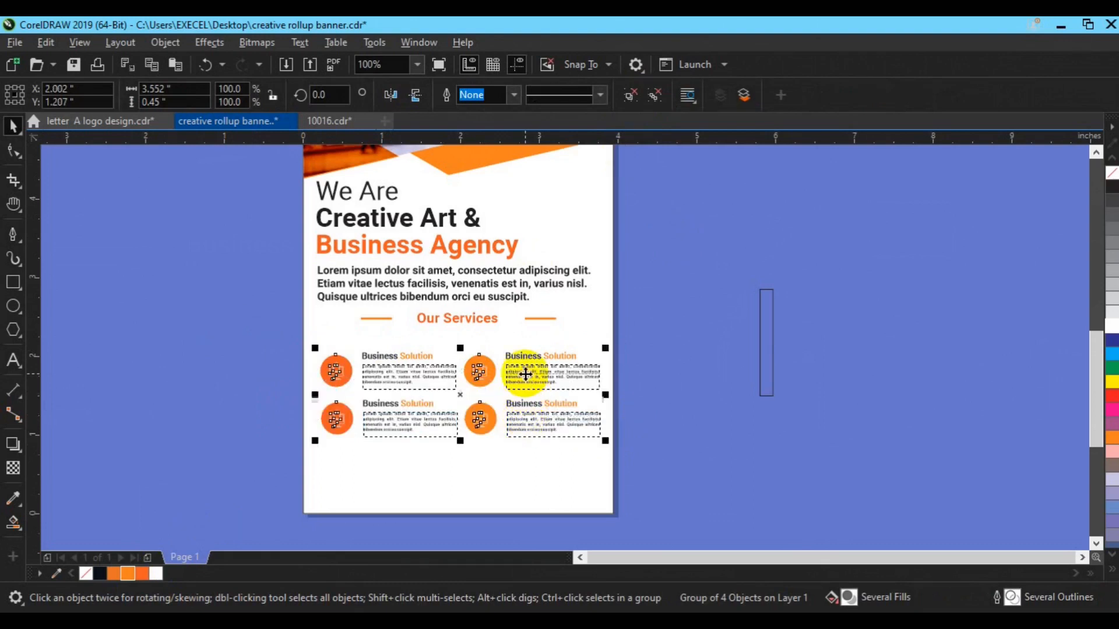
left_click(537, 452)
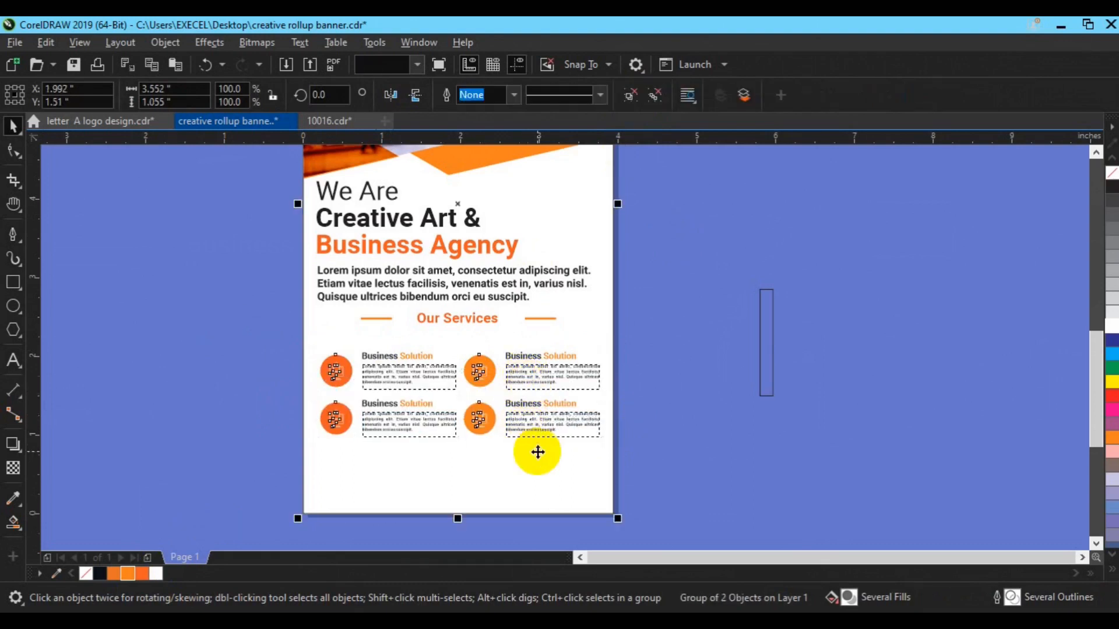
Fully ungroup the services grid, then regroup all four icons and text blocks as one block.
left_click(698, 442)
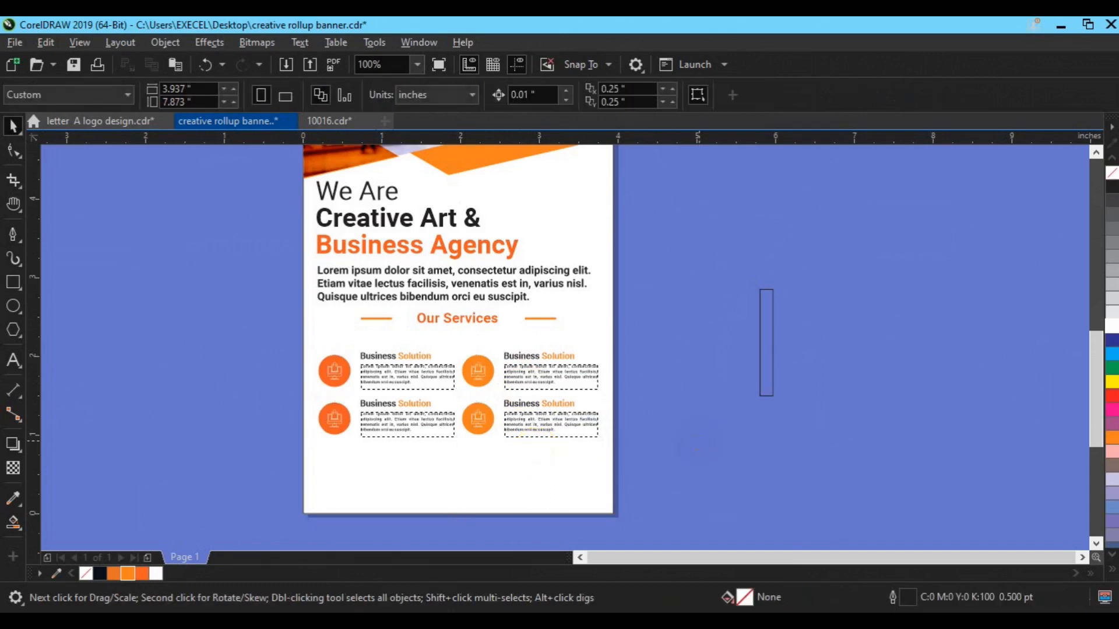
left_click(333, 429)
left_click(650, 104)
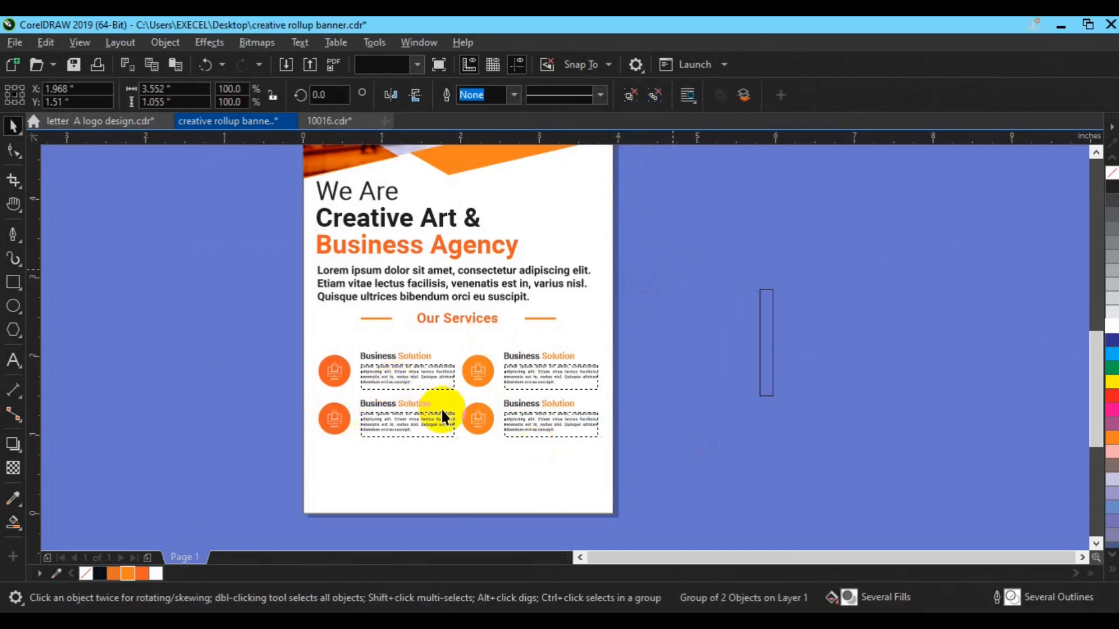
left_click(332, 417)
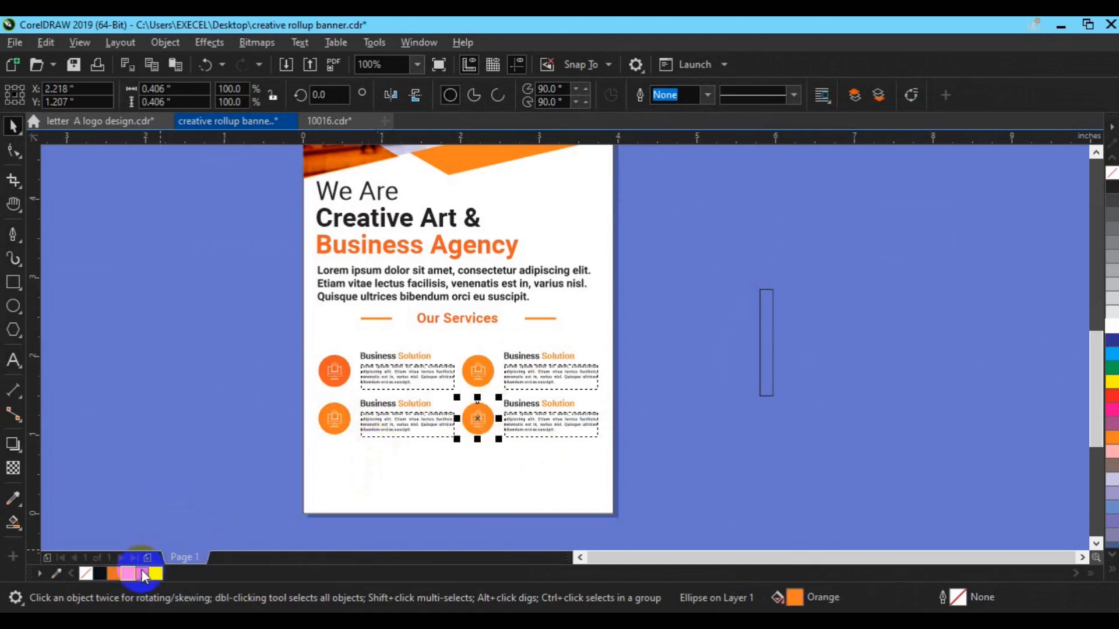
left_click_drag(222, 332, 610, 449)
key("ctrl+g")
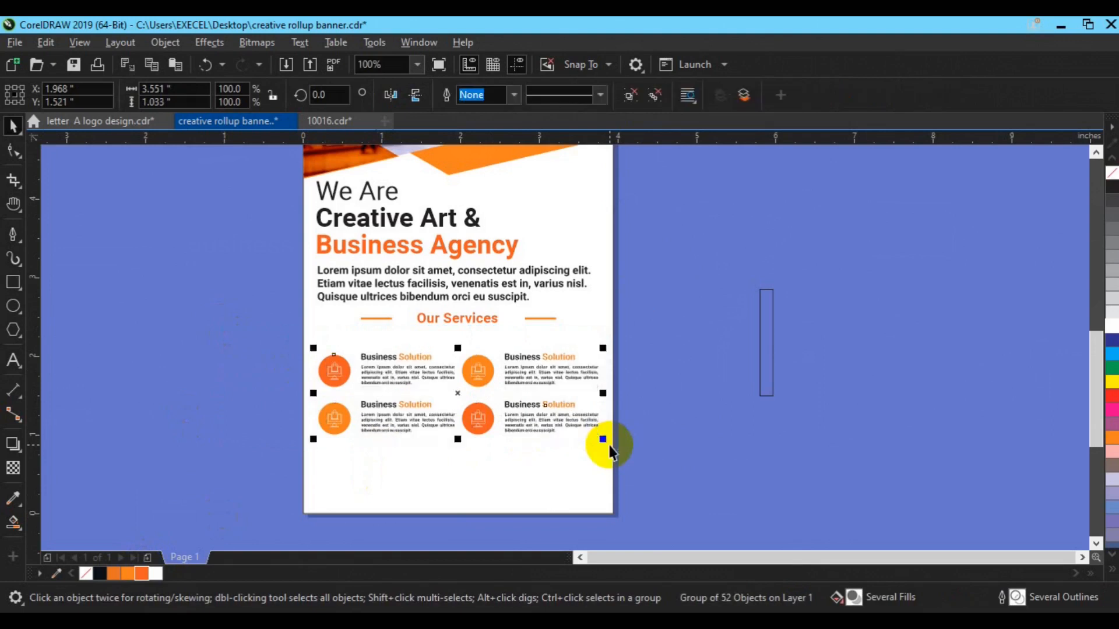
left_click(582, 466, "shift")
left_click(767, 380)
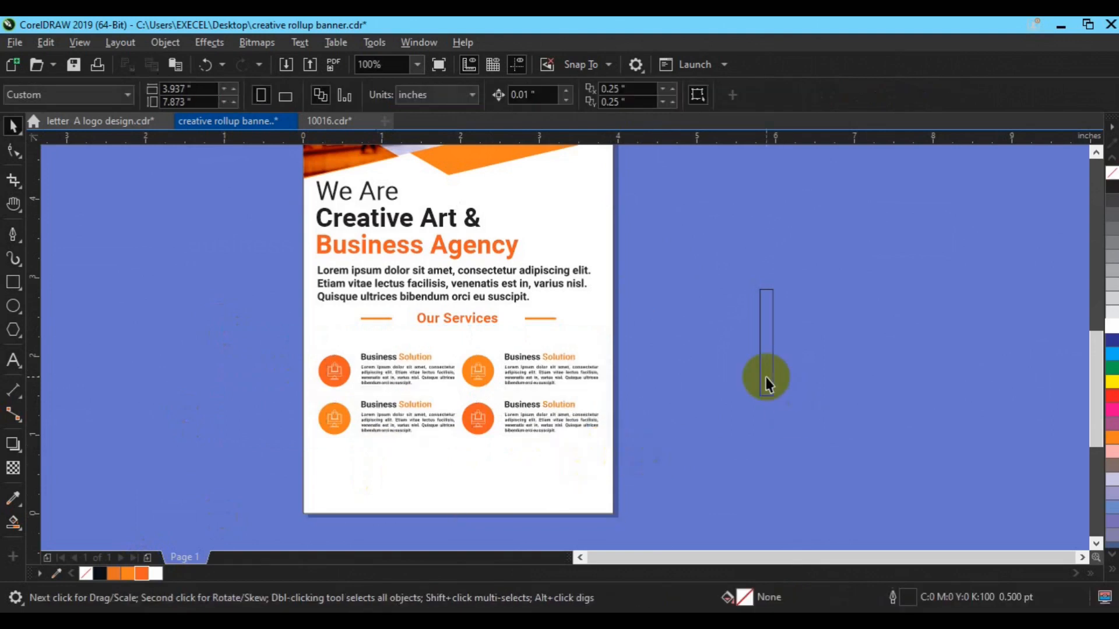
Move the thin bar to the page's left edge, lengthen it, and group Our Services with the grid.
left_click_drag(766, 379, 312, 410)
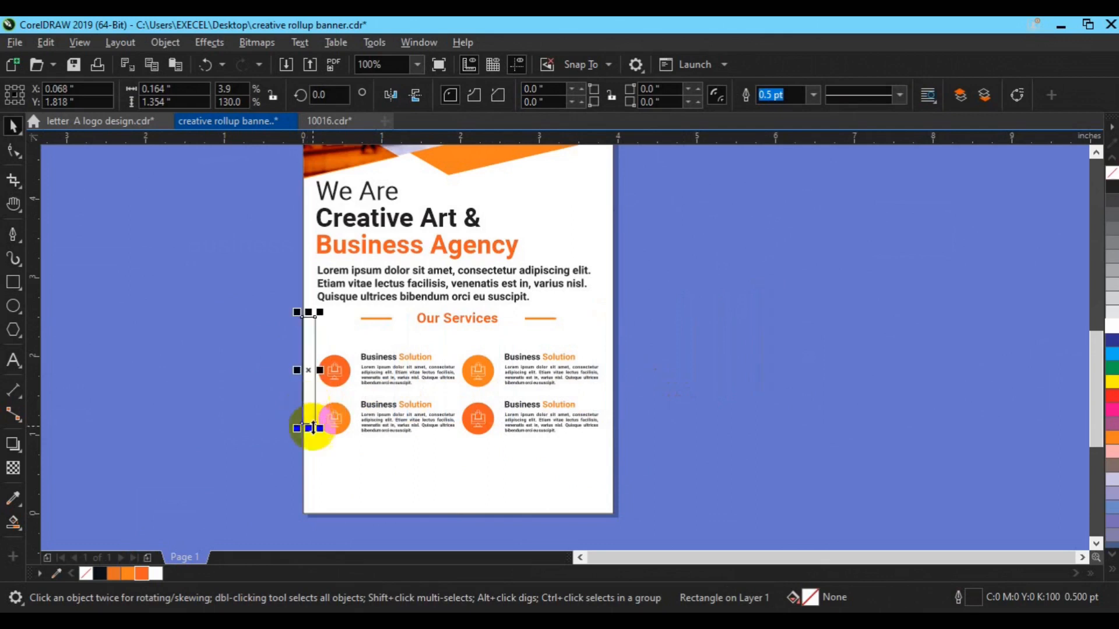
left_click_drag(309, 429, 309, 440)
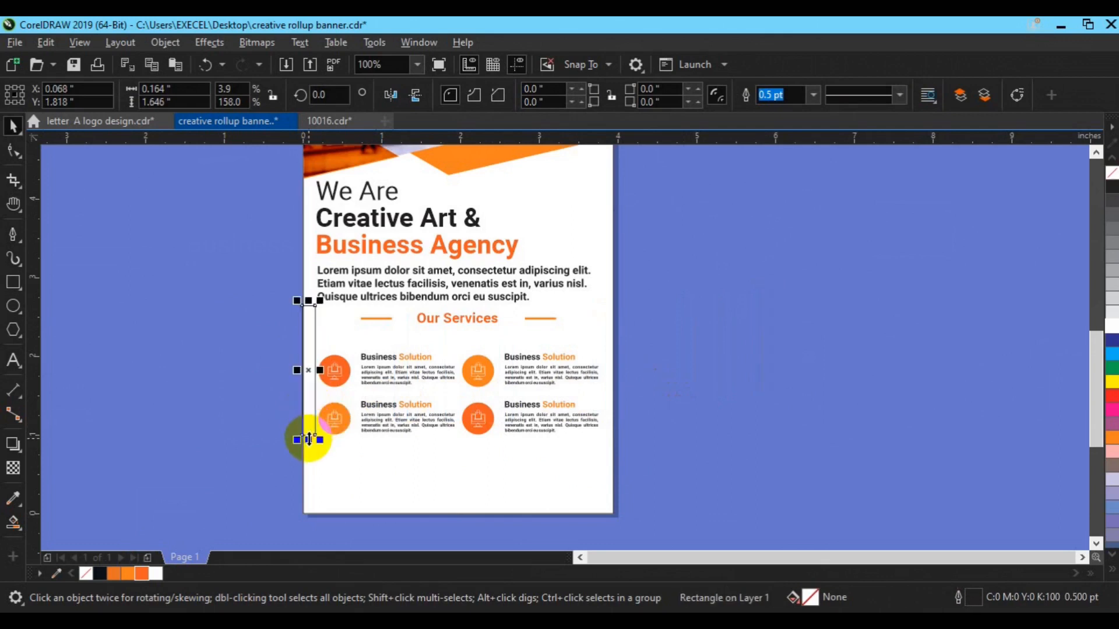
left_click(444, 327)
left_click(420, 369, "shift")
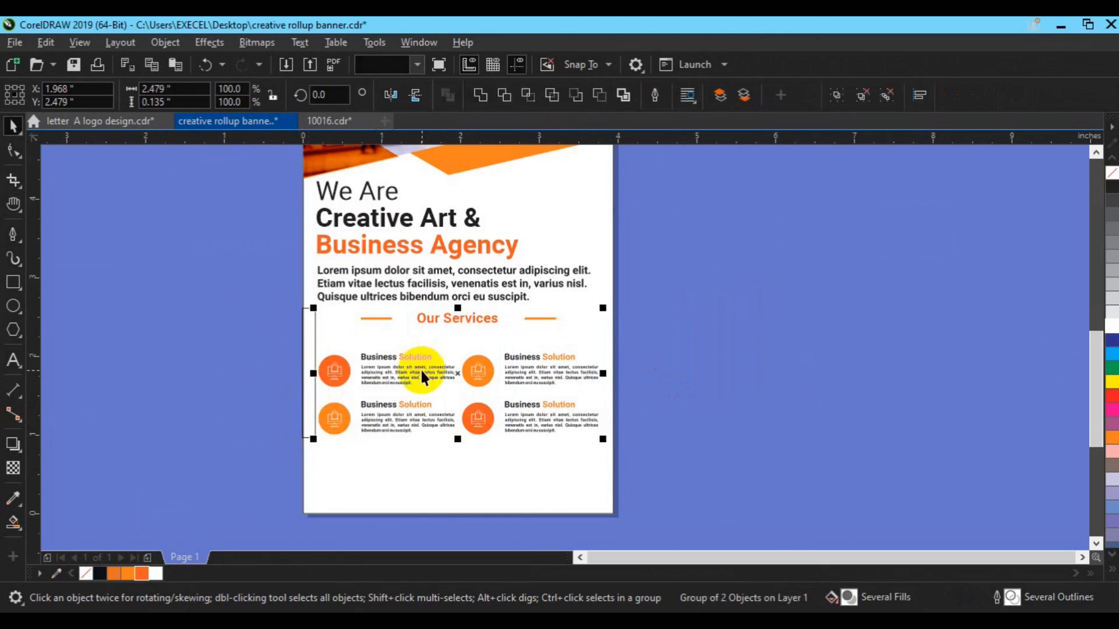
key("ctrl+g")
left_click(308, 424, "shift")
Nudge the services group and the left bar down slightly.
left_click(367, 466)
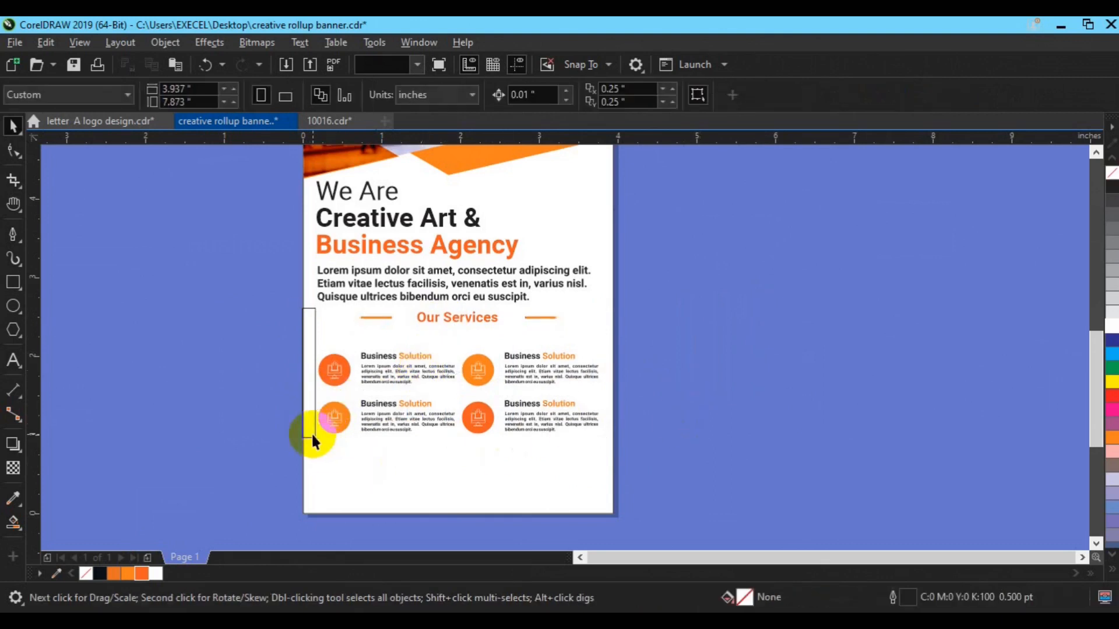
left_click(313, 437)
left_click(358, 424)
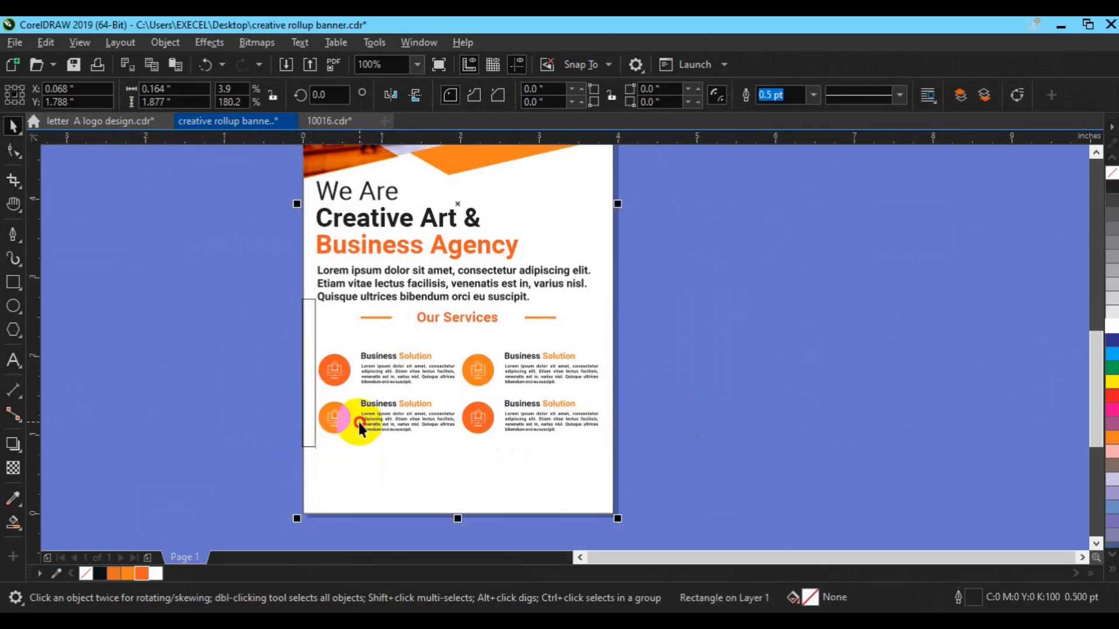
left_click(382, 420, "shift")
left_click(309, 454, "shift")
left_click(307, 447, "shift")
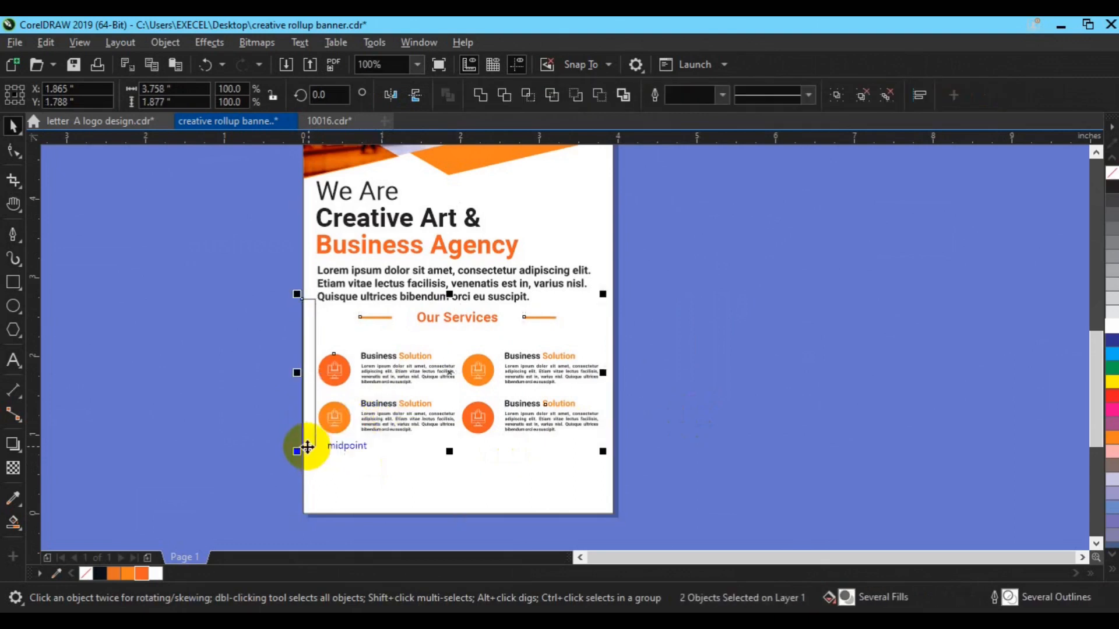
key("Down")
key("Down")
key("Down")
key("Down")
key("Down")
key("Down")
key("Down")
key("Down")
key("Down")
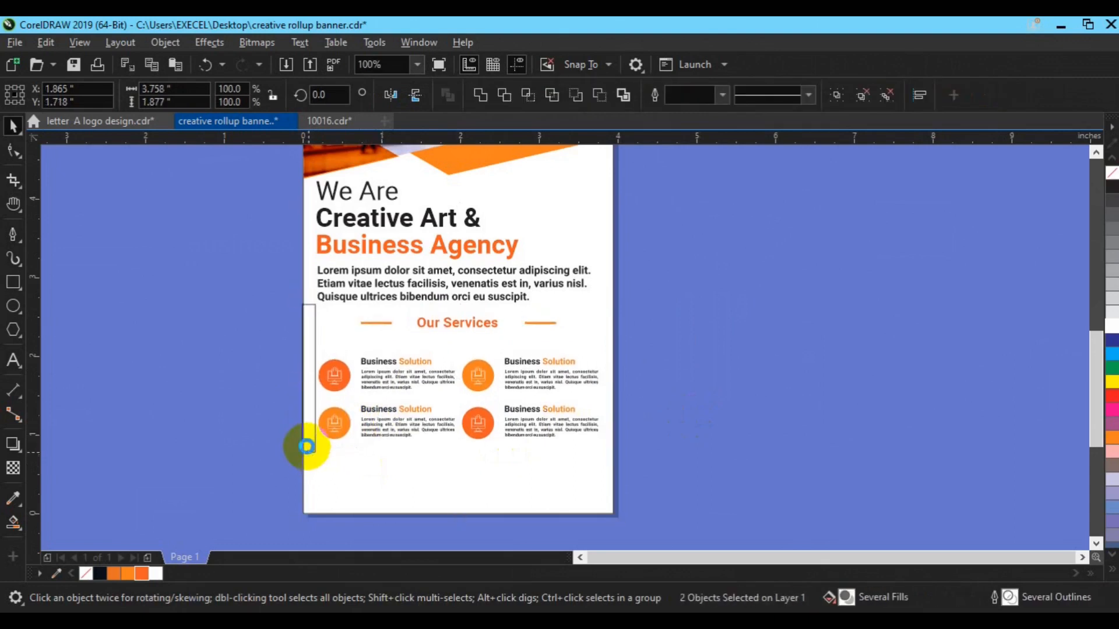
Duplicate the thin bar and rotate the copy 90°.
left_click(307, 375)
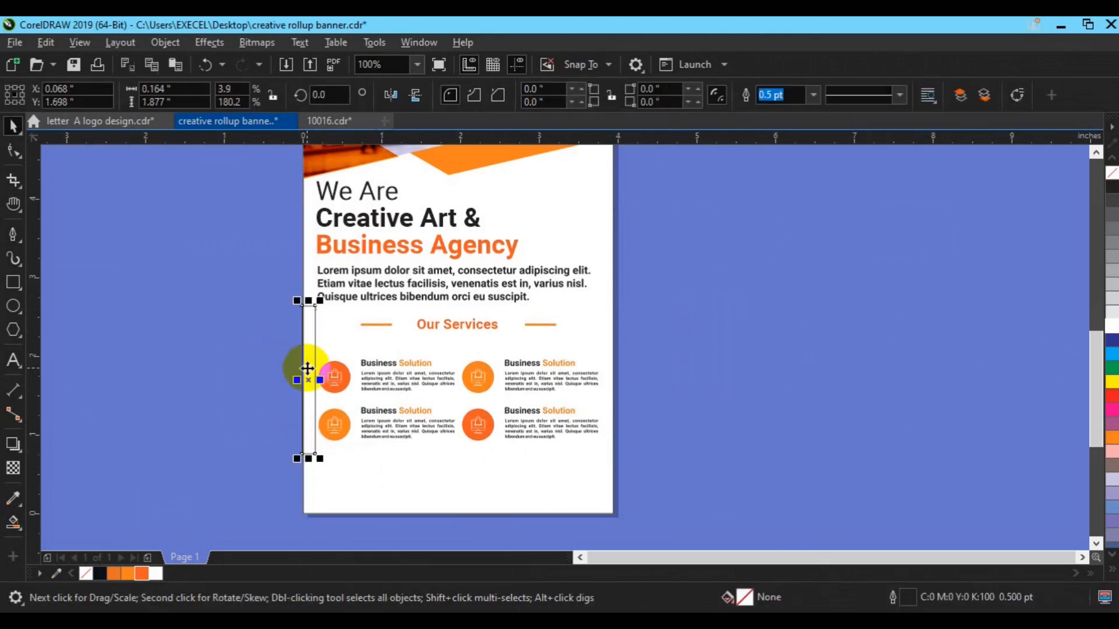
key("ctrl+d")
left_click(331, 357)
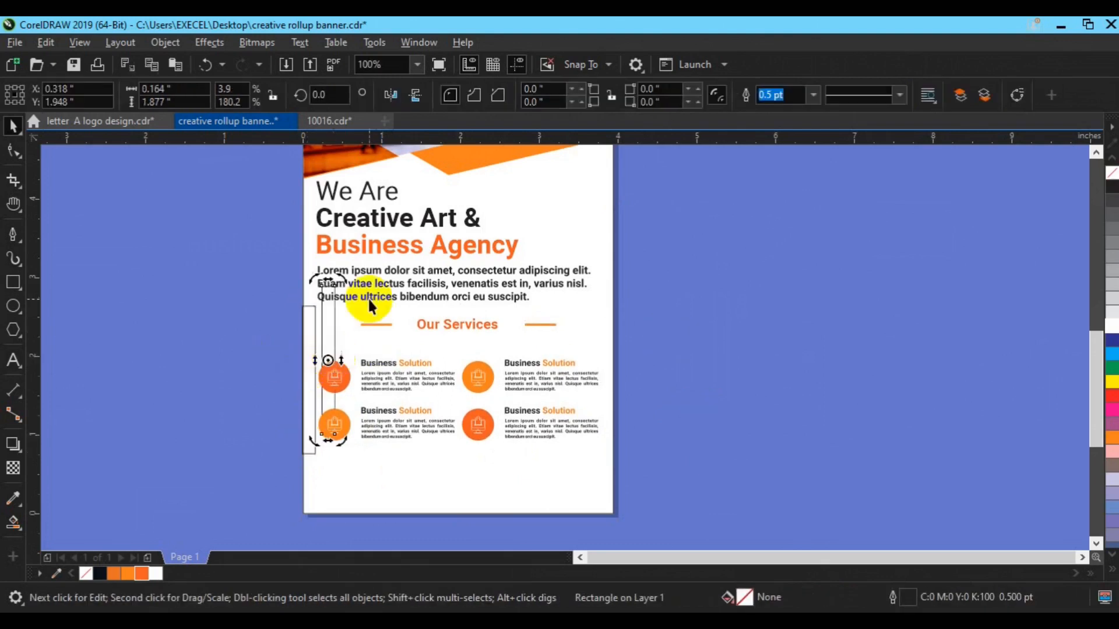
type("90")
key("Return")
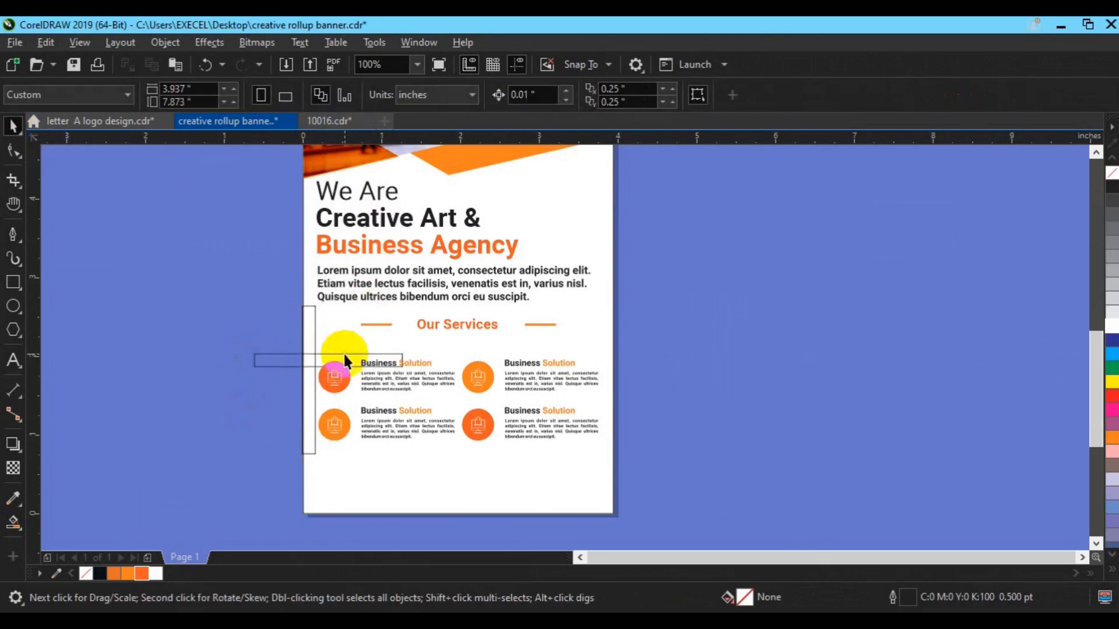
Move a horizontal helper rectangle to the vertical bar's top and copy it to the bottom.
left_click(345, 354)
left_click_drag(345, 353, 271, 310)
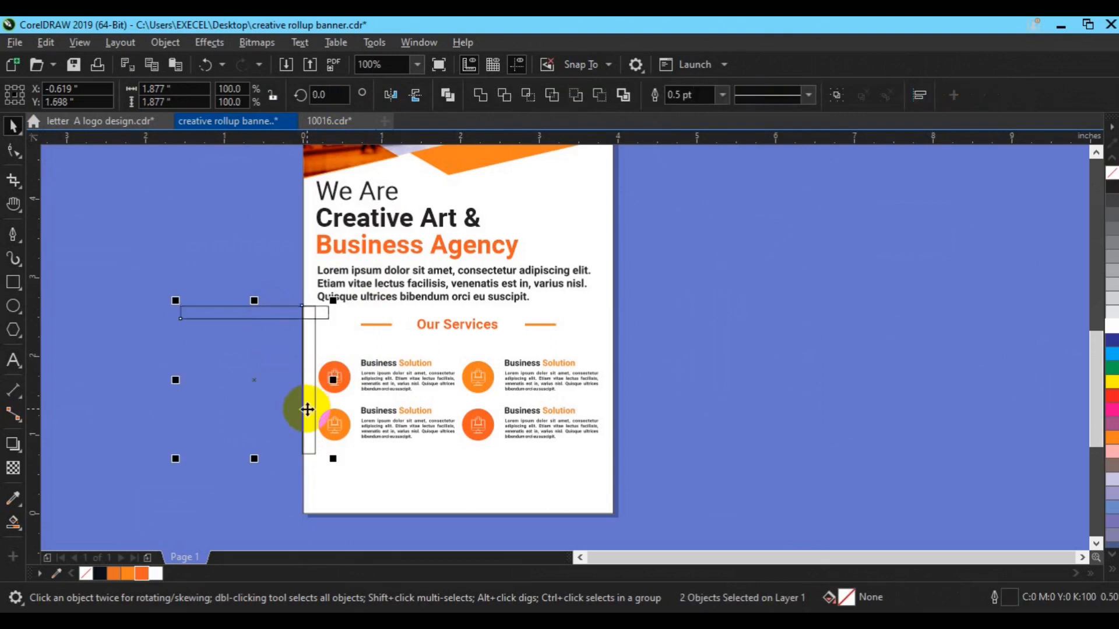
left_click(140, 373)
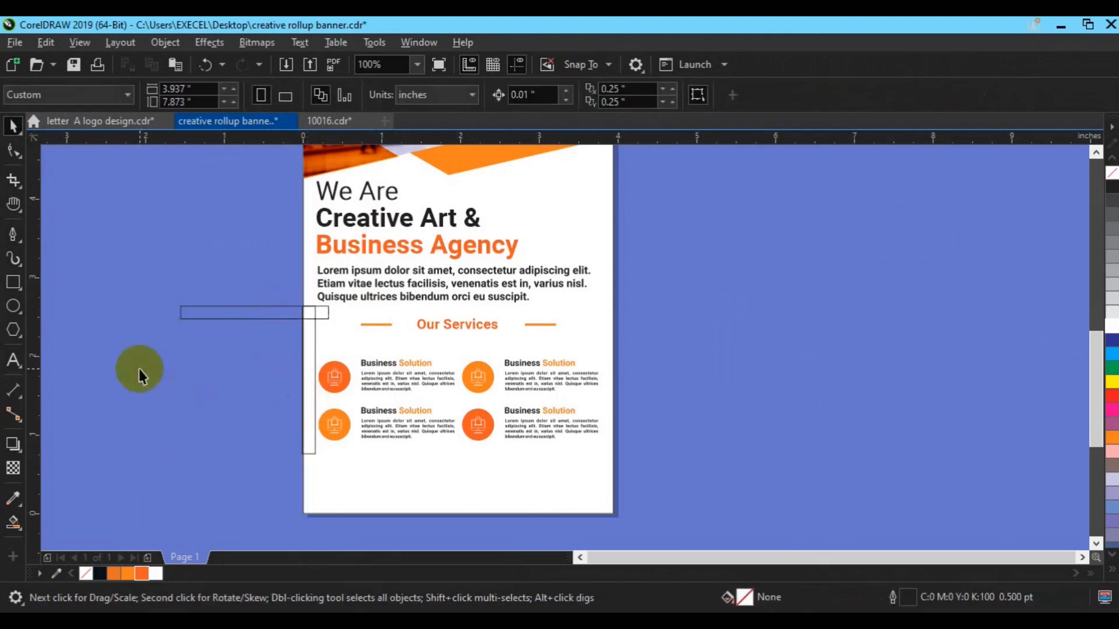
left_click(190, 319)
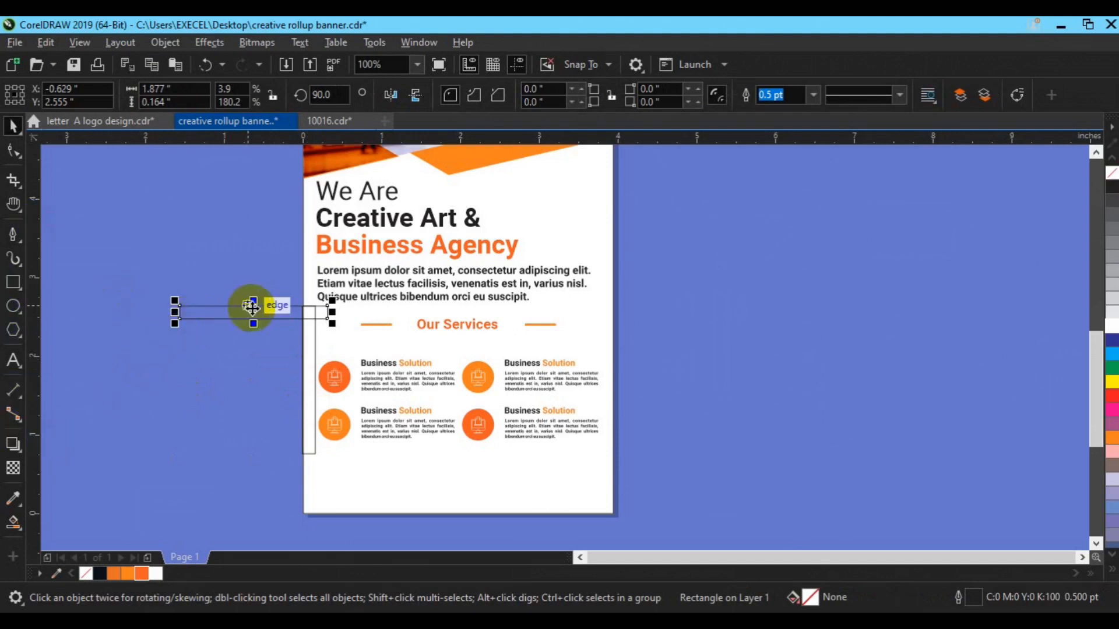
left_click_drag(252, 307, 251, 448)
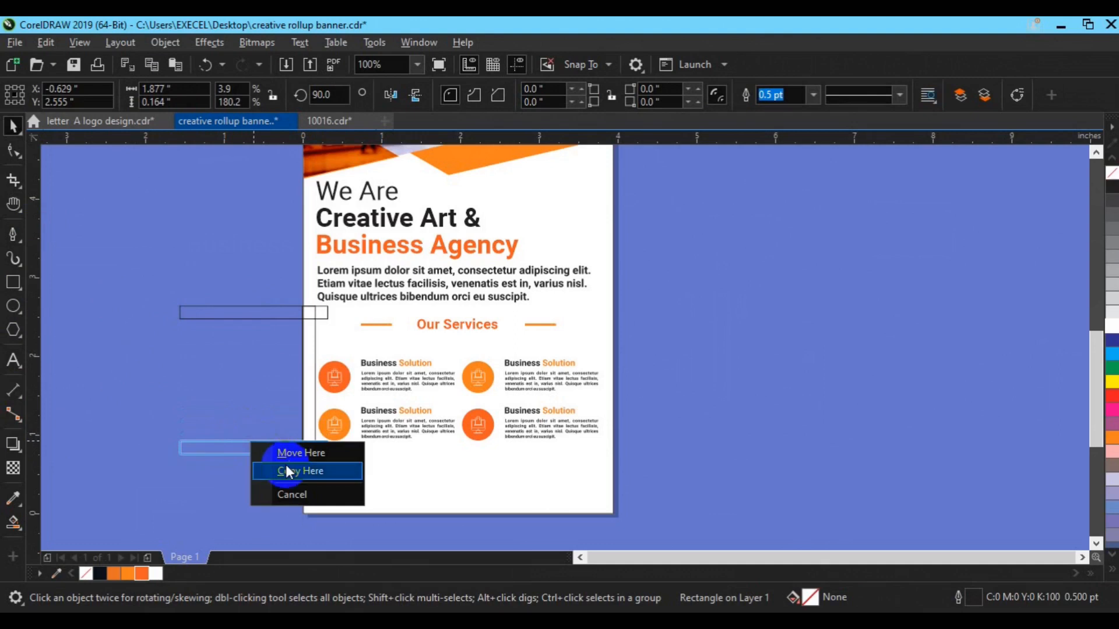
left_click(287, 472)
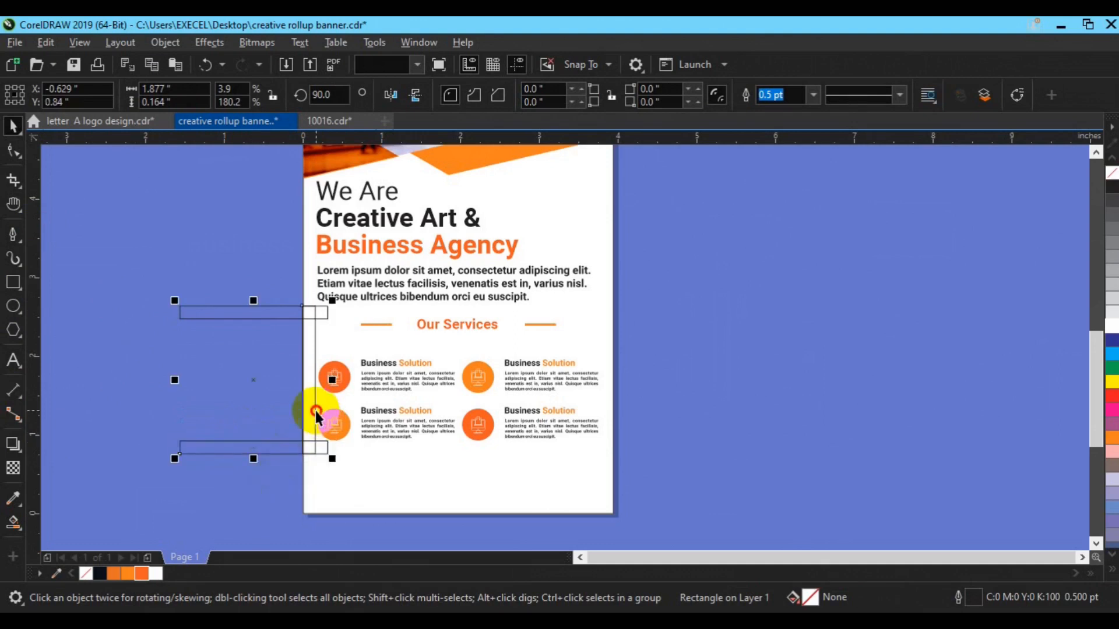
left_click(316, 411, "shift")
left_click(182, 445)
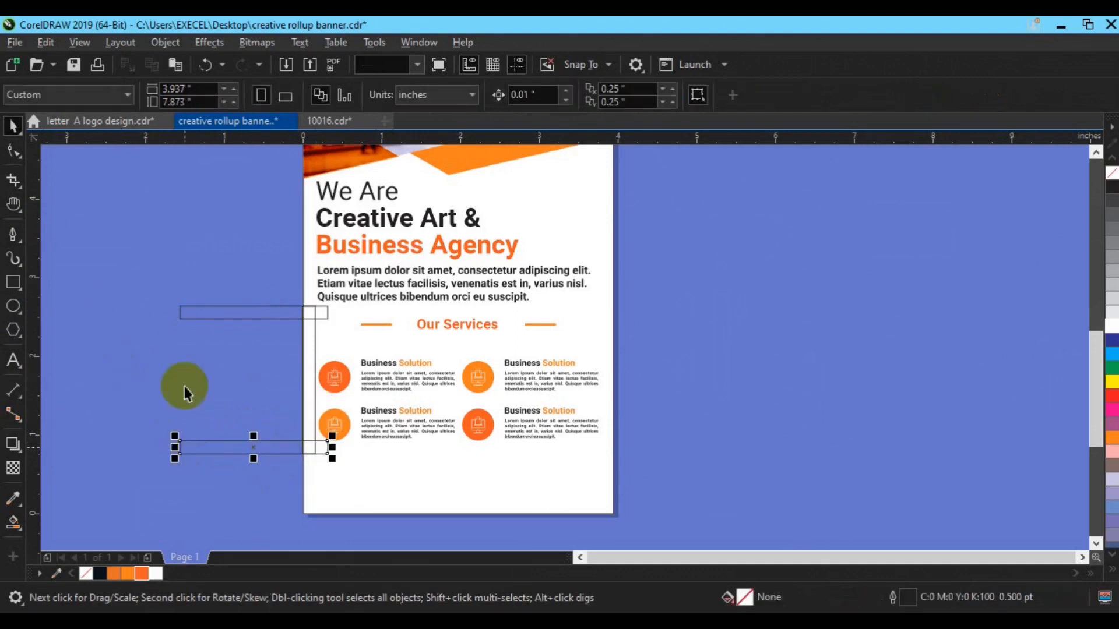
left_click(188, 312, "shift")
left_click(118, 333)
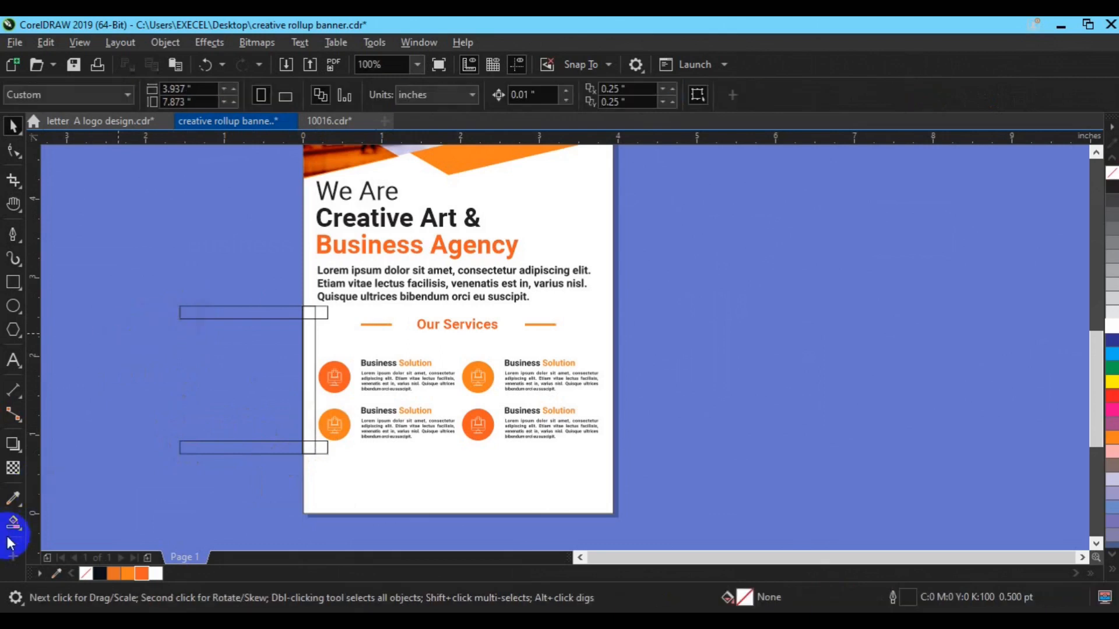
left_click(16, 532)
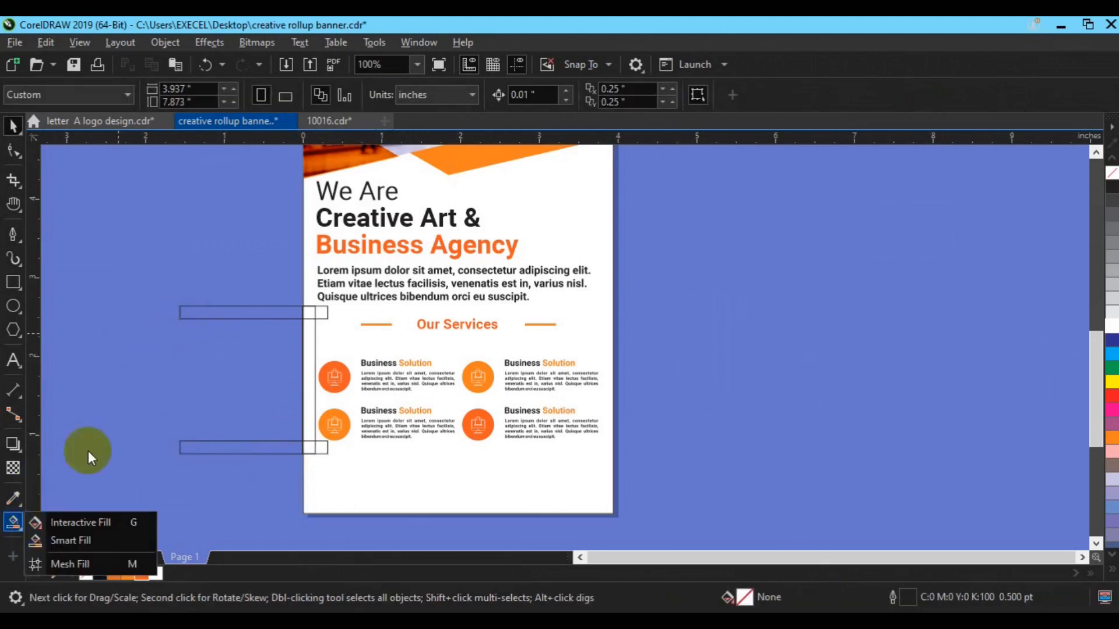
Stretch the three outline rectangles taller, group them, and nudge them down with Our Services.
left_click_drag(158, 281, 347, 467)
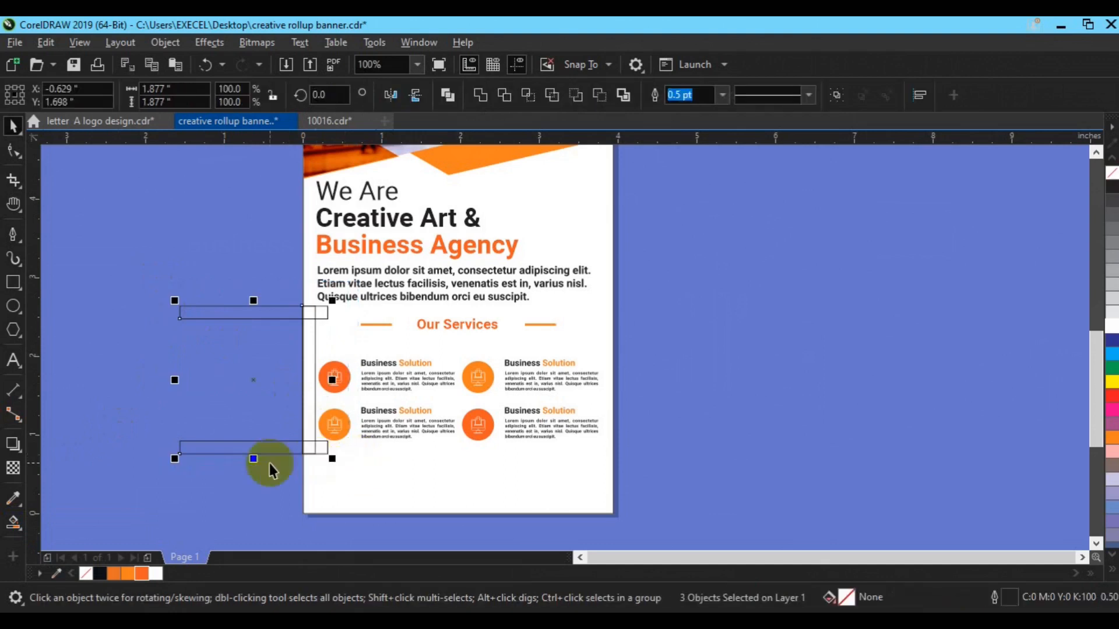
left_click_drag(256, 460, 257, 469)
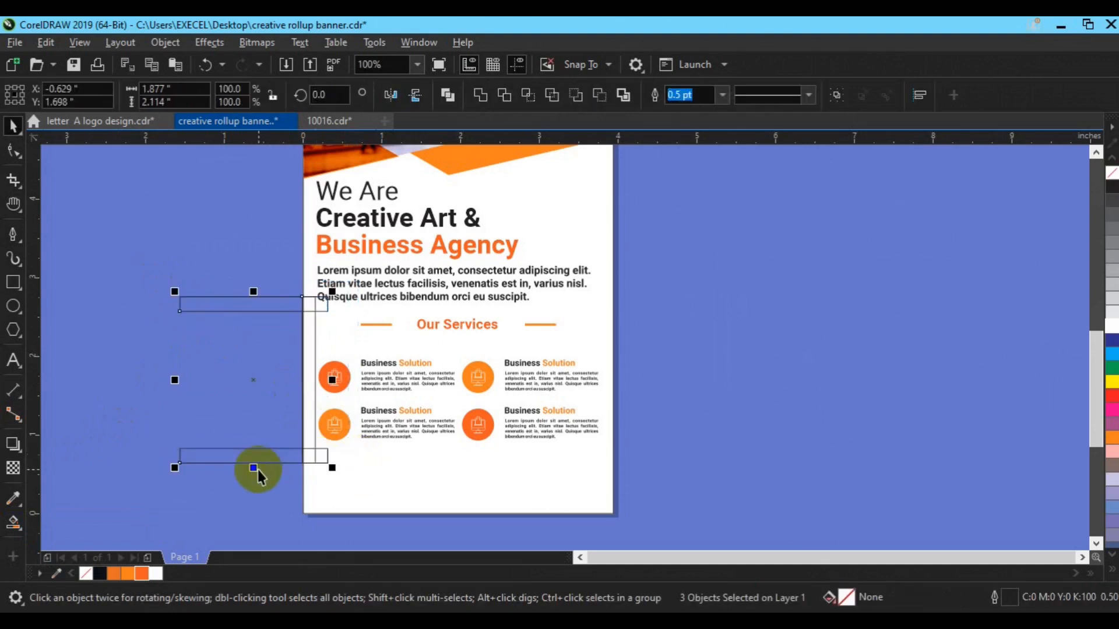
key("ctrl+g")
left_click(390, 431, "shift")
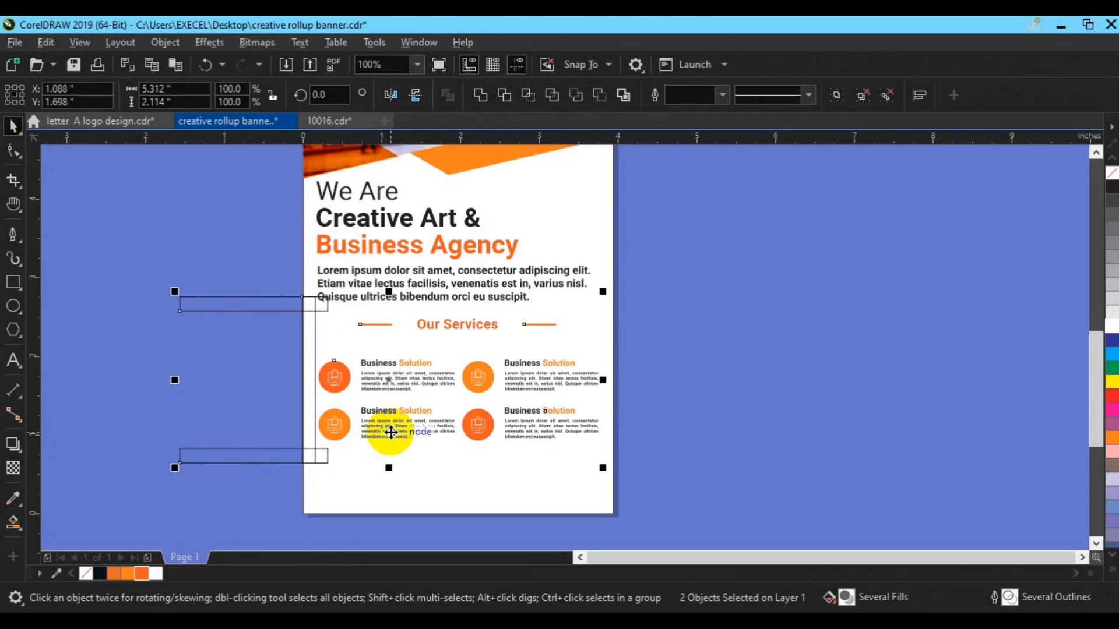
key("Down")
key("Down")
key("Down")
key("Down")
key("Down")
key("Down")
key("Down")
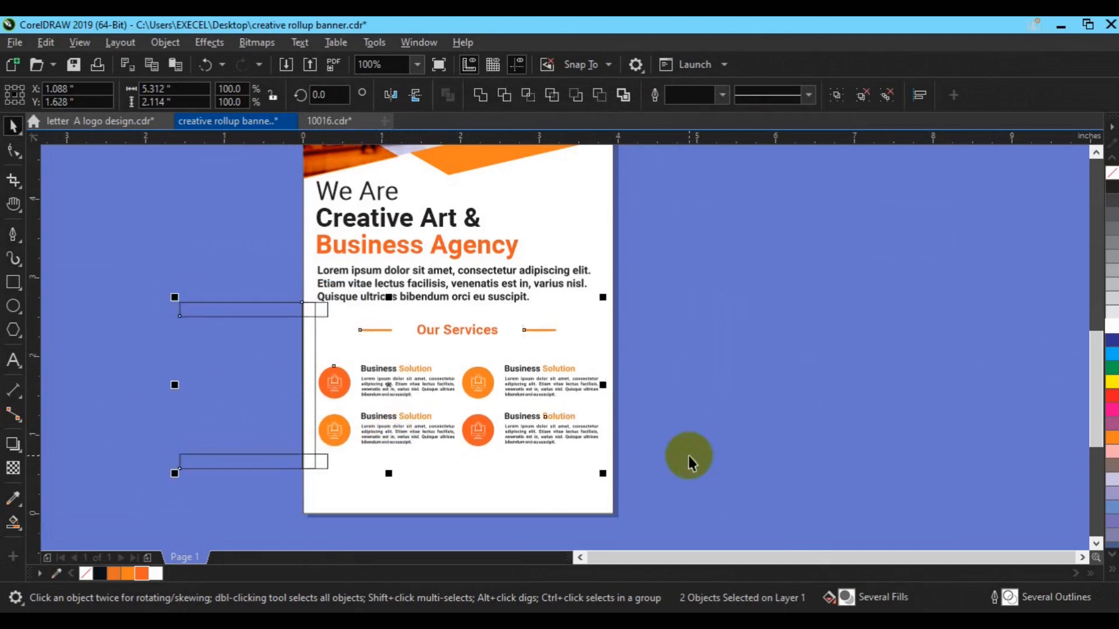
key("Escape")
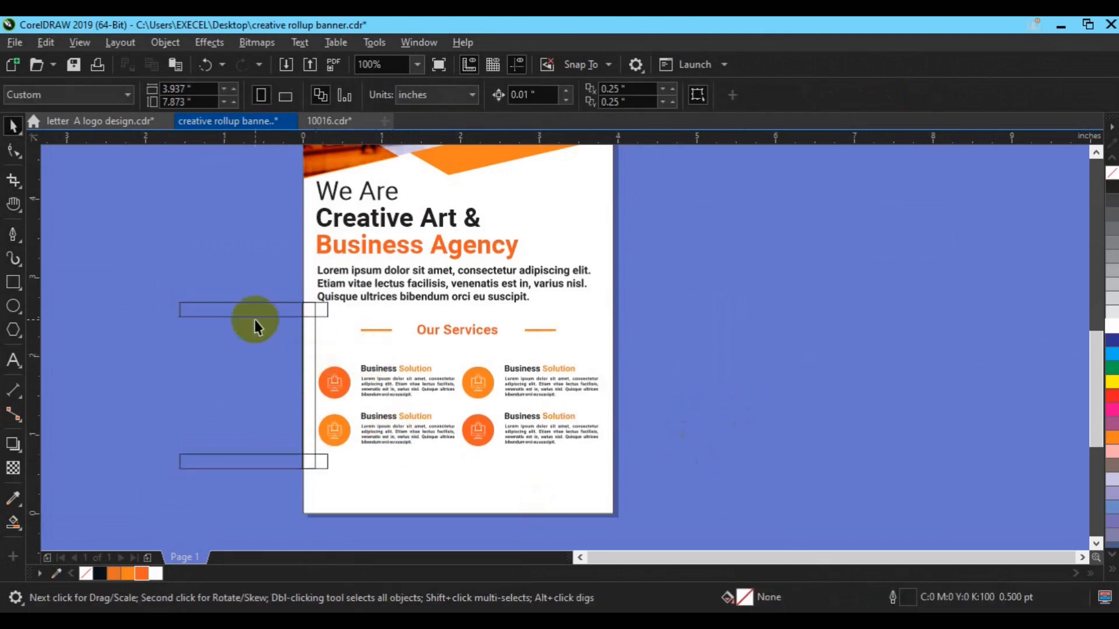
Delete the grouped helper rectangles.
left_click(251, 319)
key("Delete")
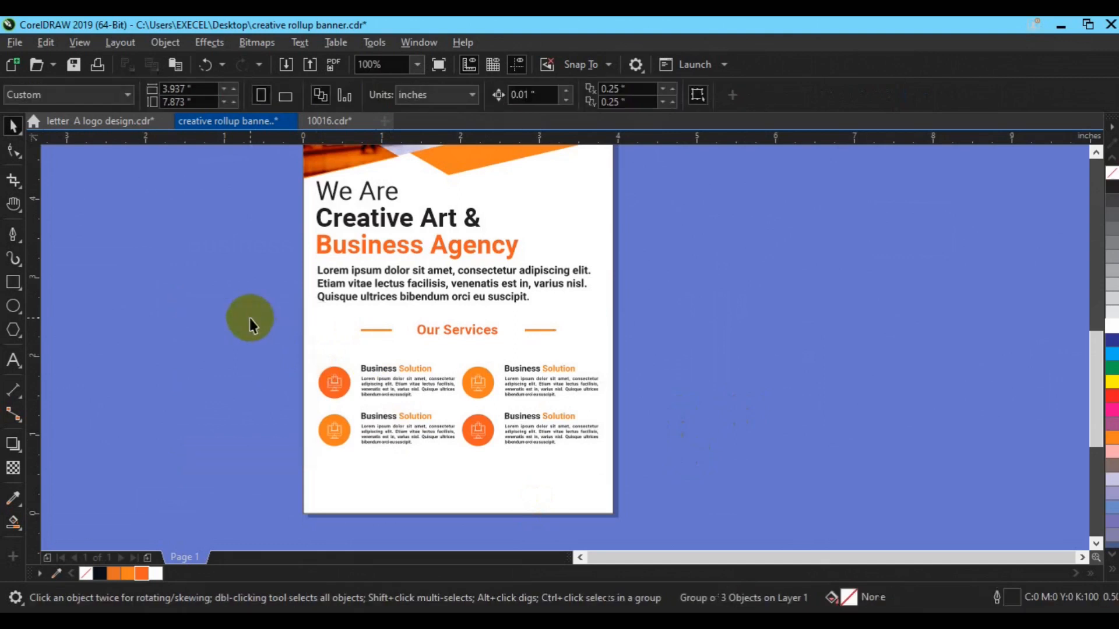
left_click(13, 284)
Draw a thin rectangle on the left edge, Smart Fill it black, and delete the leftover outline.
left_click_drag(306, 318, 309, 482)
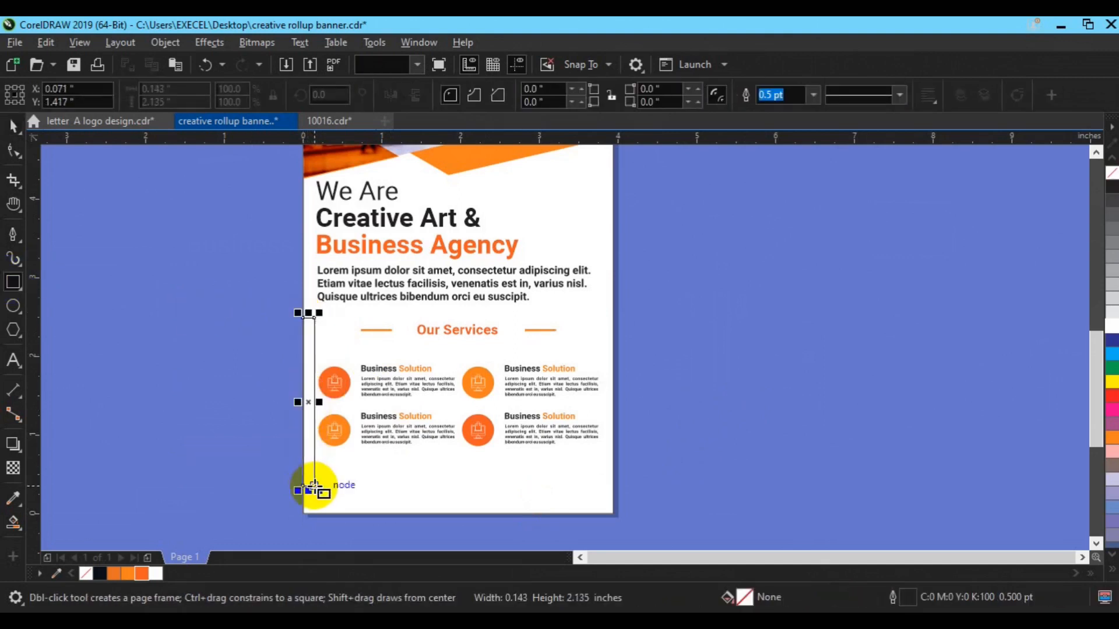
key("space")
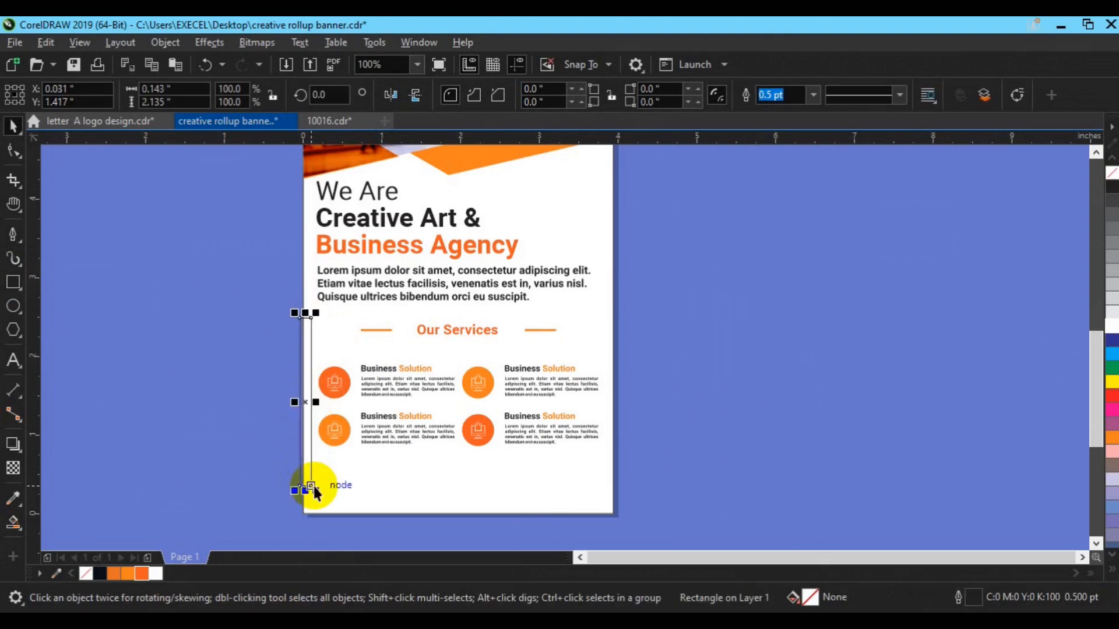
left_click(12, 520)
left_click(295, 448)
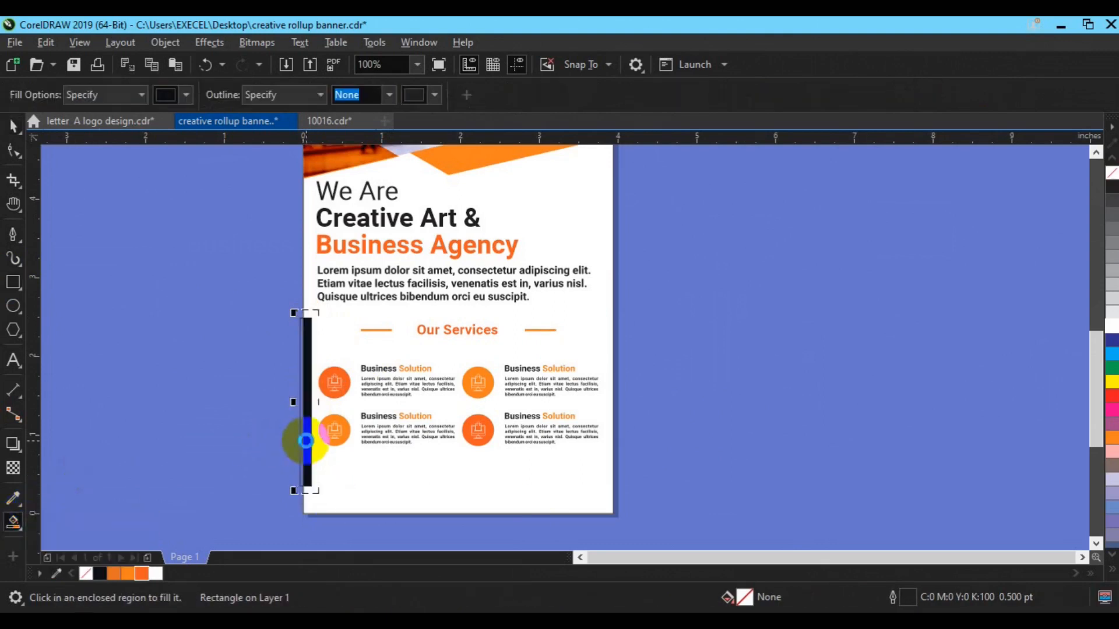
key("space")
left_click(303, 448)
left_click(303, 448)
left_click_drag(300, 437, 337, 437)
left_click(306, 437)
key("Delete")
Align the black bar to the page's left edge.
left_click(346, 400)
left_click(434, 475, "shift")
key("r")
key("l")
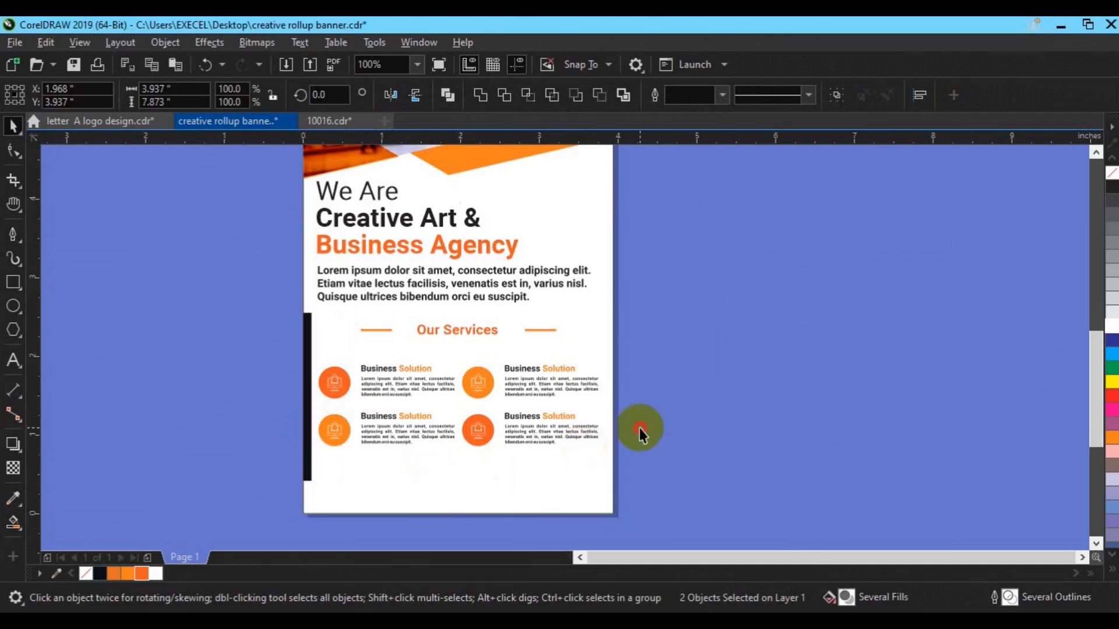
Nudge the bar and Our Services block into place, and draw a rectangle over the bar's top.
left_click(412, 430)
left_click(303, 466, "shift")
key("ctrl+g")
key("ctrl+z")
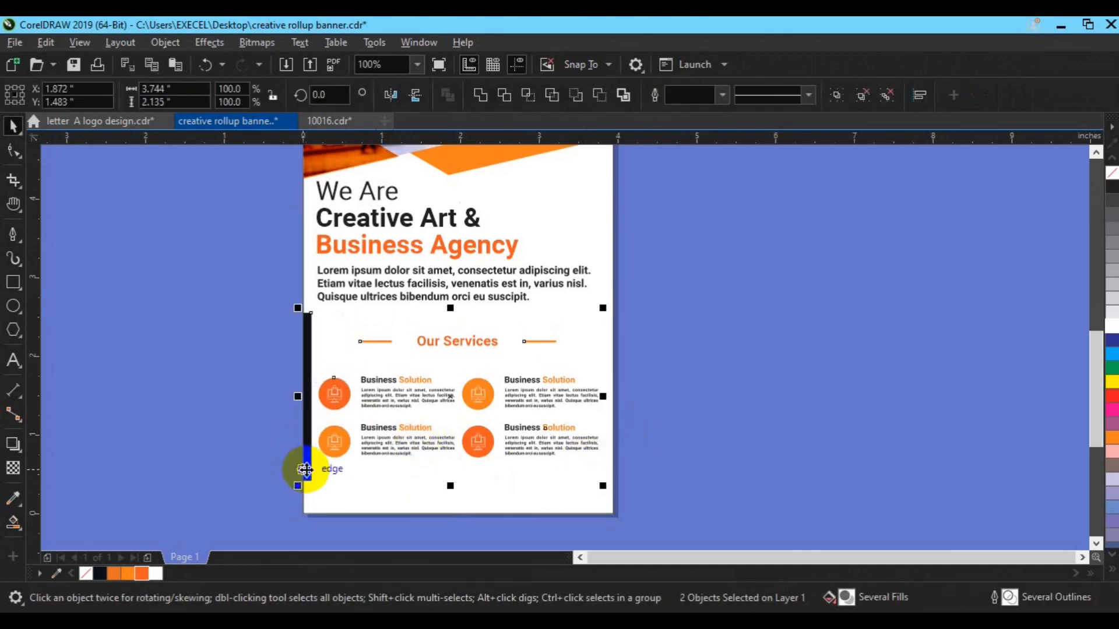
key("e")
left_click_drag(305, 469, 305, 467)
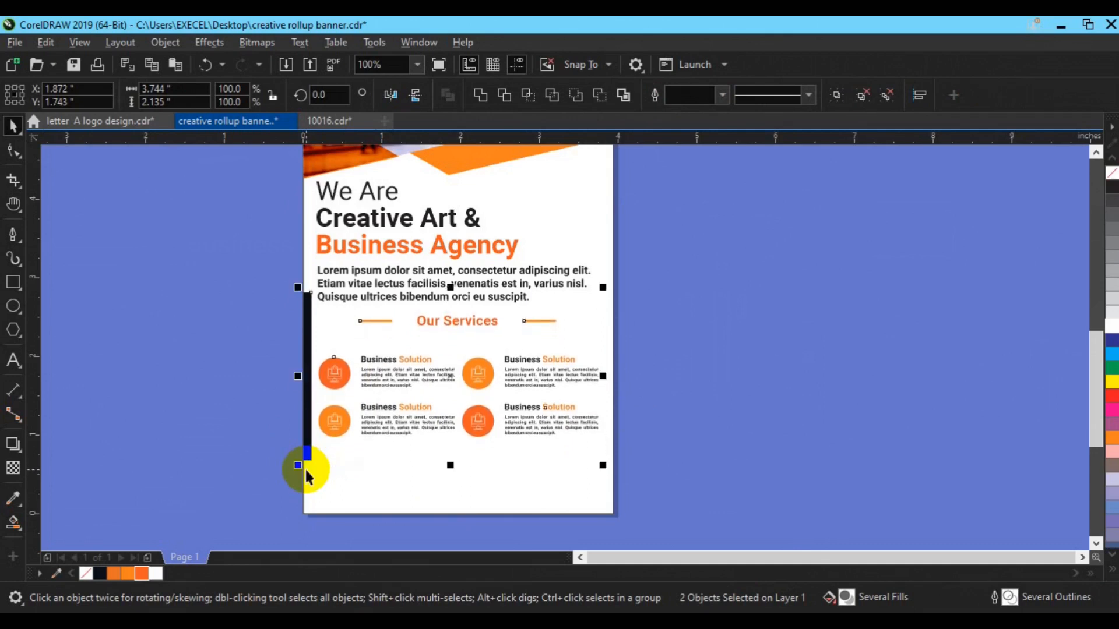
key("F6")
left_click_drag(254, 256, 364, 310)
Trim the black bar's top with the rectangle and delete the cutting rectangle.
key("space")
left_click(306, 387, "shift")
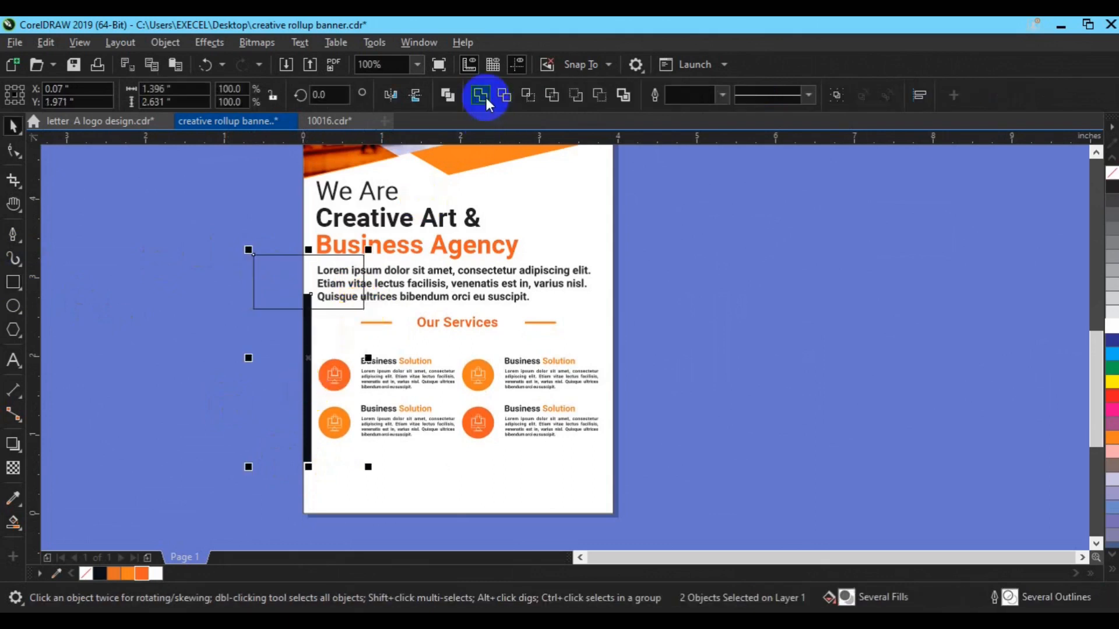
left_click(501, 97)
left_click(274, 294)
key("Delete")
left_click(304, 332)
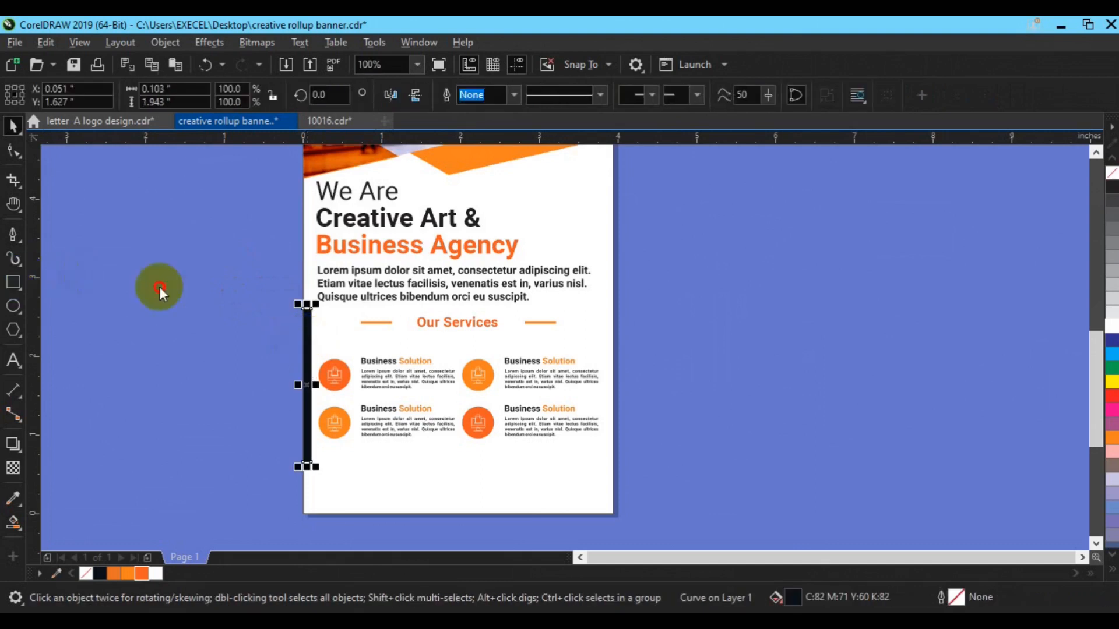
Intersect a small rectangle with the bar's top to split off a 0.103 by 0.125 inch piece.
key("F6")
left_click_drag(284, 296, 322, 318)
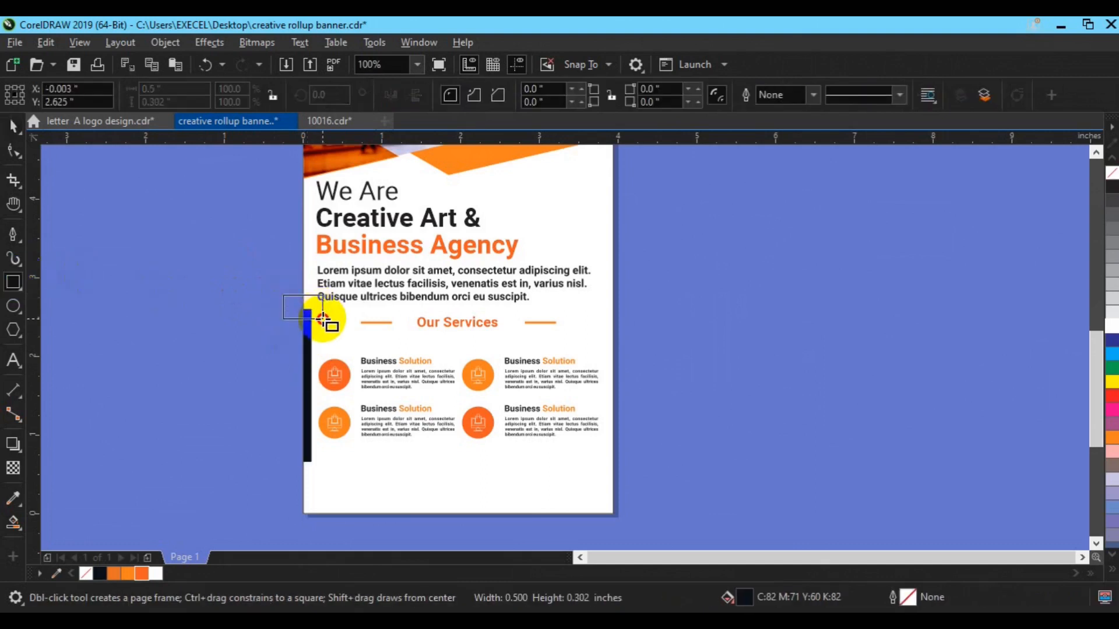
key("space")
left_click(306, 364, "shift")
left_click(528, 96)
left_click(305, 299)
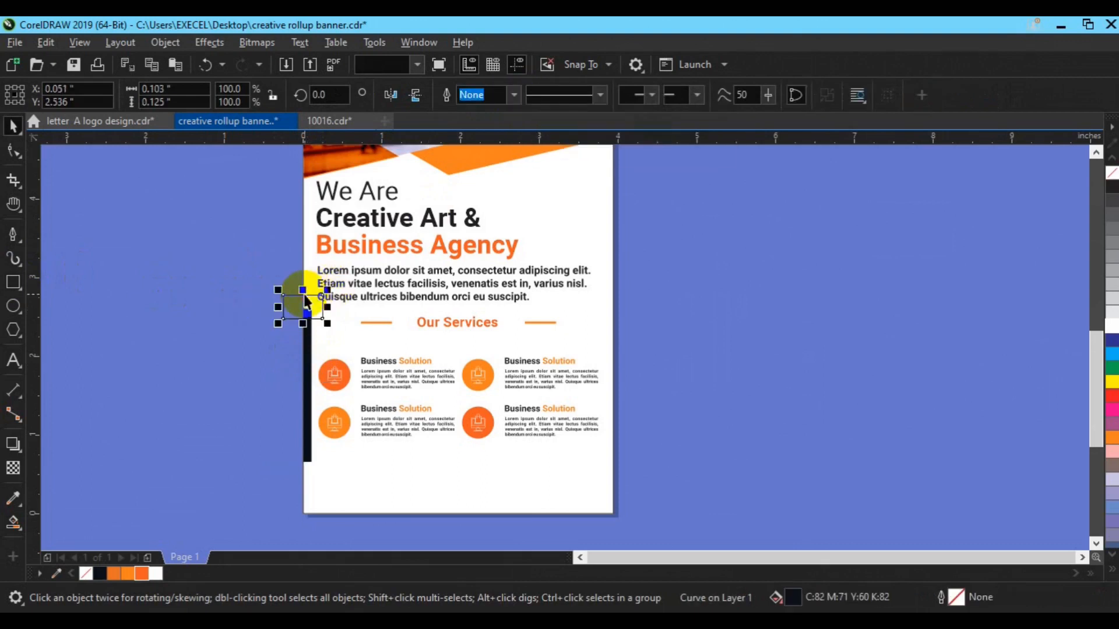
scroll(400, 387, "up", 2)
left_click(221, 252)
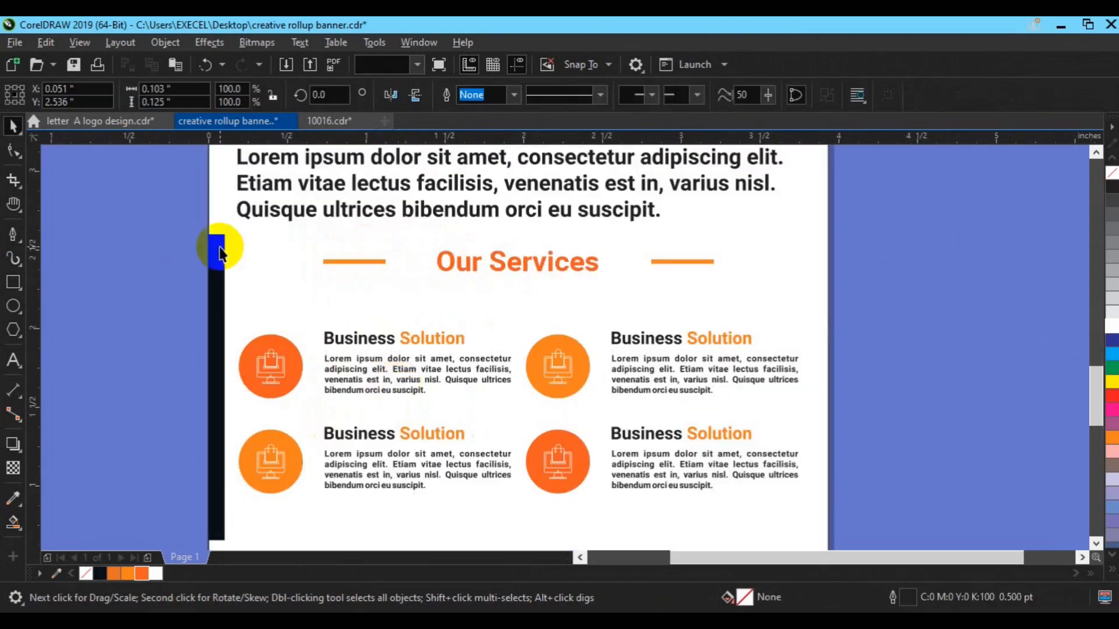
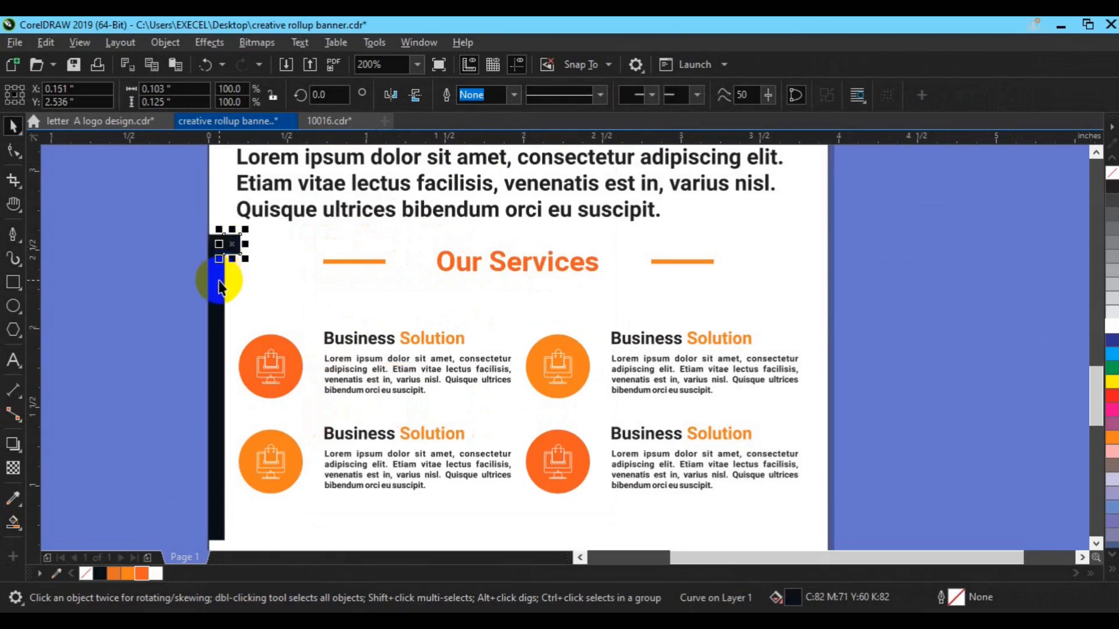
Weld the tall left-edge bar and its small top piece into one hooked shape.
left_click(219, 280, "shift")
left_click(226, 247)
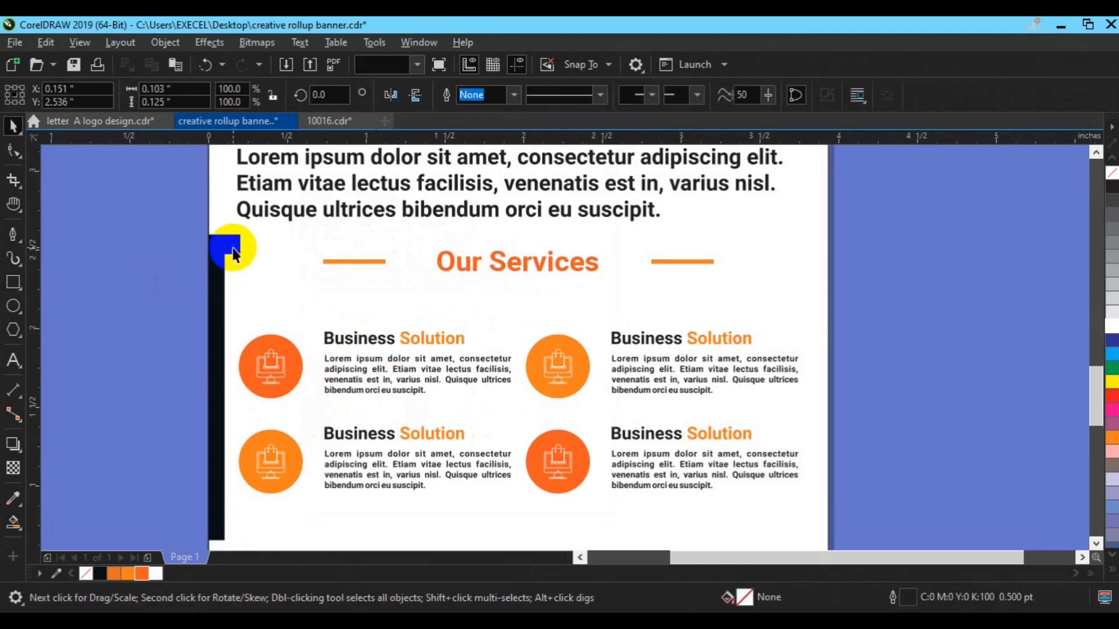
left_click(217, 279, "shift")
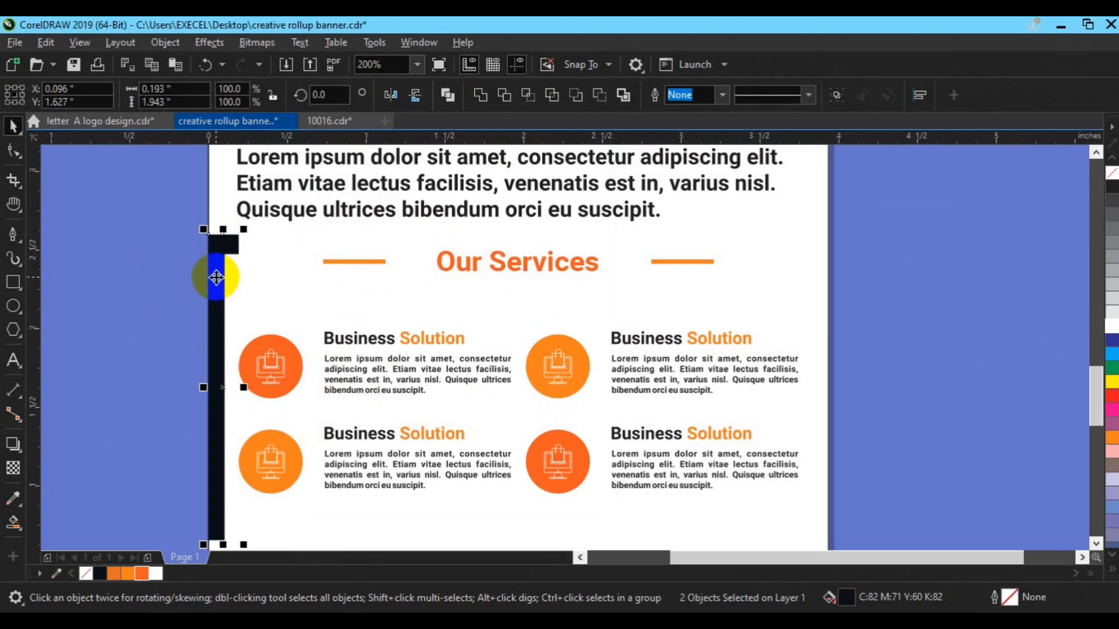
left_click(480, 95)
Cut away the bar's lower part with a helper rectangle, delete the leftovers, and stretch the shortened bar.
scroll(399, 317, "down", 1)
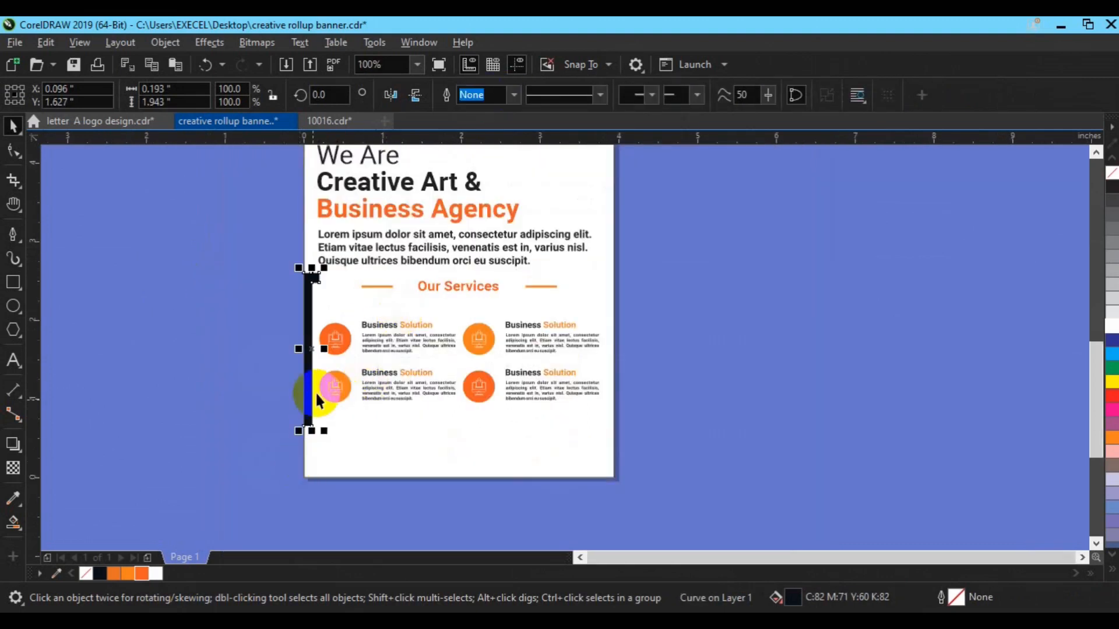
left_click(13, 282)
left_click_drag(249, 248, 378, 369)
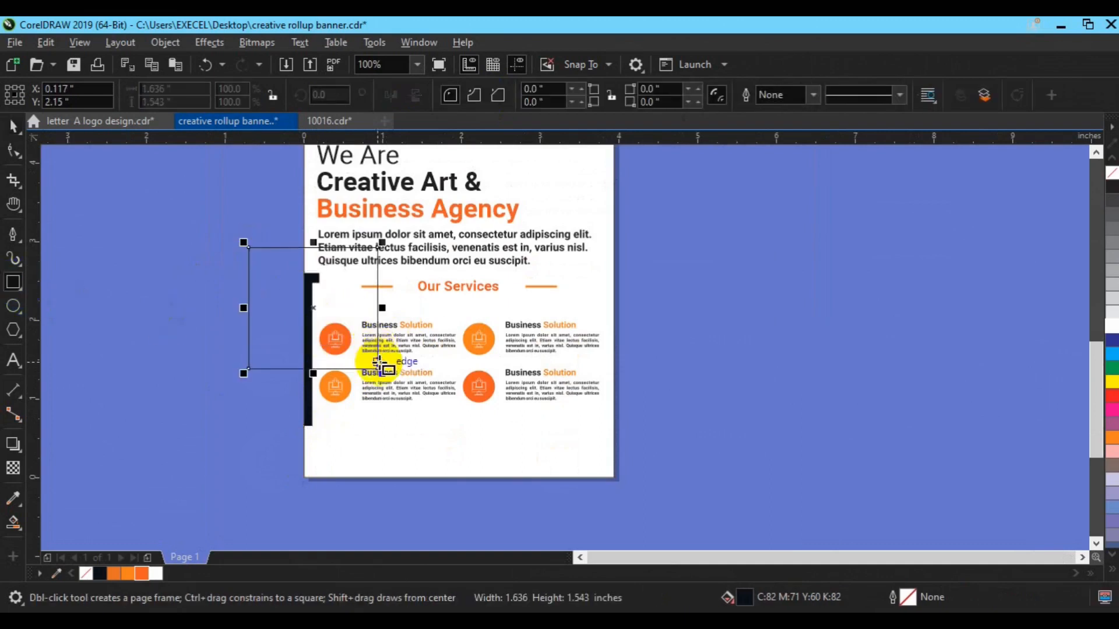
left_click(313, 425, "shift")
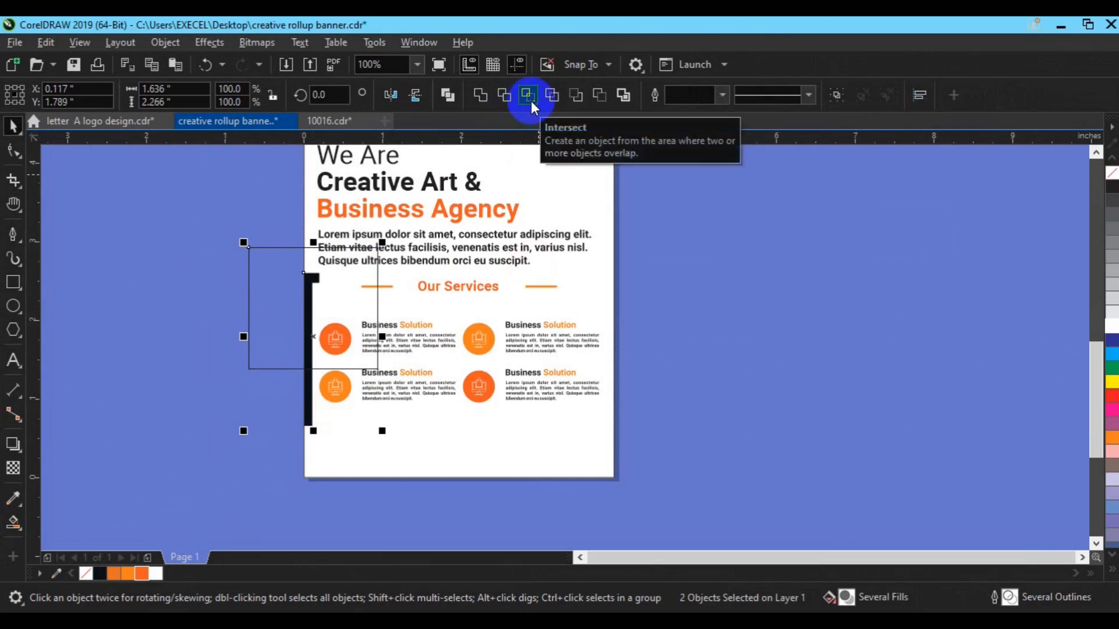
key("Delete")
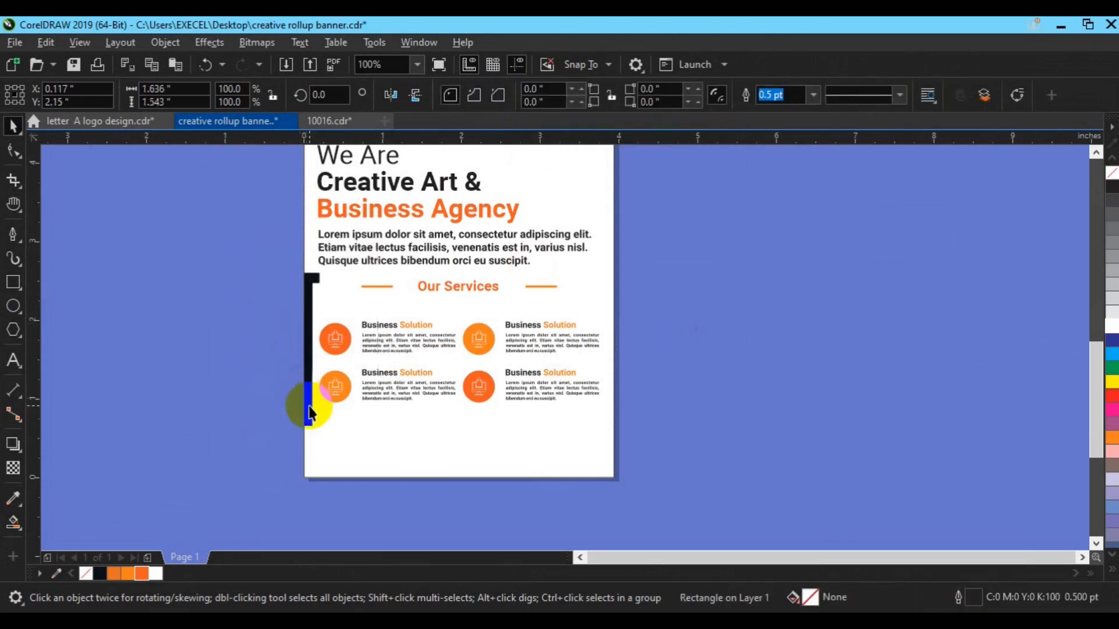
left_click(309, 413)
key("Delete")
left_click(306, 346)
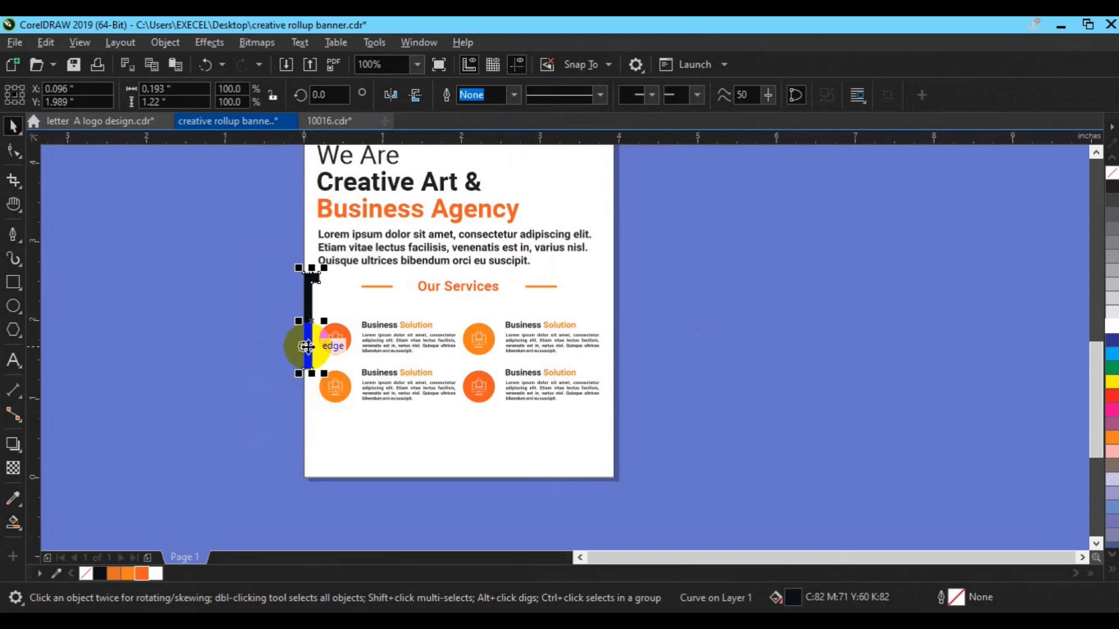
left_click_drag(309, 344, 313, 388)
Stretch the bar down the page and trim its middle with a rectangle, then delete the rectangle.
left_click(255, 386)
left_click(12, 283)
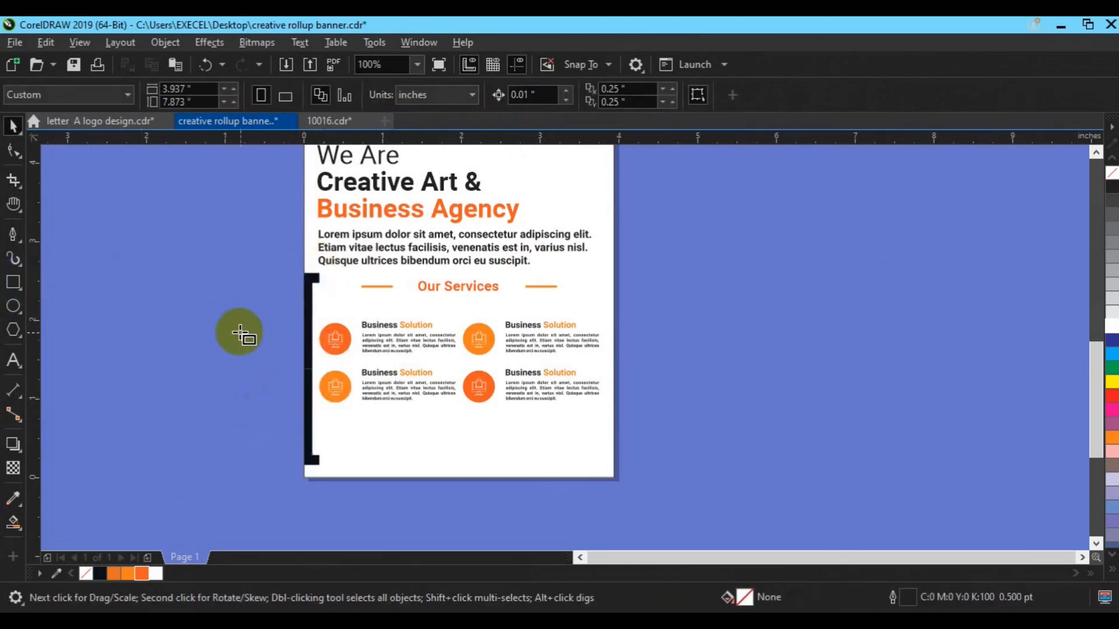
left_click_drag(241, 333, 386, 420)
key("space")
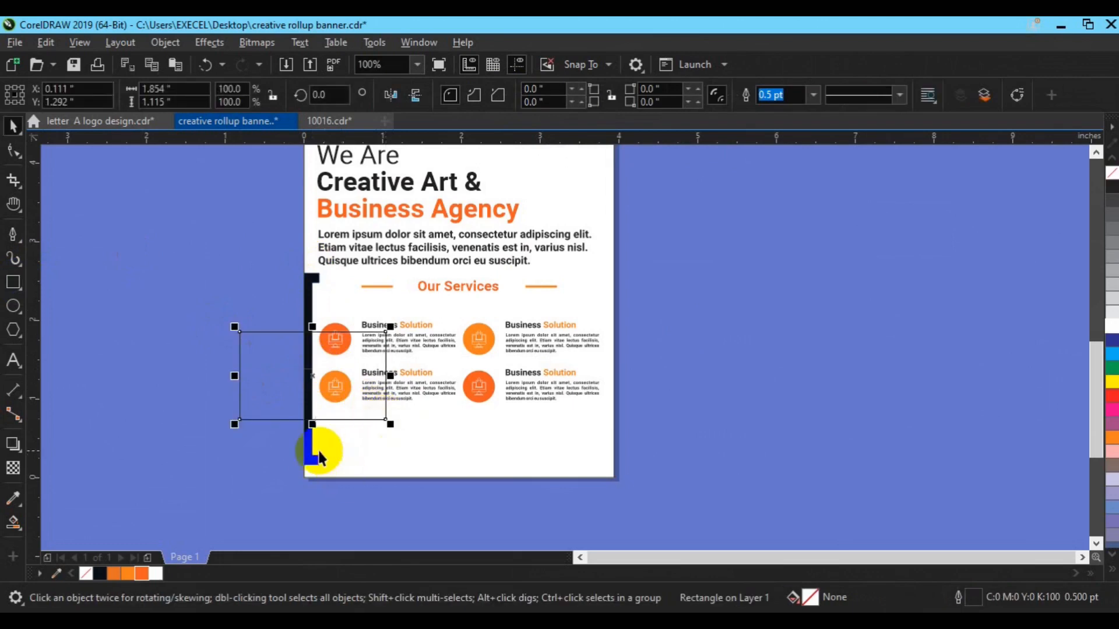
left_click(315, 463, "shift")
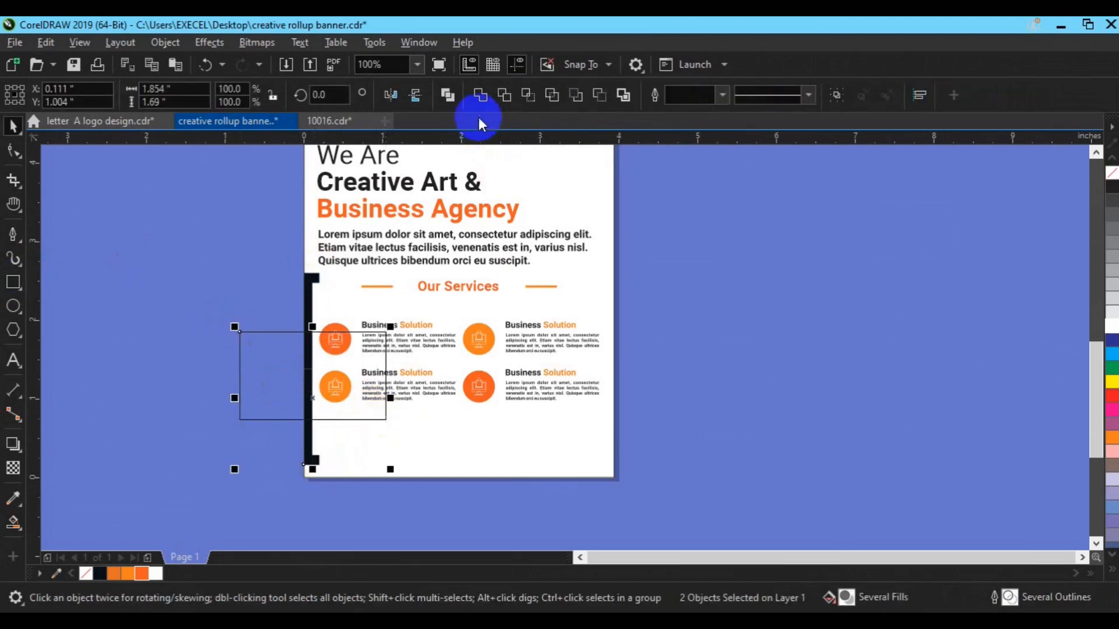
left_click(504, 95)
left_click(715, 306)
left_click(281, 377)
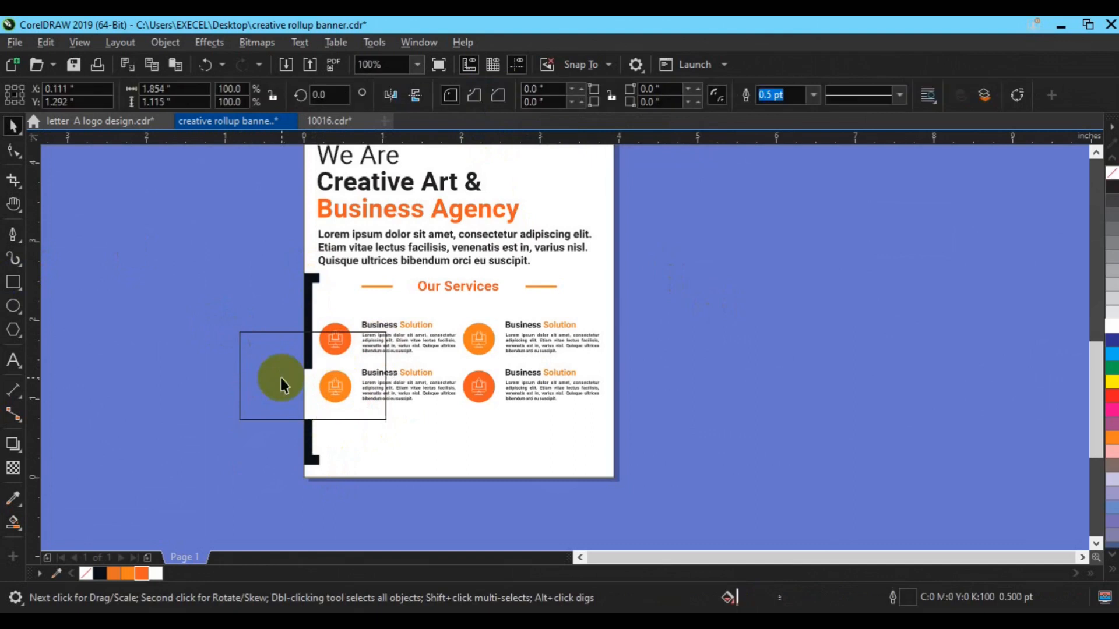
key("Delete")
Trim the upper bar's lower end with a second helper rectangle and delete that rectangle.
left_click(307, 438)
left_click(29, 281)
left_click_drag(279, 338, 347, 377)
key("space")
left_click(308, 308, "shift")
left_click(505, 95)
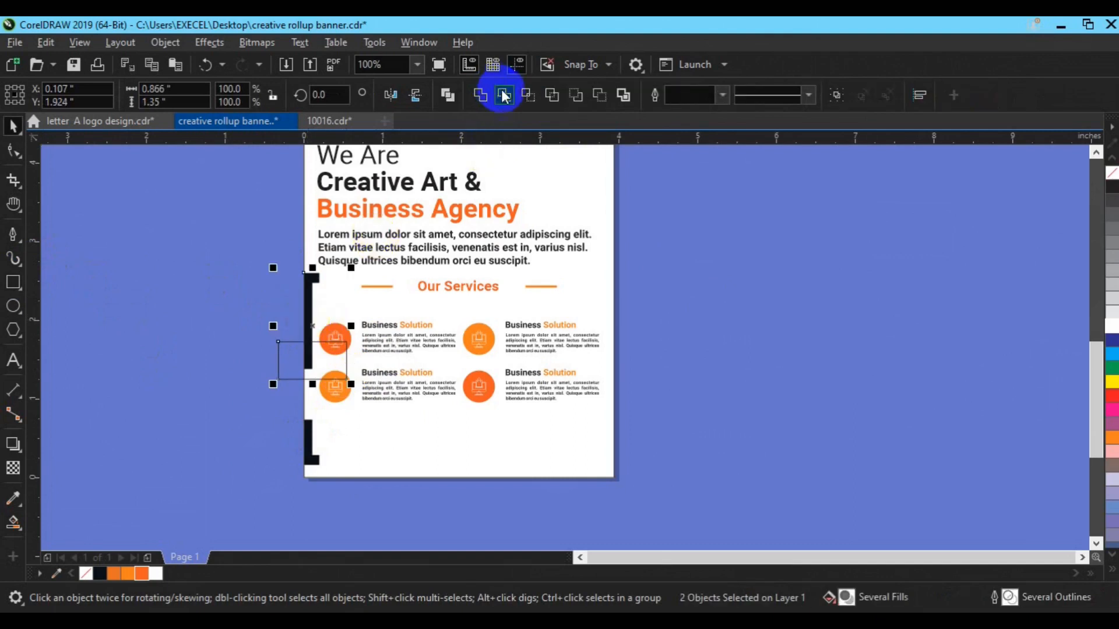
left_click(278, 375)
left_click(279, 375)
key("Delete")
Move the lower bracket piece up beside the services grid.
left_click(309, 439)
left_click(313, 399)
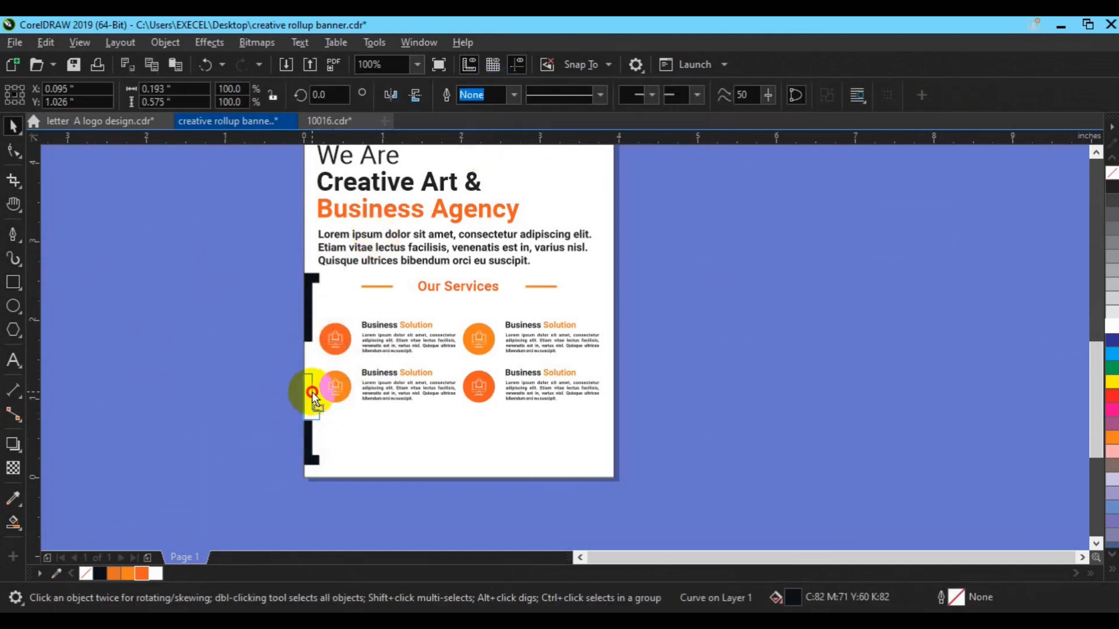
left_click_drag(313, 393, 313, 392)
left_click(307, 337, "shift")
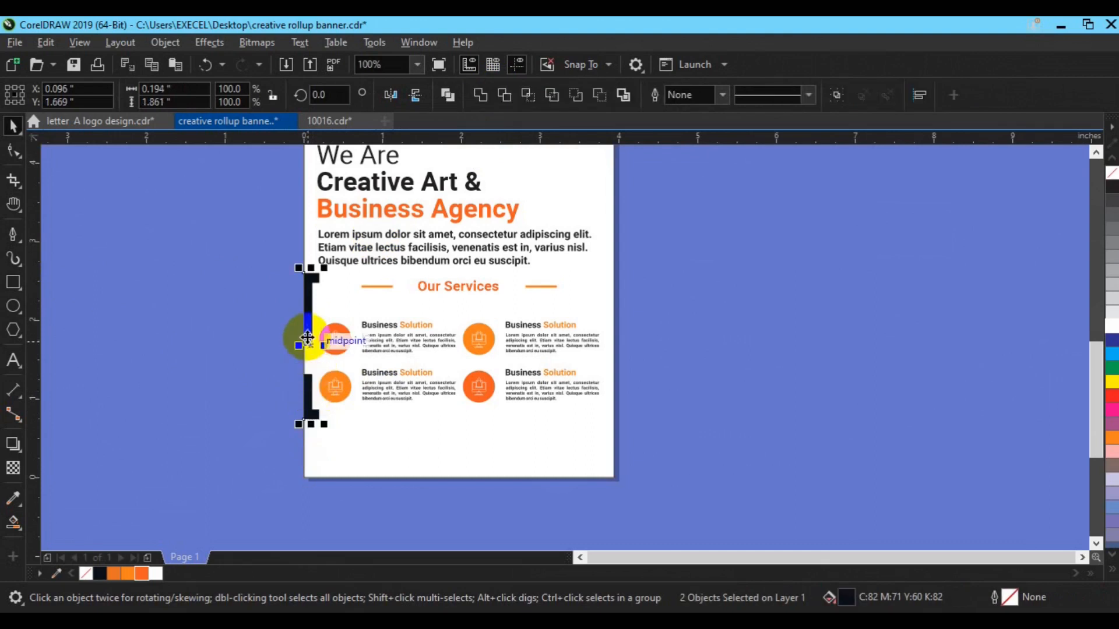
Group the bracket pieces, duplicate and mirror the copy horizontally, and align it to the page's right edge.
key("ctrl+g")
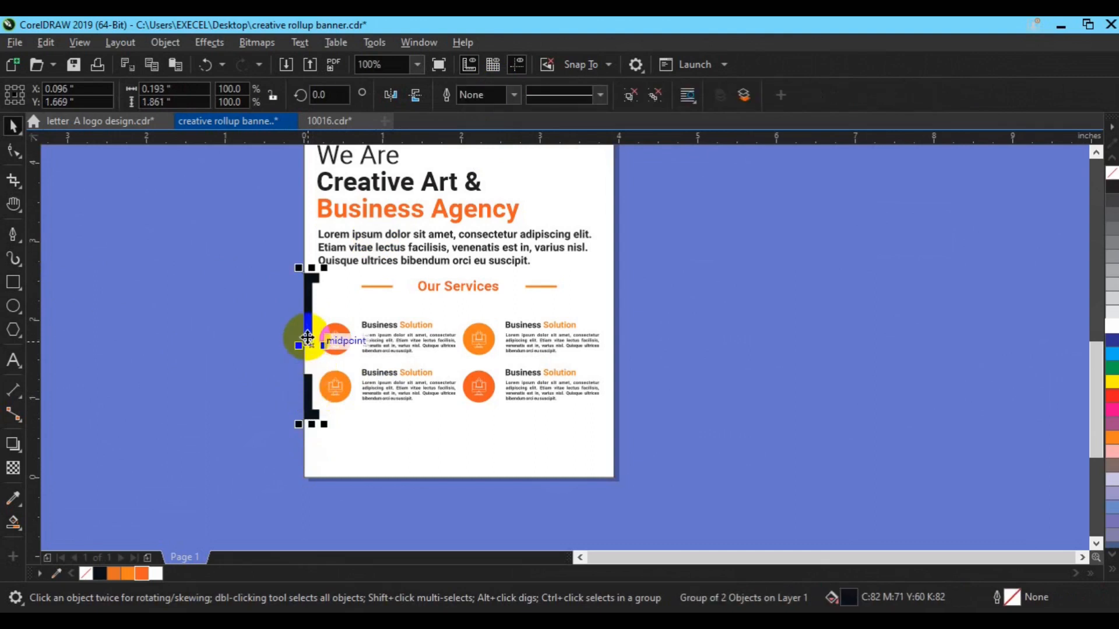
key("ctrl+d")
left_click(415, 94)
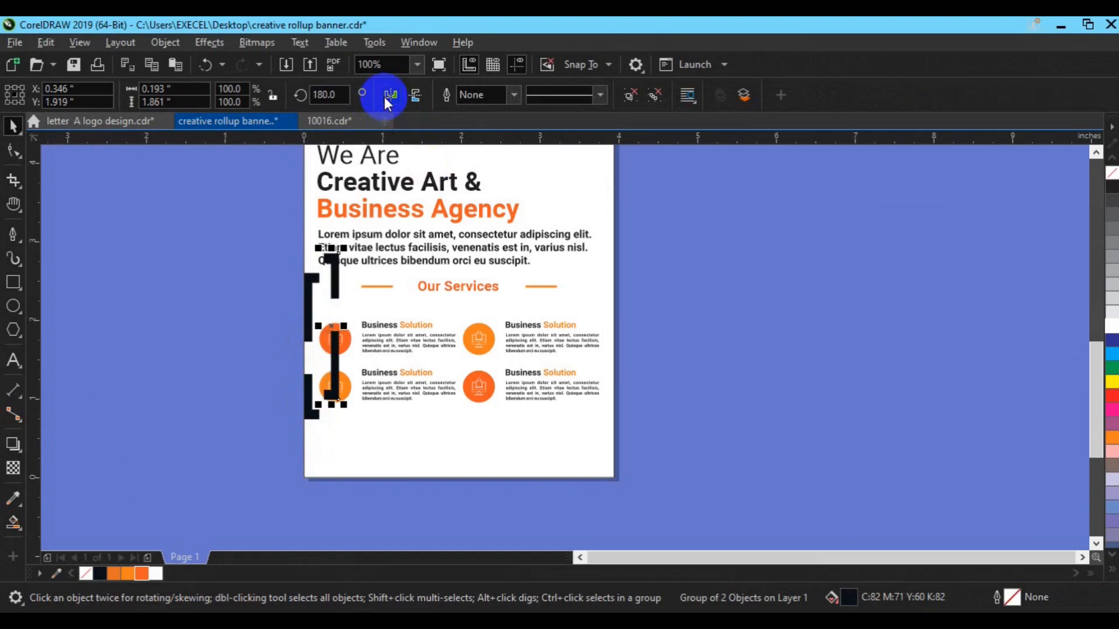
left_click(568, 458, "shift")
key("r")
left_click(759, 431)
Select both brackets together with the services rectangles and paragraph text to check their placement.
left_click(606, 341)
left_click(309, 335, "shift")
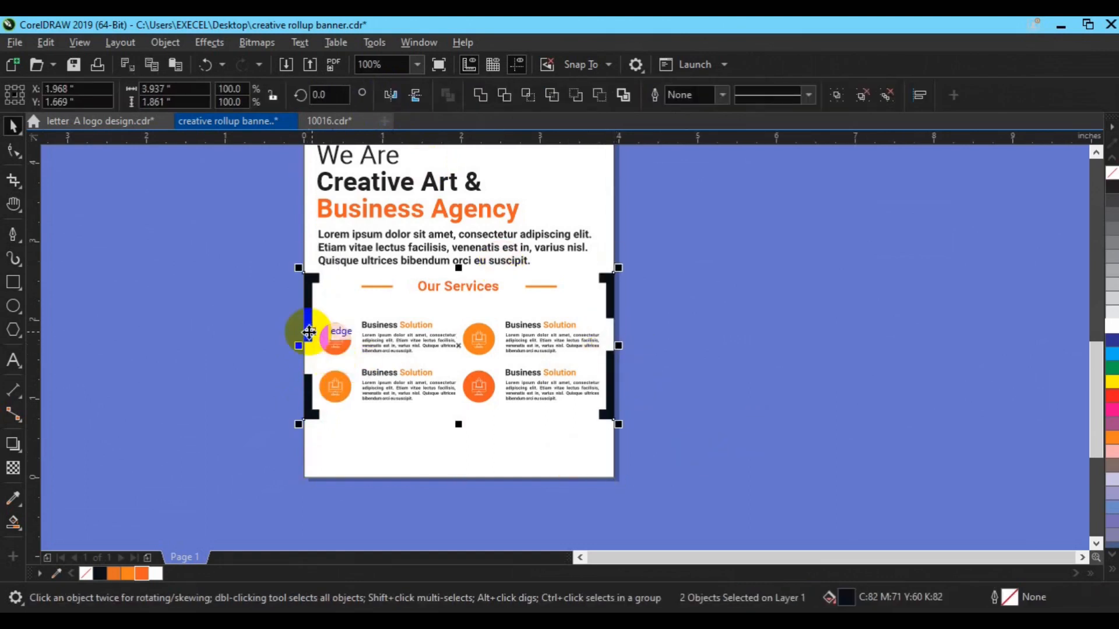
left_click(705, 371)
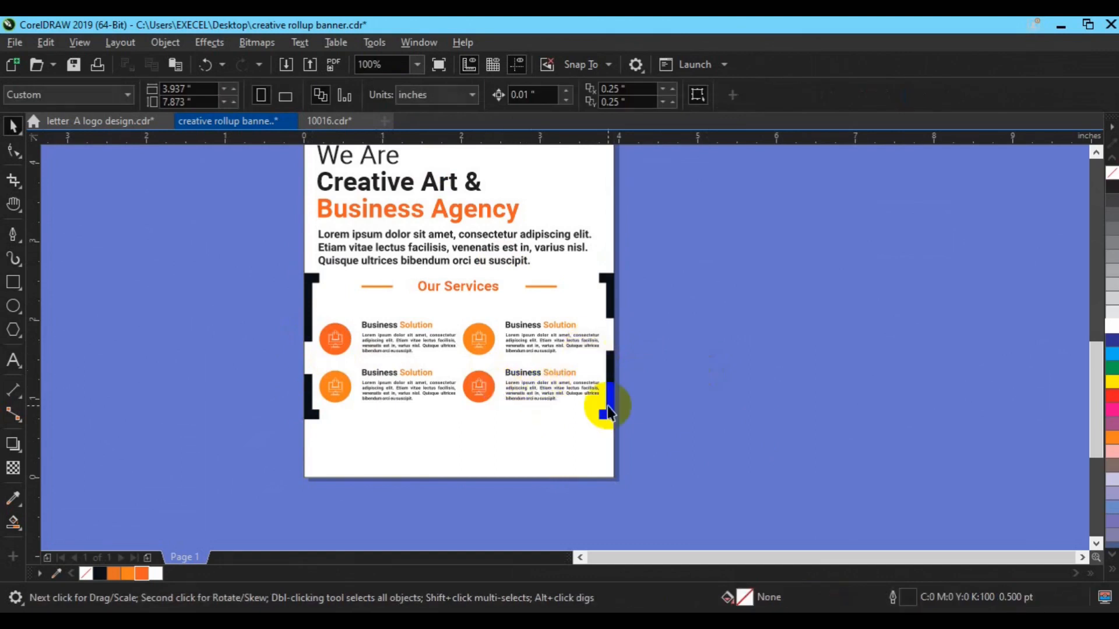
scroll(607, 407, "down", 1)
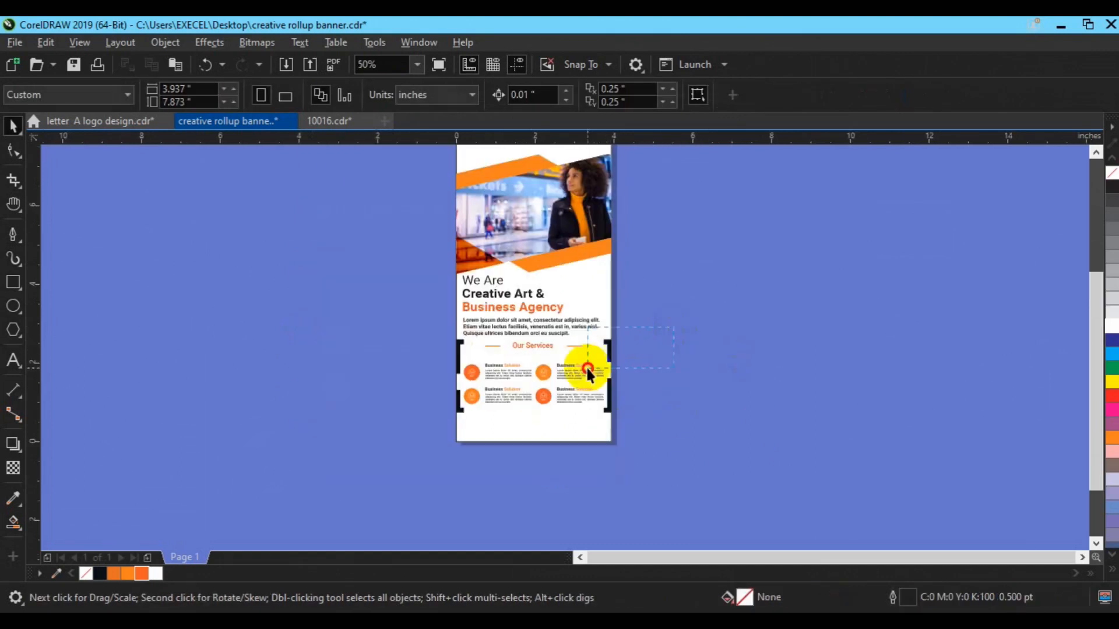
left_click_drag(428, 430, 425, 429)
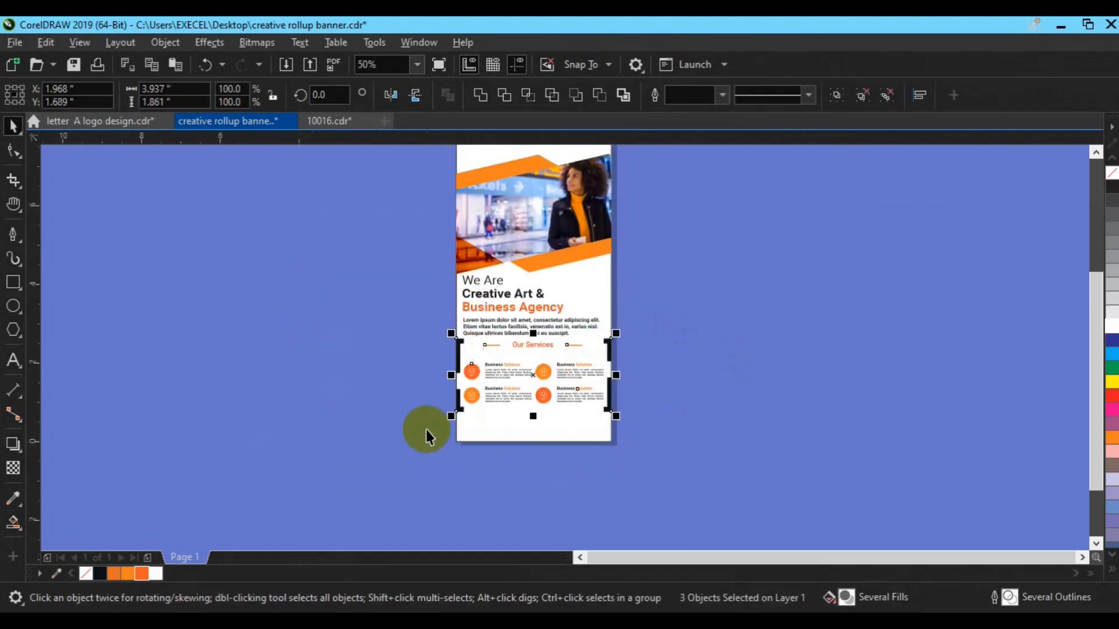
left_click(502, 319)
left_click(501, 328)
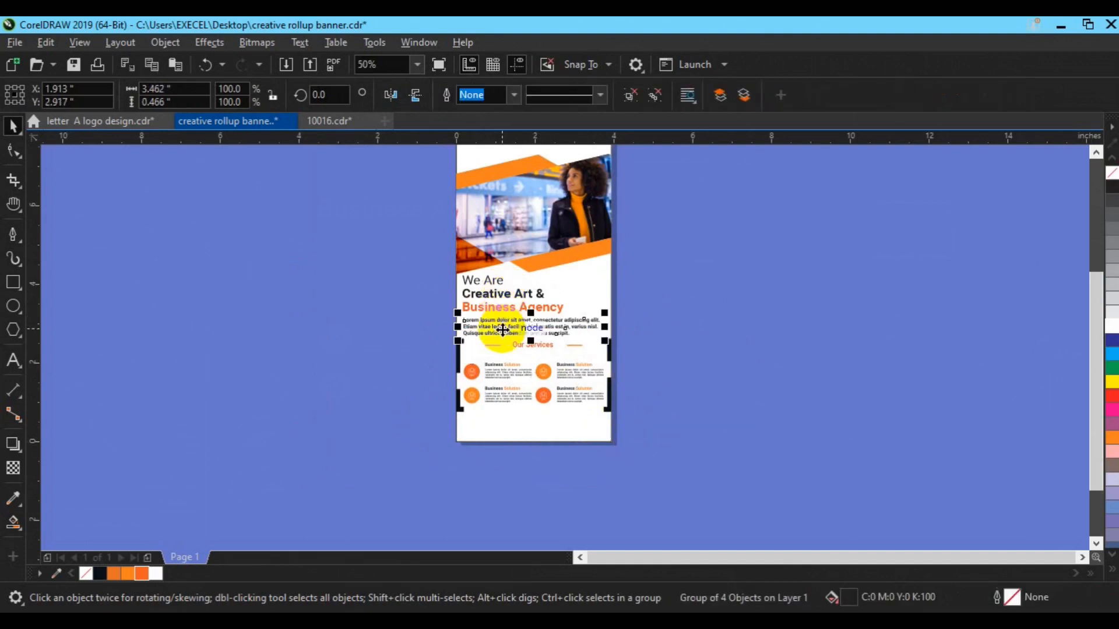
left_click(520, 295, "shift")
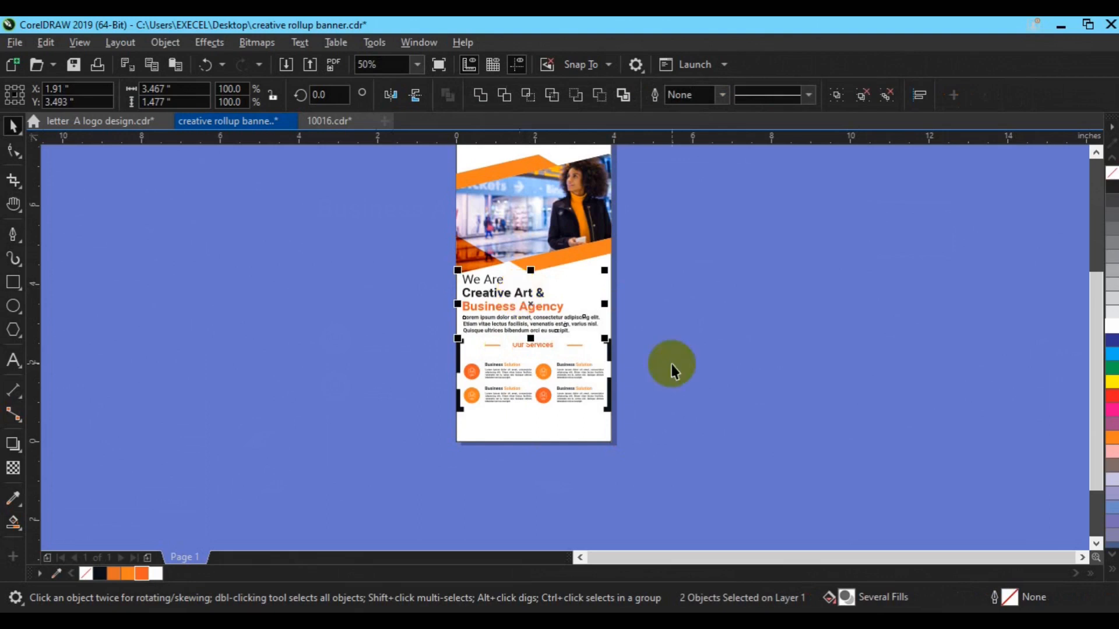
left_click(622, 419)
scroll(718, 480, "up", 1)
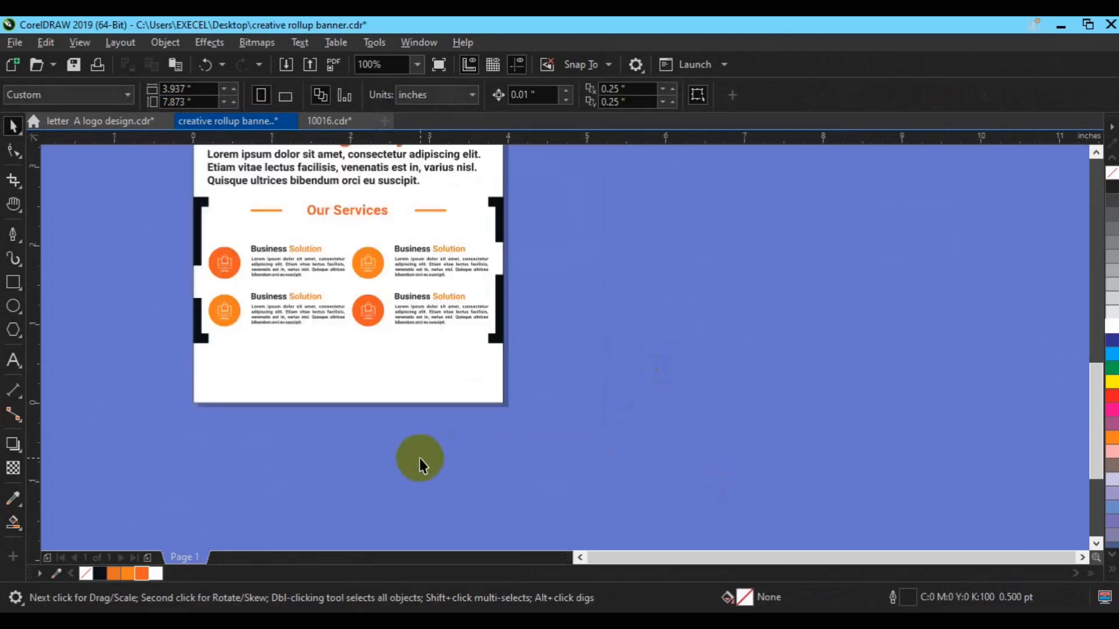
Draw a wide rectangle below the services grid and convert it to curves for node editing.
left_click(13, 282)
left_click_drag(256, 349, 462, 378)
left_click(14, 126)
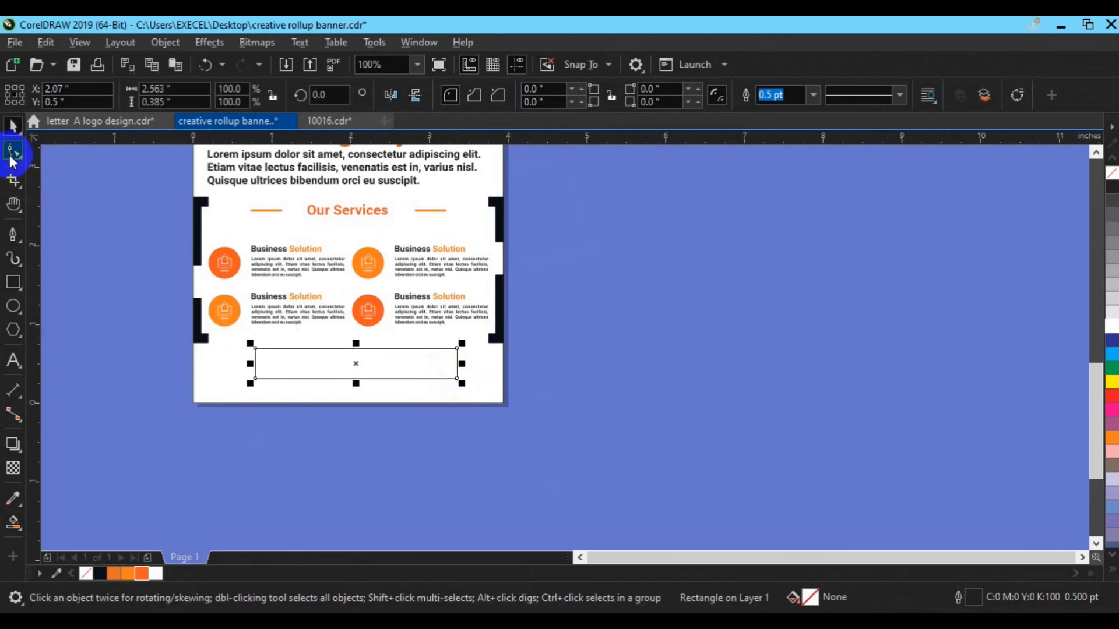
right_click(360, 362)
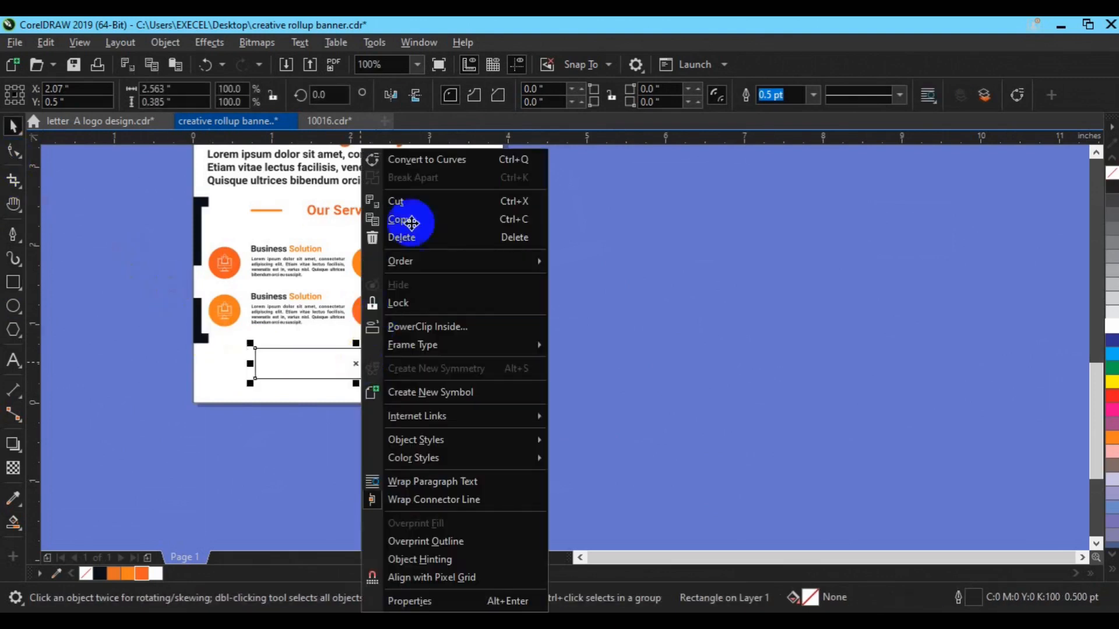
left_click(432, 160)
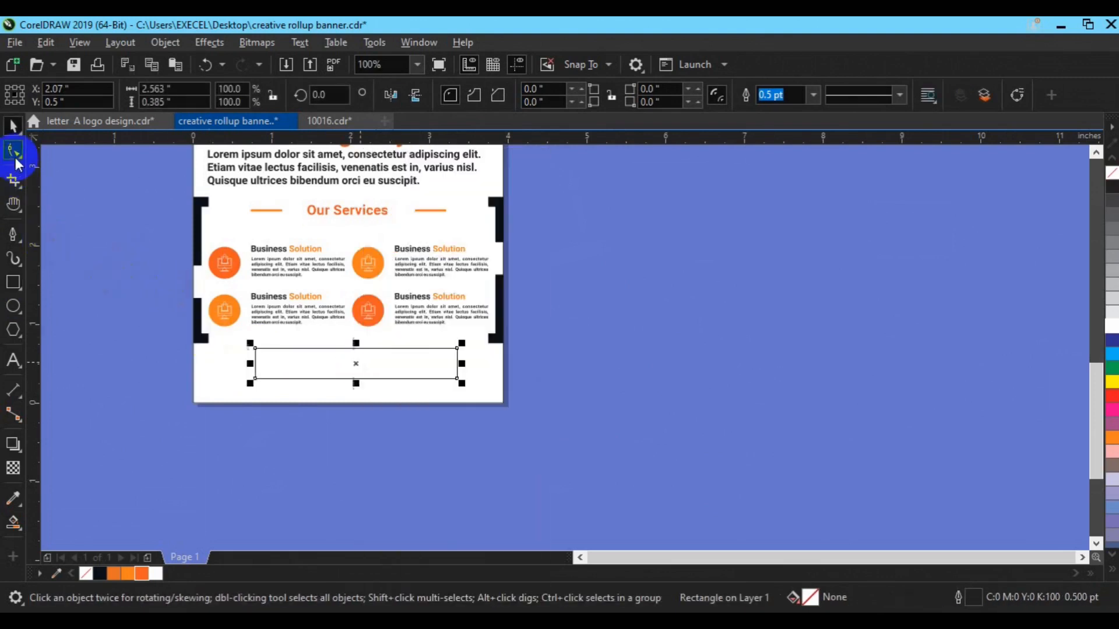
key("F10")
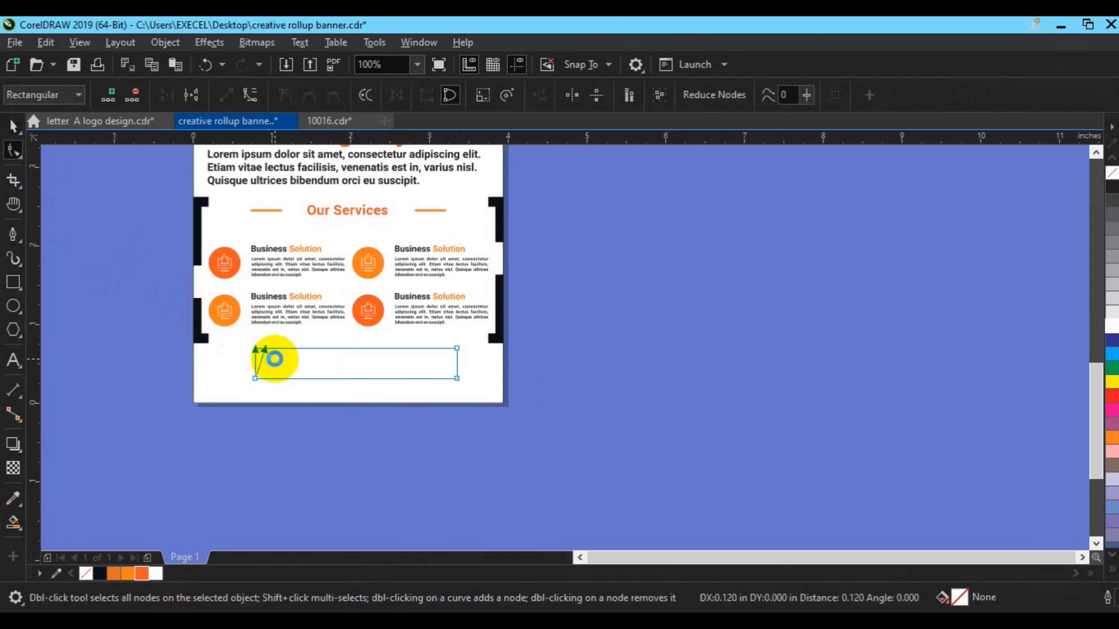
key("space")
Draw a vertical line from below the page up to the grid's midpoint.
left_click(13, 234)
left_click(362, 432)
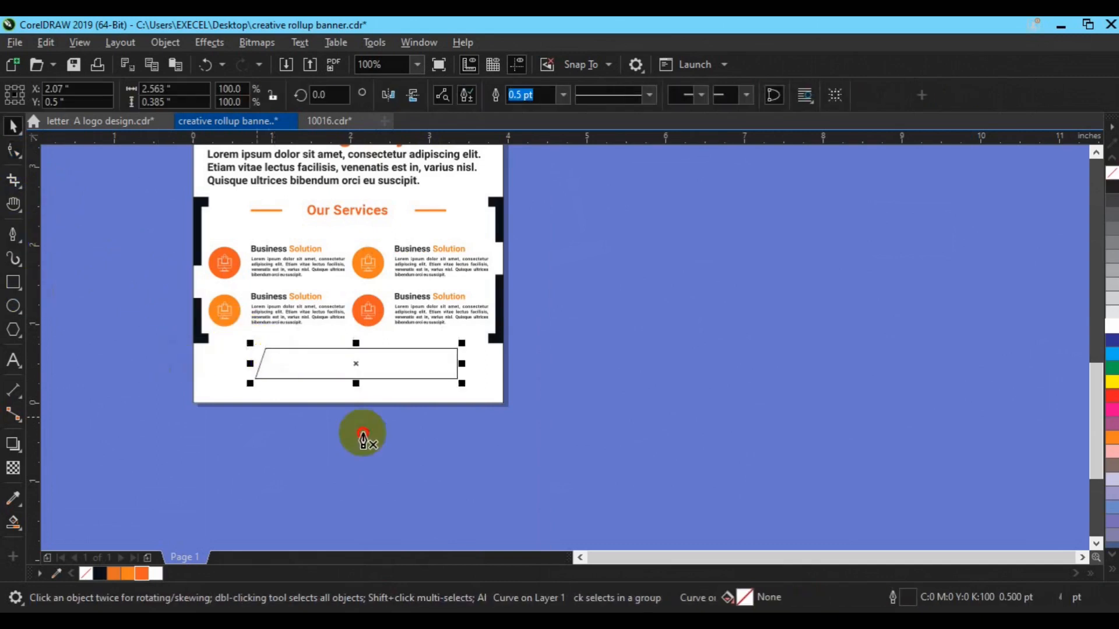
left_click(359, 336)
key("space")
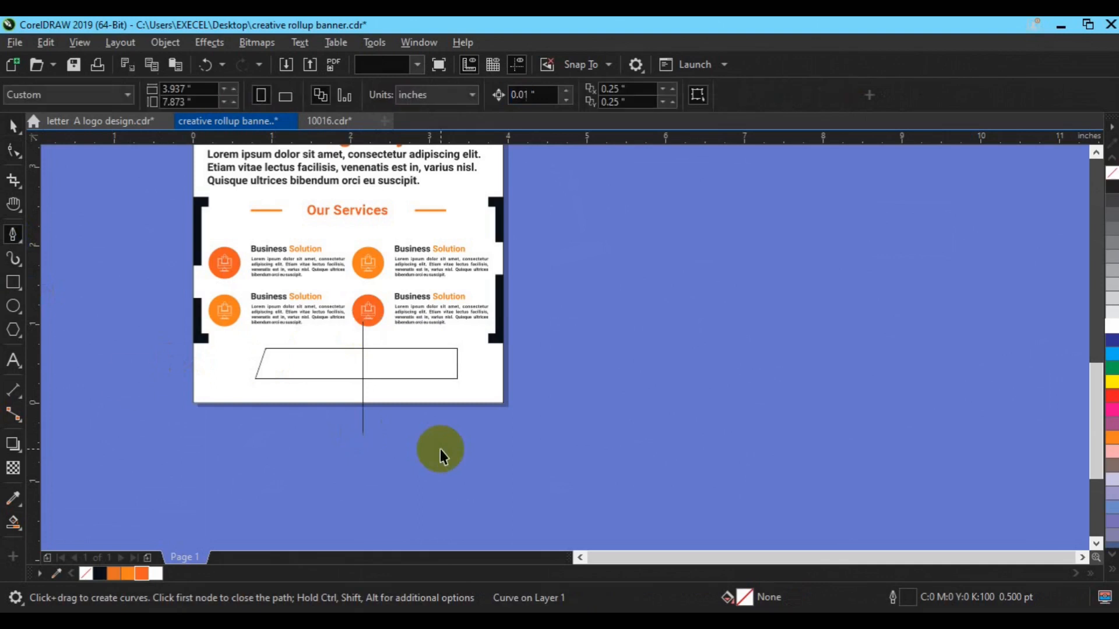
Smart Fill the shape's left half, then delete the original outline and the dividing line.
left_click_drag(14, 524, 49, 535)
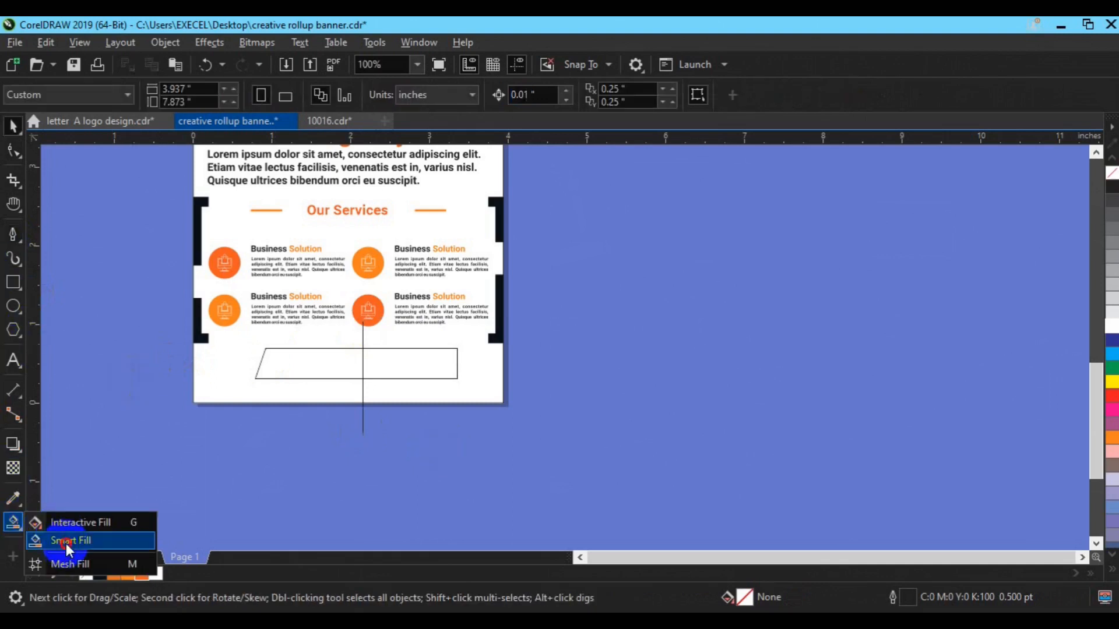
left_click(67, 542)
left_click(300, 367)
key("space")
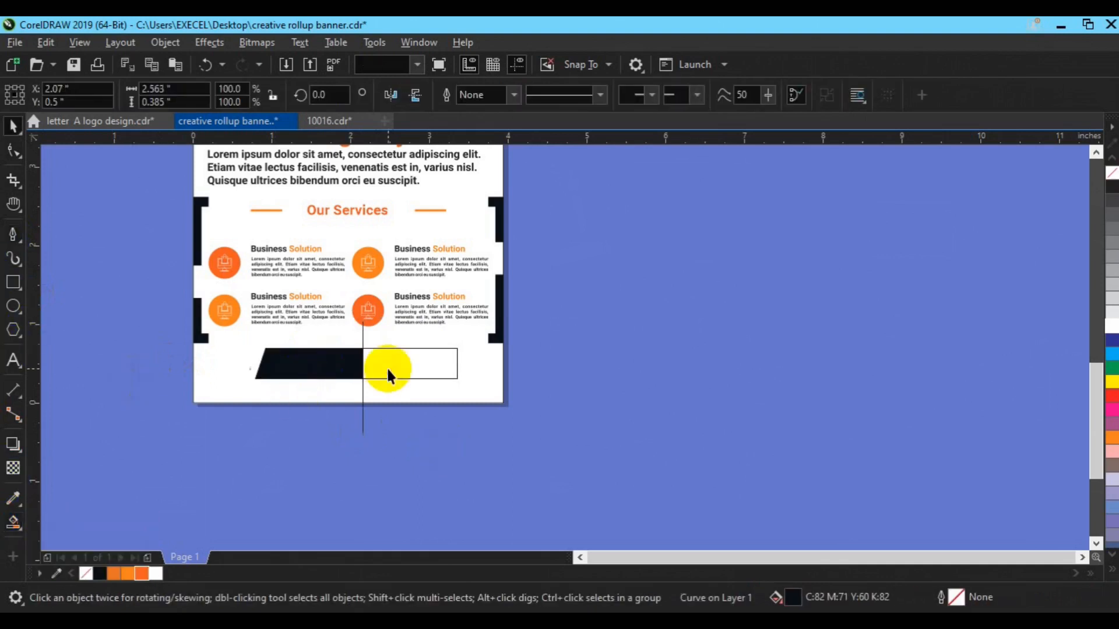
key("Delete")
left_click(363, 389)
key("Delete")
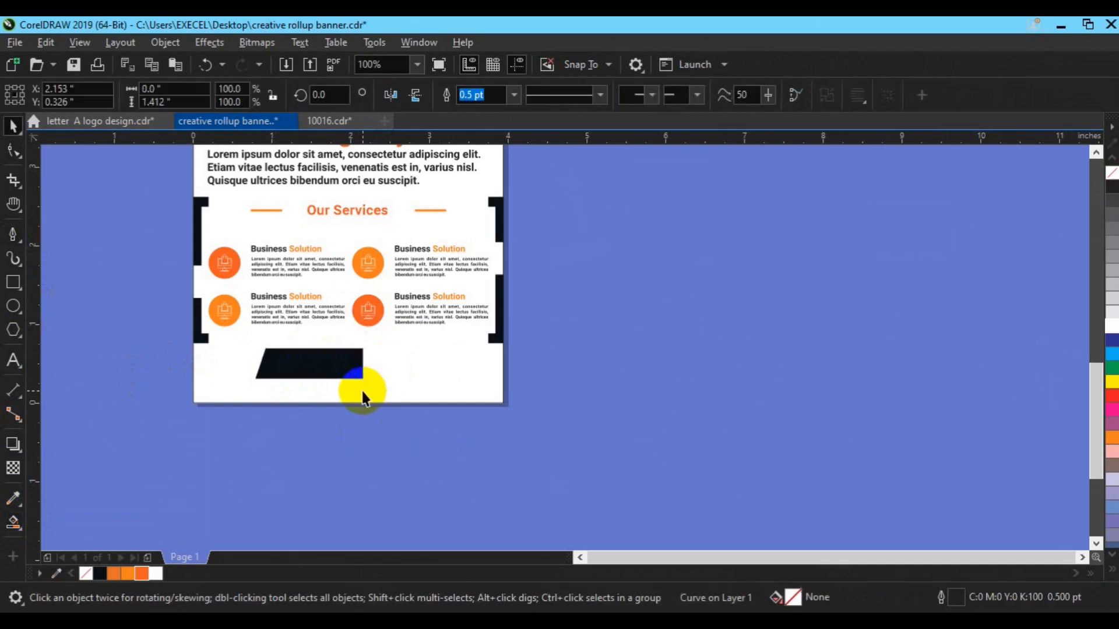
Mirror a copy of the half shape to the right and weld both halves into a trapezoid.
left_click(336, 369)
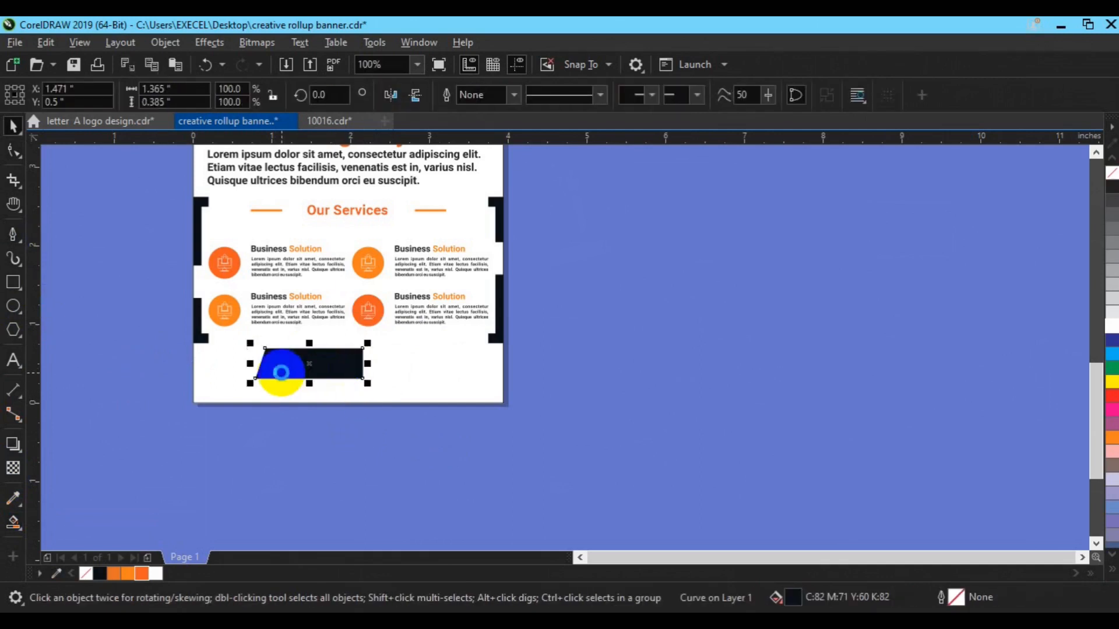
left_click_drag(250, 364, 404, 355)
right_click(403, 354)
left_click(335, 371, "shift")
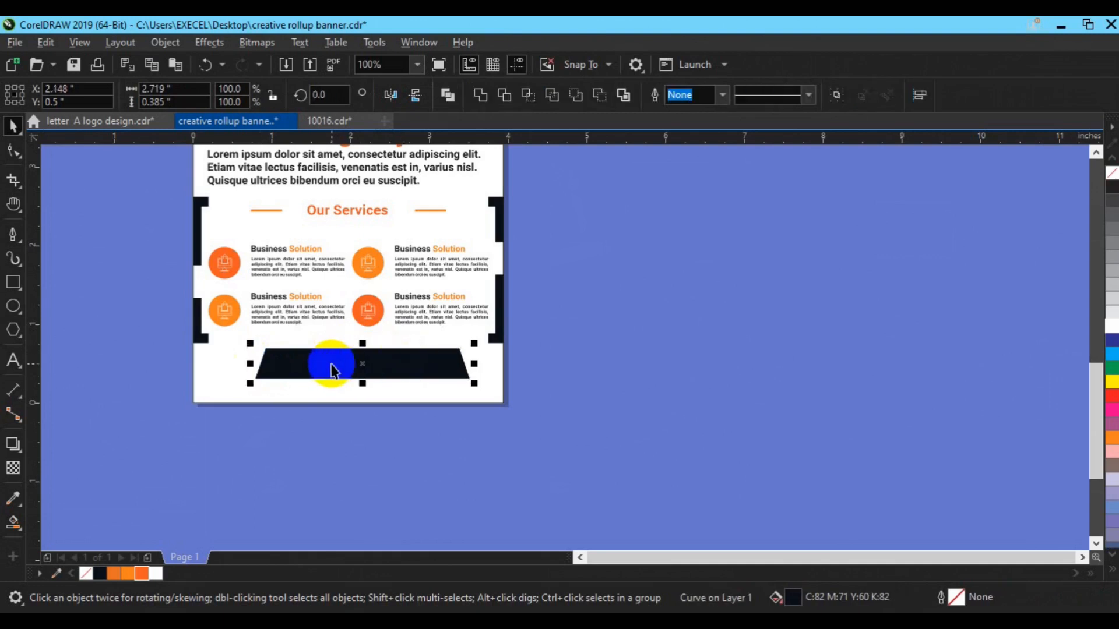
left_click(479, 95)
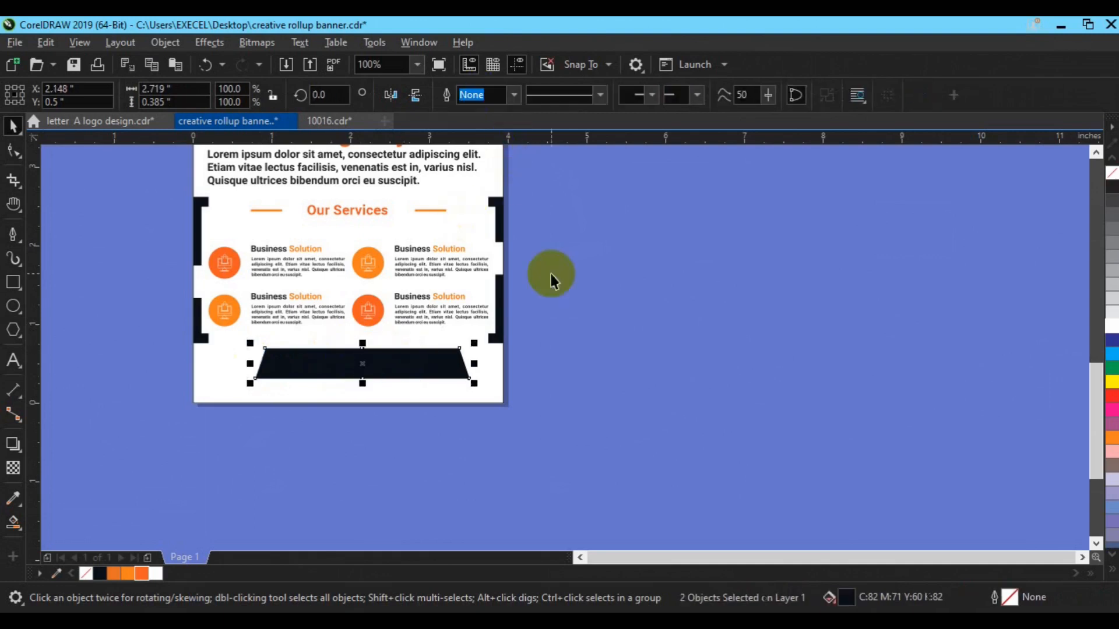
Fill the trapezoid banner orange and centre it horizontally on the page.
left_click(140, 575)
left_click(327, 391, "shift")
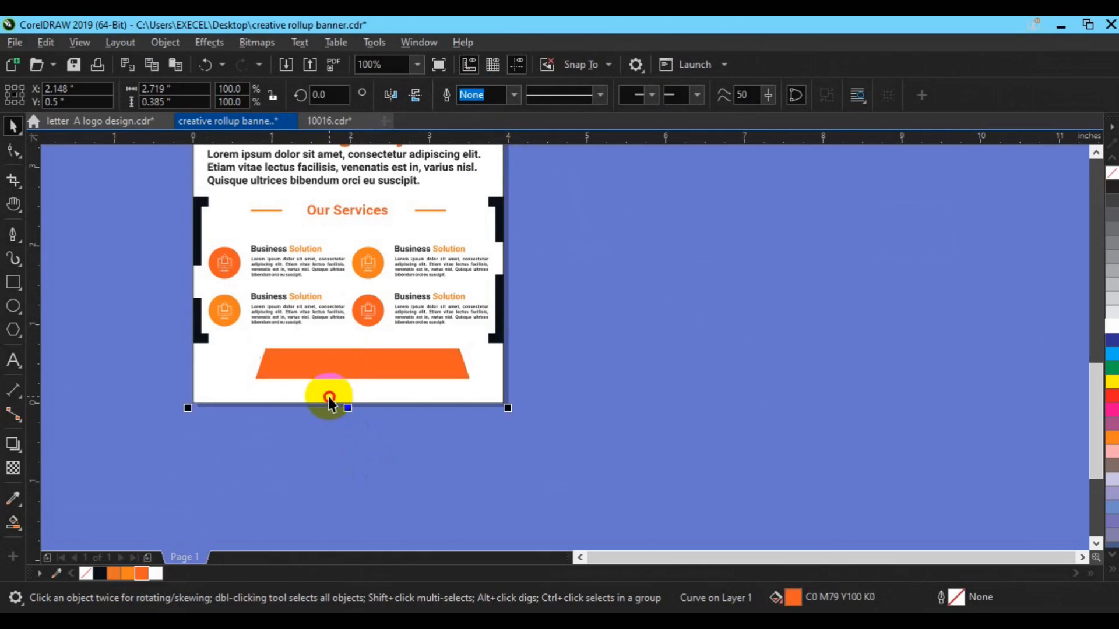
key("c")
left_click(554, 432)
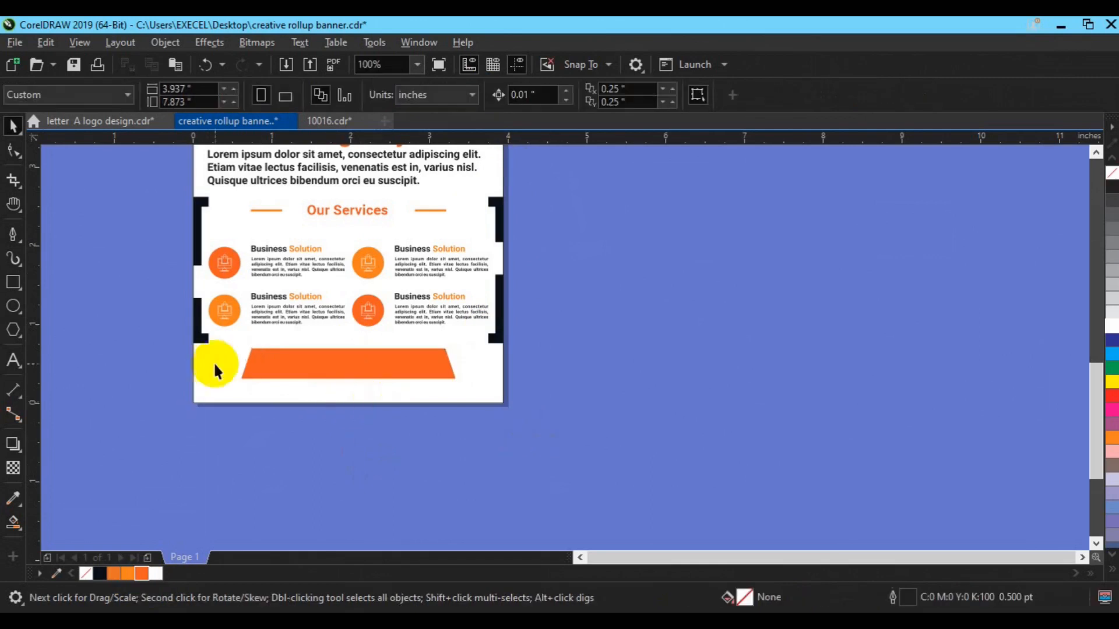
left_click(12, 329)
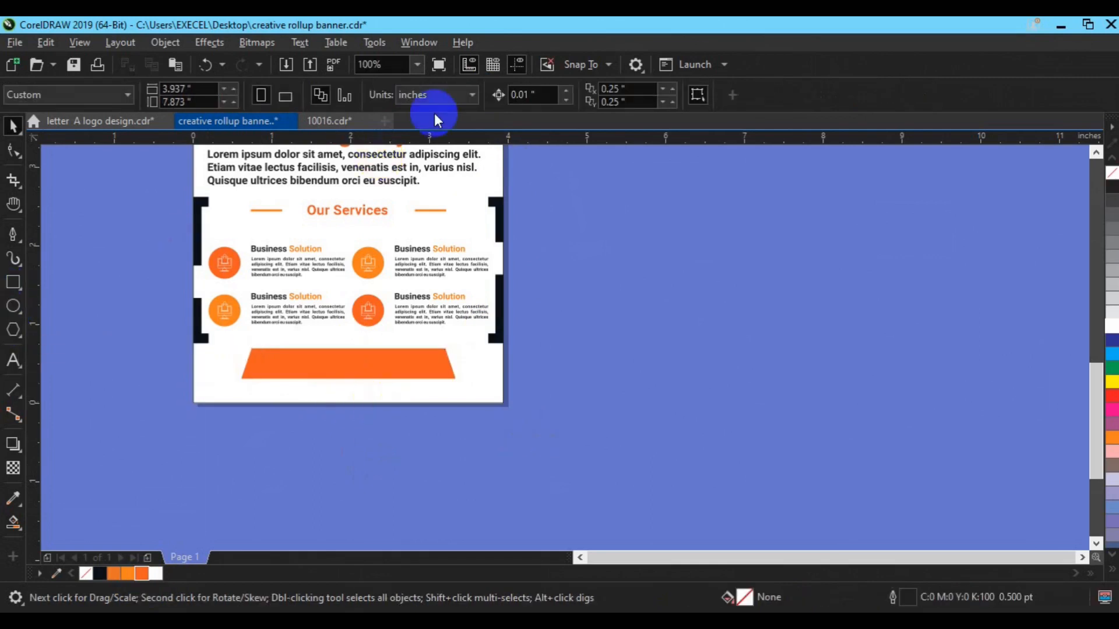
left_click(458, 97)
Draw a small 3-sided orange triangle without outline, flip it point-down, and place it at the banner's left end.
type("3")
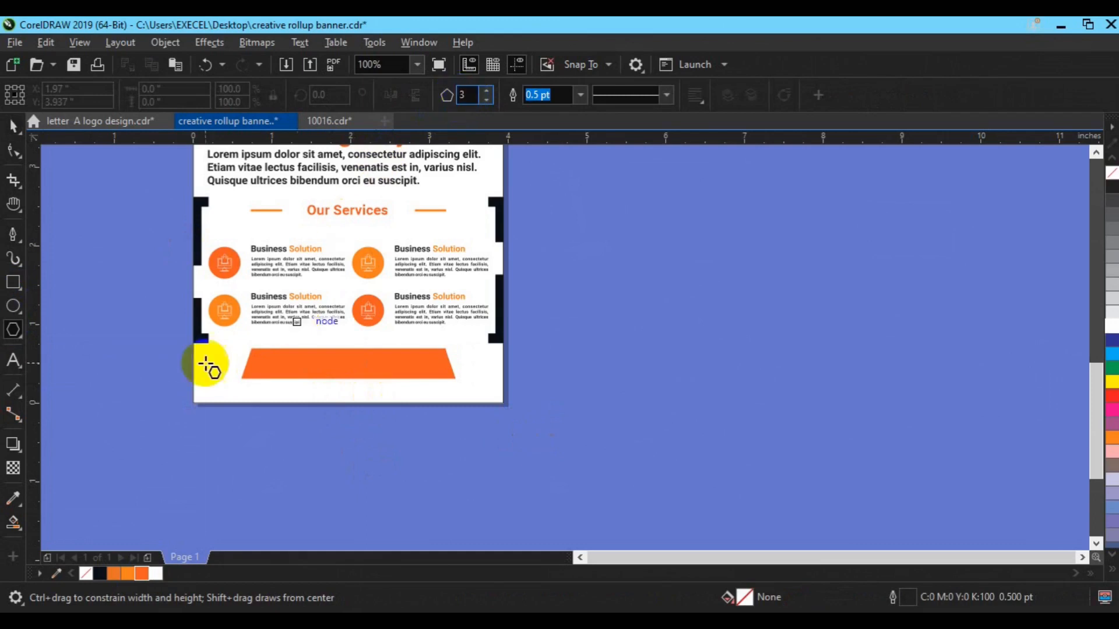
left_click(215, 377)
left_click_drag(216, 378, 222, 387)
key("space")
left_click(127, 575)
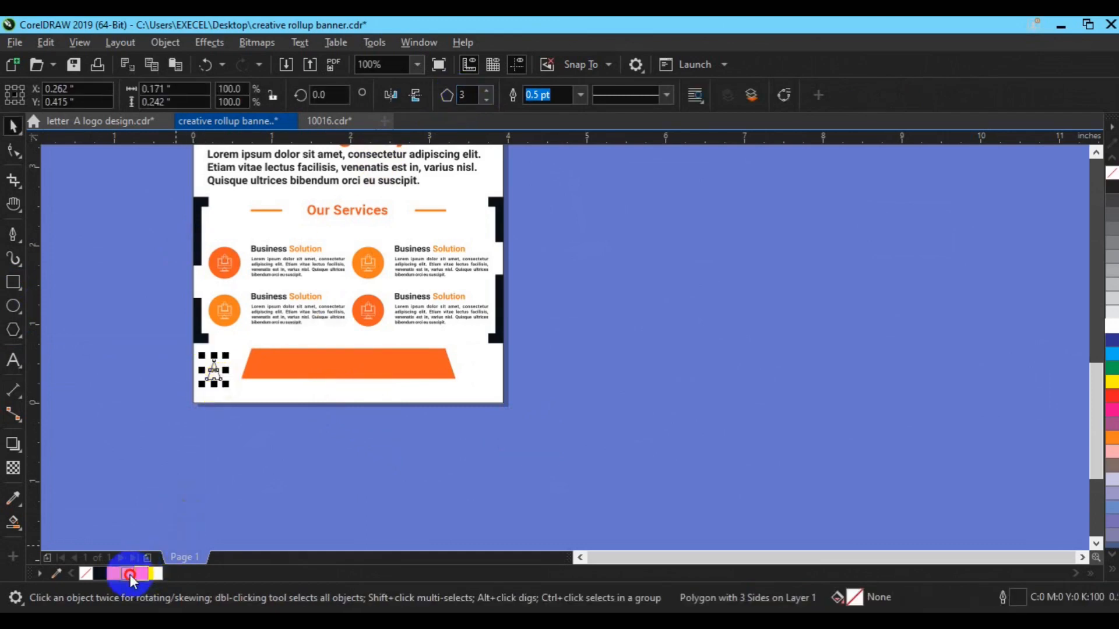
right_click(81, 572)
left_click(414, 95)
left_click_drag(215, 368, 239, 359)
left_click(288, 366, "shift")
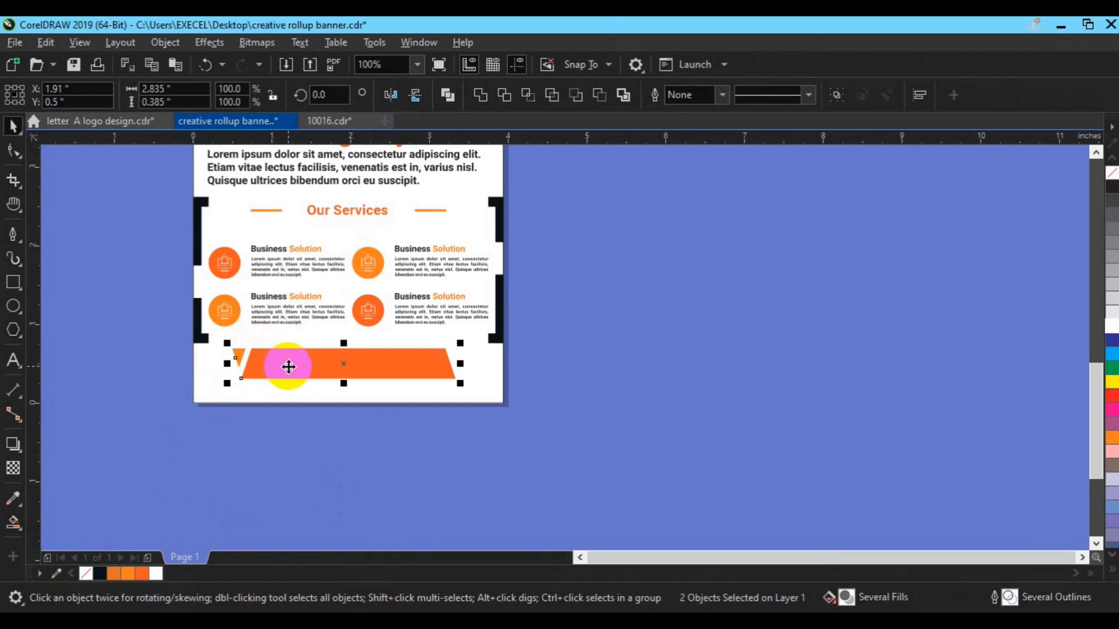
left_click(667, 377)
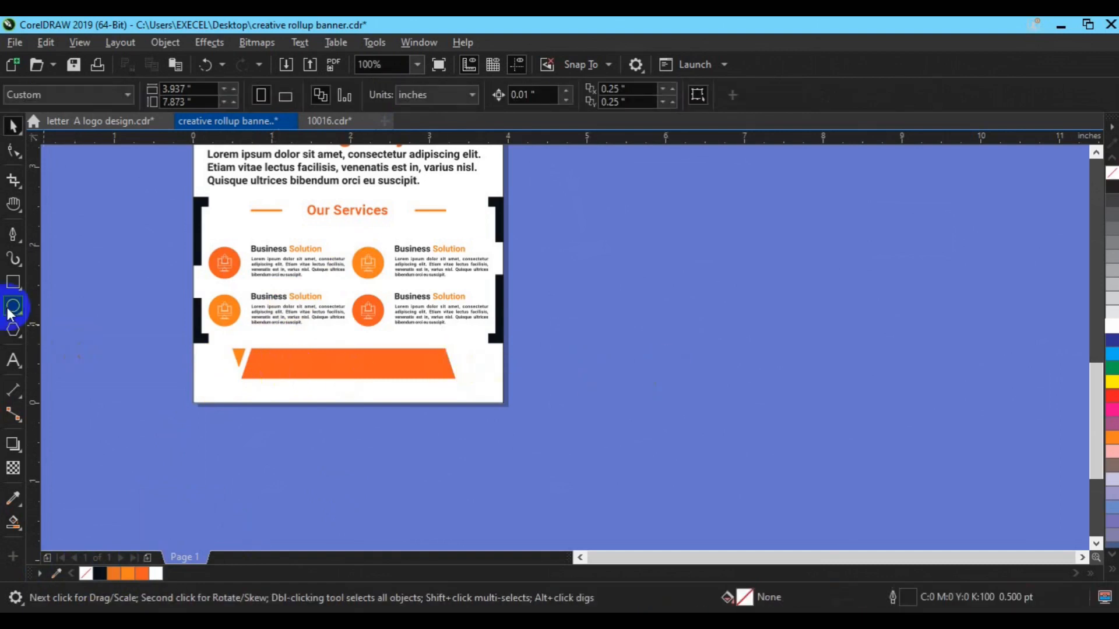
Draw a short horizontal pen line at the banner's left end beside the triangle.
left_click(13, 234)
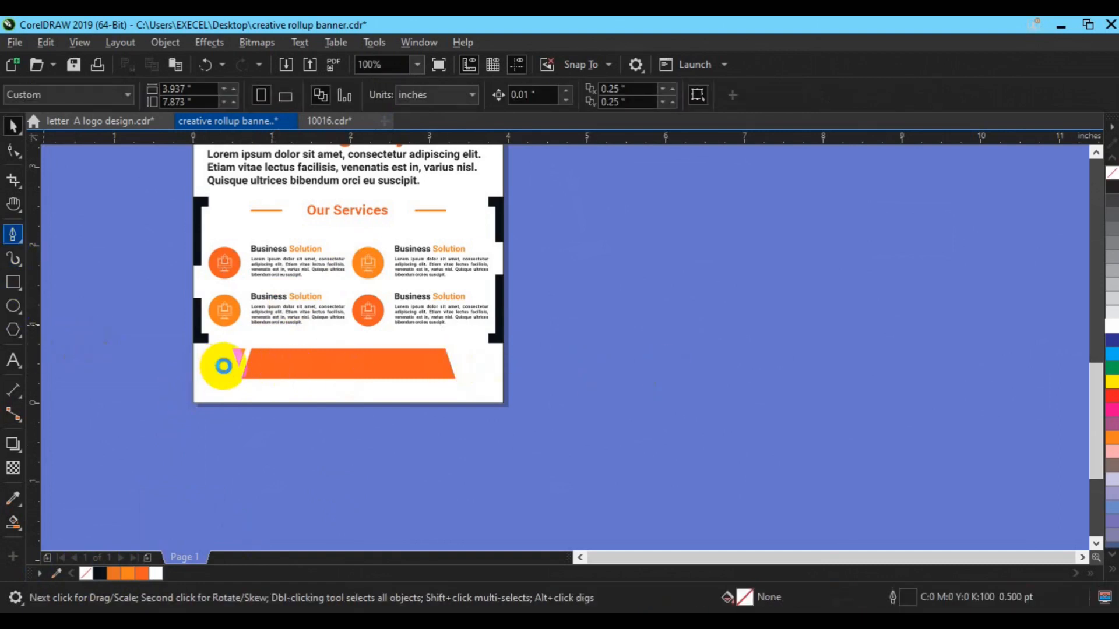
double_click(222, 374)
left_click(788, 512)
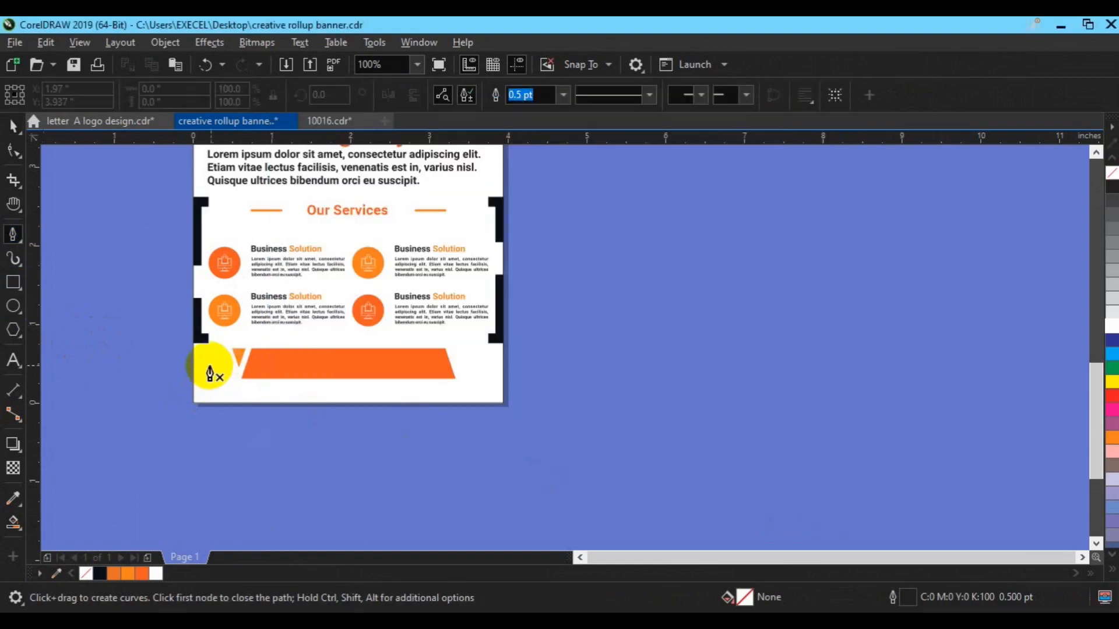
left_click(204, 367)
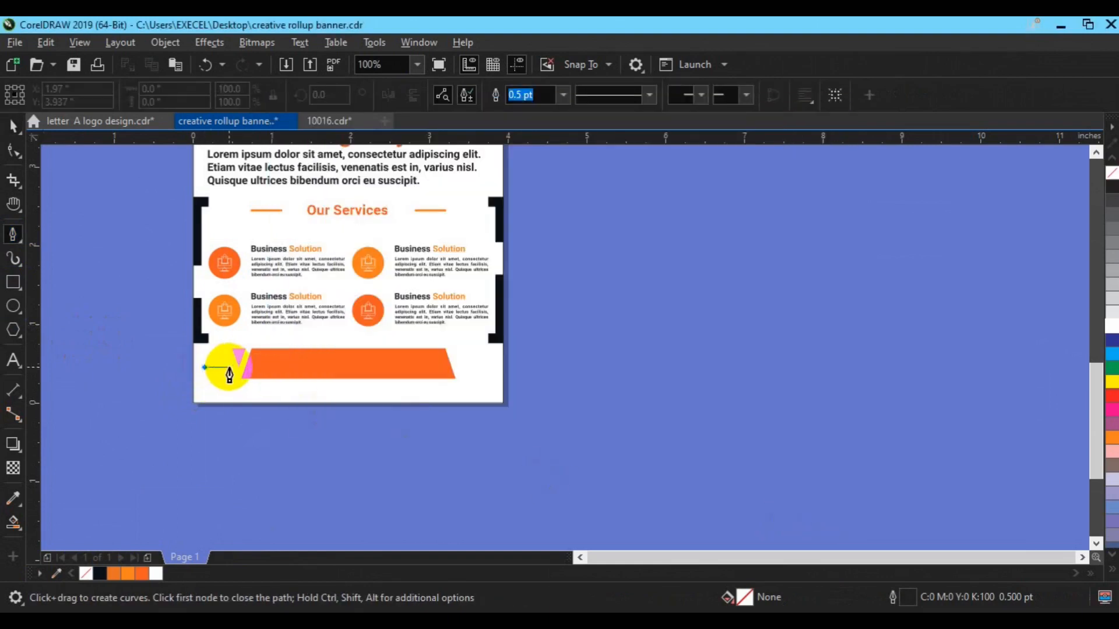
double_click(229, 367)
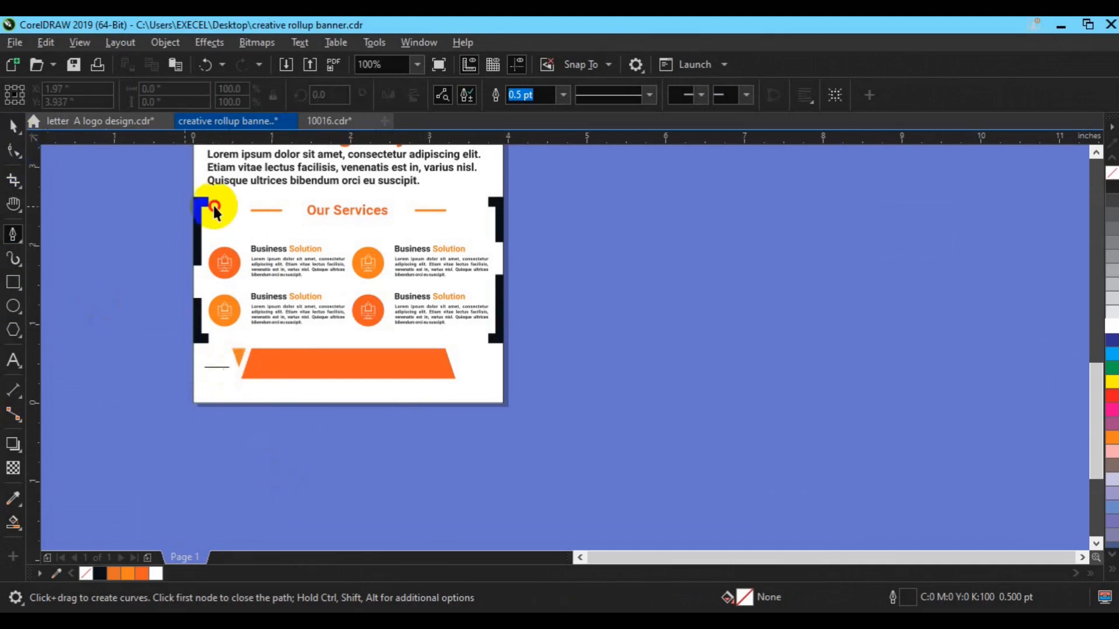
Make the short line orange at 1.5 pt and group it with the triangle.
key("space")
left_click(215, 368)
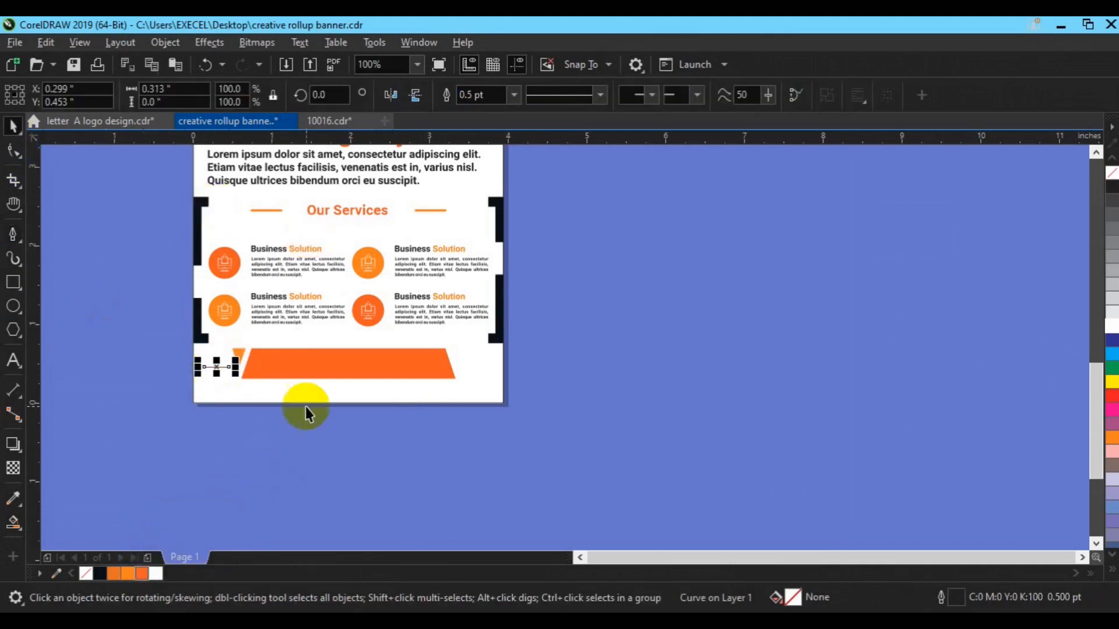
right_click(142, 573)
left_click(512, 95)
left_click(484, 176)
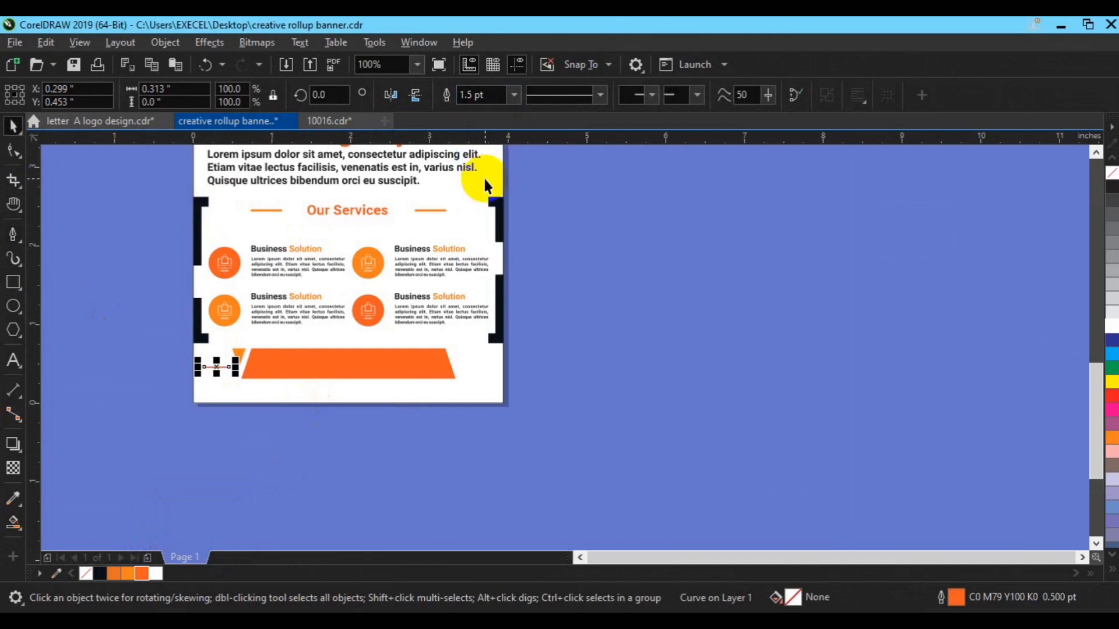
left_click(240, 353, "shift")
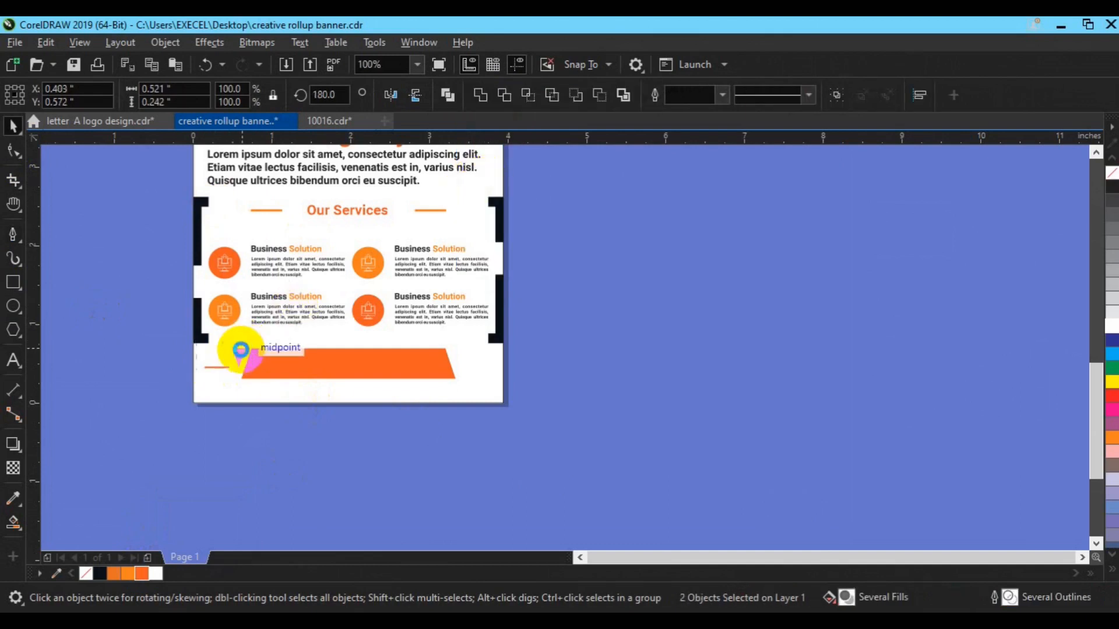
key("ctrl+g")
Place a mirrored copy of the line-and-triangle accent at the banner's right end.
left_click(325, 368, "shift")
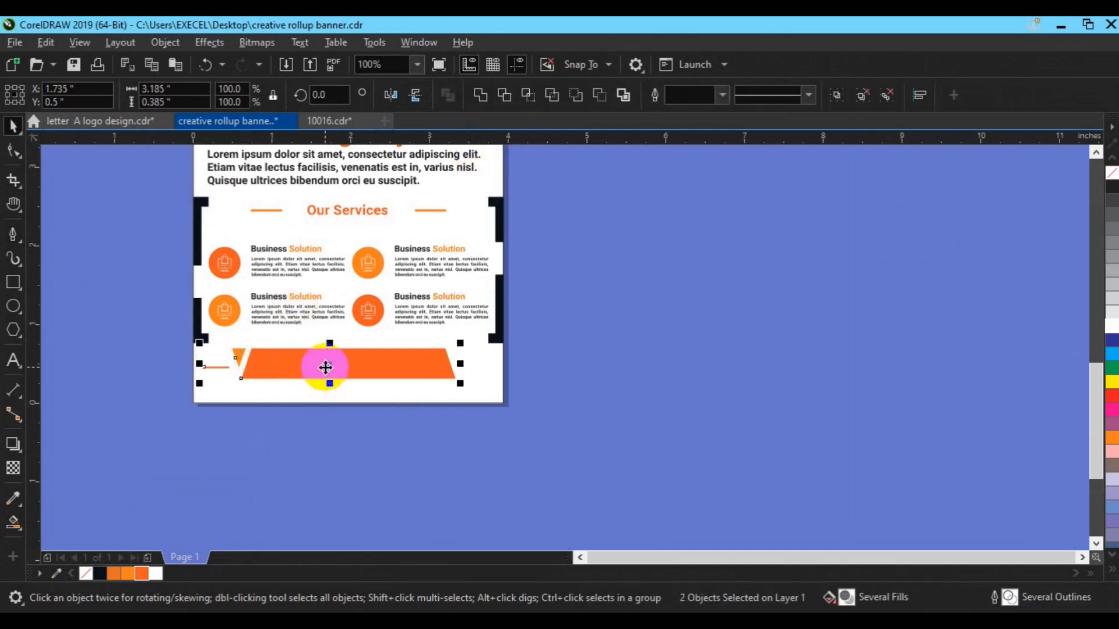
left_click(235, 361)
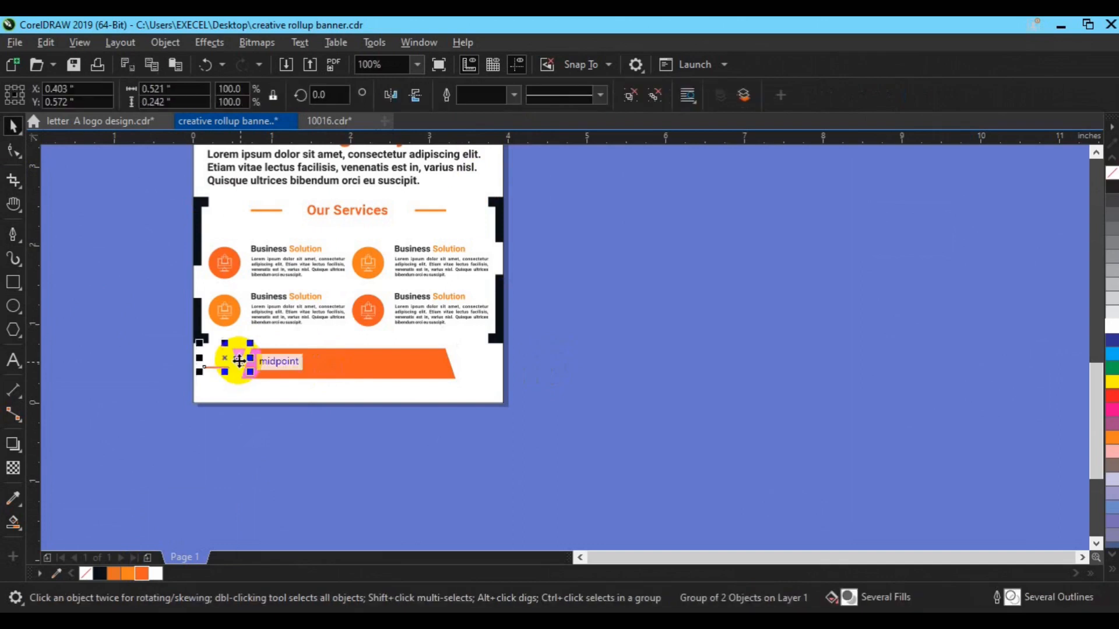
left_click(390, 93)
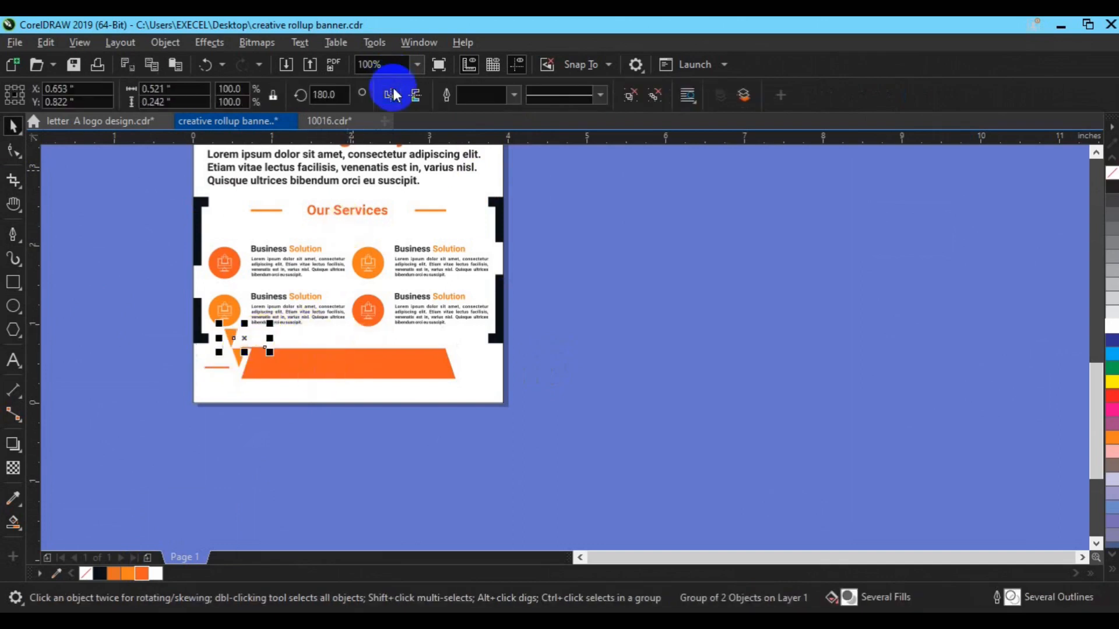
left_click_drag(243, 337, 466, 357)
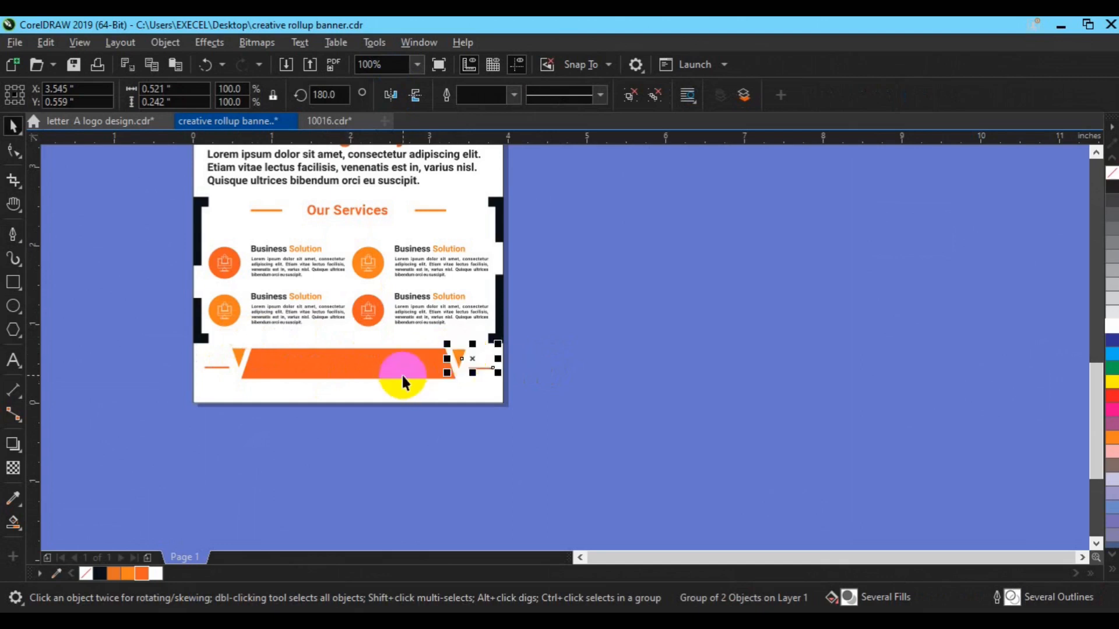
Group the two side accents and centre them vertically on the orange banner.
left_click(401, 372, "shift")
left_click(236, 358)
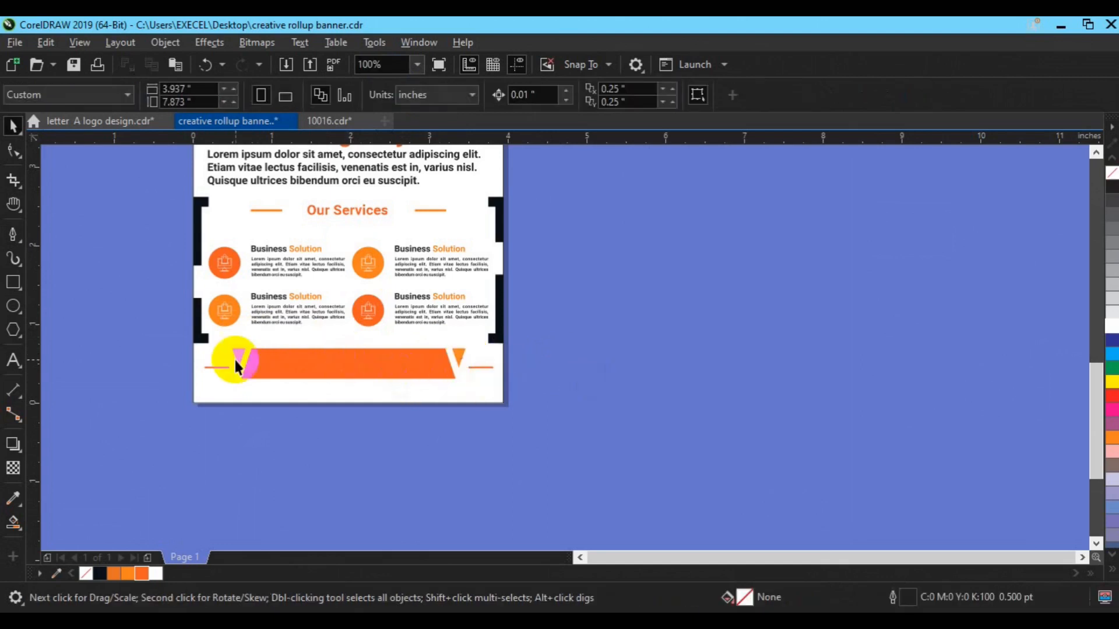
left_click(461, 366, "shift")
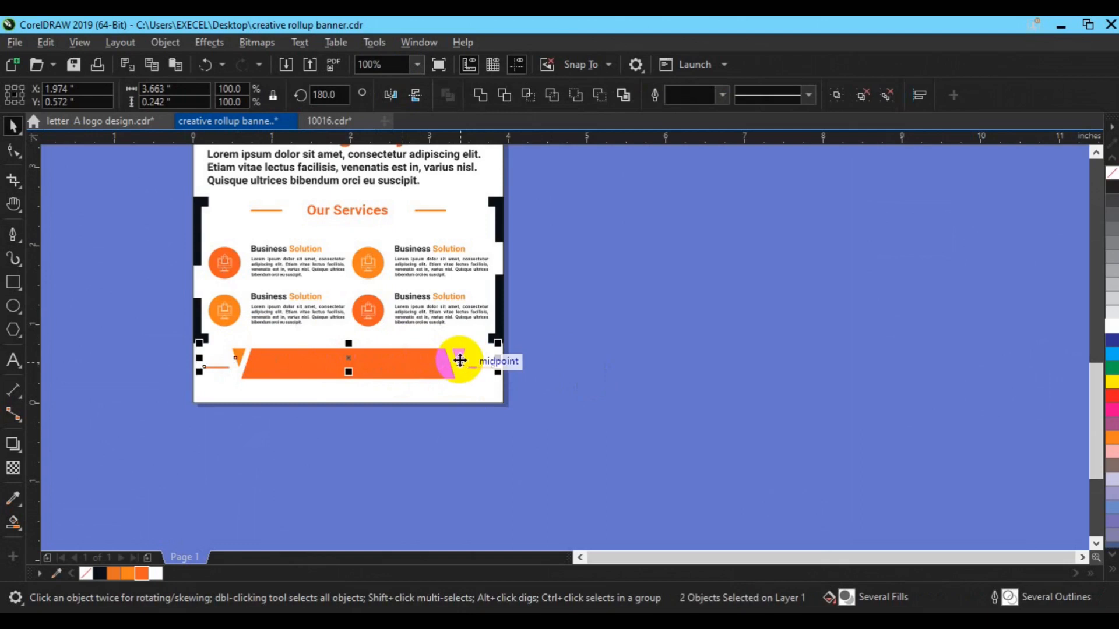
key("ctrl+g")
key("ctrl+u")
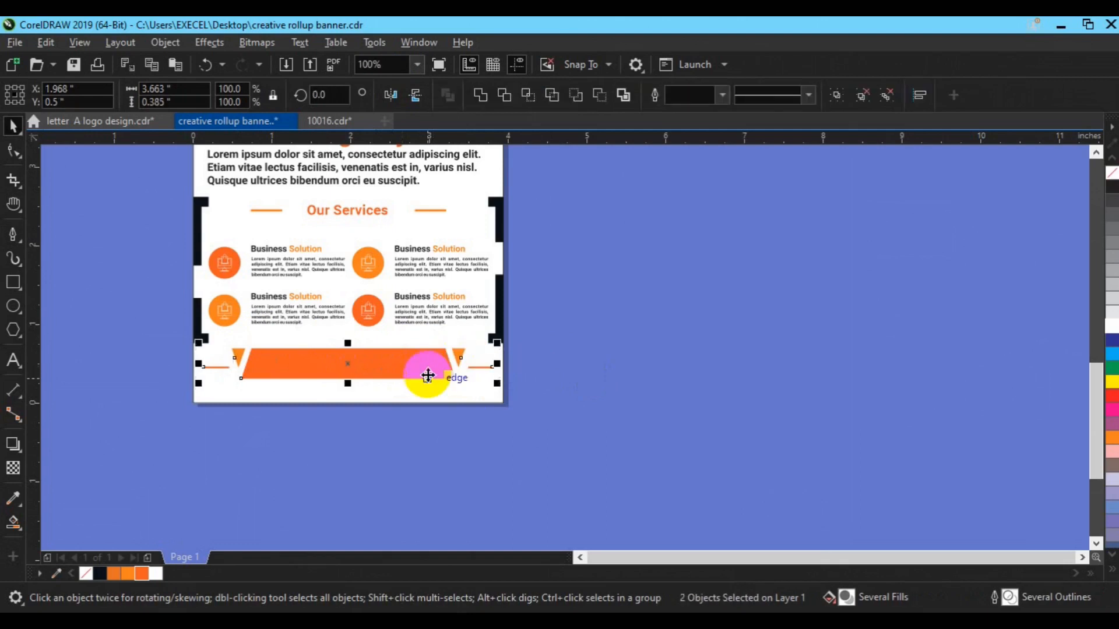
key("e")
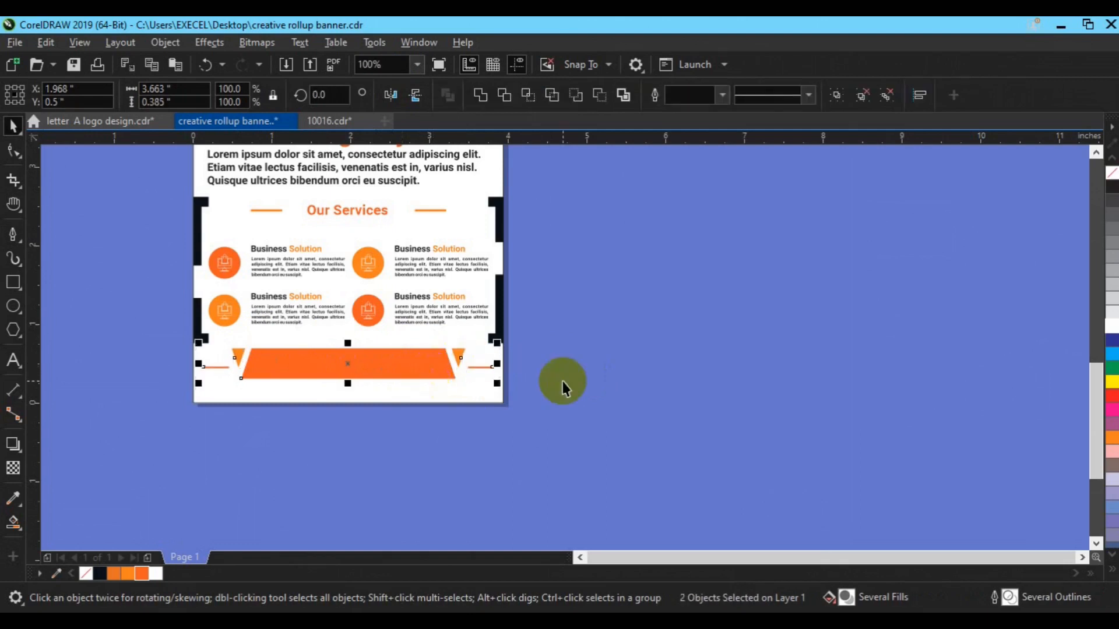
left_click(482, 399)
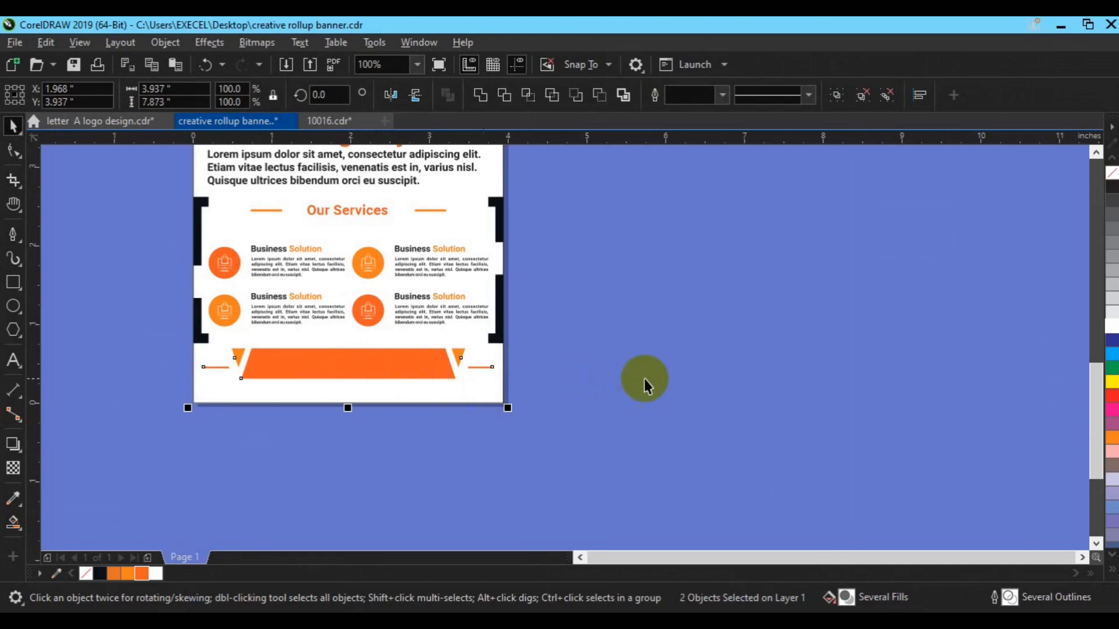
left_click(644, 379)
left_click(400, 370)
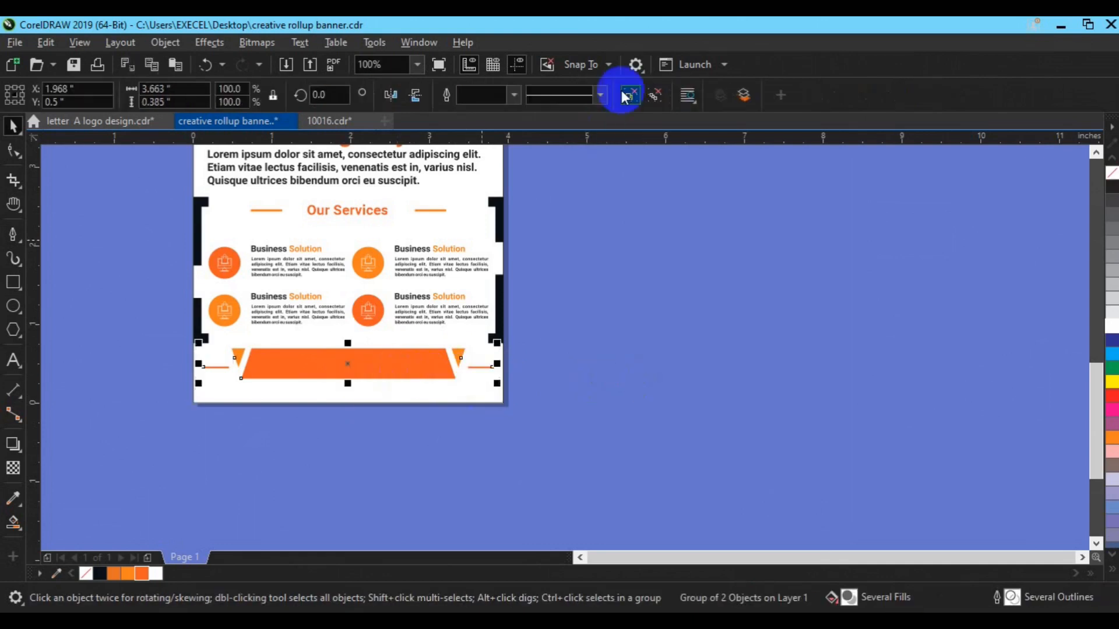
left_click(13, 361)
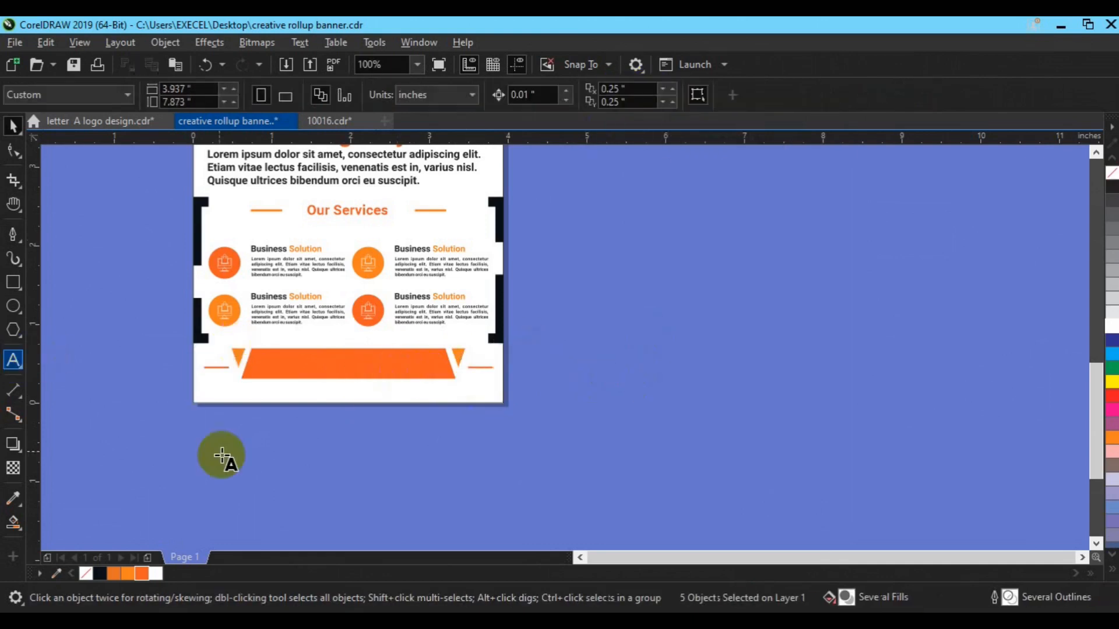
Type 'CALL NOW' and the phone number below the page in 12 pt Roboto.
left_click(225, 458)
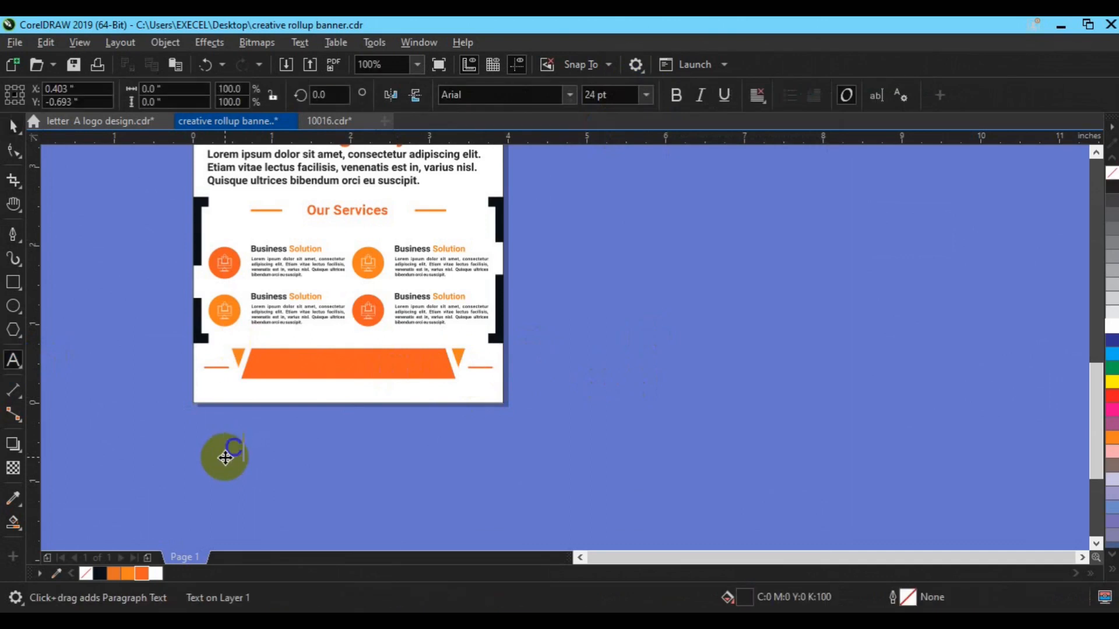
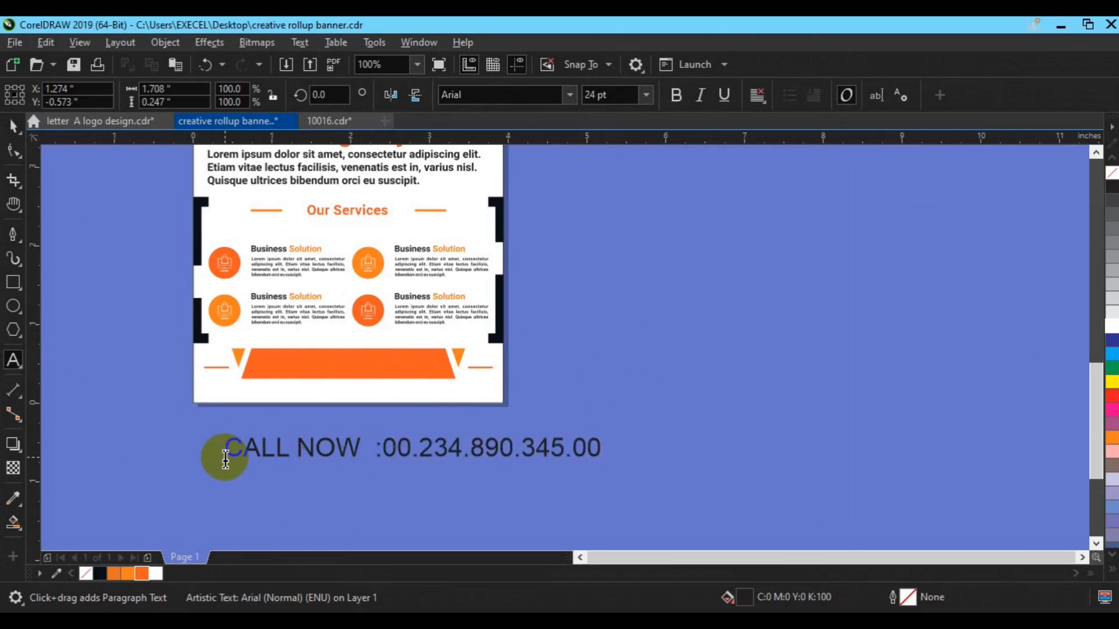
left_click(14, 126)
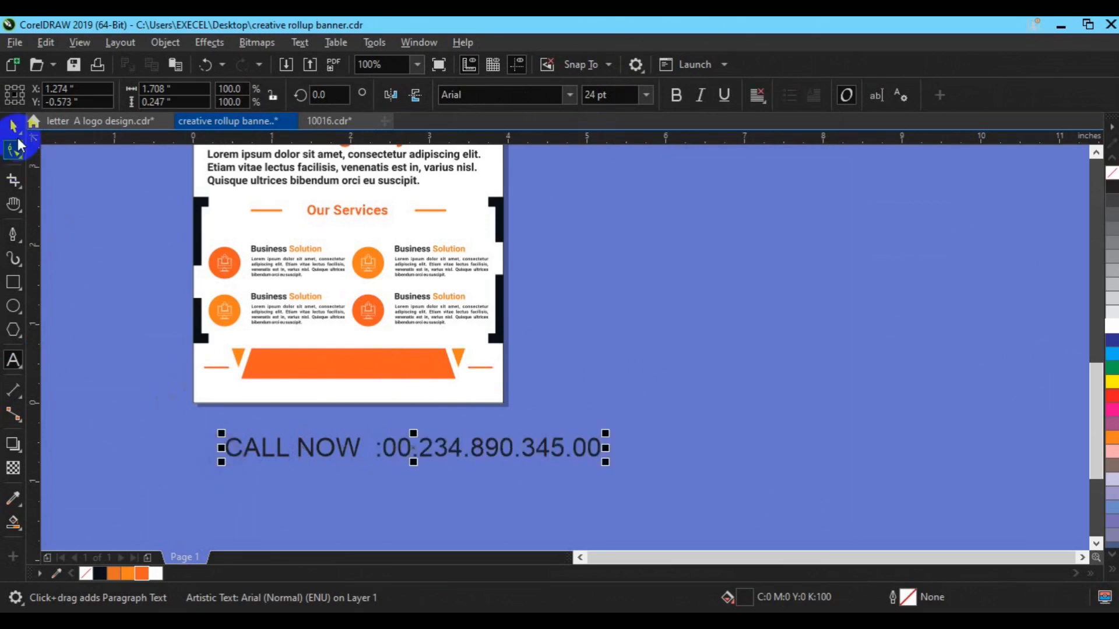
left_click(509, 94)
type("Roboto")
key("Return")
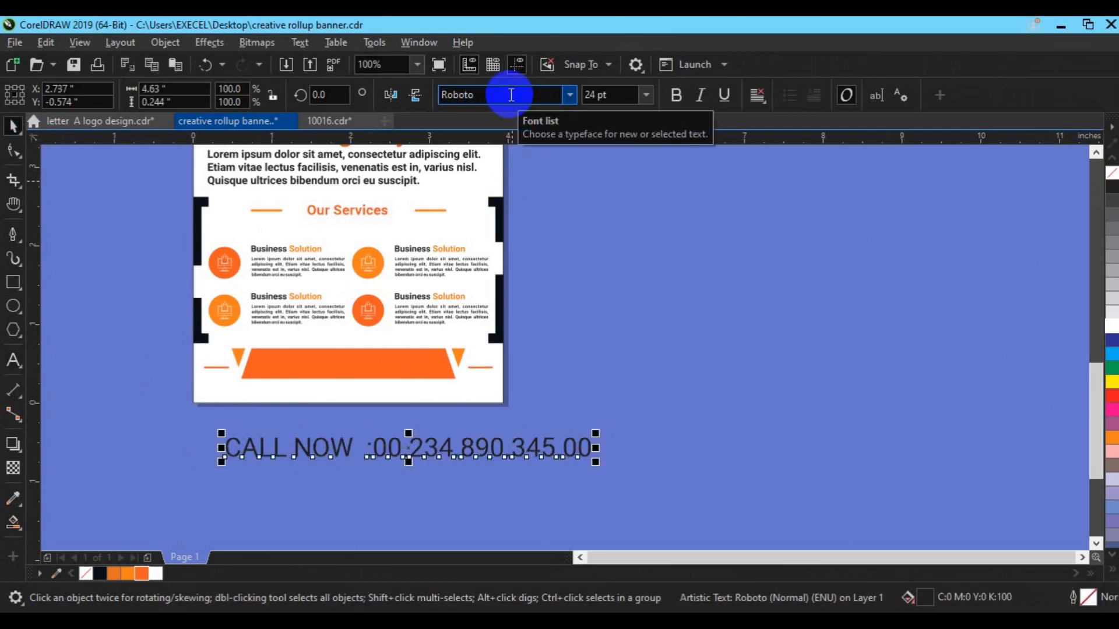
left_click(600, 95)
type("12")
key("Return")
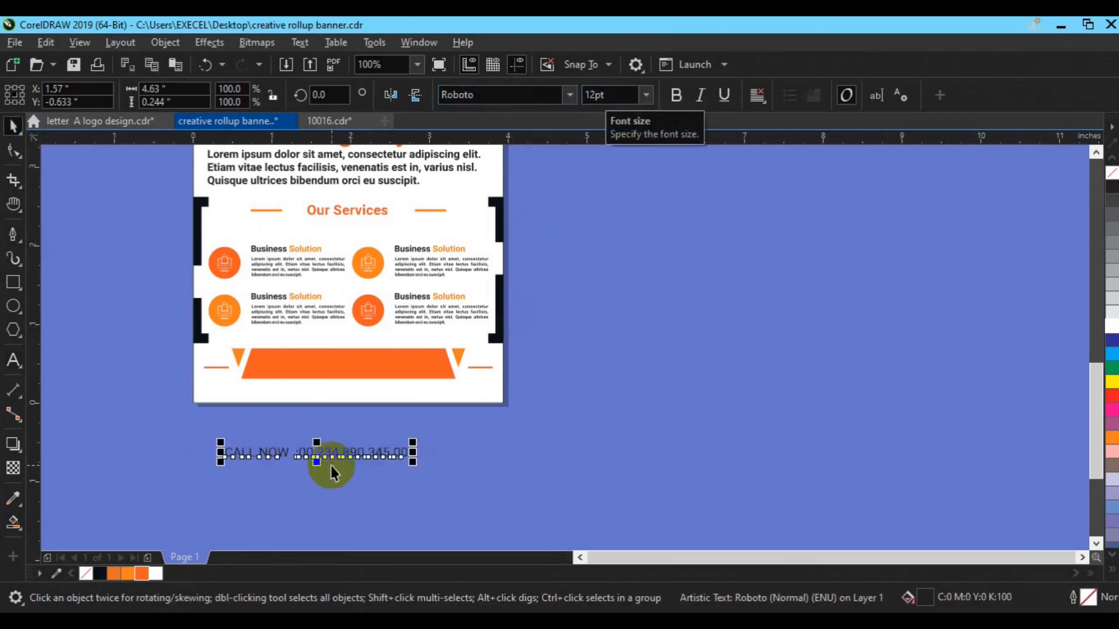
Move the text onto the orange bar at 10 pt and centre it. Bold the number and keep CALL NOW regular.
left_click_drag(309, 450, 352, 367)
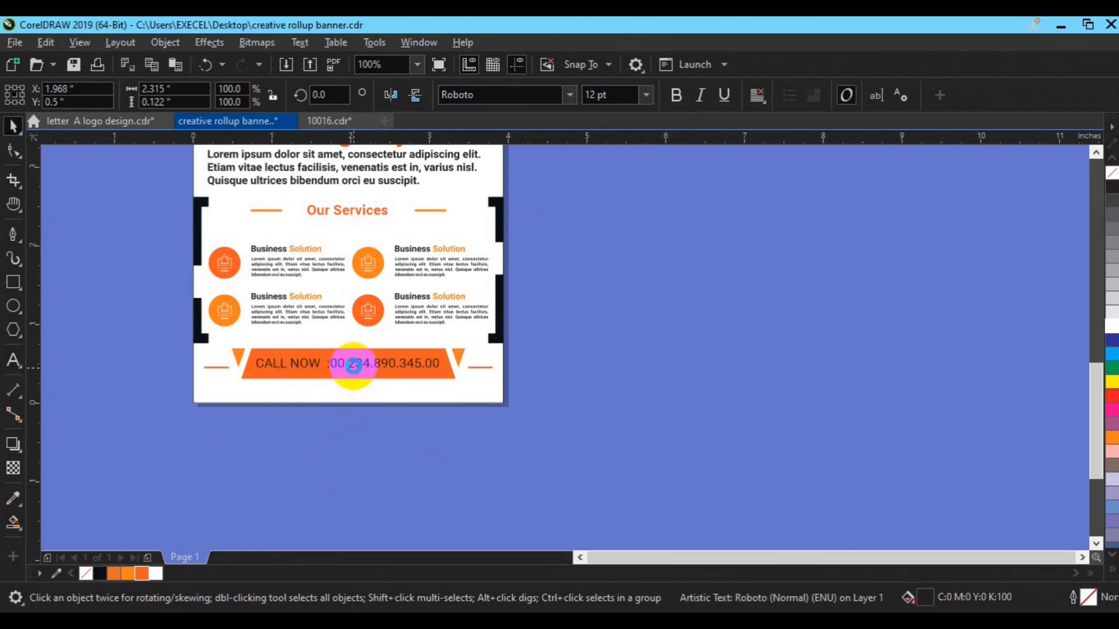
left_click(621, 97)
type("10")
key("Return")
left_click(445, 374)
key("c")
left_click(621, 399)
left_click(405, 380)
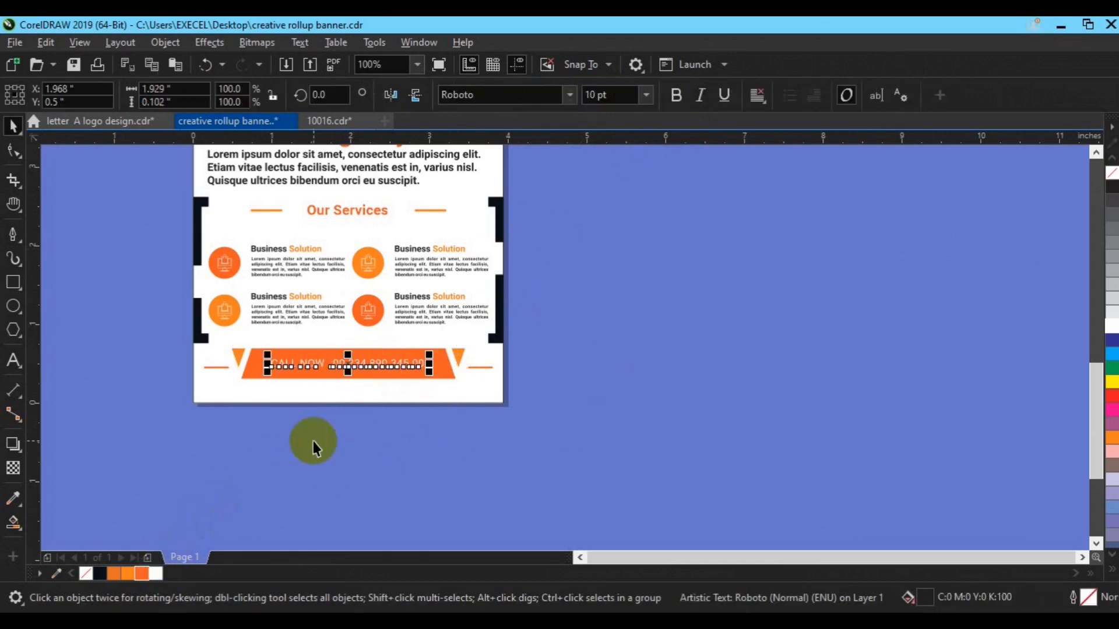
left_click(671, 95)
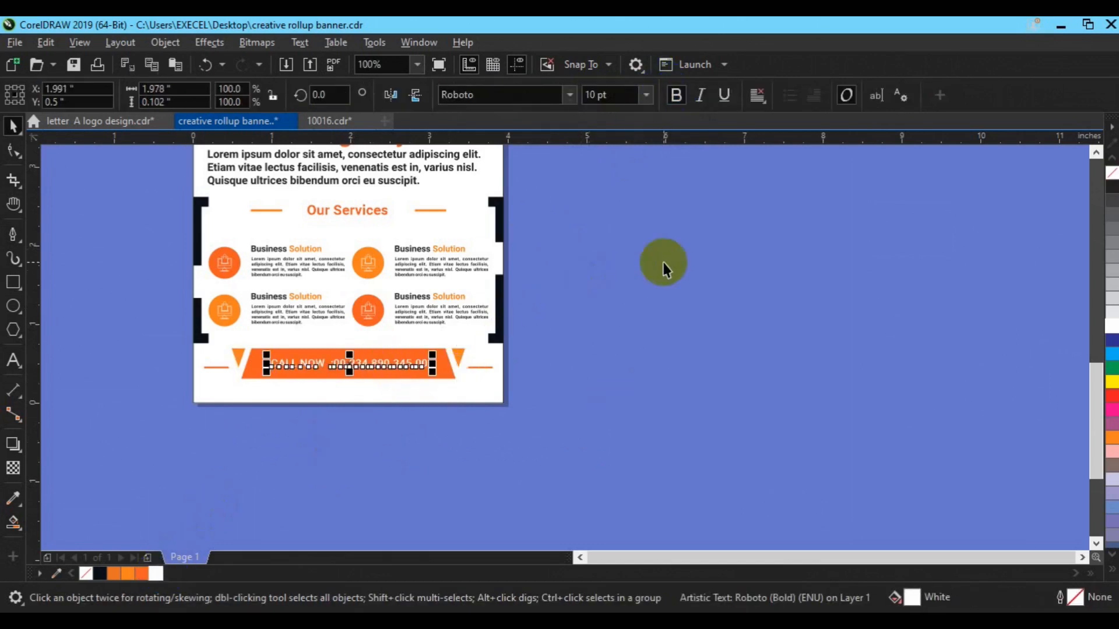
left_click(324, 368)
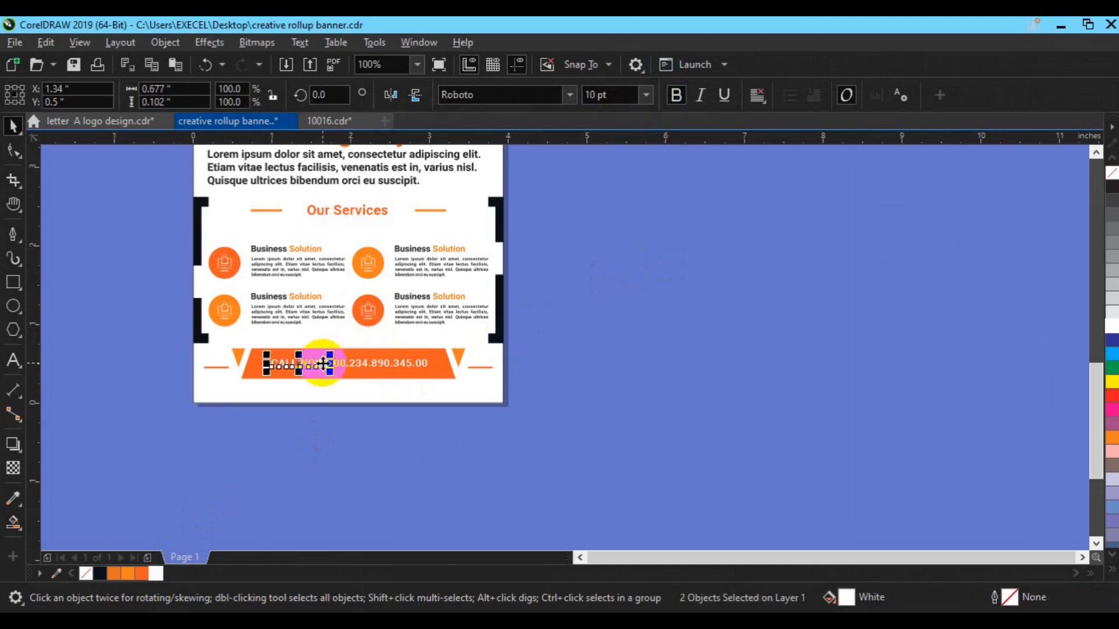
left_click(674, 95)
left_click(631, 420)
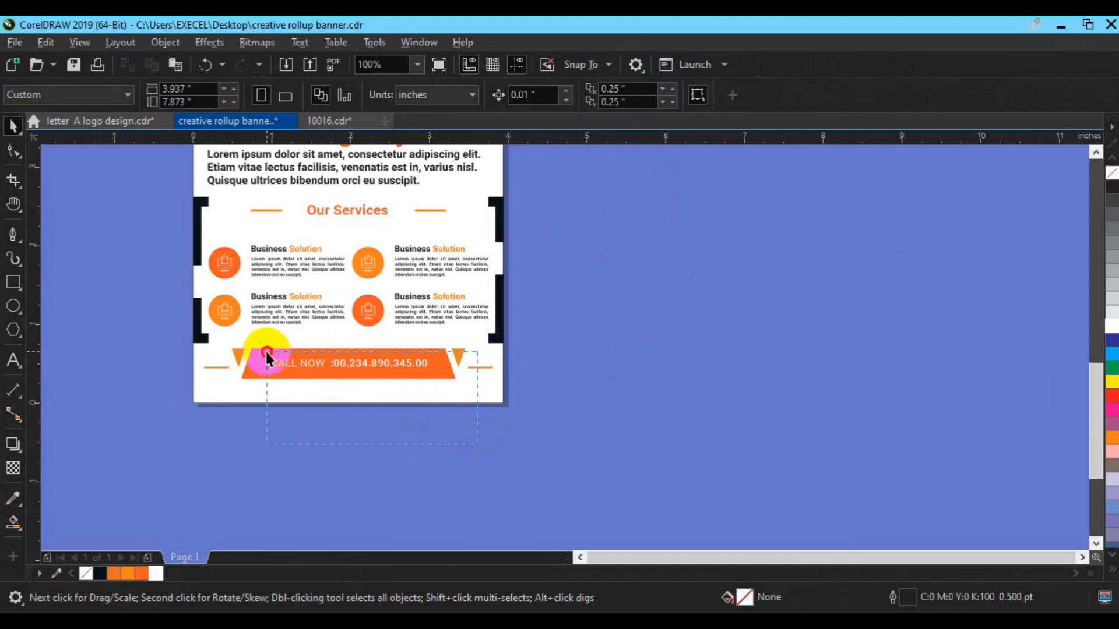
Group the CALL NOW text pieces with the orange bar and nudge the row up slightly.
left_click_drag(266, 355, 263, 349)
left_click_drag(422, 427, 265, 353)
key("ctrl+g")
left_click(374, 369, "shift")
key("ctrl+g")
left_click_drag(164, 337, 515, 393)
key("ctrl+g")
left_click(459, 401, "shift")
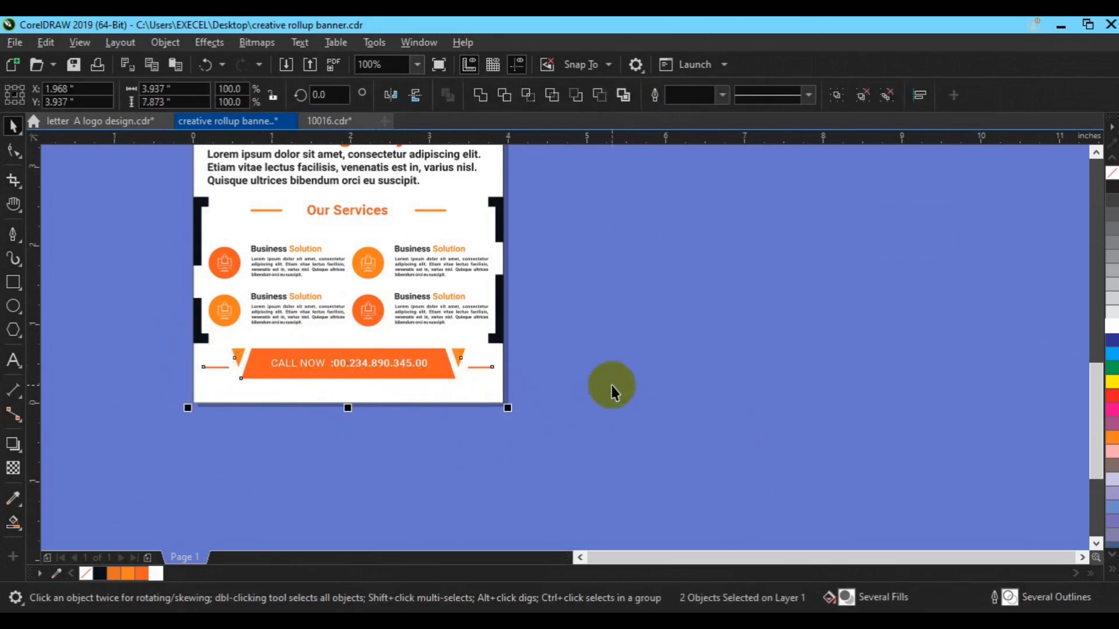
left_click(321, 363)
left_click_drag(322, 366, 323, 363)
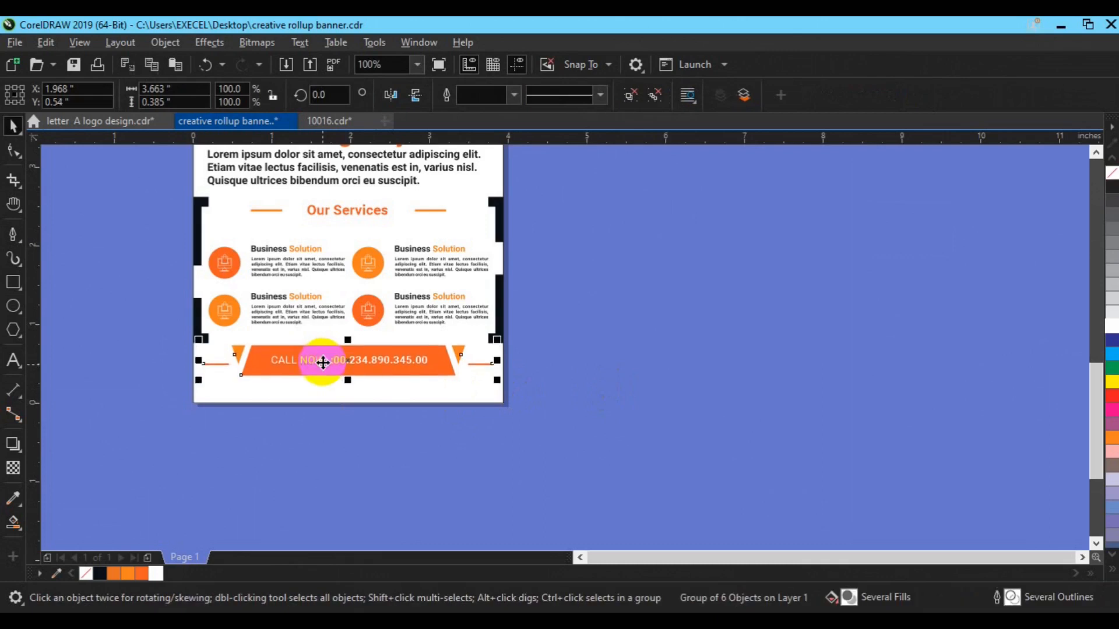
key("F8")
left_click(174, 462)
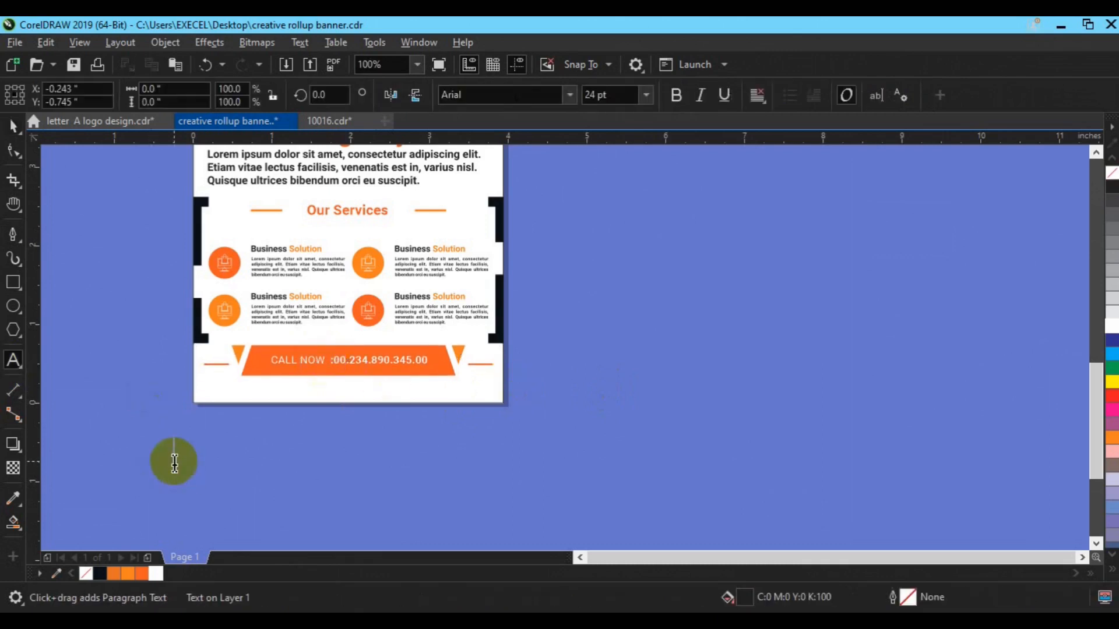
type("www.website.com ")
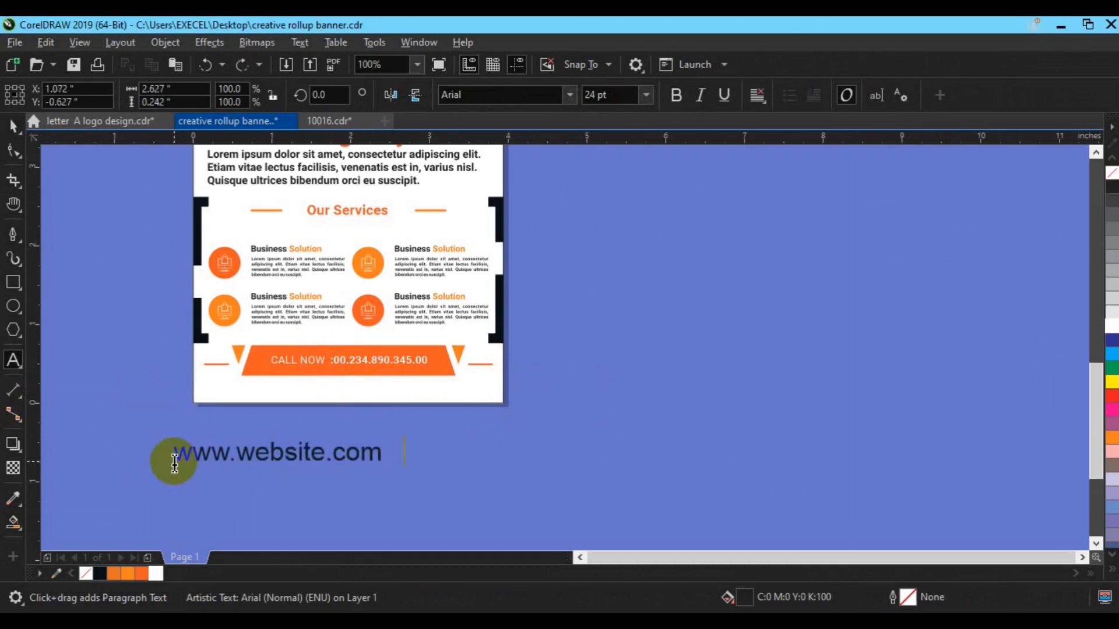
type("  |   info@website.com")
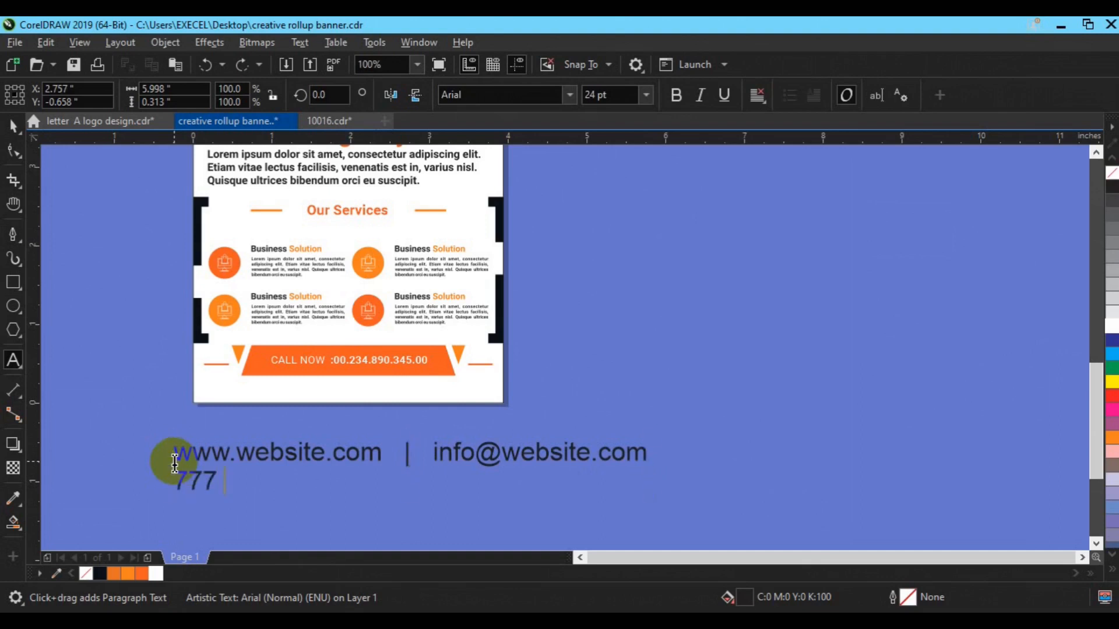
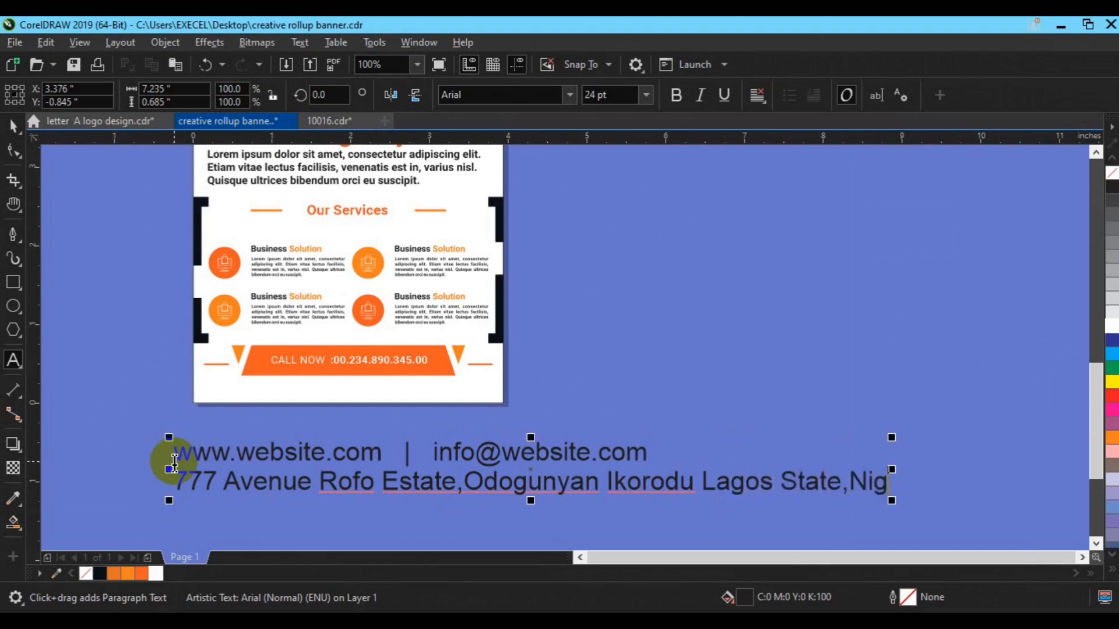
left_click(12, 125)
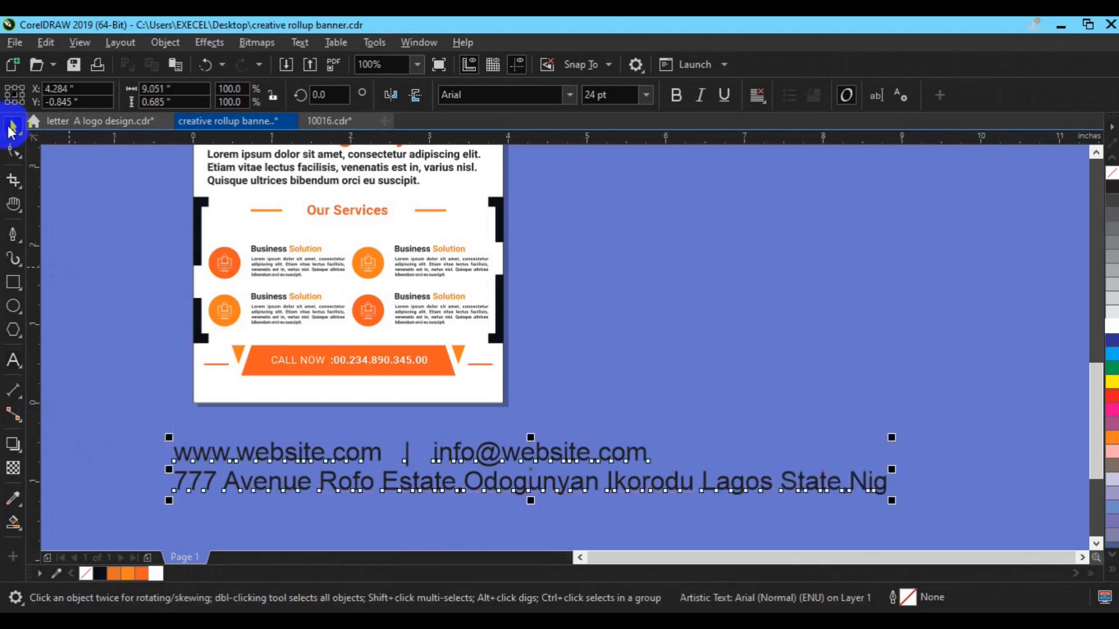
Set the contact text to 10 pt Roboto with centre alignment.
left_click(594, 95)
type("12")
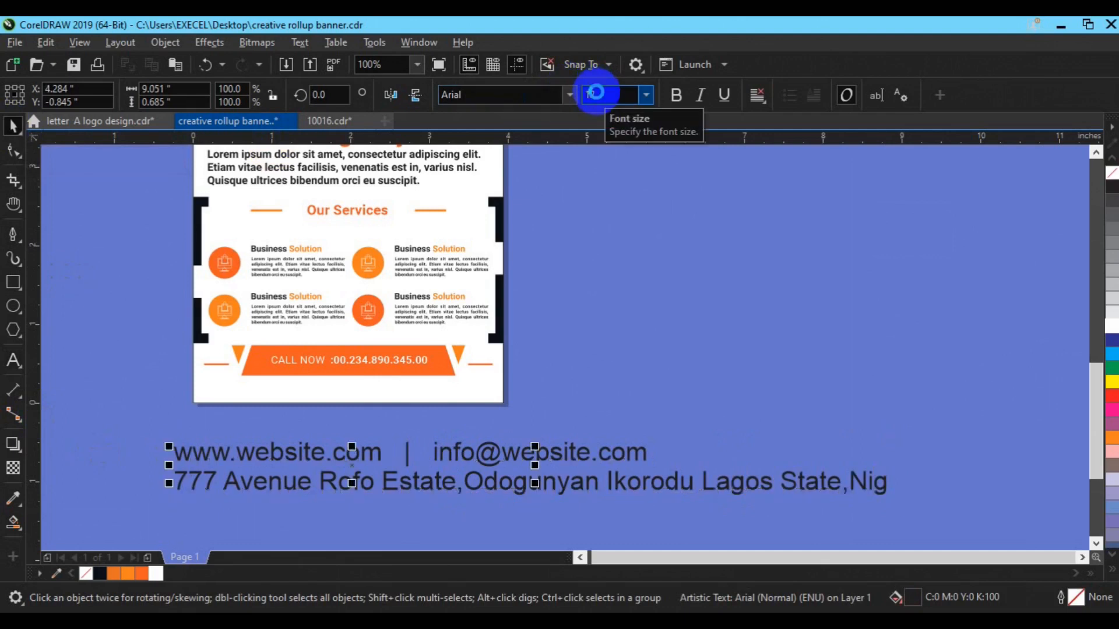
key("Return")
left_click(589, 95)
type("10")
key("Return")
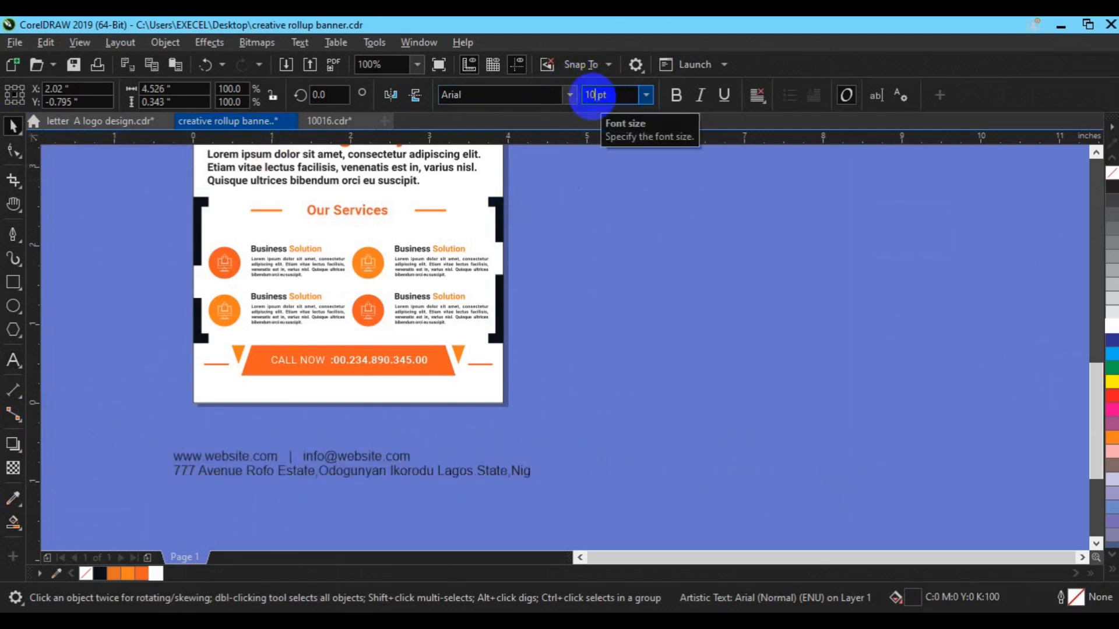
left_click(462, 102)
left_click(461, 100)
type("roboto")
key("Return")
left_click(758, 98)
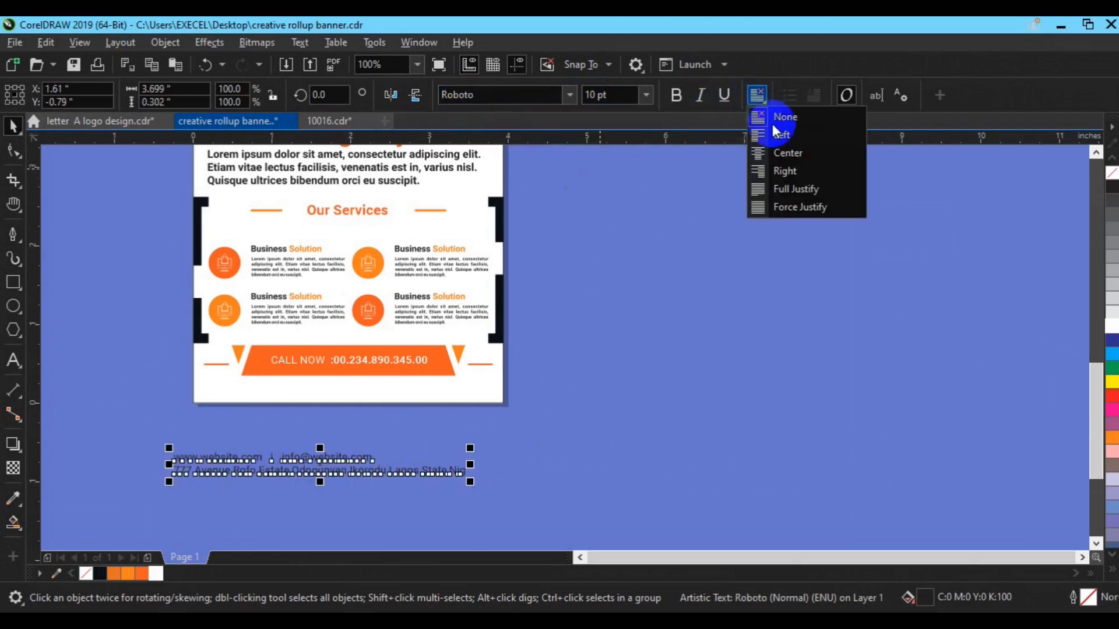
left_click(778, 152)
Move the contact text under the CALL NOW bar and reduce it to 8 pt.
left_click_drag(350, 466, 377, 393)
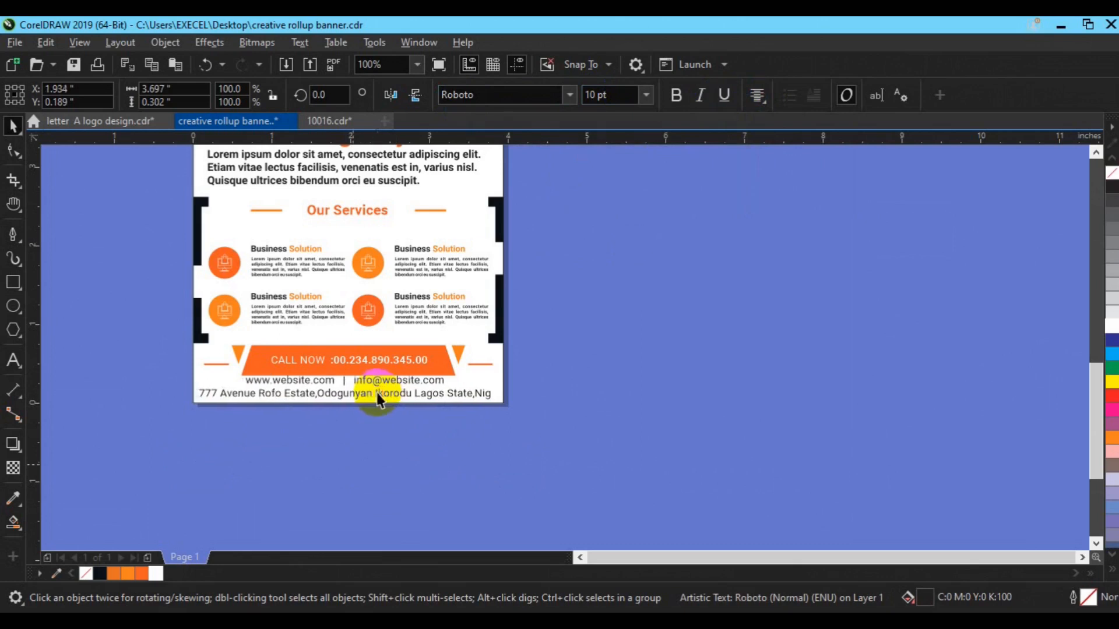
double_click(594, 95)
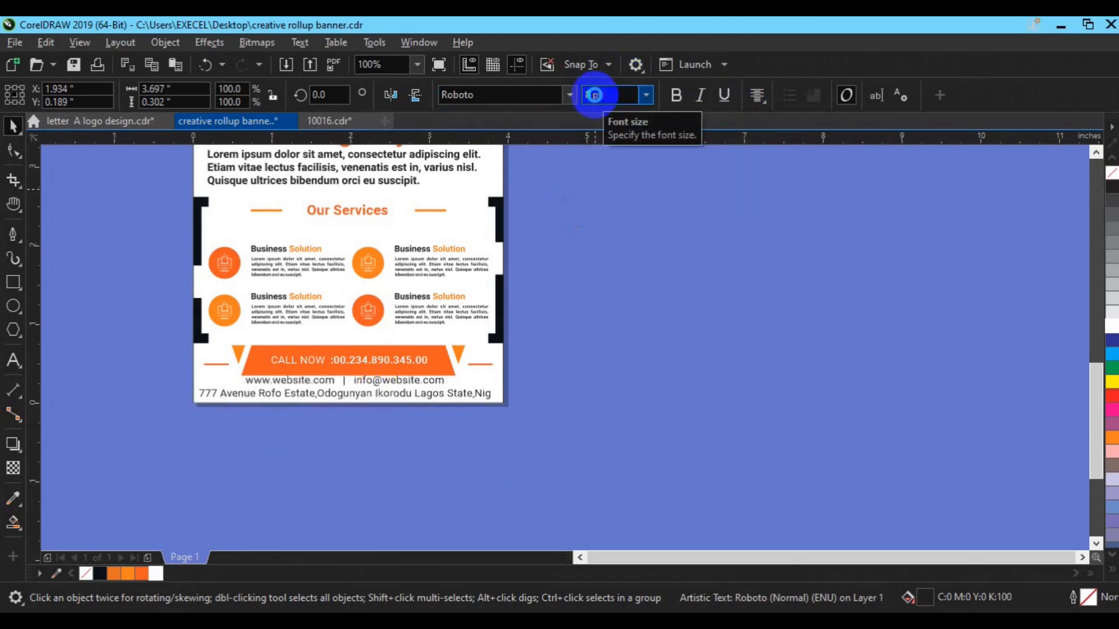
type("8")
key("Return")
left_click(501, 389, "shift")
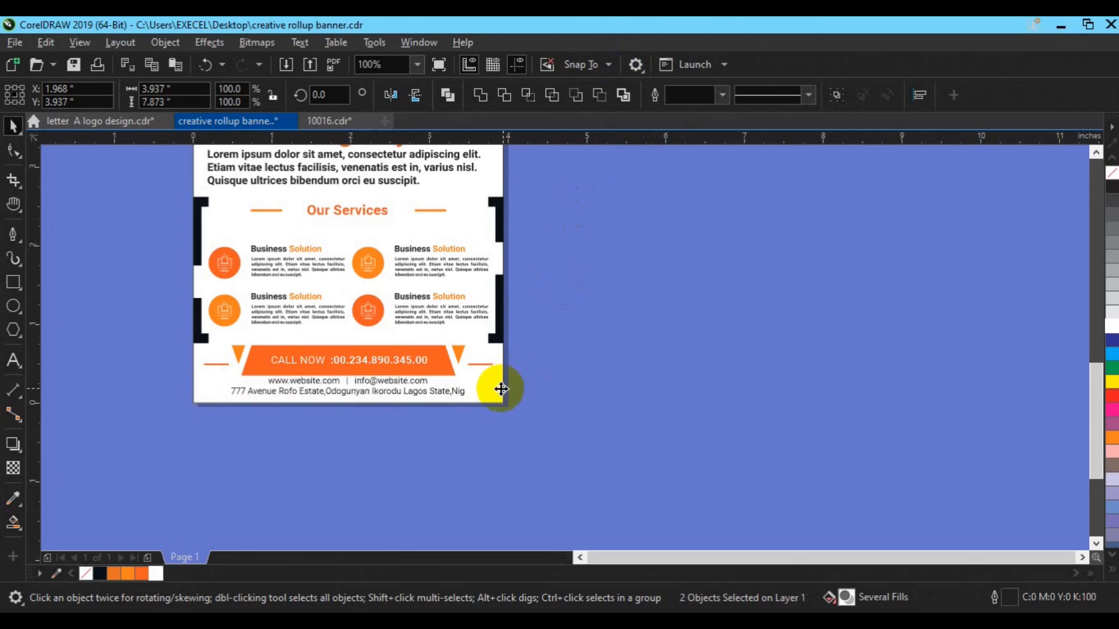
left_click(382, 398)
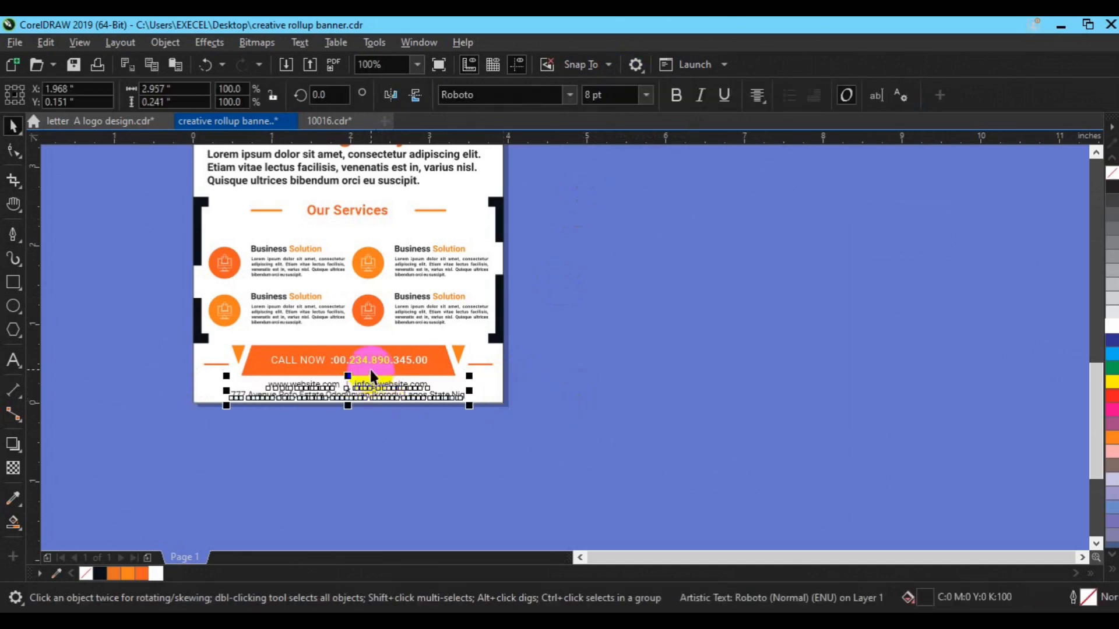
Nudge the whole services block up two steps.
left_click(338, 306)
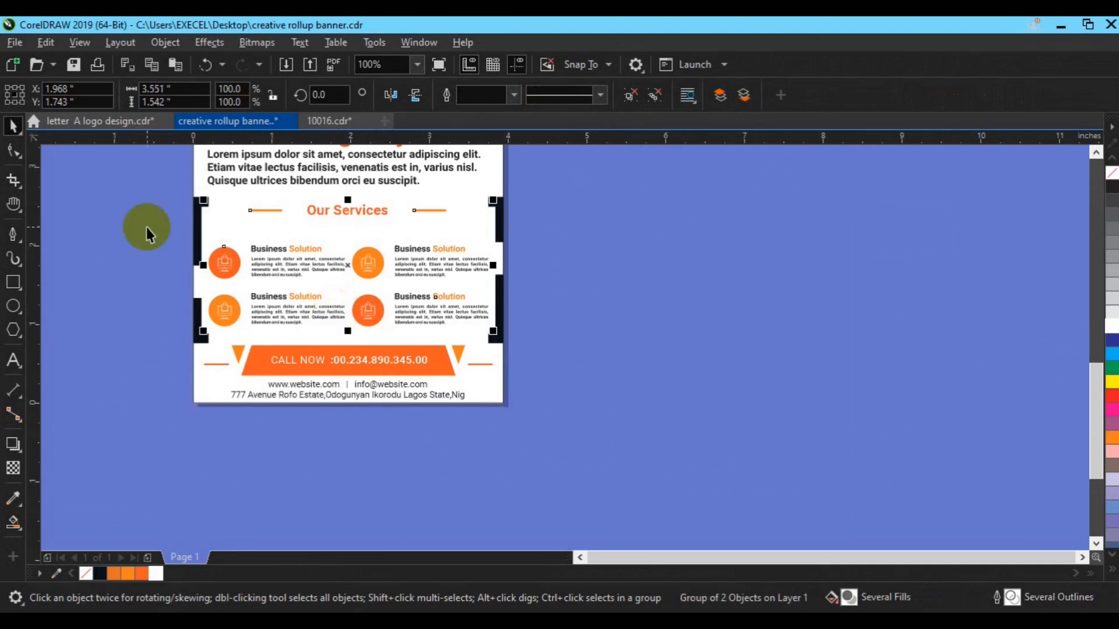
left_click_drag(160, 182, 585, 345)
key("Up")
key("Up")
key("Up")
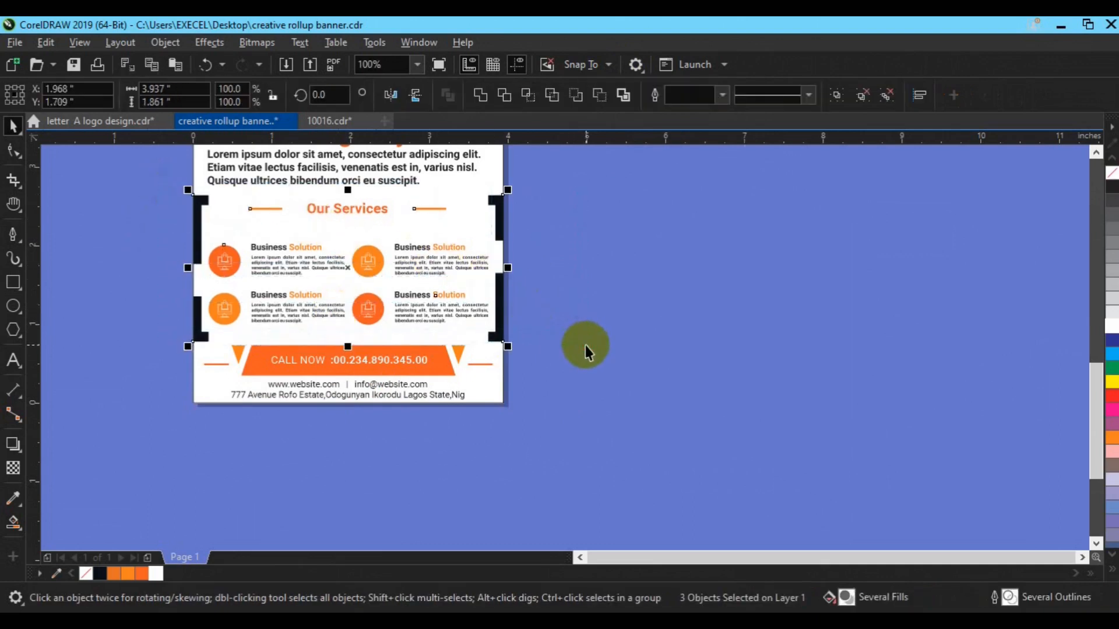
key("Up")
key("Up")
key("Up")
key("Up")
left_click(586, 344)
Nudge the CALL NOW bar and the contact text up one step each.
left_click_drag(166, 336, 527, 380)
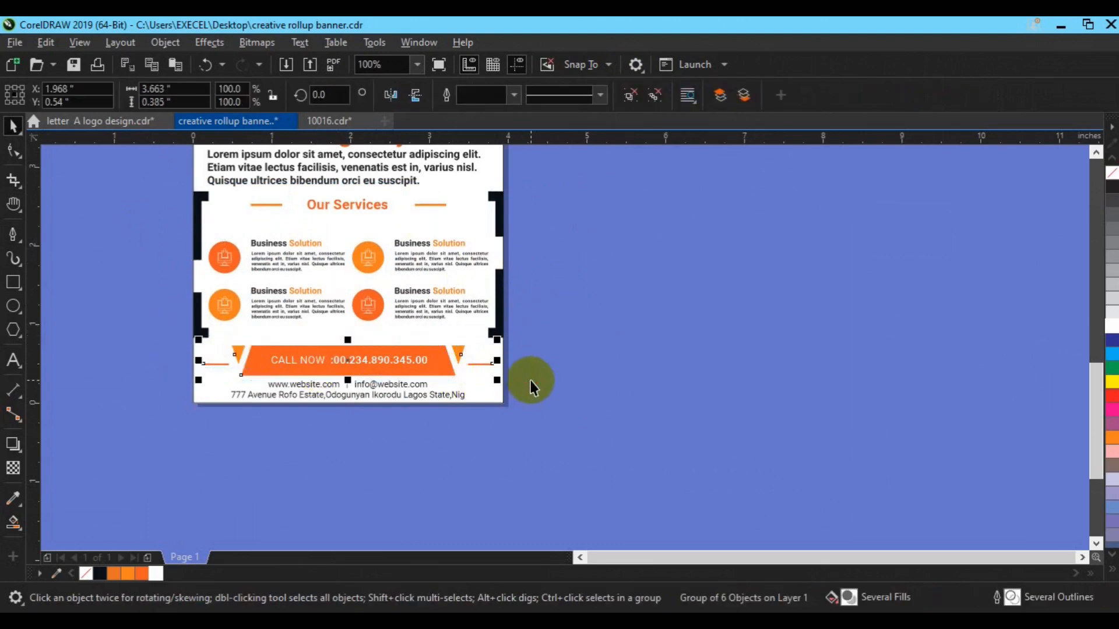
key("Up")
key("Up")
key("Up")
key("Up")
key("Up")
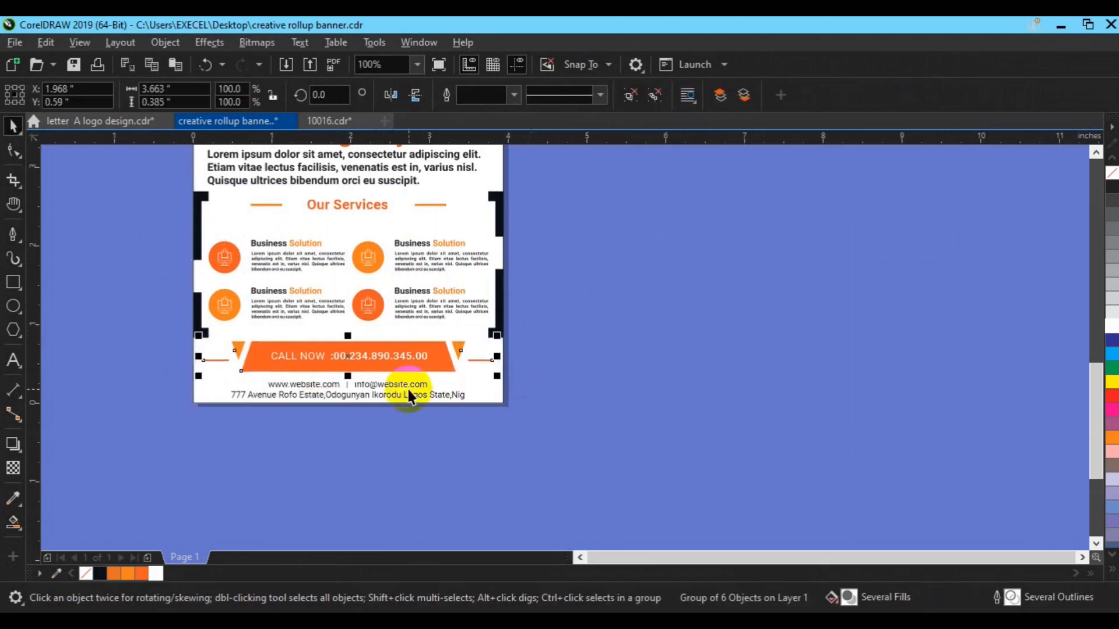
left_click(407, 395)
key("Up")
key("Up")
key("Up")
key("Up")
key("Up")
key("Up")
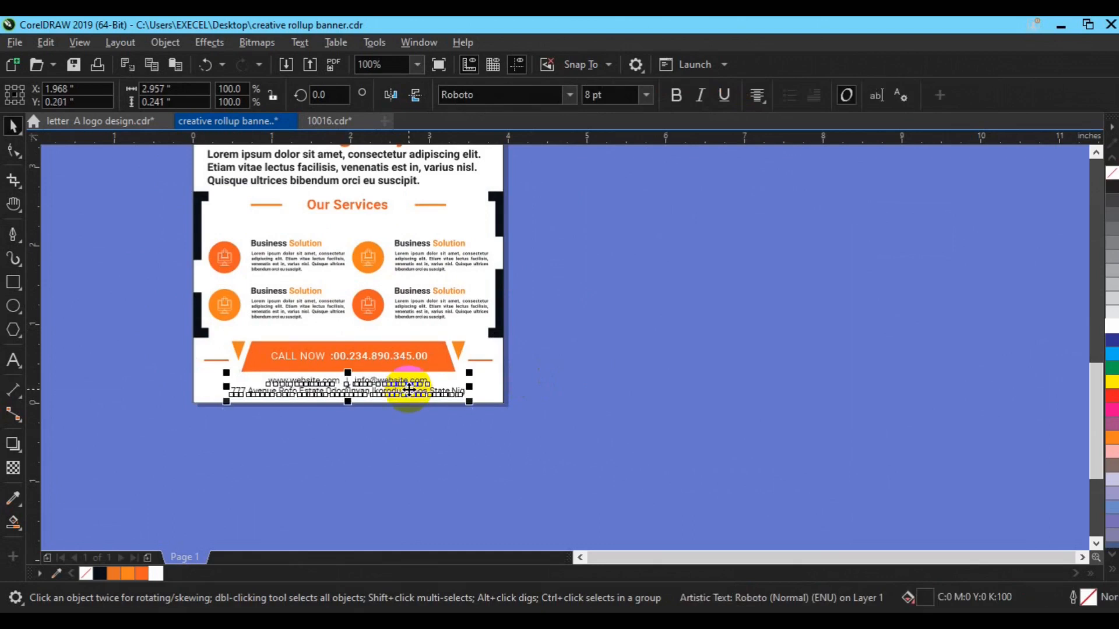
left_click(621, 404)
key("z")
left_click(64, 96)
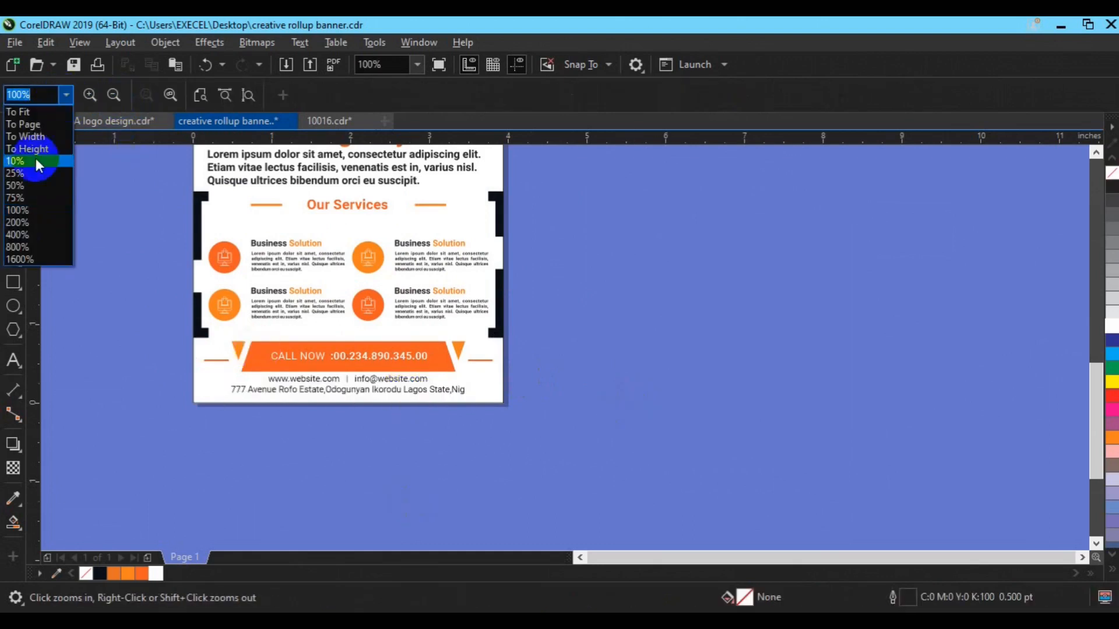
Fit the whole banner page in view and save the document.
left_click(34, 126)
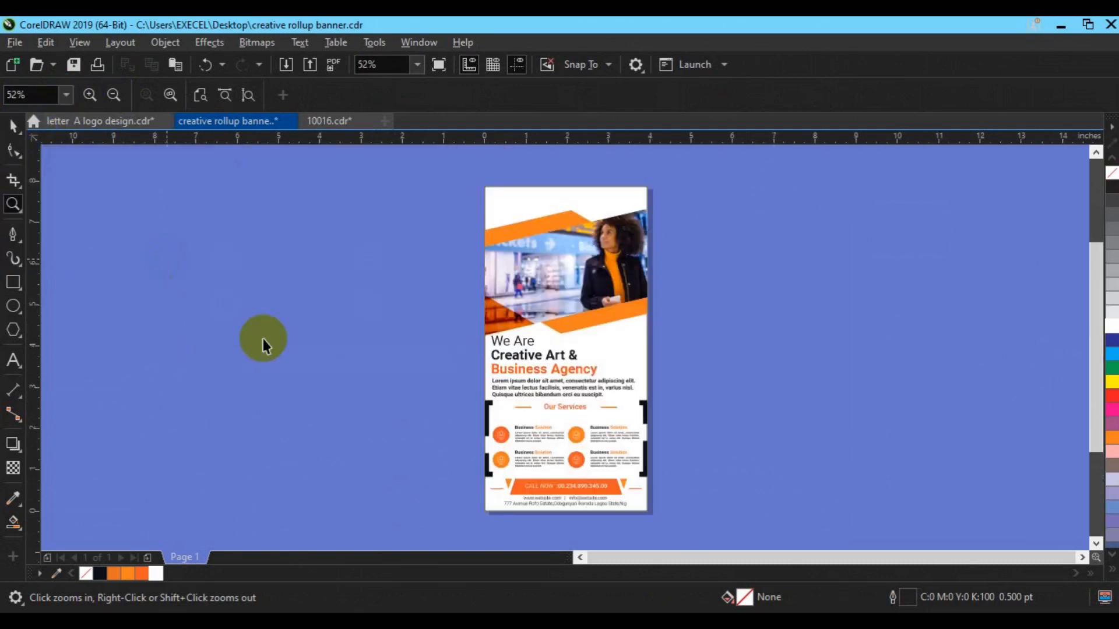
key("space")
key("ctrl+s")
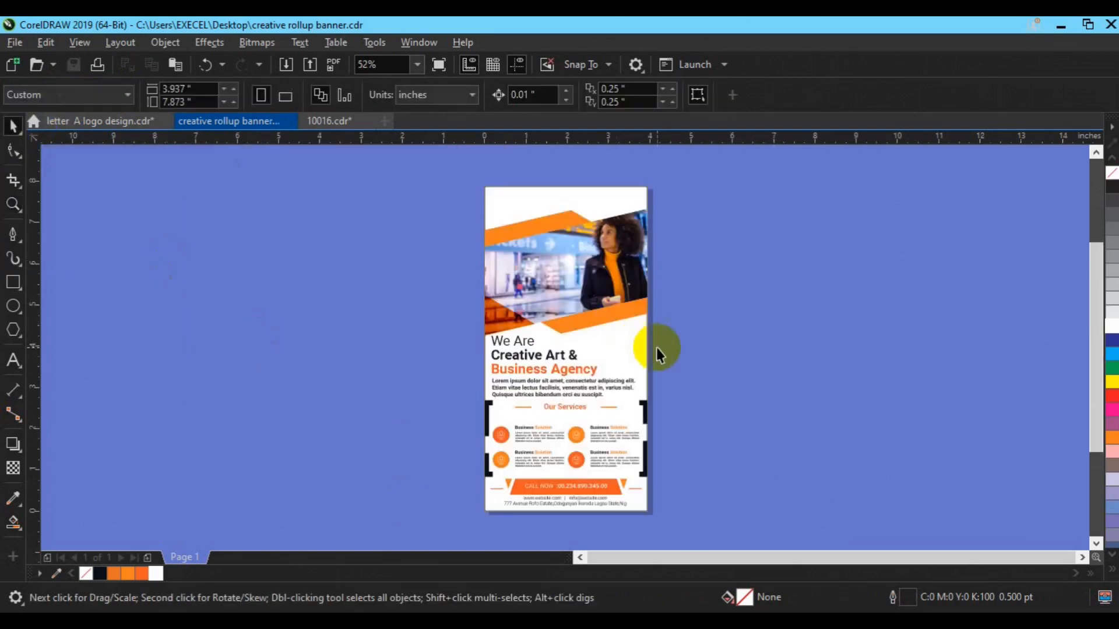
Close the Text properties and Edit Fill panels, then open the Glyphs docker.
key("ctrl+t")
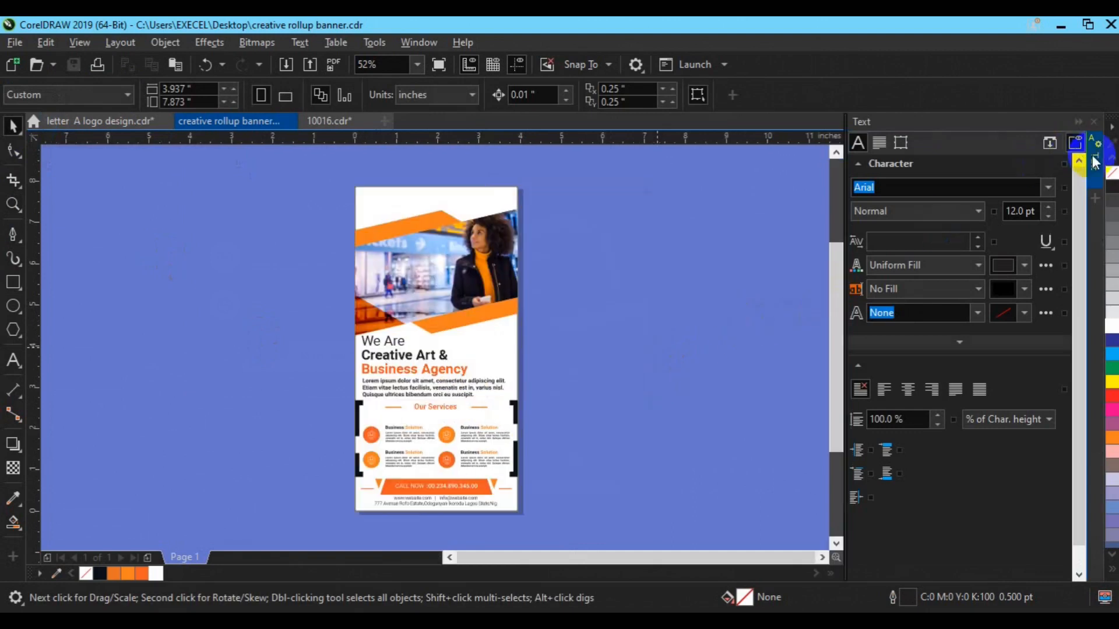
left_click(1095, 183)
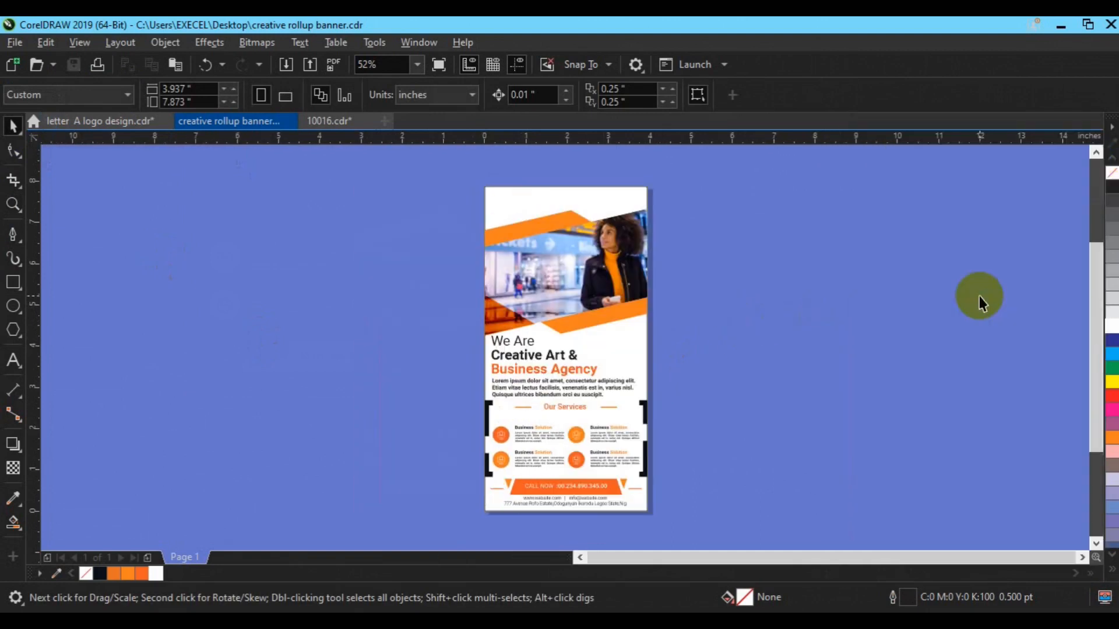
key("ctrl+e")
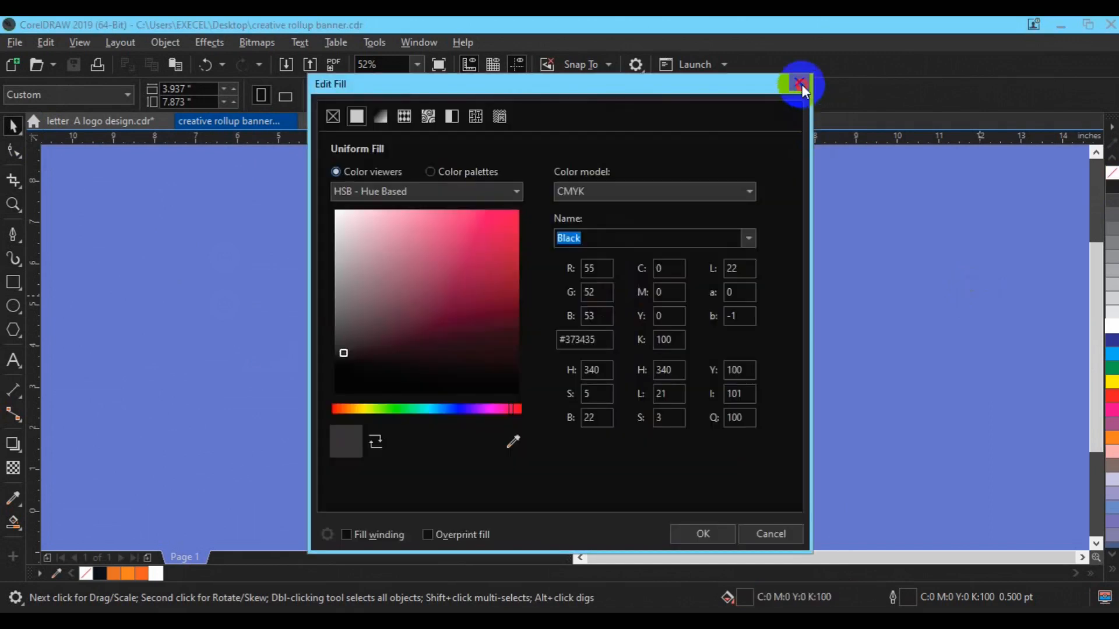
left_click(802, 83)
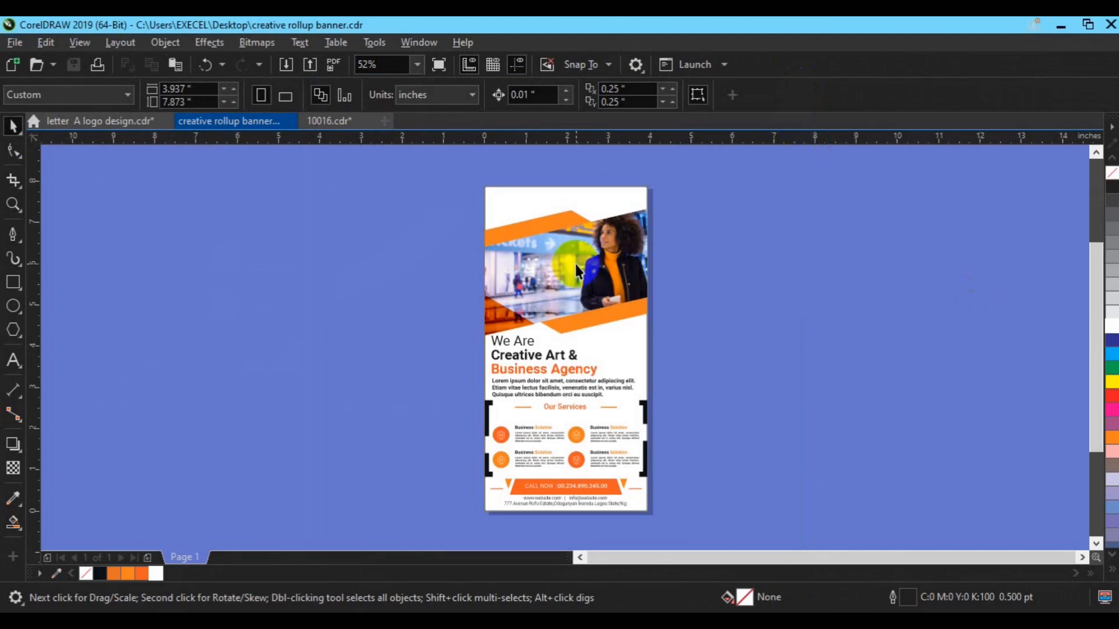
left_click(300, 43)
left_click(366, 469)
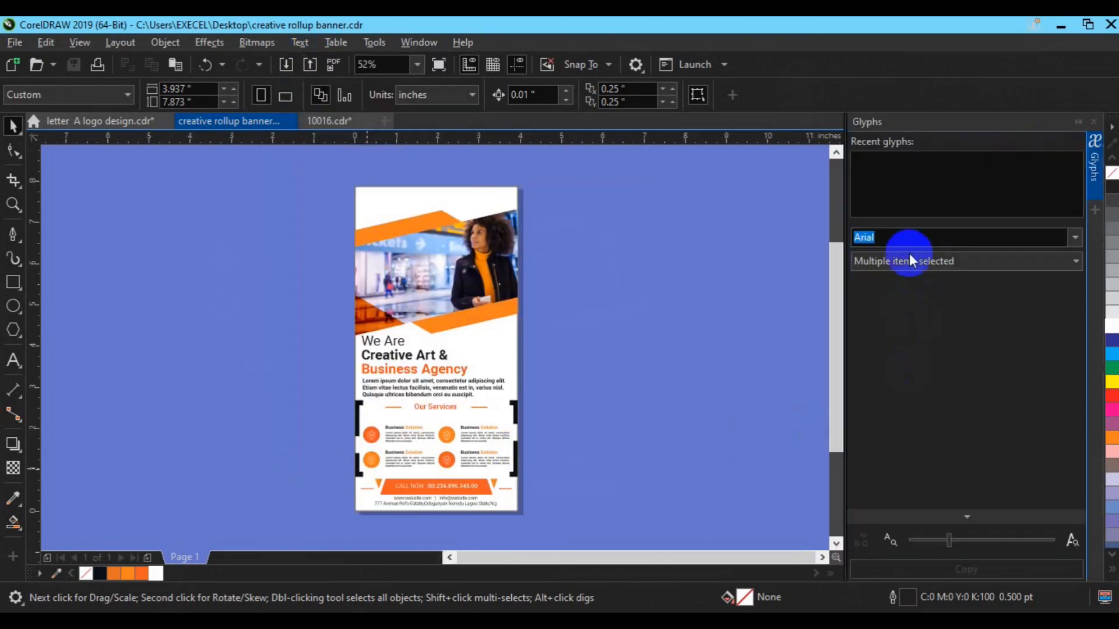
Place a recent Webdings glyph at the banner's top-left and fill it orange.
left_click(869, 172)
left_click_drag(869, 174, 395, 209)
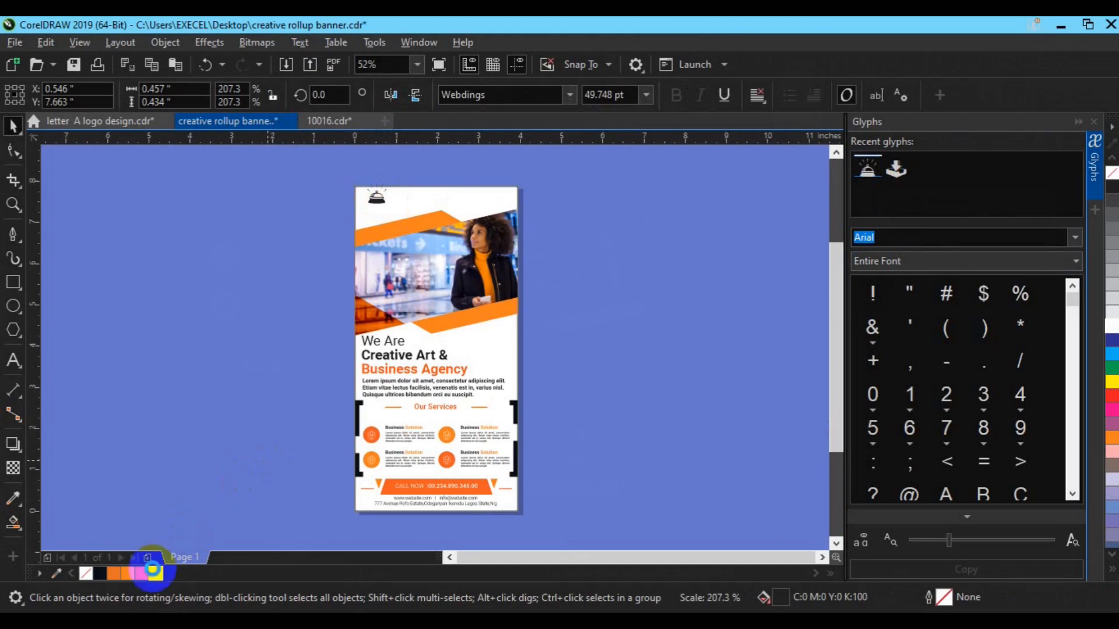
left_click_drag(126, 573, 377, 198)
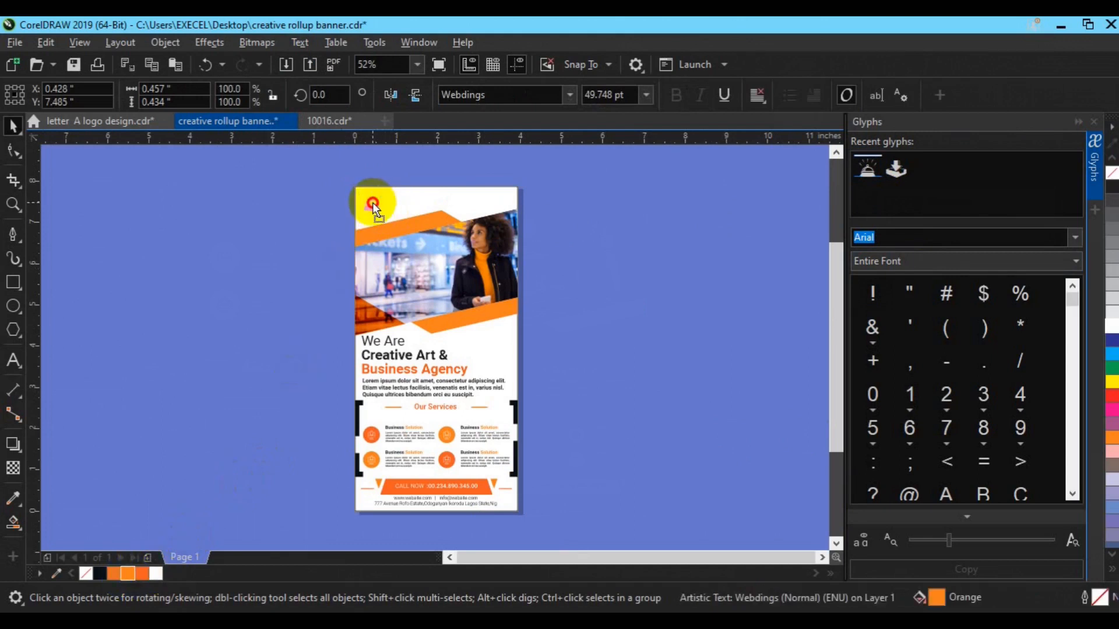
left_click(301, 268)
left_click(14, 360)
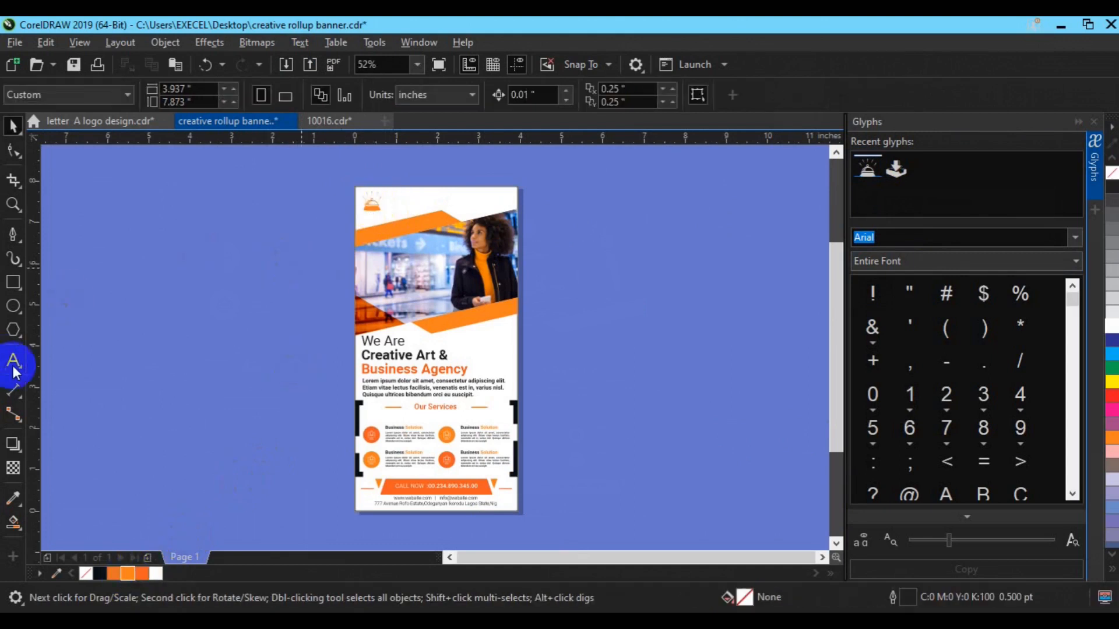
Type 'BRAND NAME' over 'Tag slogan goes' left of the banner, bolded, at 26 pt.
left_click(177, 312)
type("BRAND NAME")
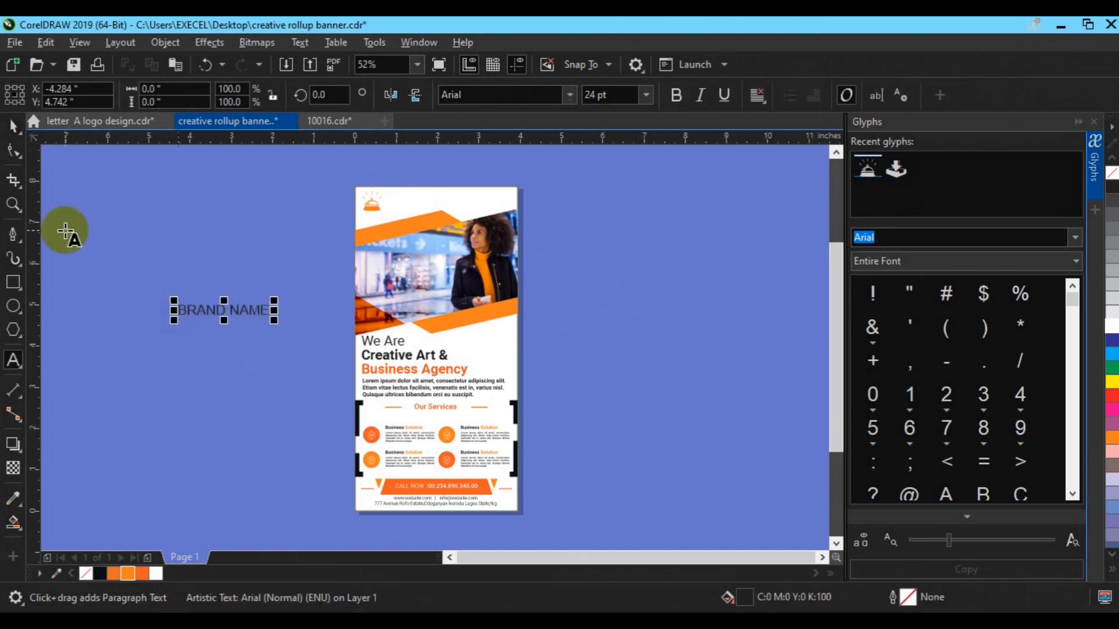
left_click(13, 123)
left_click(675, 95)
left_click(14, 361)
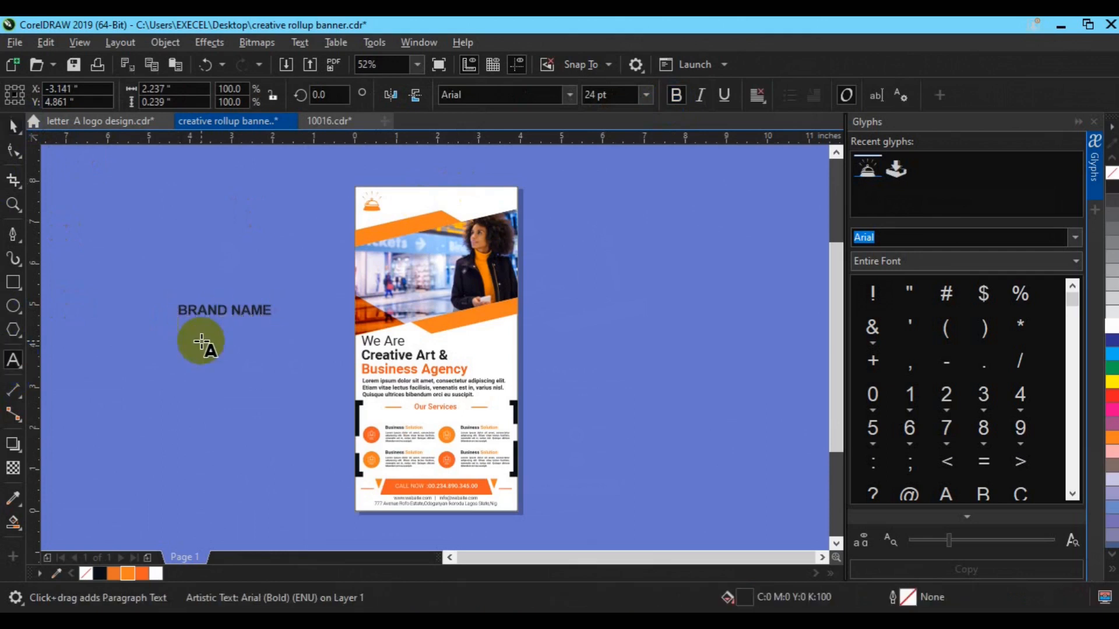
type("g")
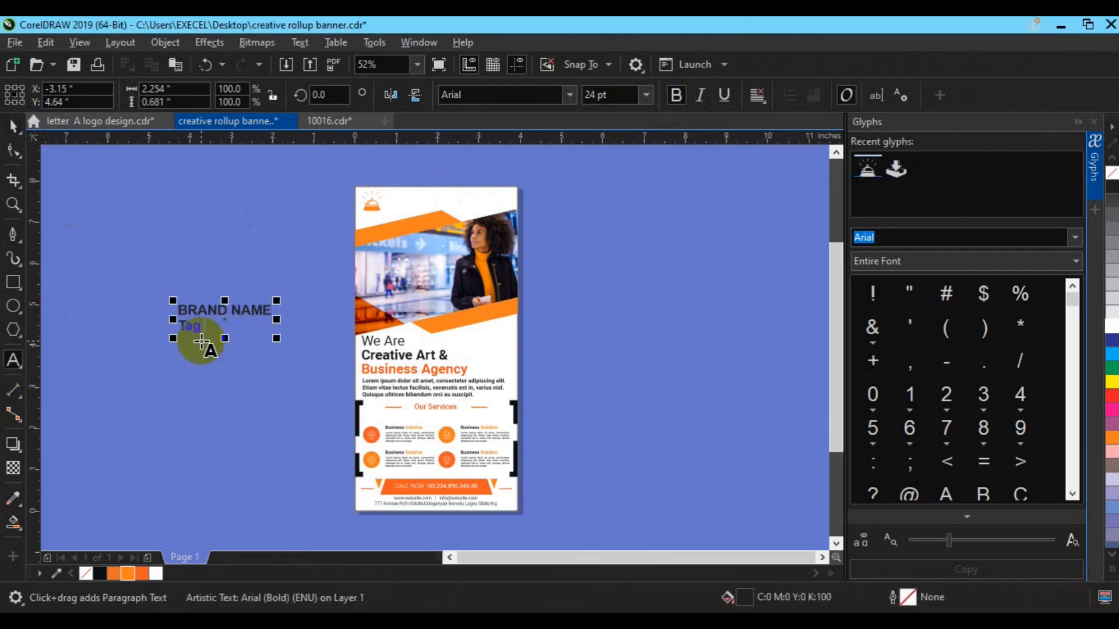
type(" slogan gos")
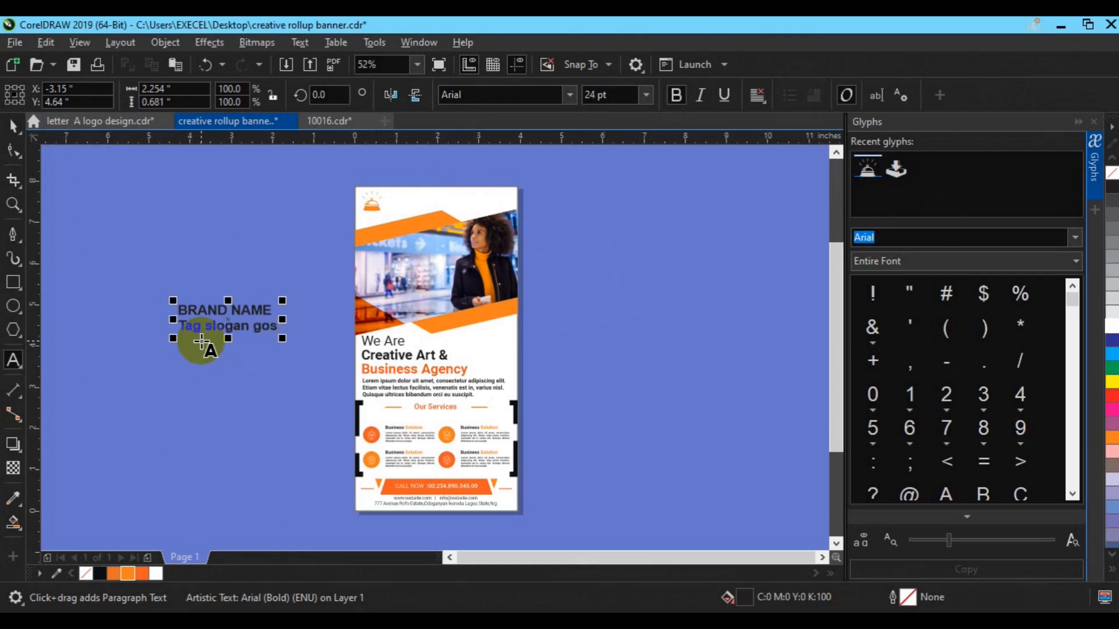
left_click(181, 313)
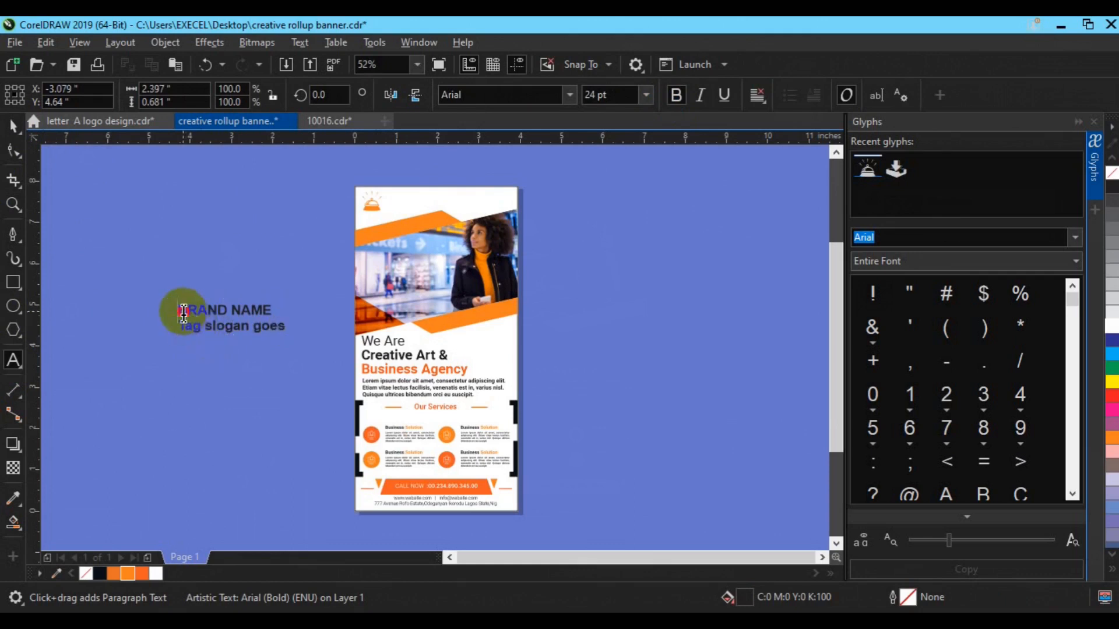
left_click_drag(272, 316, 271, 312)
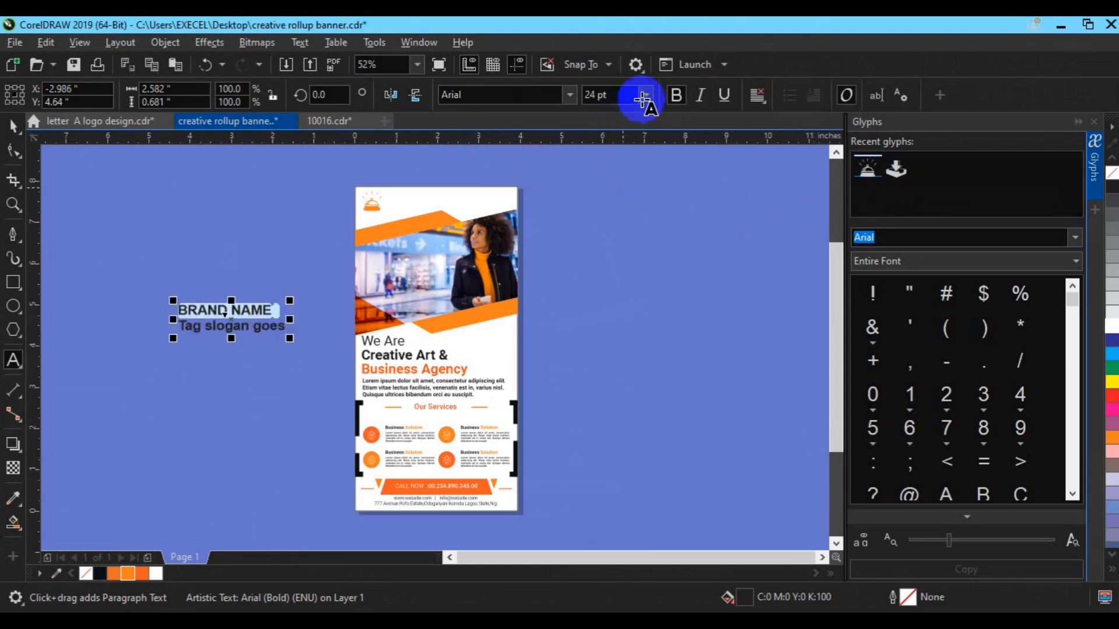
left_click(598, 97)
type("26")
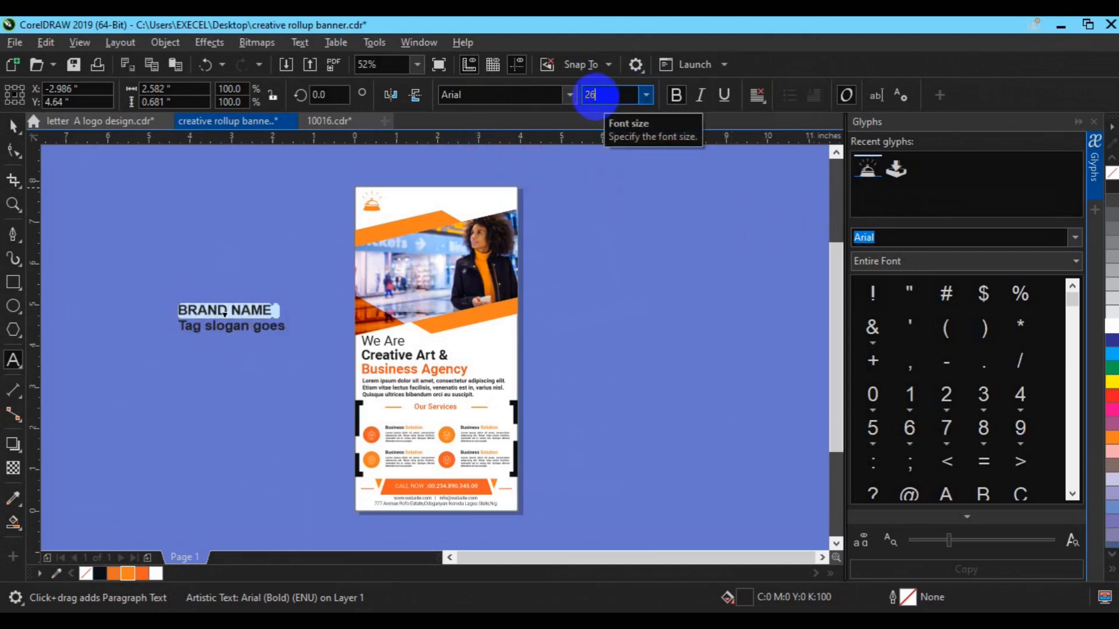
left_click(12, 132)
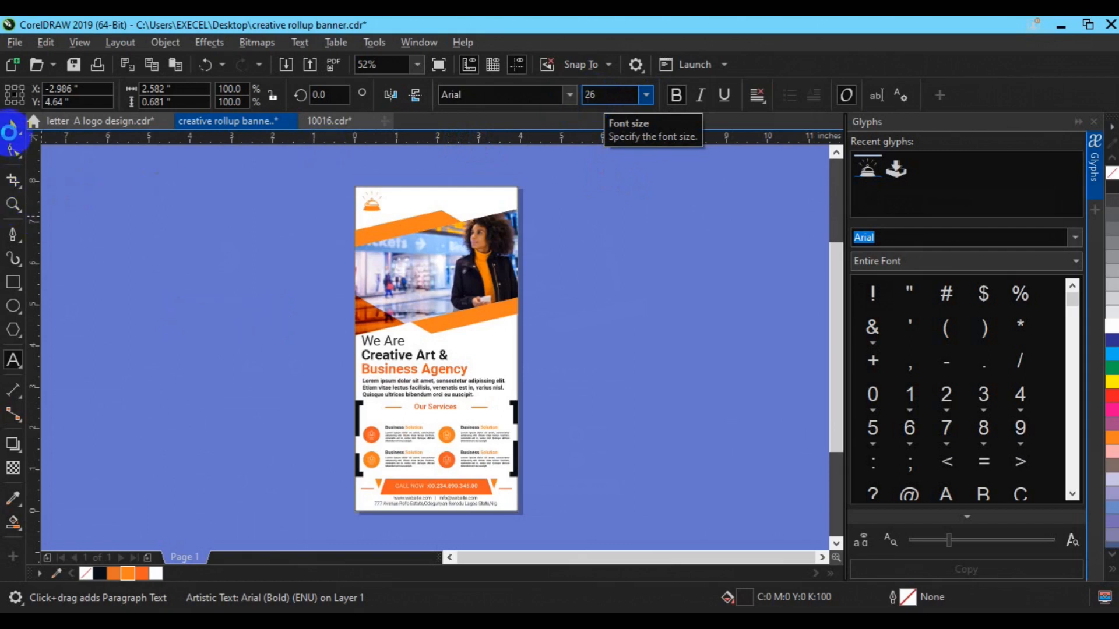
Break the text into separate lines, unbold the slogan, and group both lines.
left_click(204, 307)
key("ctrl+k")
left_click(228, 332)
left_click(673, 102)
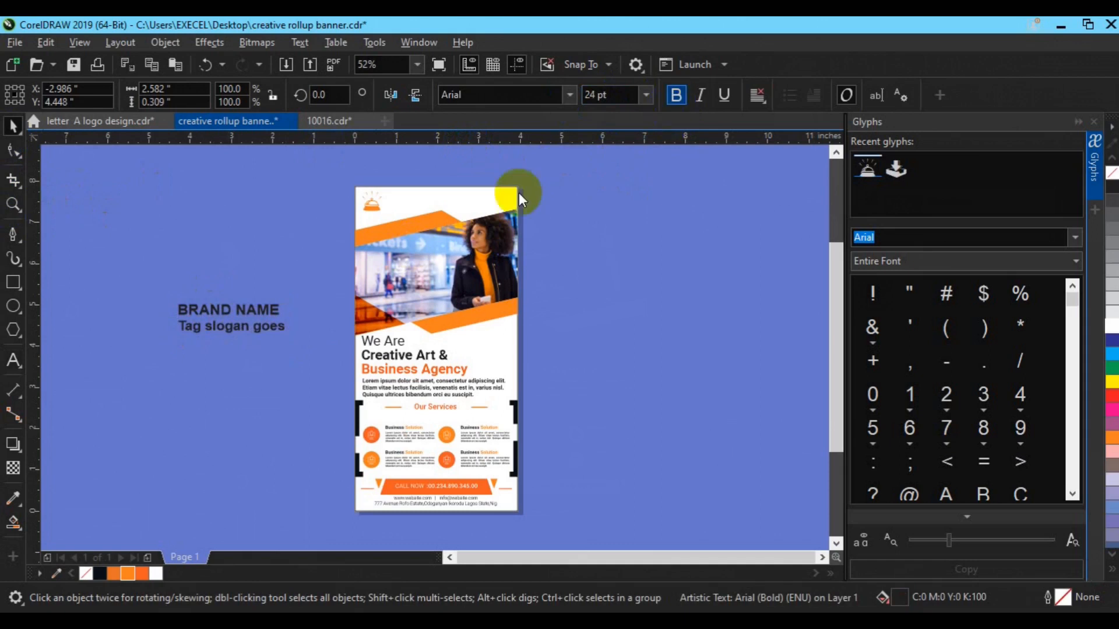
left_click(271, 309)
left_click(594, 95)
type("27")
key("Return")
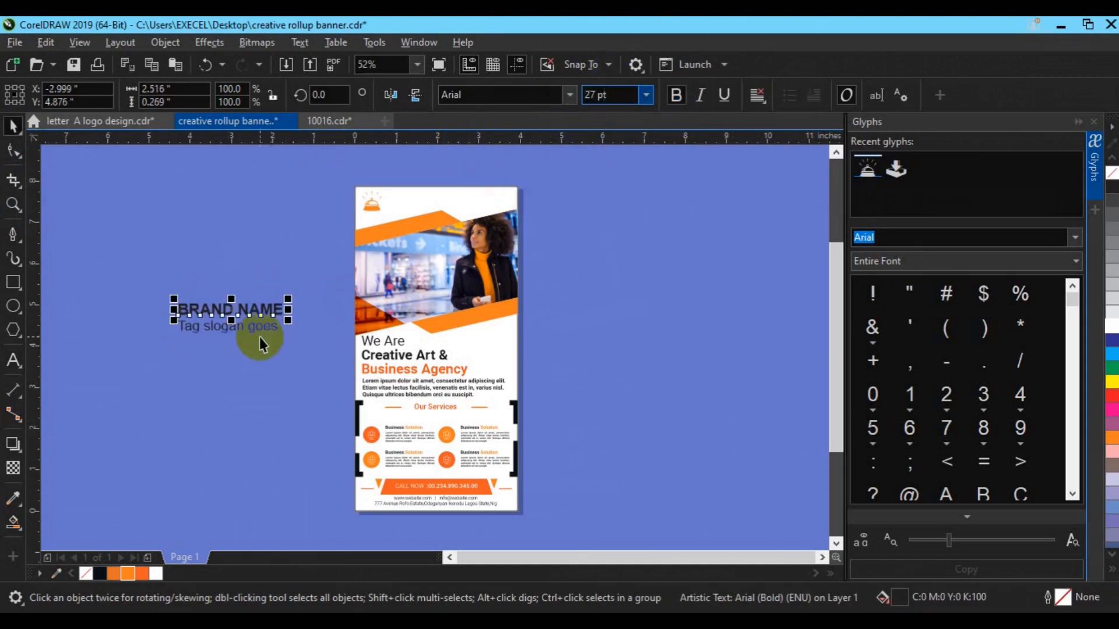
key("ctrl+z")
left_click(257, 331, "shift")
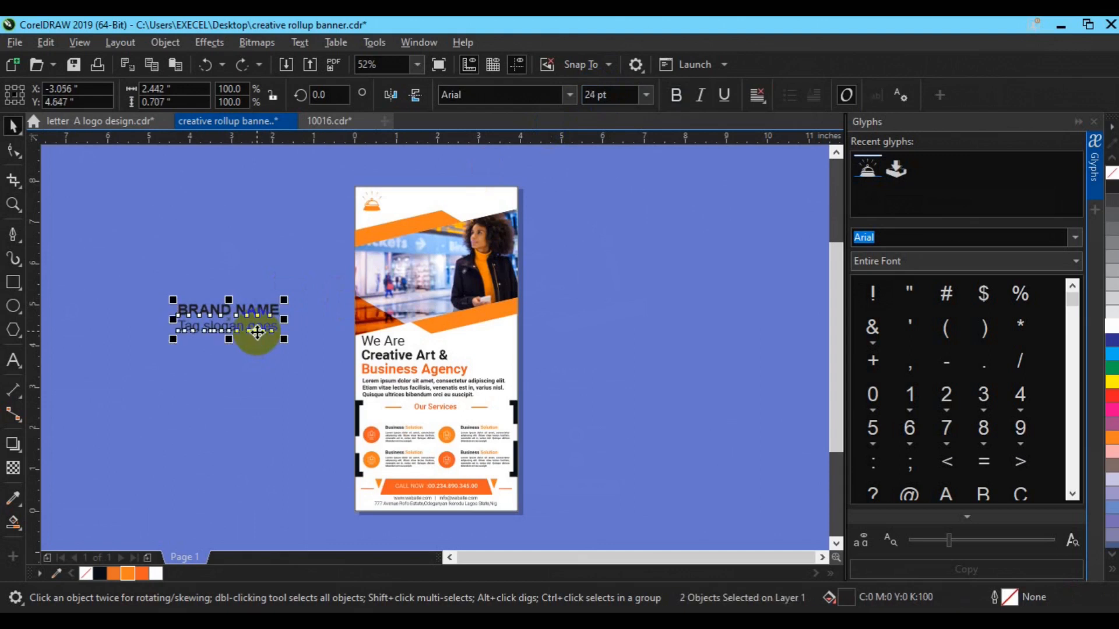
key("ctrl+g")
Shrink the brand text beside the orange icon, align them, and group and resize the logo.
left_click_drag(282, 339, 418, 208)
left_click(369, 207, "shift")
key("e")
key("ctrl+g")
left_click_drag(446, 217, 438, 214)
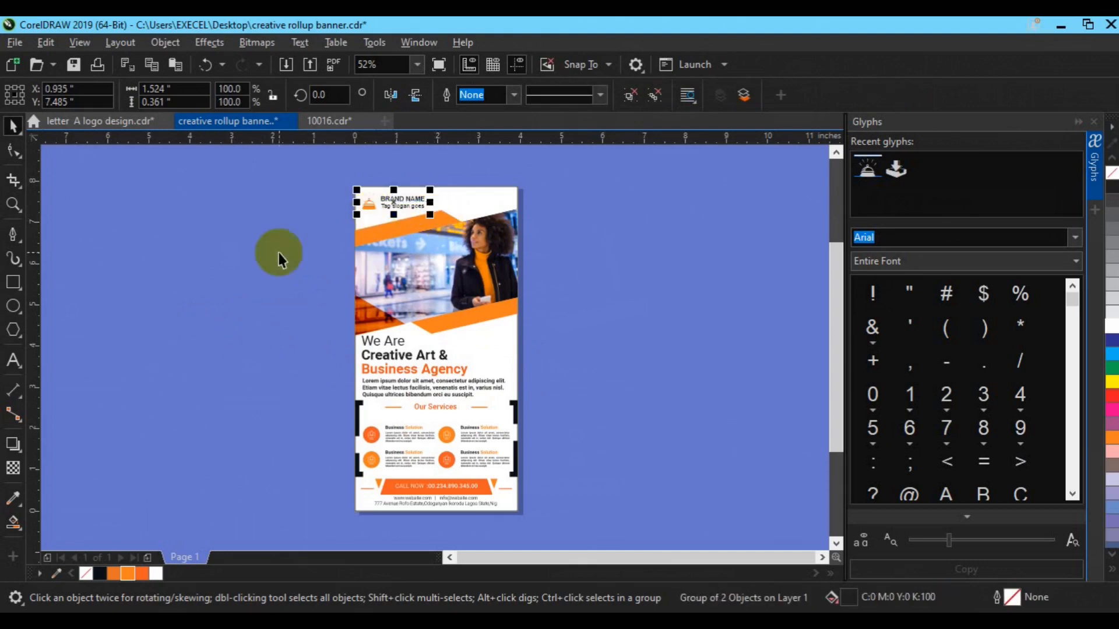
left_click(701, 246)
left_click(1096, 198)
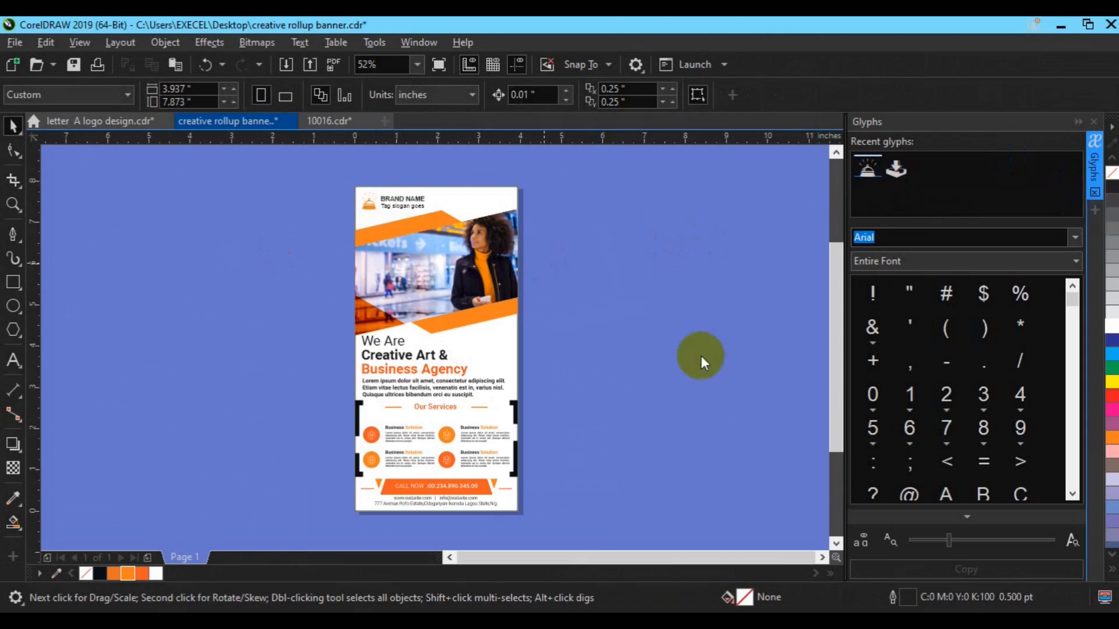